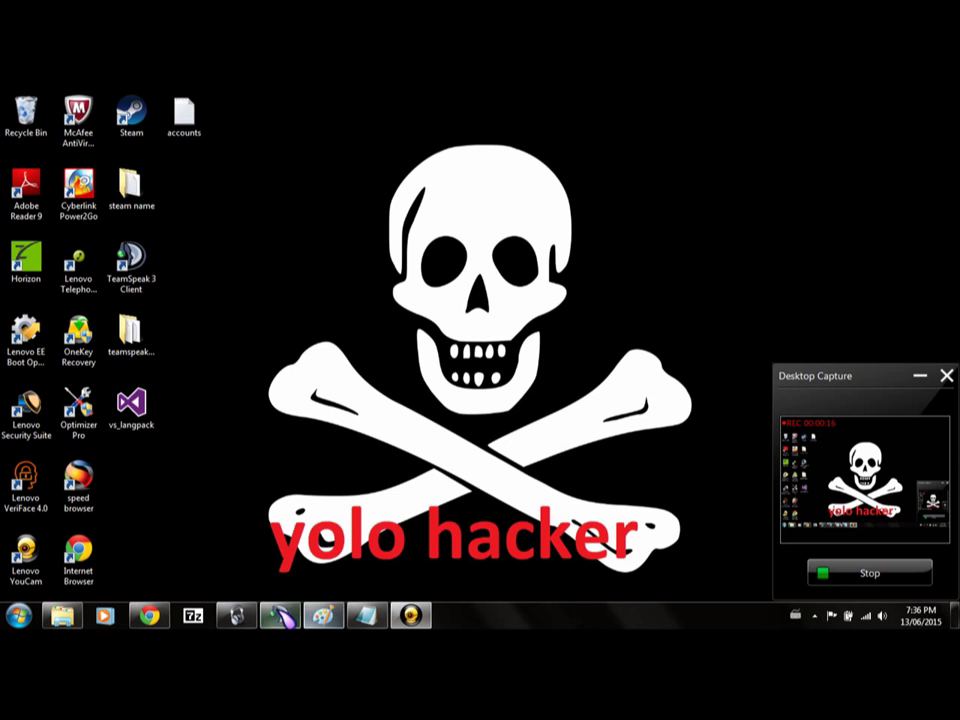
Restore TeamSpeak 3 and confirm the user's server group is Admin Server Query.
{"action": "left_click", "coordinate": [279, 615]}
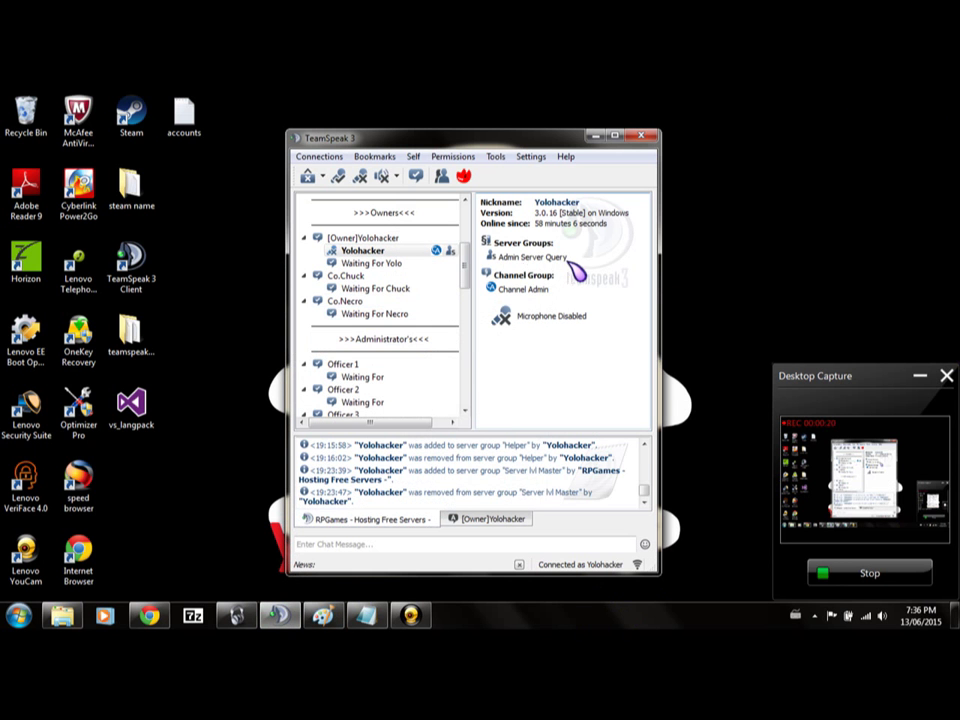
{"action": "triple_click", "coordinate": [531, 259]}
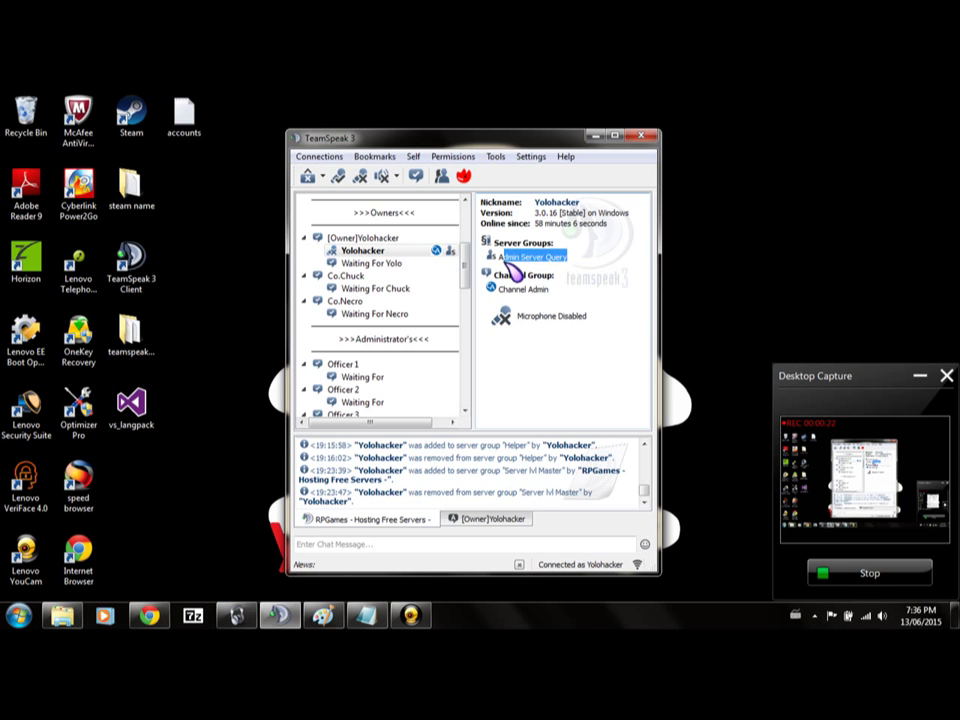
{"action": "right_click", "coordinate": [503, 263]}
{"action": "left_click", "coordinate": [570, 270]}
{"action": "left_click", "coordinate": [592, 267]}
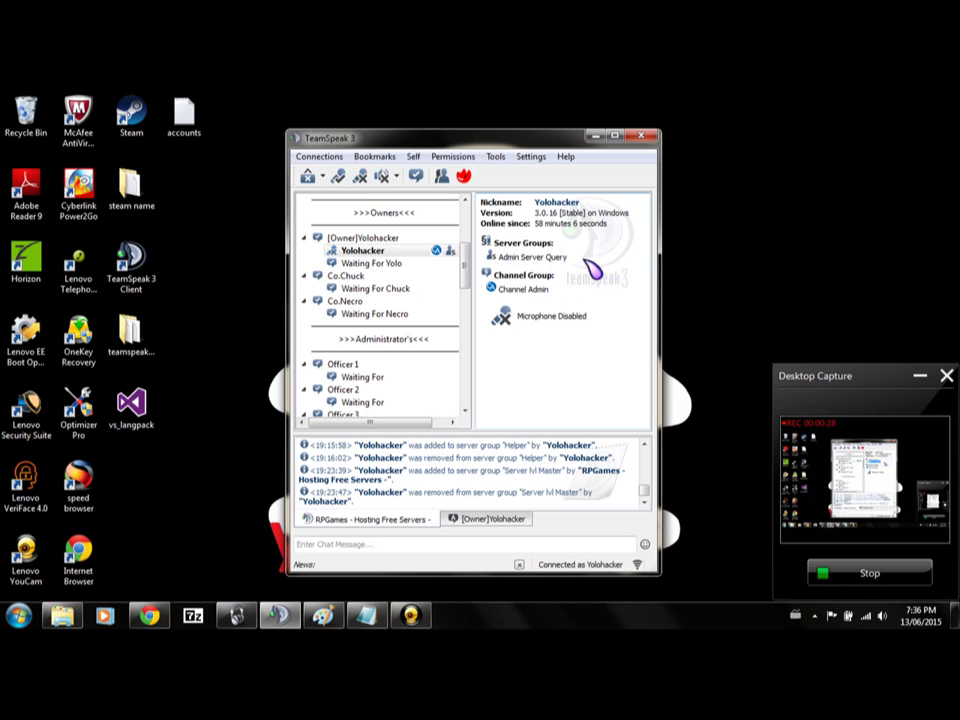
Open the Permissions > Server Groups window for the RPGames server.
{"action": "left_click", "coordinate": [598, 136]}
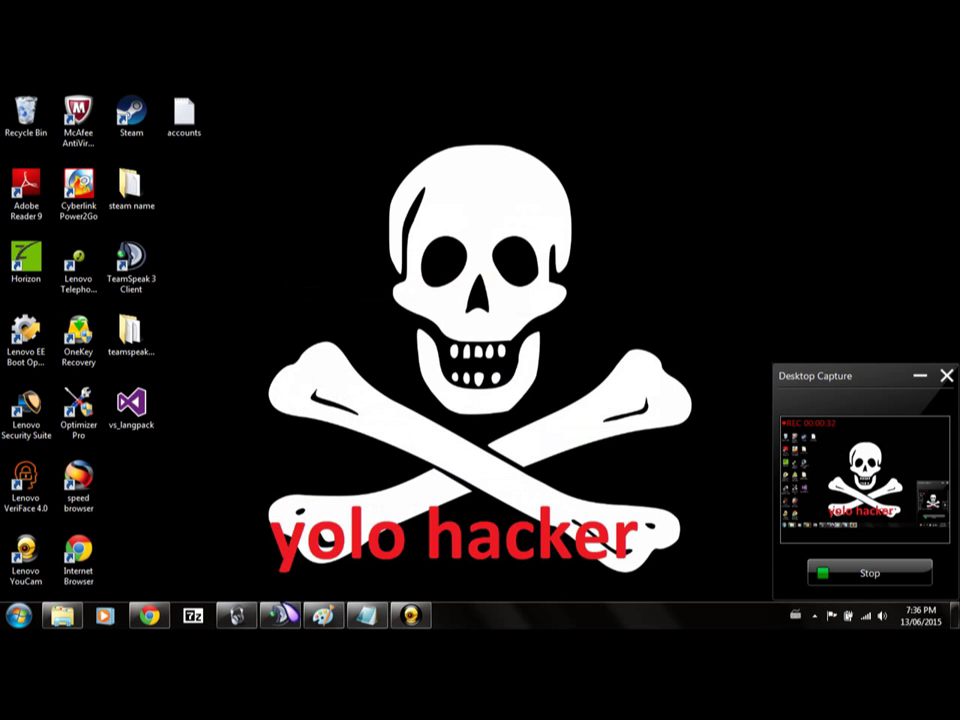
{"action": "left_click", "coordinate": [280, 615]}
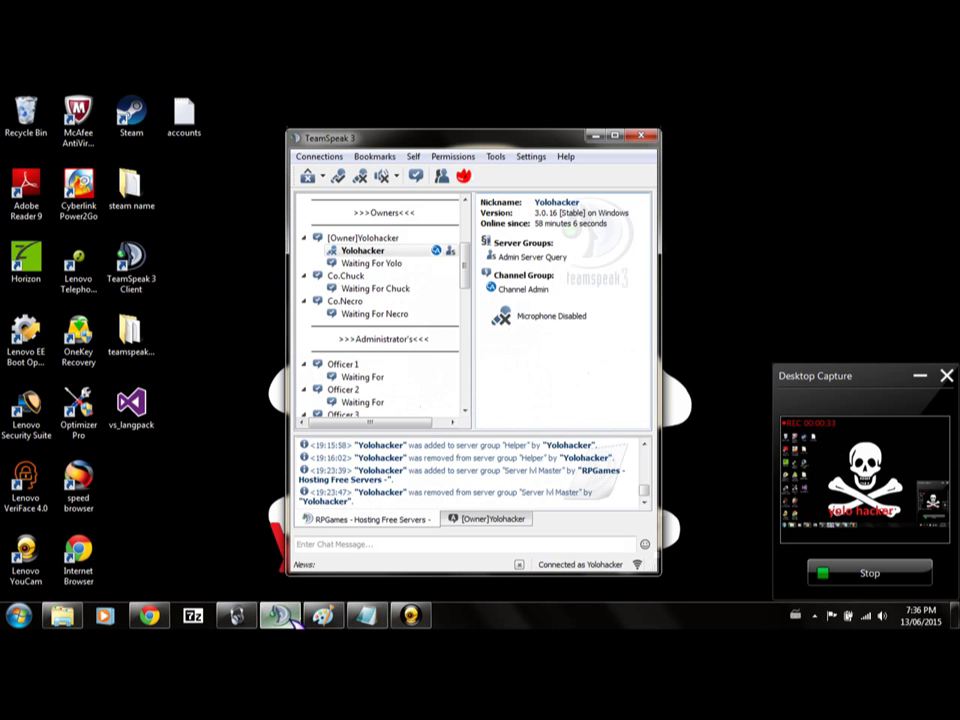
{"action": "left_click", "coordinate": [453, 157]}
{"action": "left_click", "coordinate": [495, 175]}
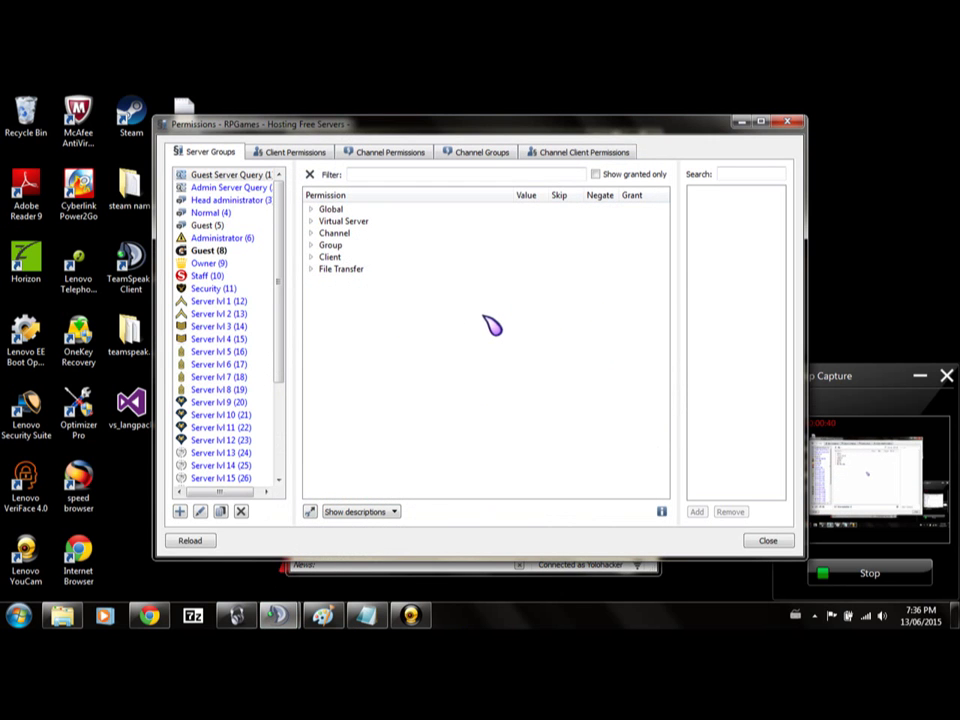
Inspect Admin Server Query's Global permissions: Information, Virtual Server Management, Administration and Settings.
{"action": "left_click", "coordinate": [260, 189]}
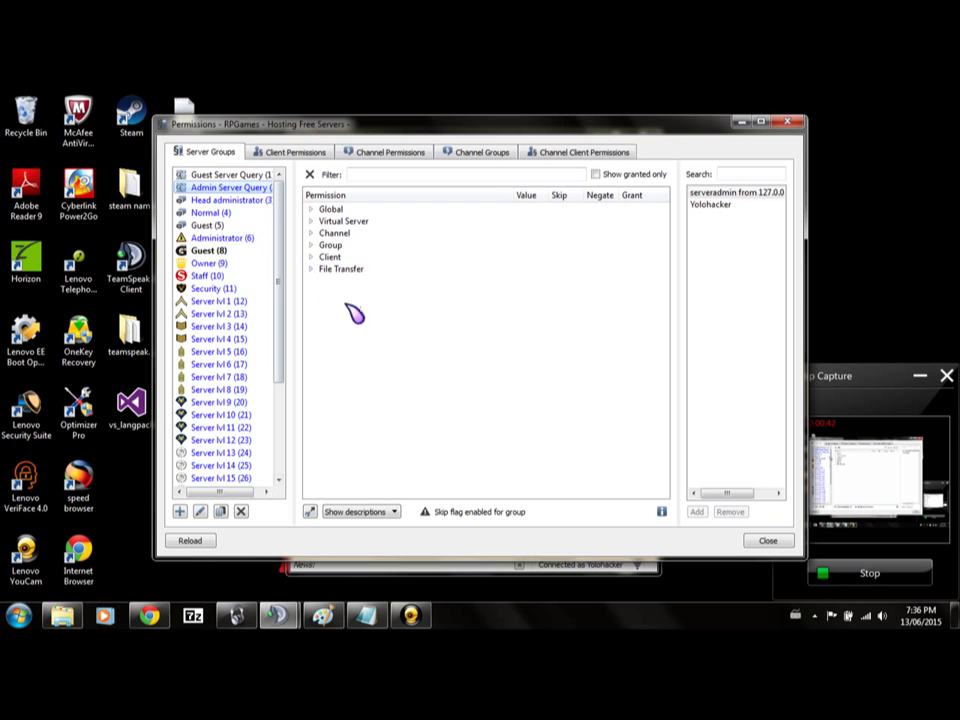
{"action": "left_click", "coordinate": [311, 209]}
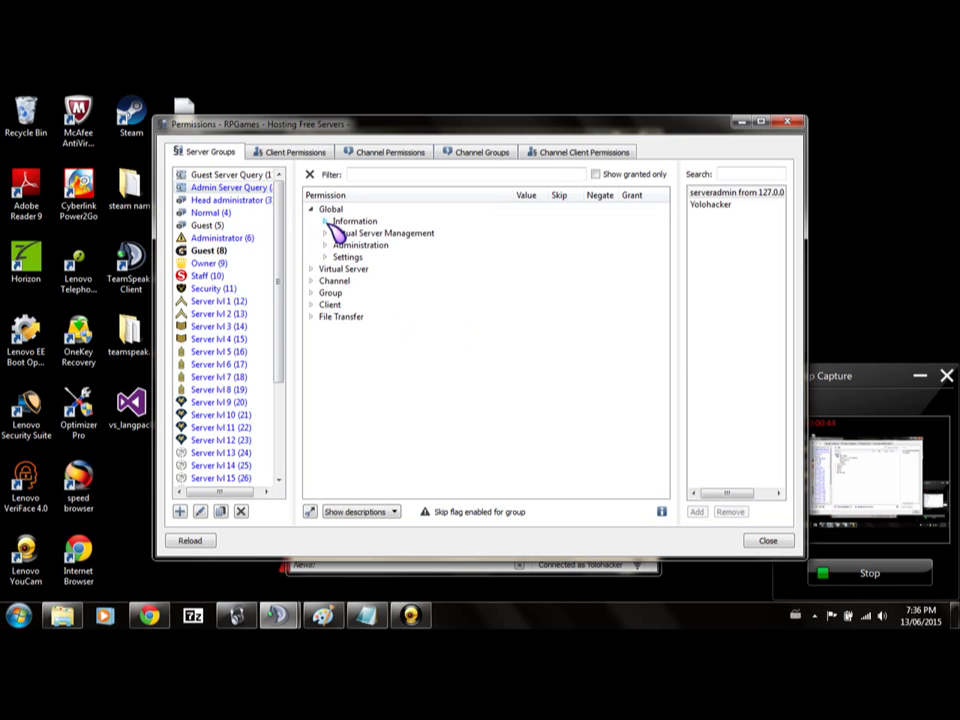
{"action": "left_click", "coordinate": [325, 221]}
{"action": "left_click", "coordinate": [325, 221]}
{"action": "left_click", "coordinate": [325, 233]}
{"action": "left_click", "coordinate": [325, 233]}
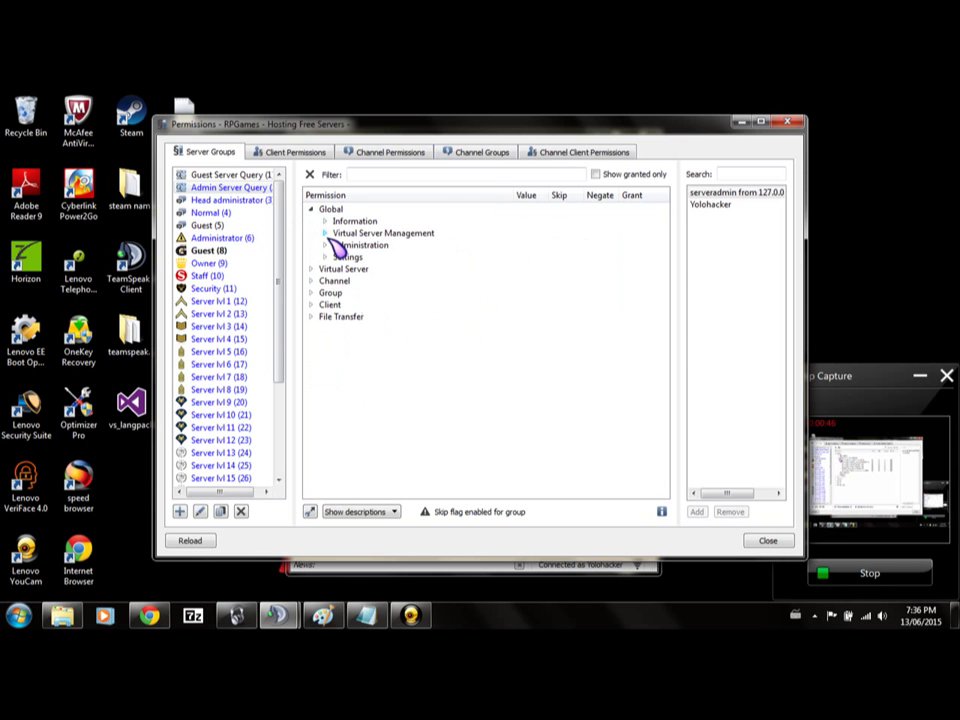
{"action": "left_click", "coordinate": [325, 245]}
{"action": "left_click", "coordinate": [325, 245]}
{"action": "left_click", "coordinate": [326, 257]}
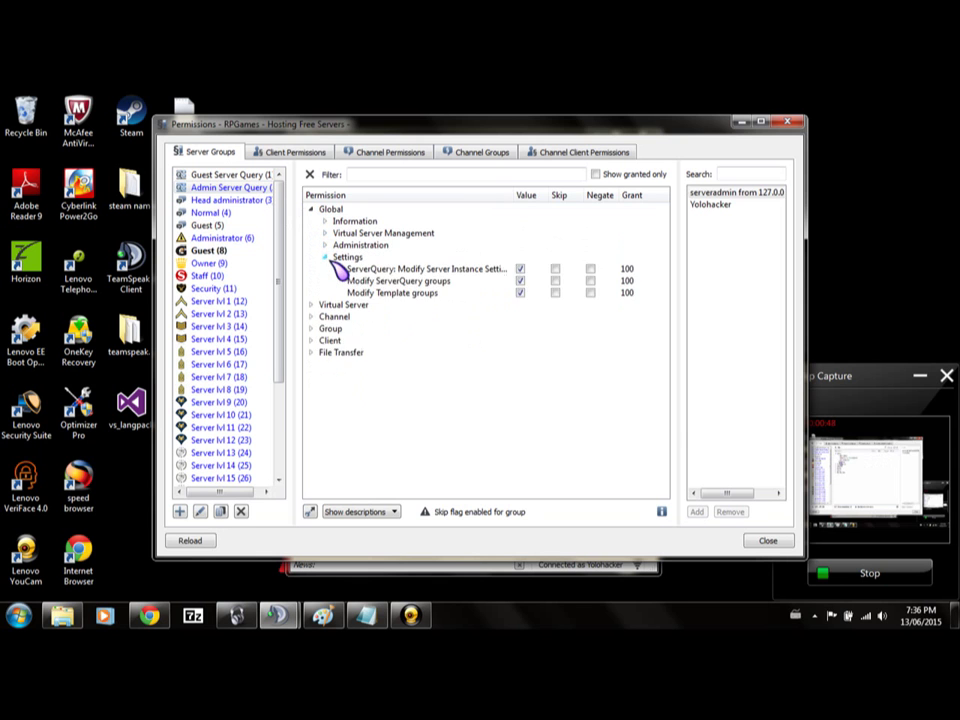
{"action": "left_click", "coordinate": [326, 257]}
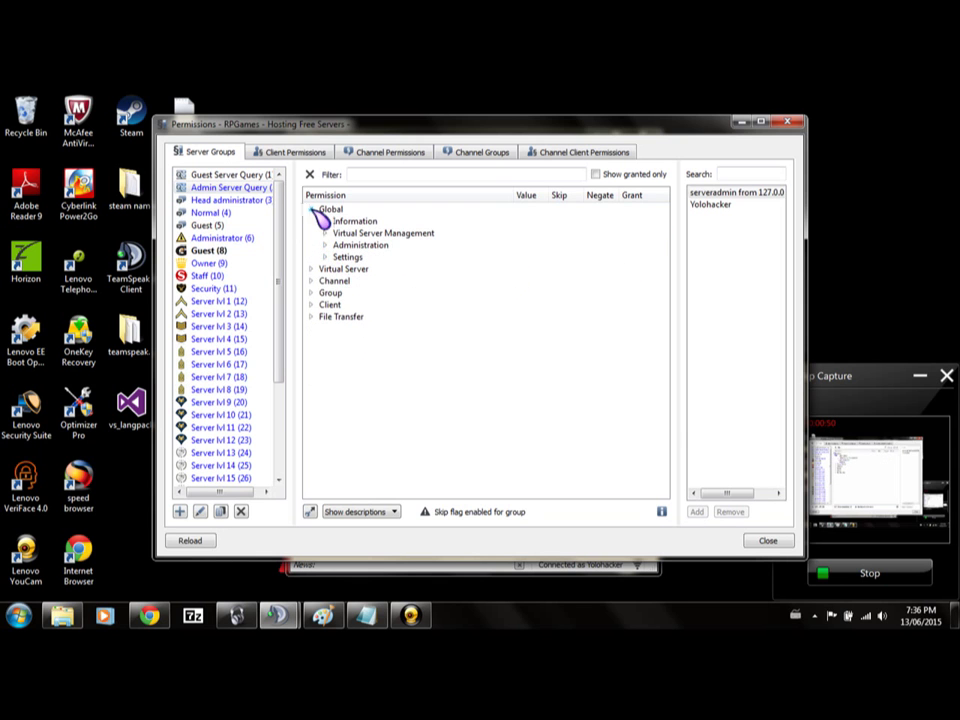
{"action": "left_click", "coordinate": [311, 209]}
Inspect the Virtual Server Information, Settings and Administration permissions, all granted at 100.
{"action": "left_click", "coordinate": [311, 221]}
{"action": "left_click", "coordinate": [325, 233]}
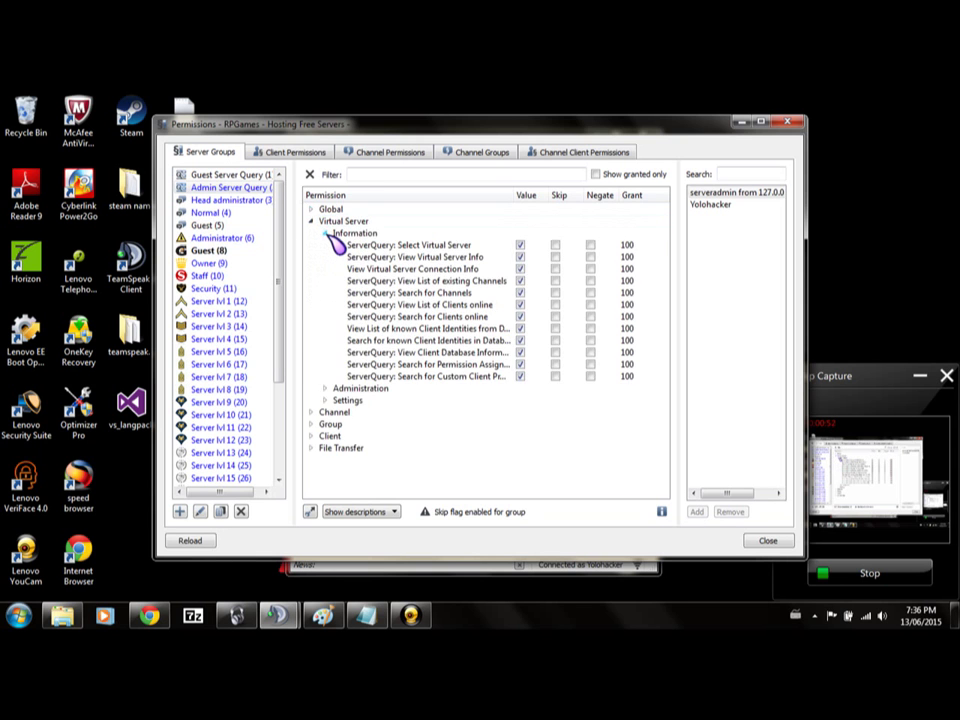
{"action": "left_click", "coordinate": [325, 233]}
{"action": "left_click", "coordinate": [326, 257]}
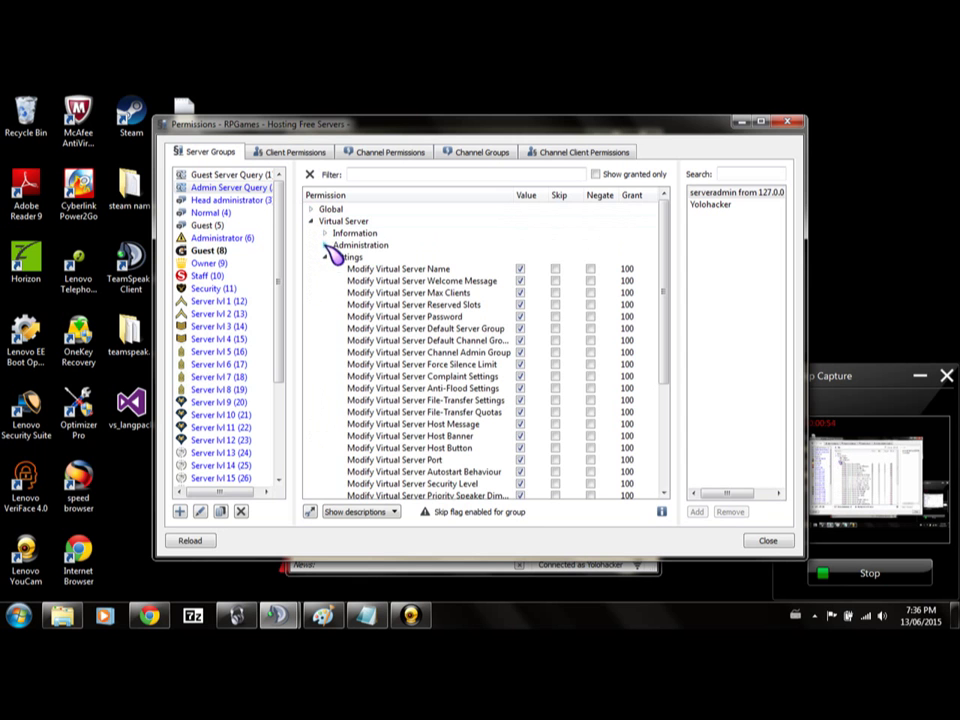
{"action": "scroll", "coordinate": [400, 333], "scroll_direction": "down", "scroll_amount": 5}
{"action": "scroll", "coordinate": [398, 331], "scroll_direction": "up", "scroll_amount": 5}
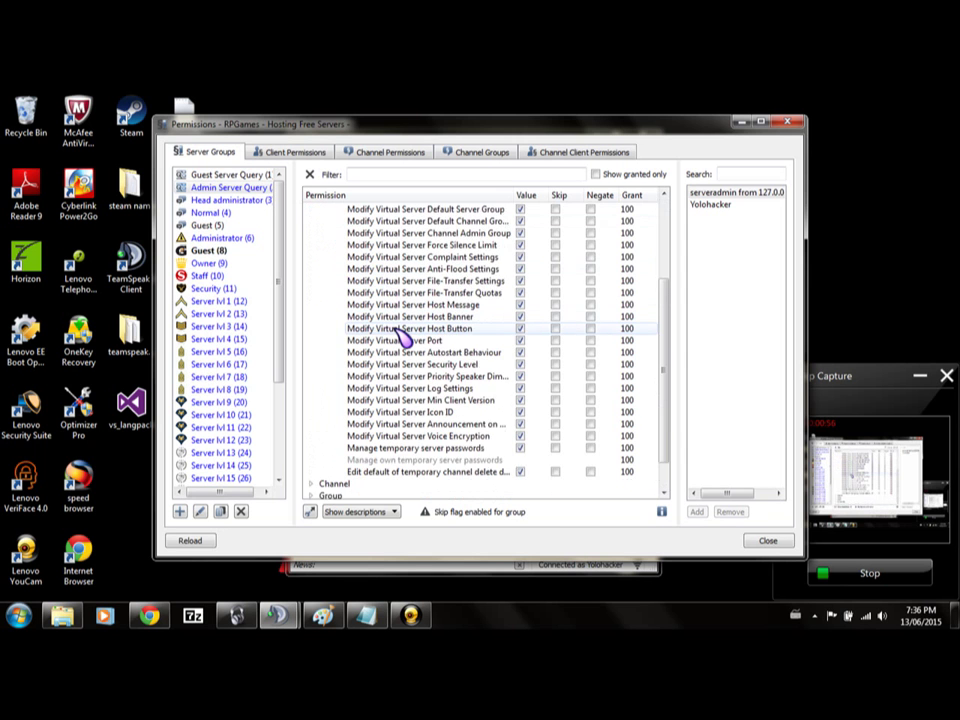
{"action": "left_click", "coordinate": [325, 257]}
{"action": "left_click", "coordinate": [325, 245]}
{"action": "left_click", "coordinate": [325, 245]}
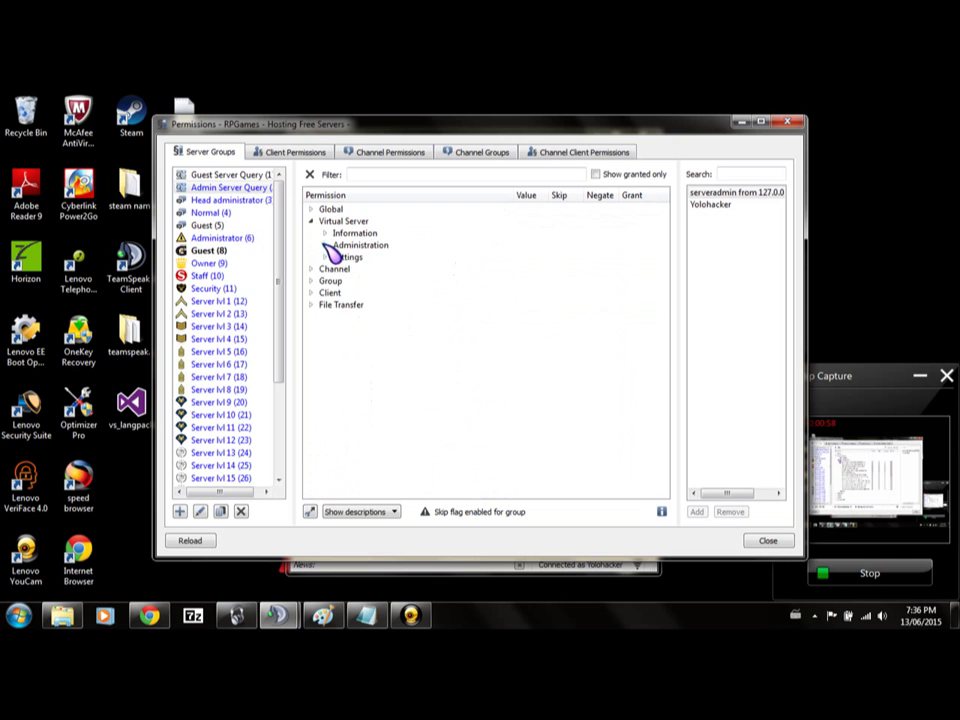
{"action": "left_click", "coordinate": [312, 221]}
Inspect the Channel Information, Create and Modify permissions for Admin Server Query.
{"action": "left_click", "coordinate": [312, 233]}
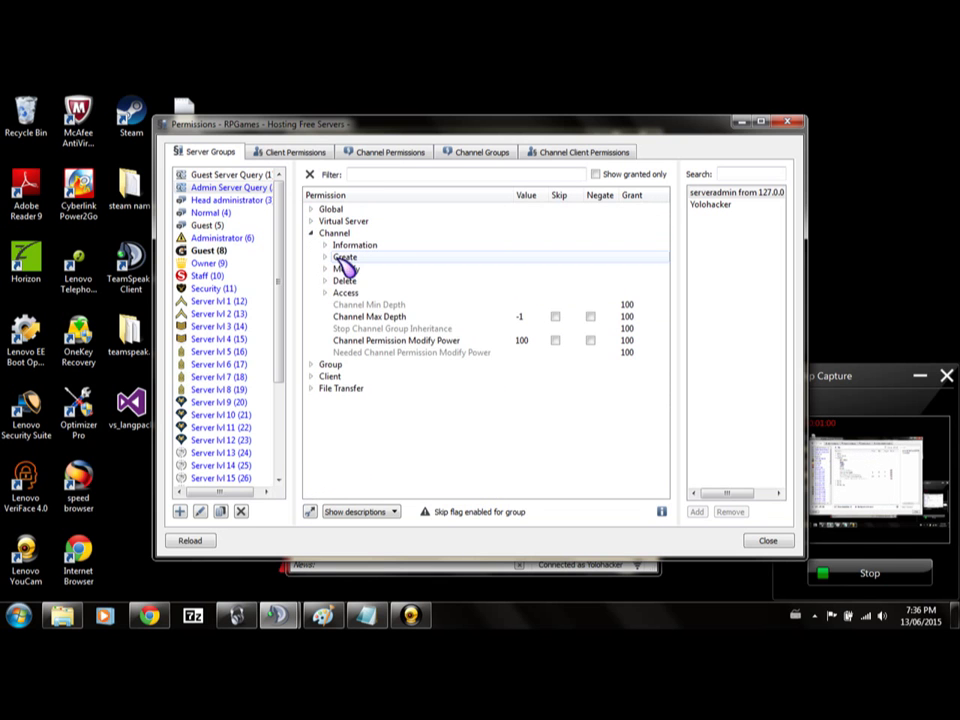
{"action": "left_click", "coordinate": [325, 245]}
{"action": "left_click", "coordinate": [325, 245]}
{"action": "left_click", "coordinate": [325, 257]}
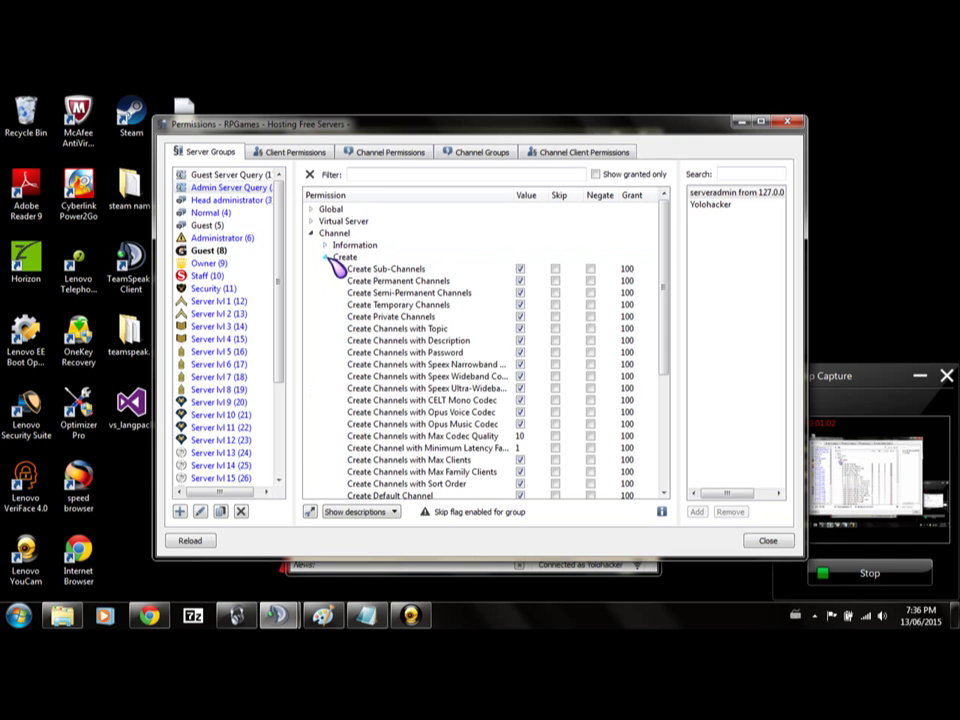
{"action": "scroll", "coordinate": [452, 320], "scroll_direction": "down", "scroll_amount": 3}
{"action": "scroll", "coordinate": [452, 320], "scroll_direction": "down", "scroll_amount": 2}
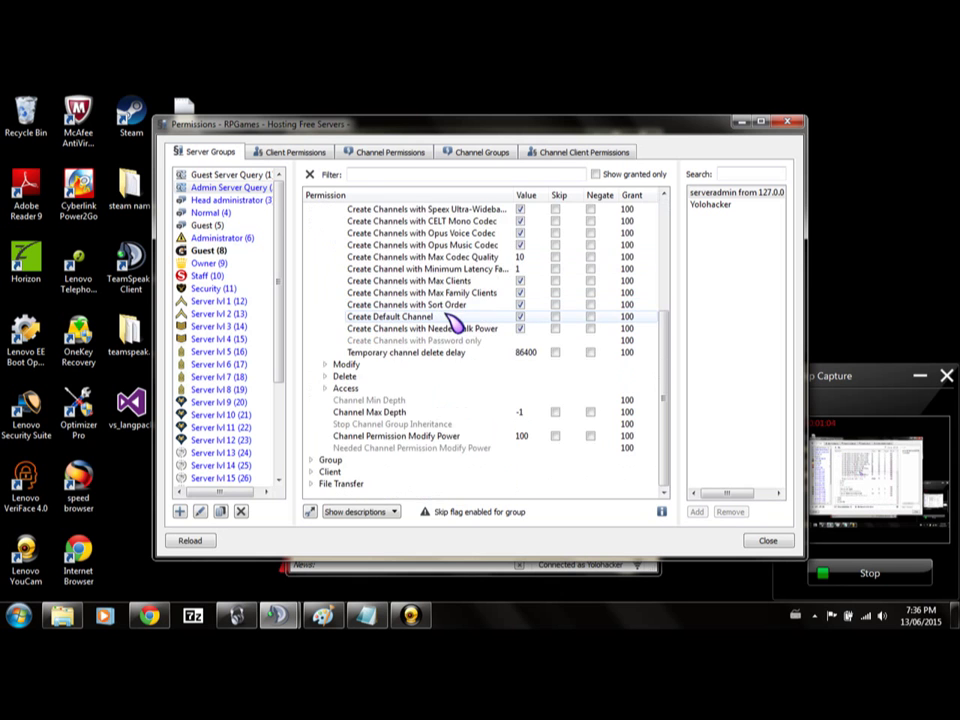
{"action": "scroll", "coordinate": [452, 320], "scroll_direction": "up", "scroll_amount": 5}
{"action": "left_click", "coordinate": [325, 257]}
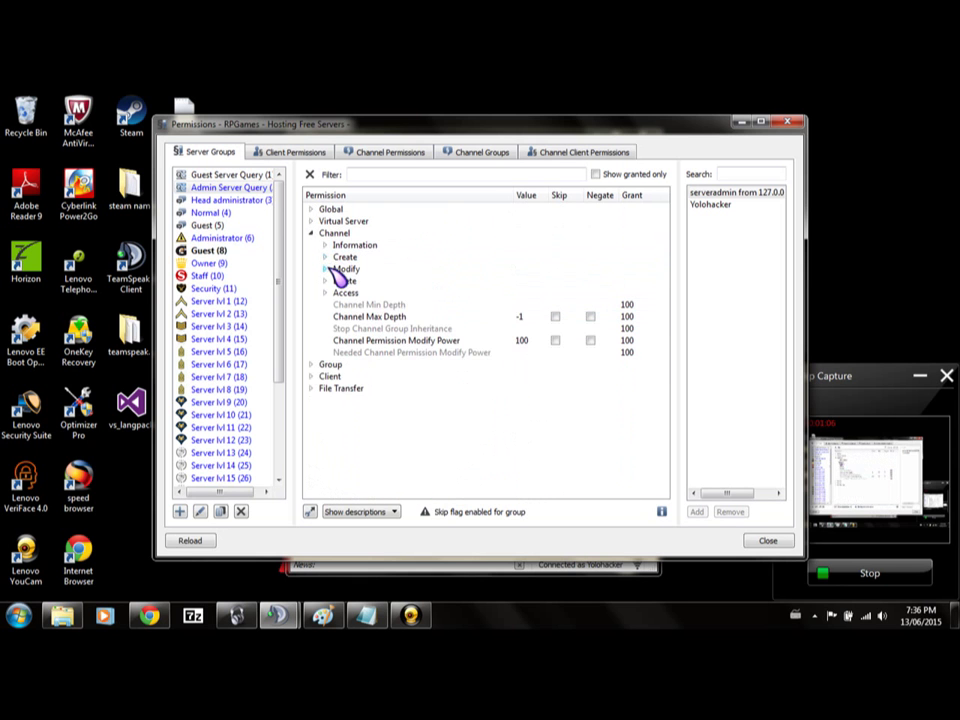
{"action": "left_click", "coordinate": [326, 269]}
{"action": "scroll", "coordinate": [440, 300], "scroll_direction": "down", "scroll_amount": 2}
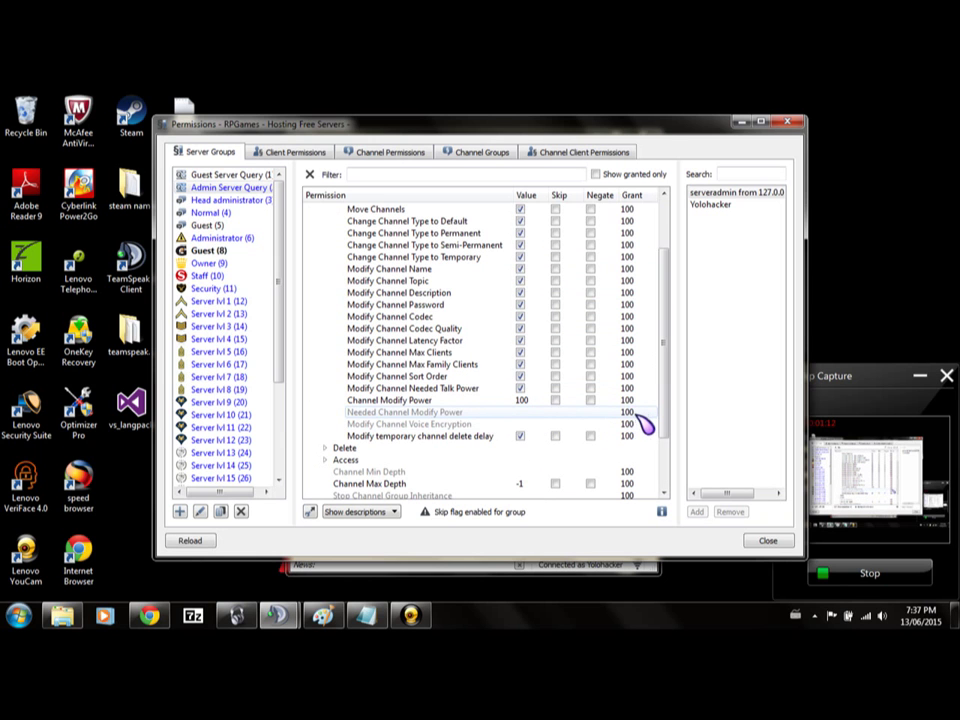
{"action": "scroll", "coordinate": [600, 400], "scroll_direction": "up", "scroll_amount": 2}
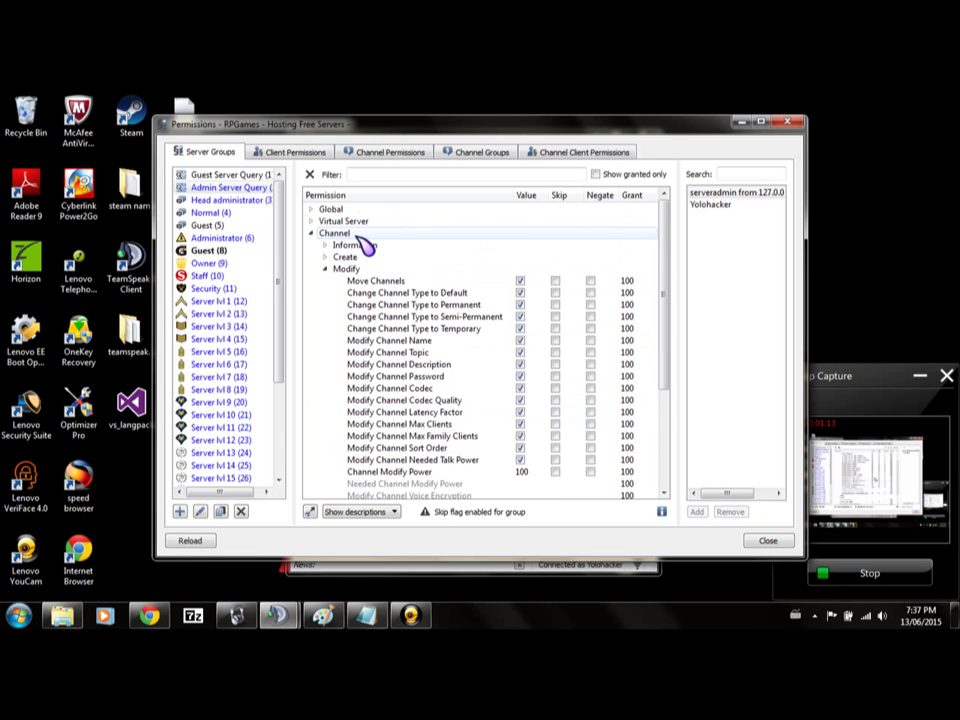
Inspect the channel Delete and Access permissions, then collapse the Channel category.
{"action": "left_click", "coordinate": [324, 269]}
{"action": "left_click", "coordinate": [325, 281]}
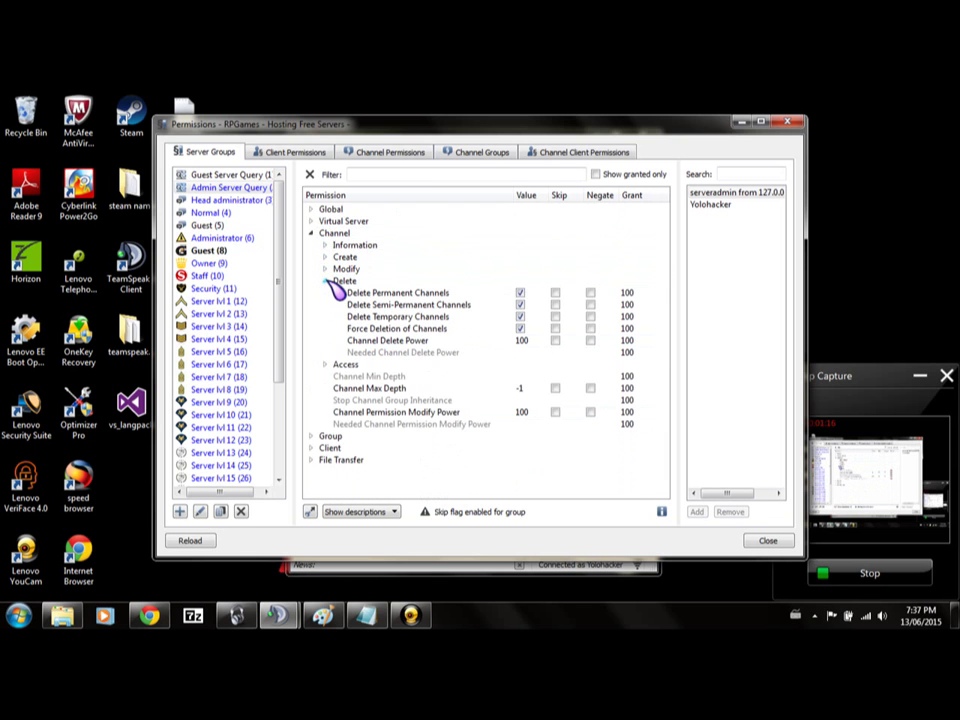
{"action": "left_click", "coordinate": [325, 281]}
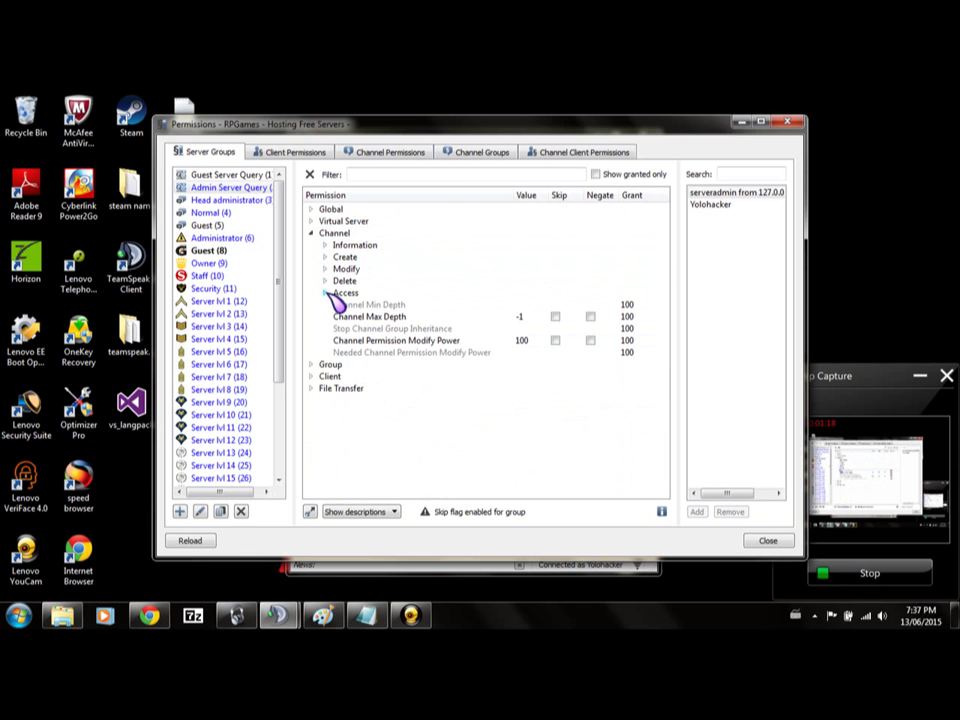
{"action": "left_click", "coordinate": [325, 293]}
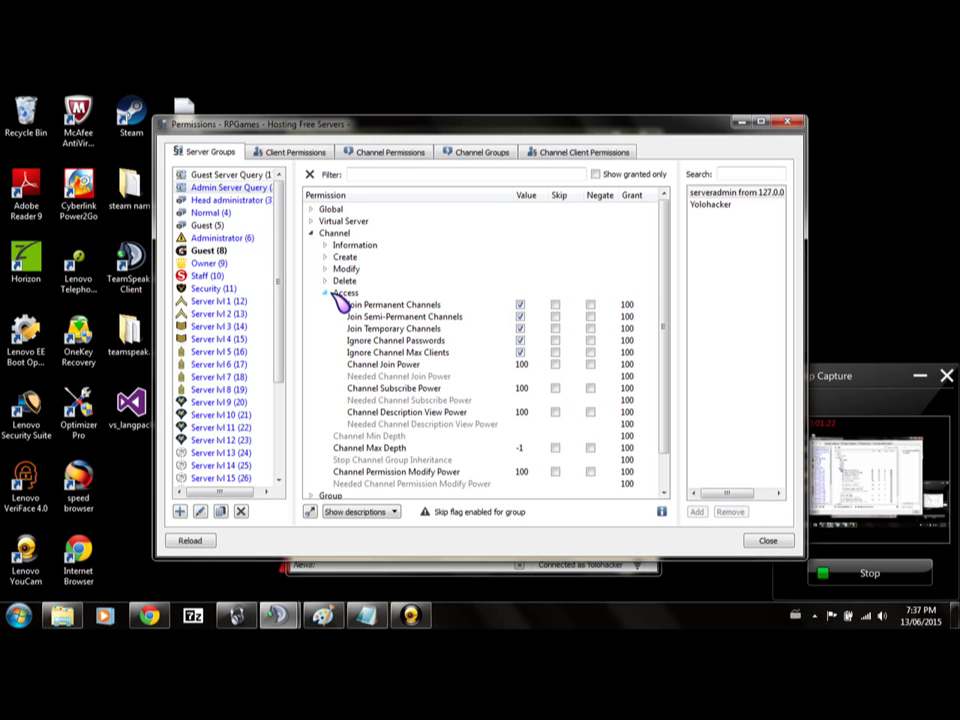
{"action": "left_click", "coordinate": [326, 293]}
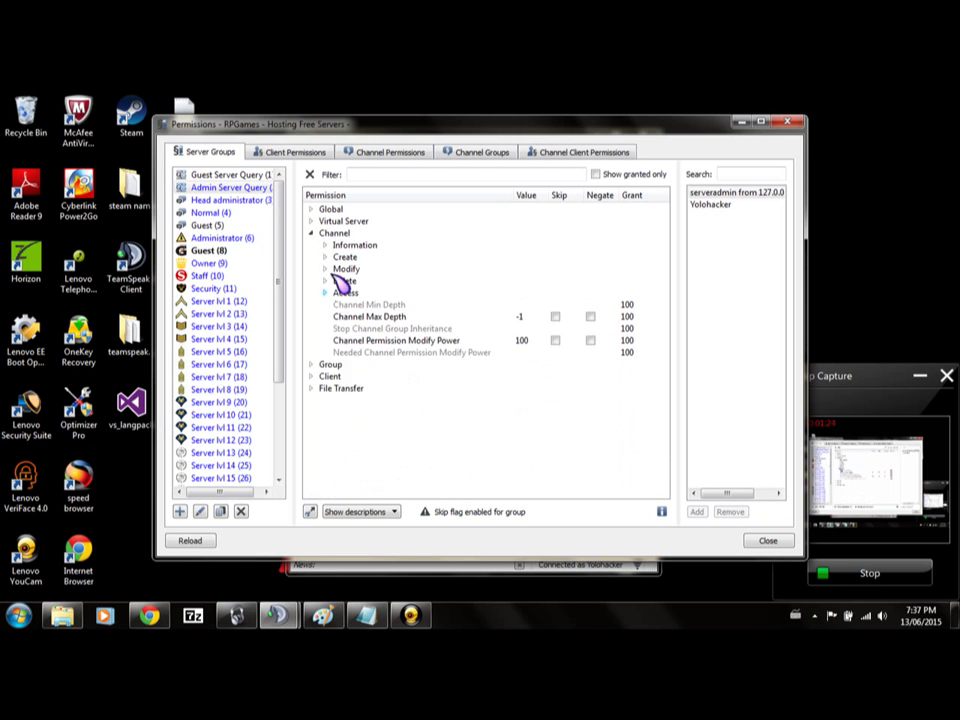
{"action": "left_click", "coordinate": [320, 247]}
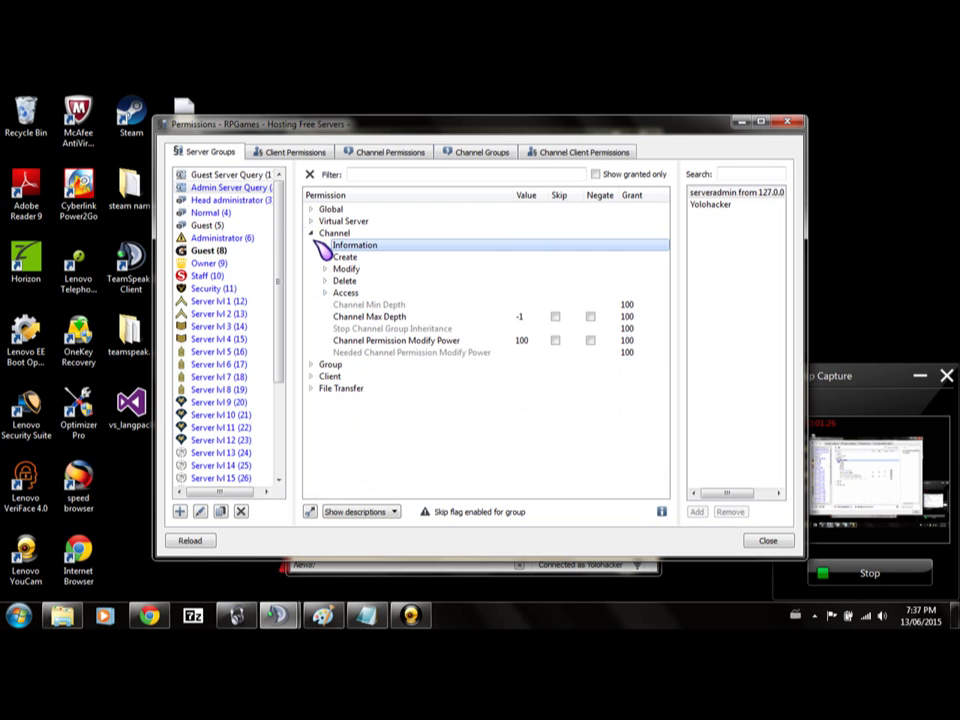
{"action": "left_click", "coordinate": [313, 234]}
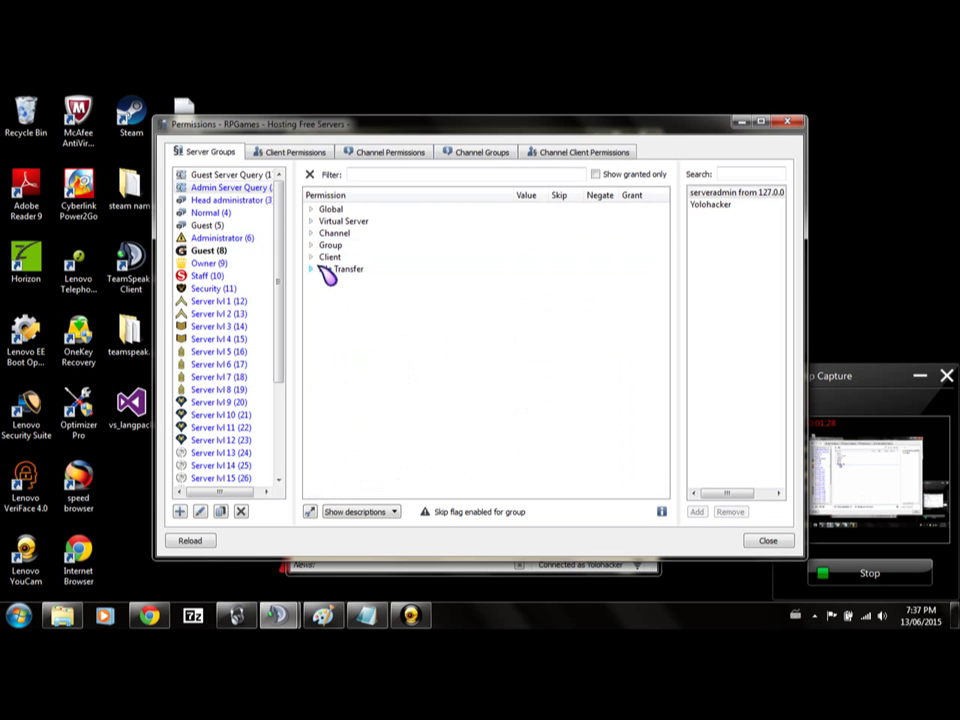
Expand Client > Admin to show kick, ban, move and complain powers at 100.
{"action": "left_click", "coordinate": [313, 258]}
{"action": "left_click", "coordinate": [328, 281]}
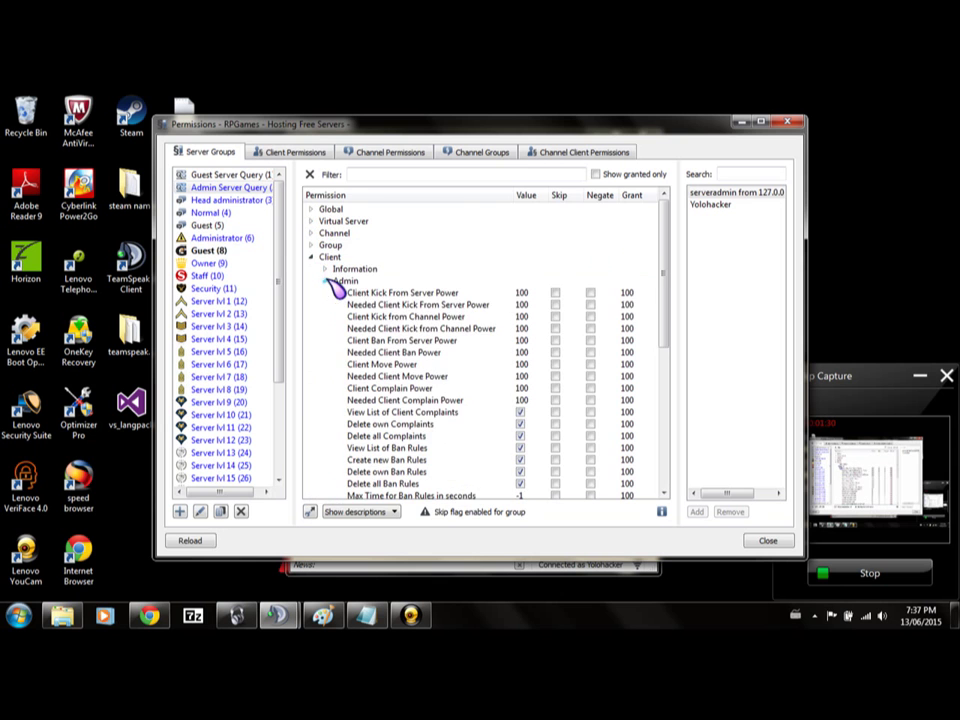
{"action": "scroll", "coordinate": [462, 316], "scroll_direction": "down", "scroll_amount": 1}
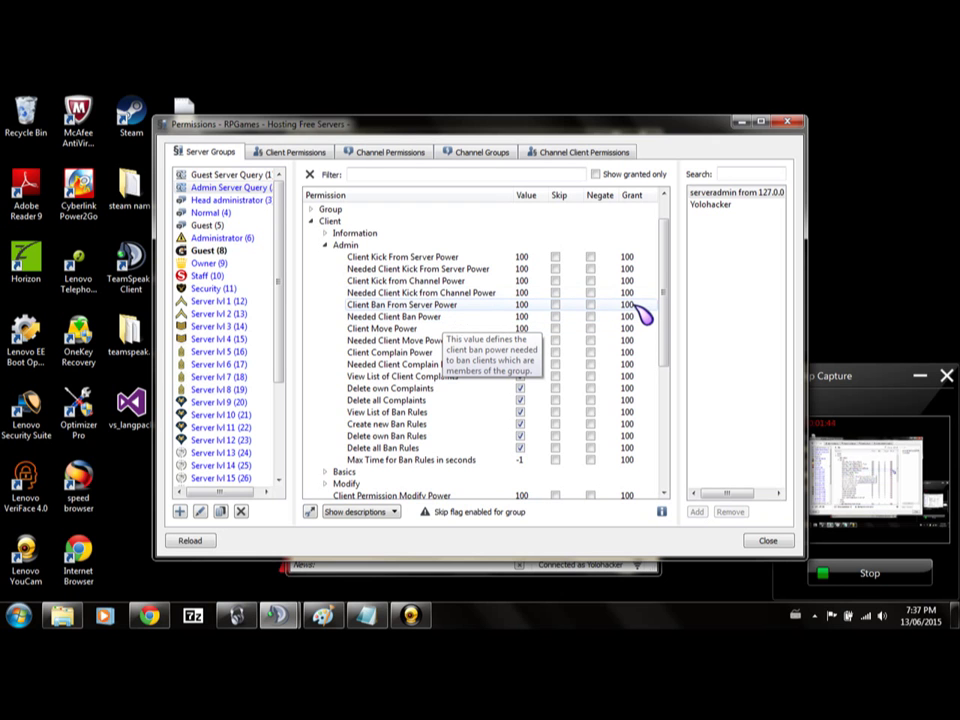
Compare Head administrator's Client Admin powers of 75 against Admin Server Query's 100.
{"action": "left_click", "coordinate": [230, 201]}
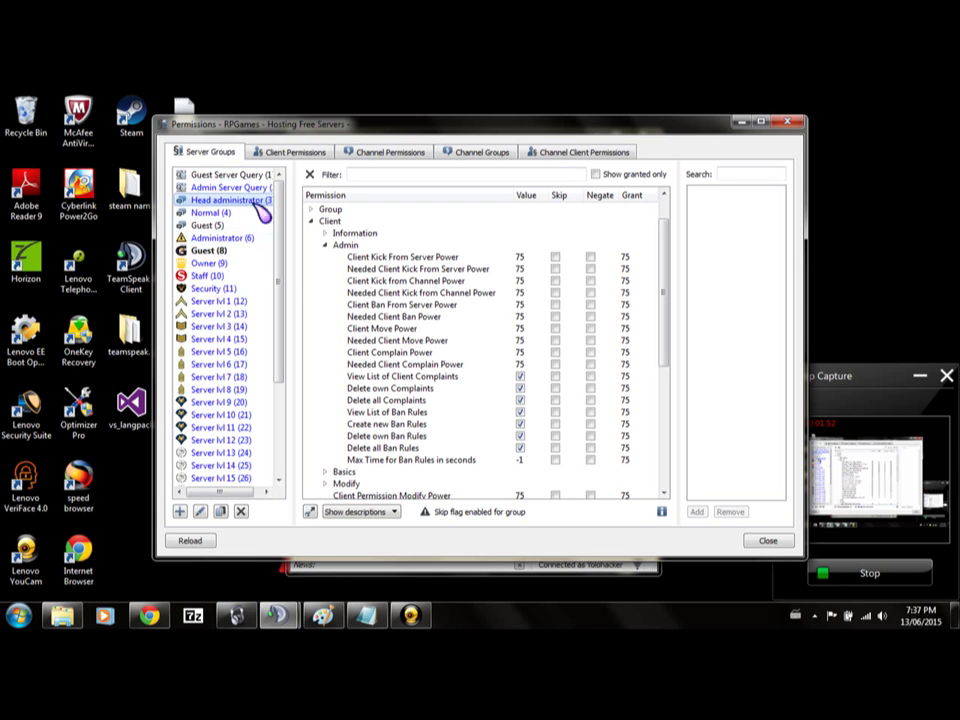
{"action": "left_click", "coordinate": [230, 188]}
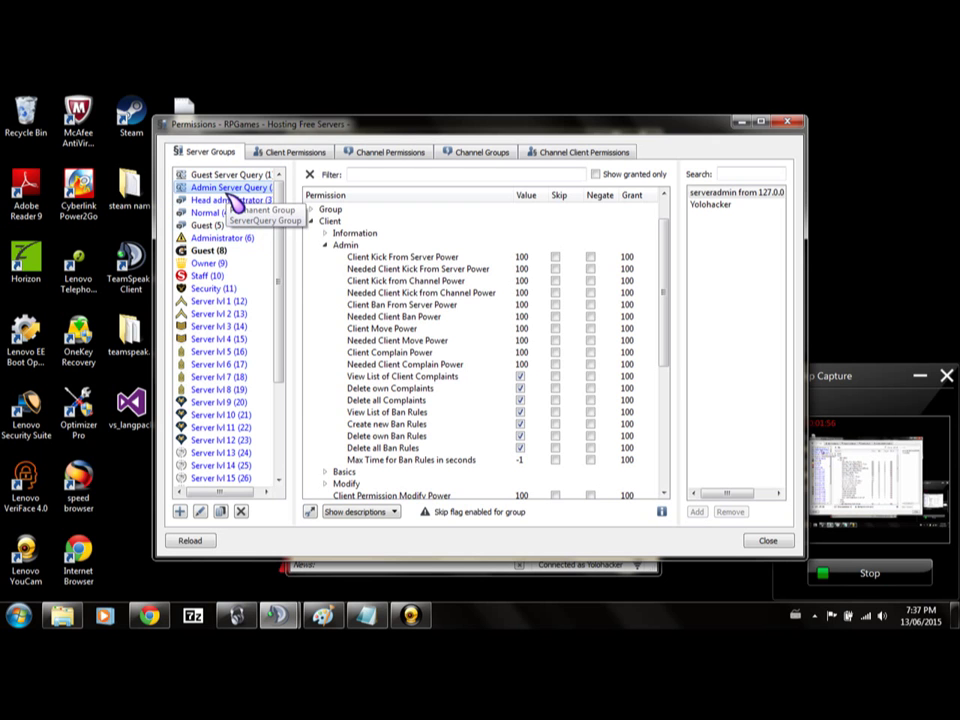
{"action": "left_click", "coordinate": [238, 200]}
{"action": "scroll", "coordinate": [450, 283], "scroll_direction": "down", "scroll_amount": 6}
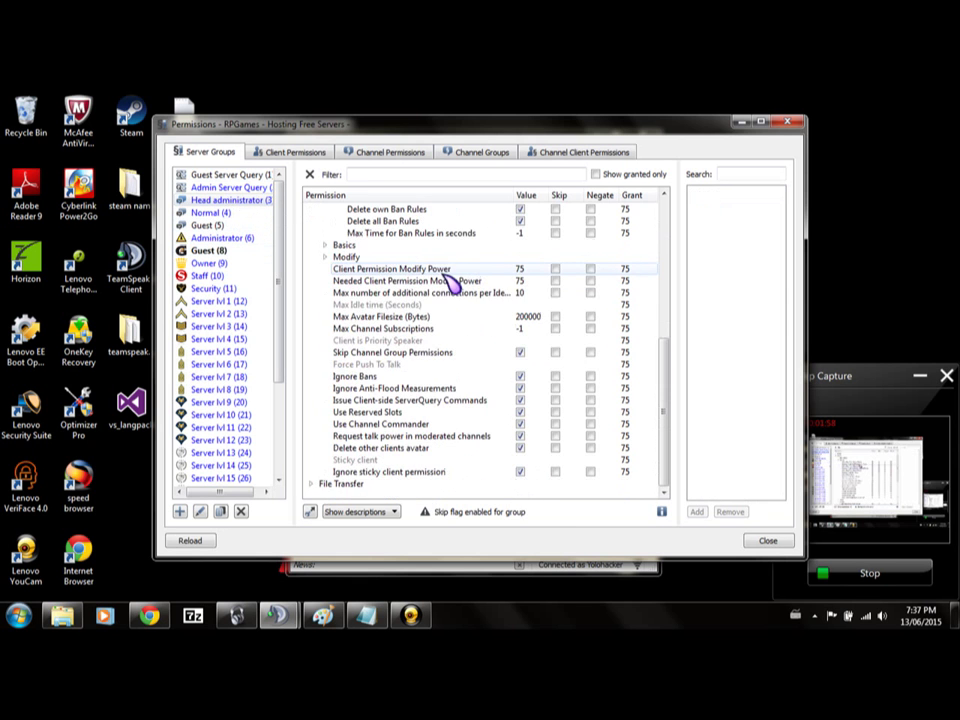
{"action": "scroll", "coordinate": [450, 283], "scroll_direction": "up", "scroll_amount": 7}
{"action": "scroll", "coordinate": [450, 283], "scroll_direction": "down", "scroll_amount": 3}
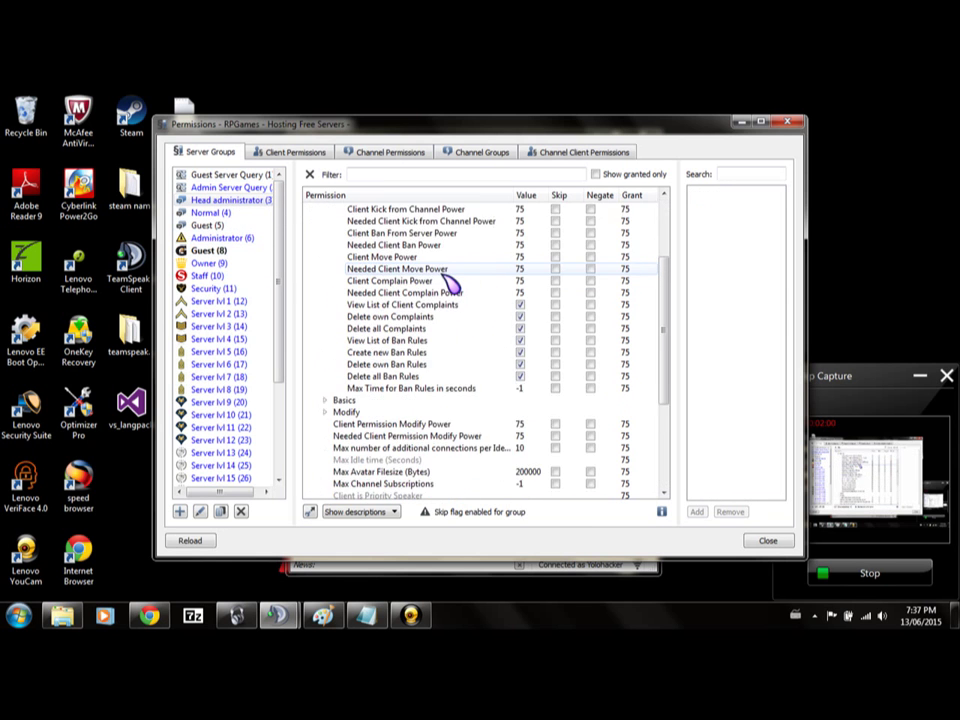
{"action": "scroll", "coordinate": [450, 283], "scroll_direction": "up", "scroll_amount": 3}
{"action": "scroll", "coordinate": [460, 385], "scroll_direction": "down", "scroll_amount": 3}
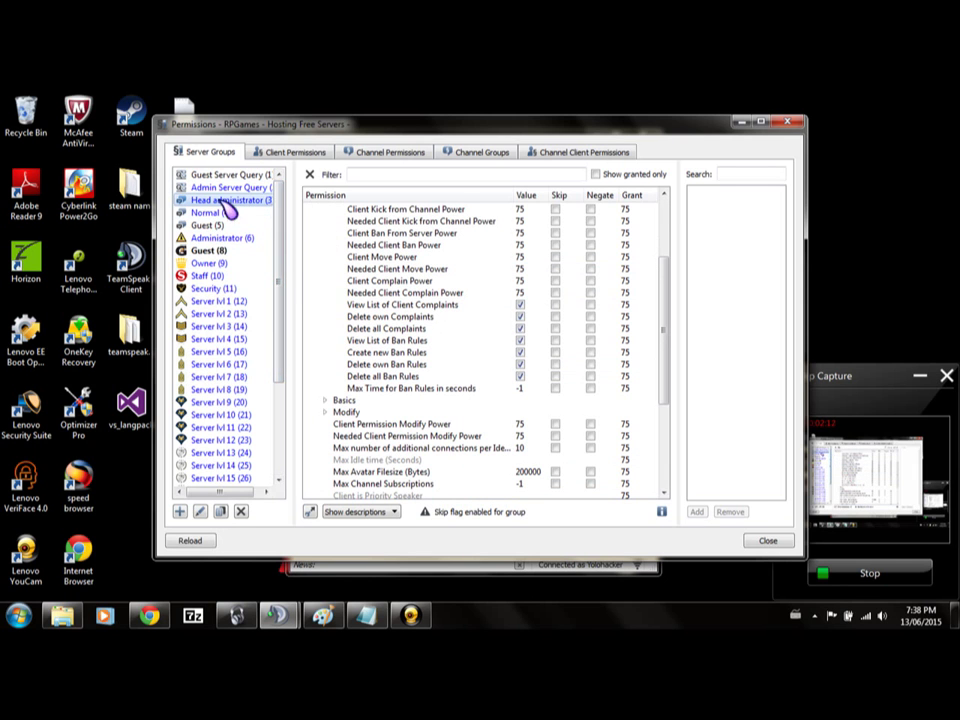
{"action": "scroll", "coordinate": [489, 360], "scroll_direction": "up", "scroll_amount": 2}
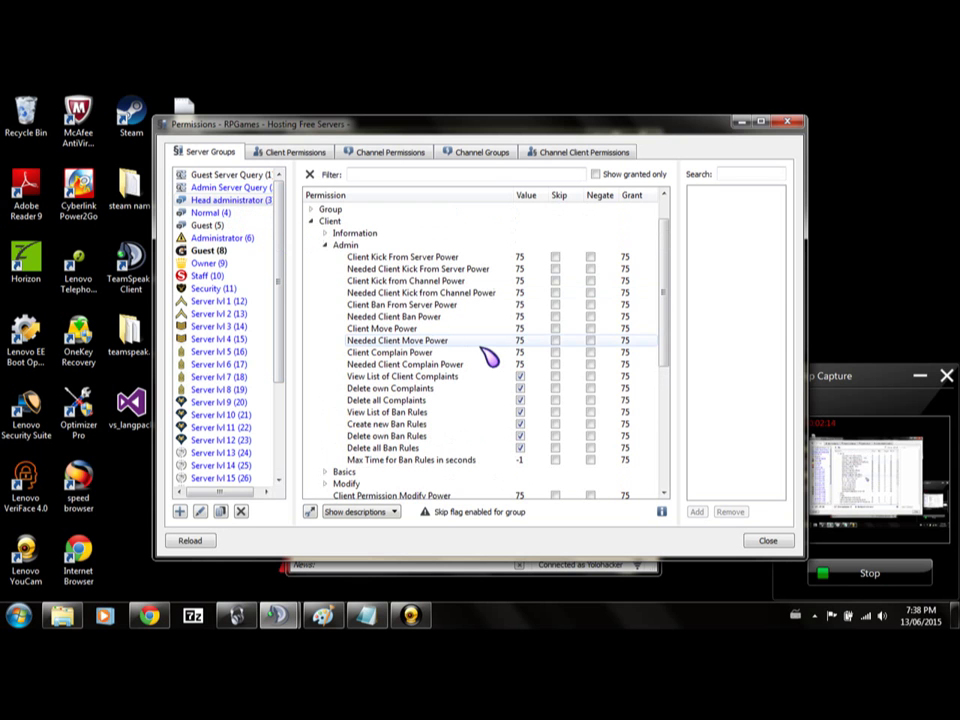
Check the Administrator group, return to Head administrator, and fold away the client Admin permissions.
{"action": "left_click", "coordinate": [242, 243]}
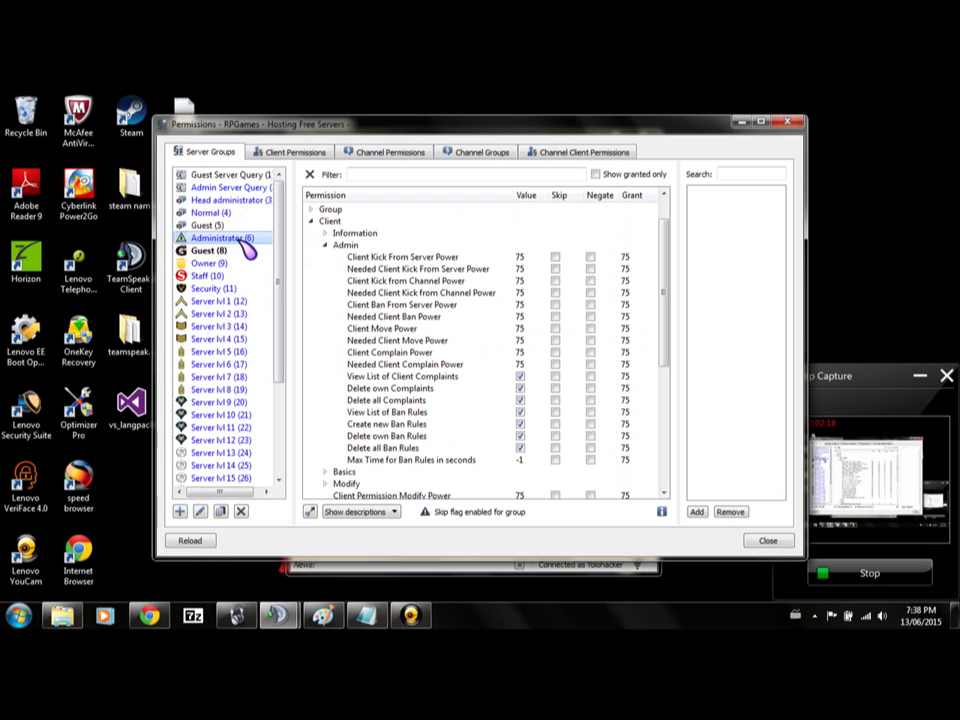
{"action": "left_click", "coordinate": [252, 201]}
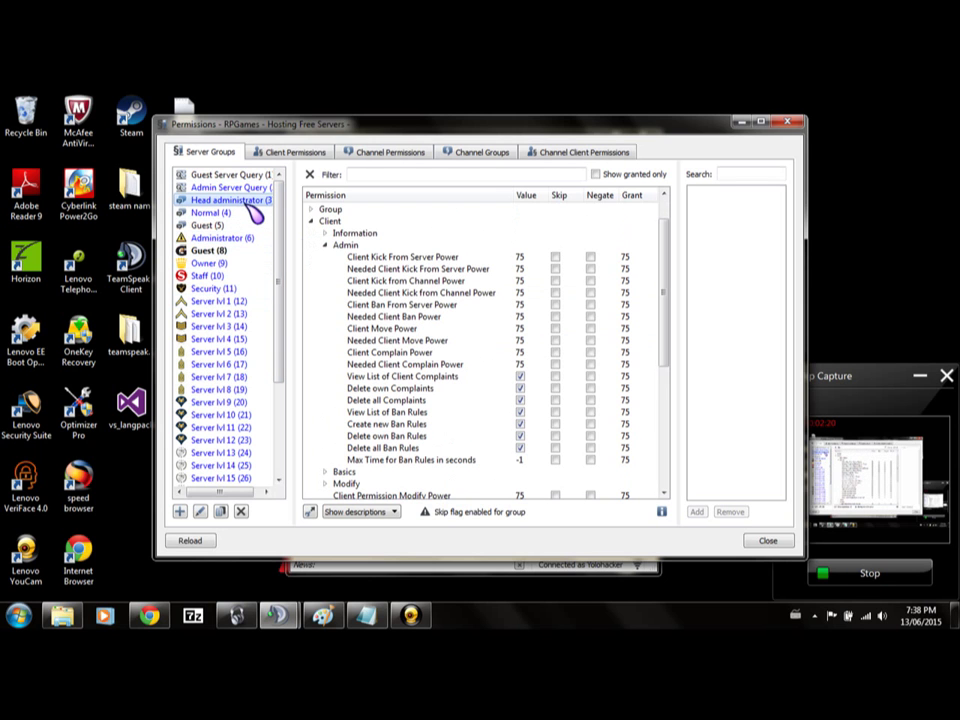
{"action": "left_click", "coordinate": [325, 245]}
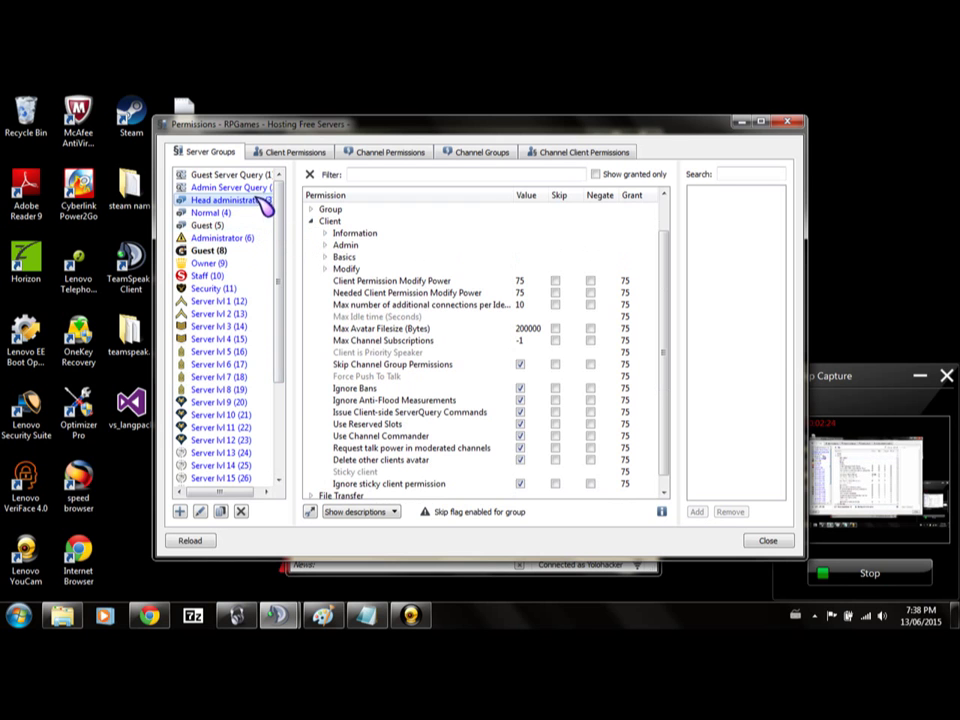
{"action": "scroll", "coordinate": [454, 322], "scroll_direction": "down", "scroll_amount": 1}
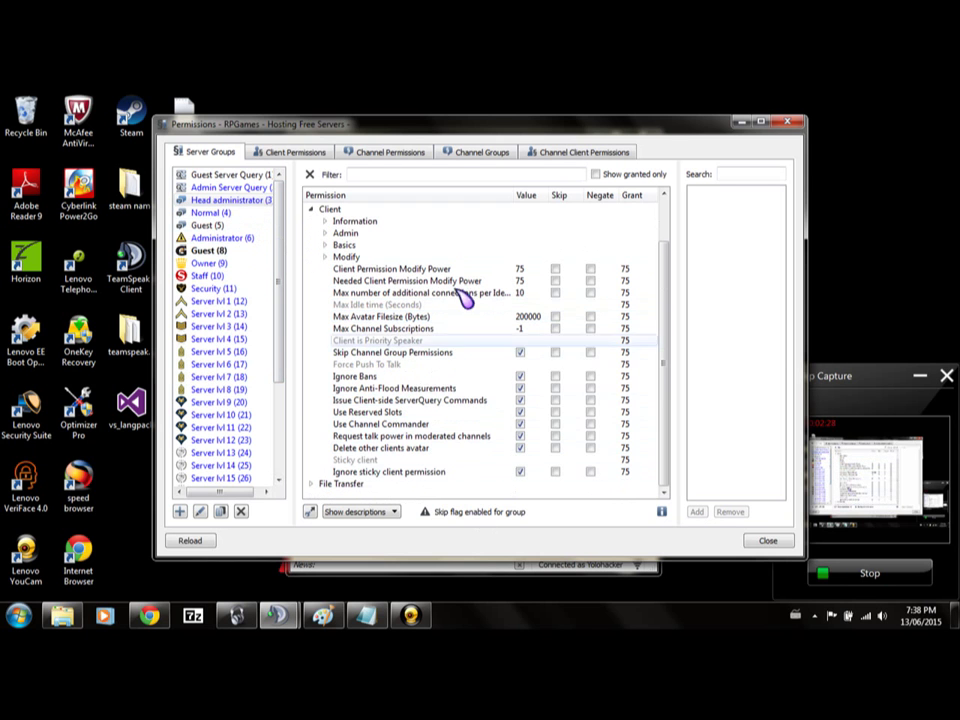
Collapse the Client category, close the Permissions window, and bring up YaTQA.
{"action": "mouse_move", "coordinate": [391, 304]}
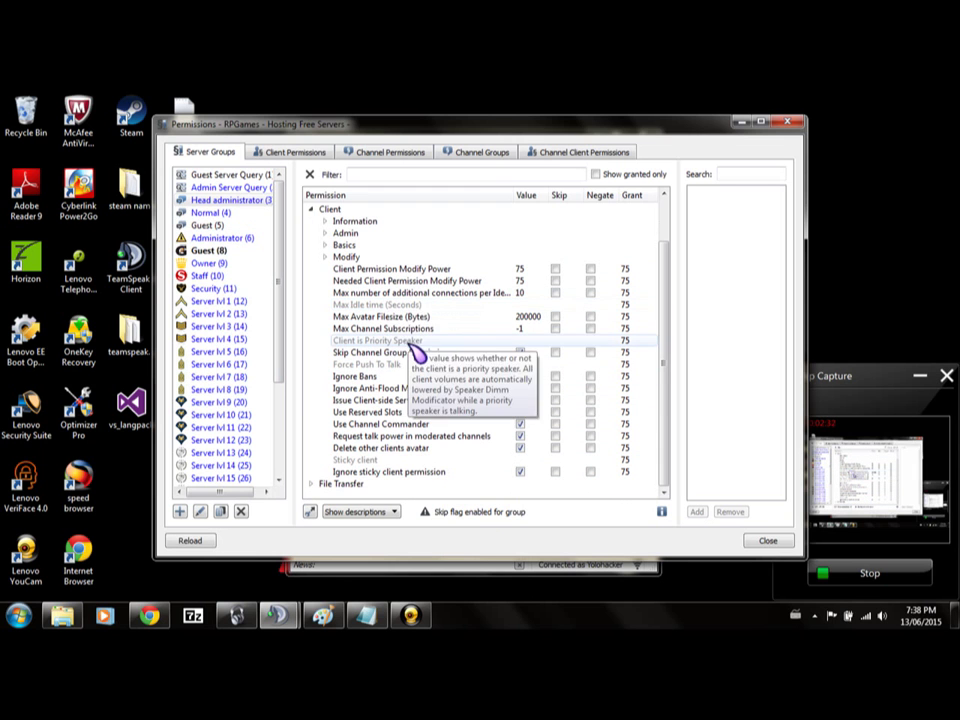
{"action": "mouse_move", "coordinate": [408, 357]}
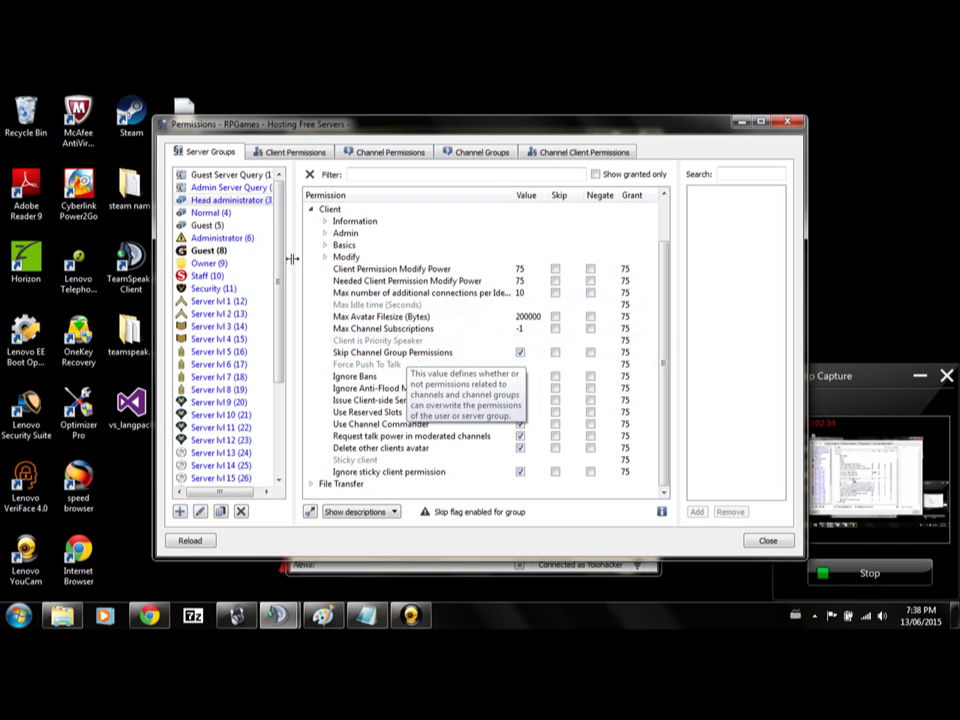
{"action": "left_click", "coordinate": [311, 210]}
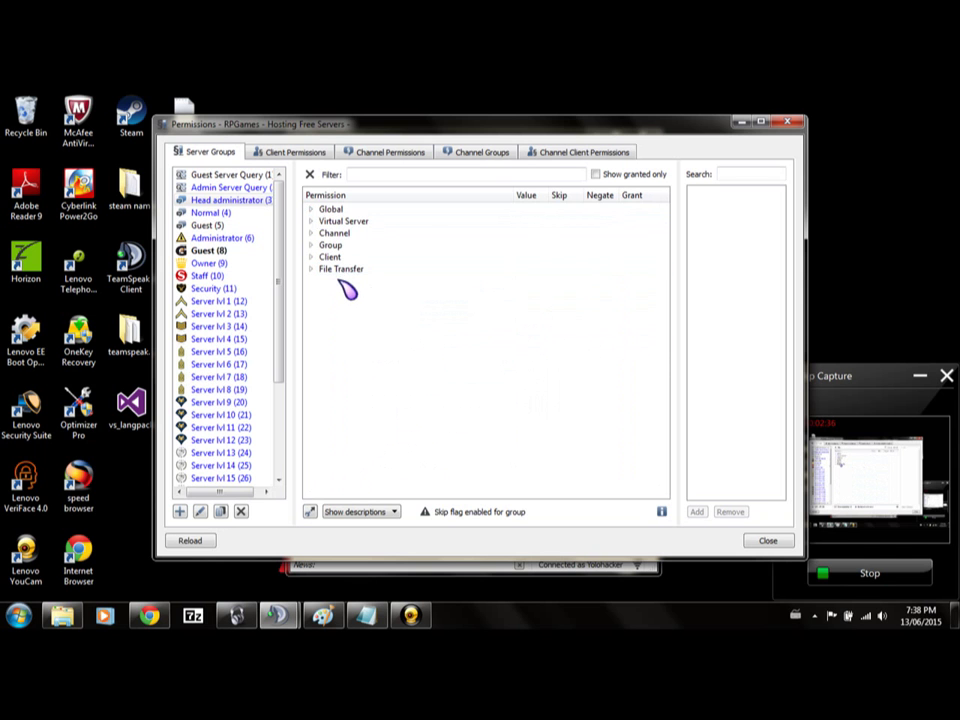
{"action": "left_click", "coordinate": [787, 121]}
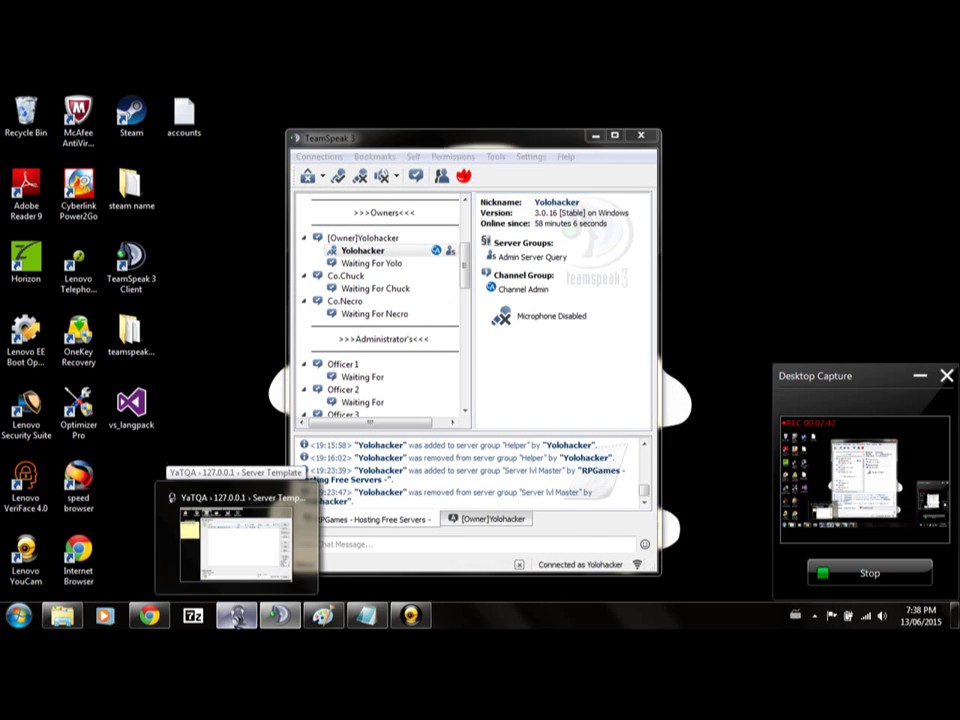
{"action": "left_click", "coordinate": [236, 615]}
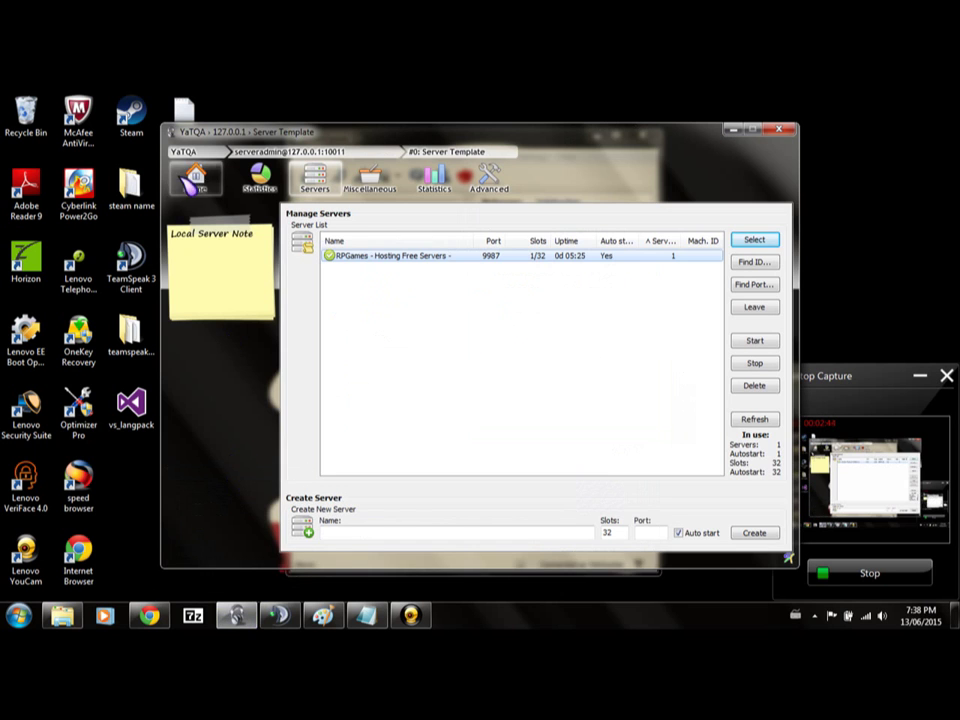
Try twice to create a virtual server named 'test', getting error 2816 each time, then select RPGames.
{"action": "left_click", "coordinate": [382, 532]}
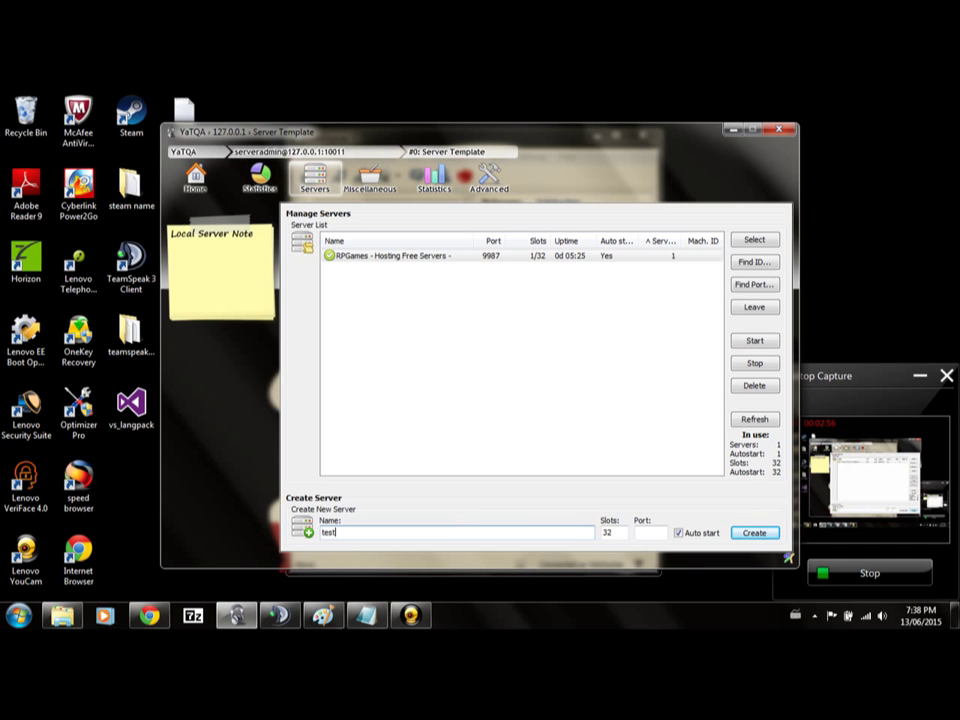
{"action": "left_click", "coordinate": [645, 533]}
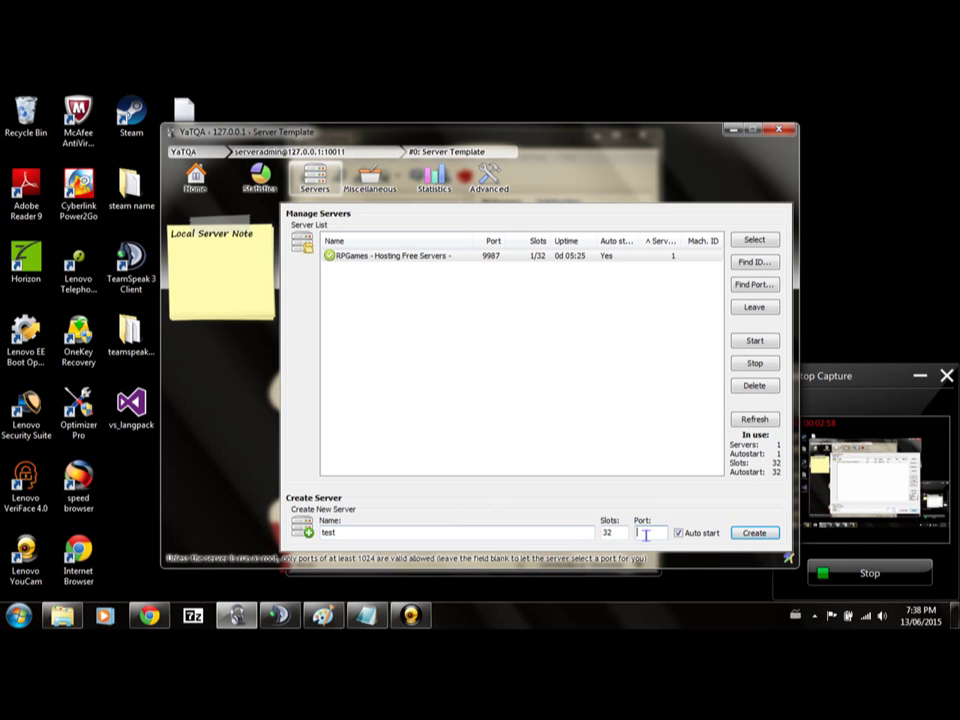
{"action": "left_click", "coordinate": [757, 536]}
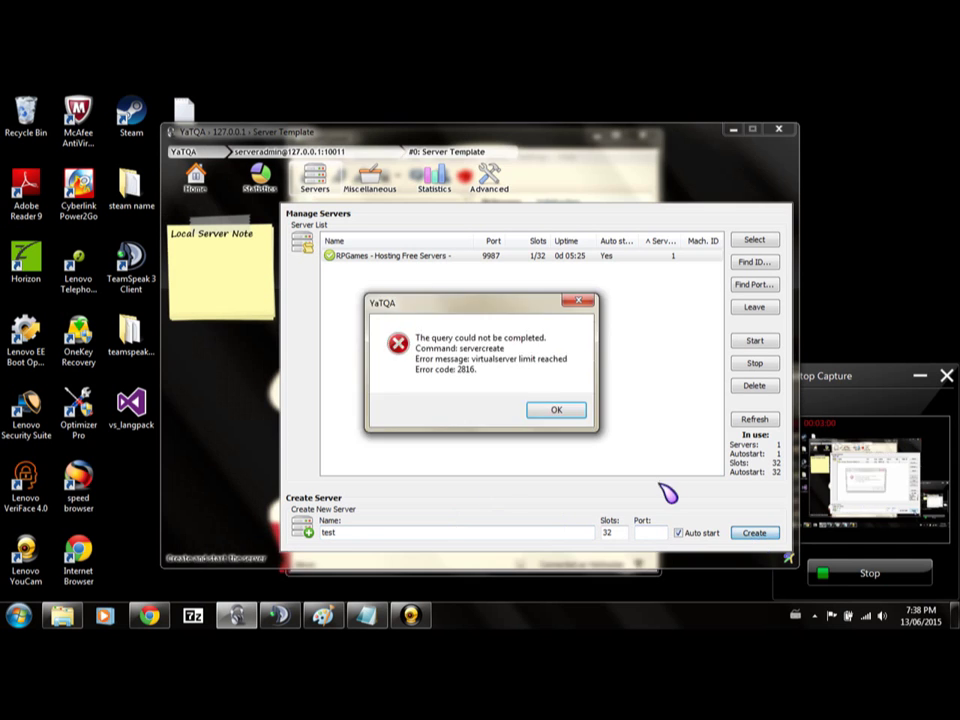
{"action": "left_click", "coordinate": [558, 410]}
{"action": "double_click", "coordinate": [401, 533]}
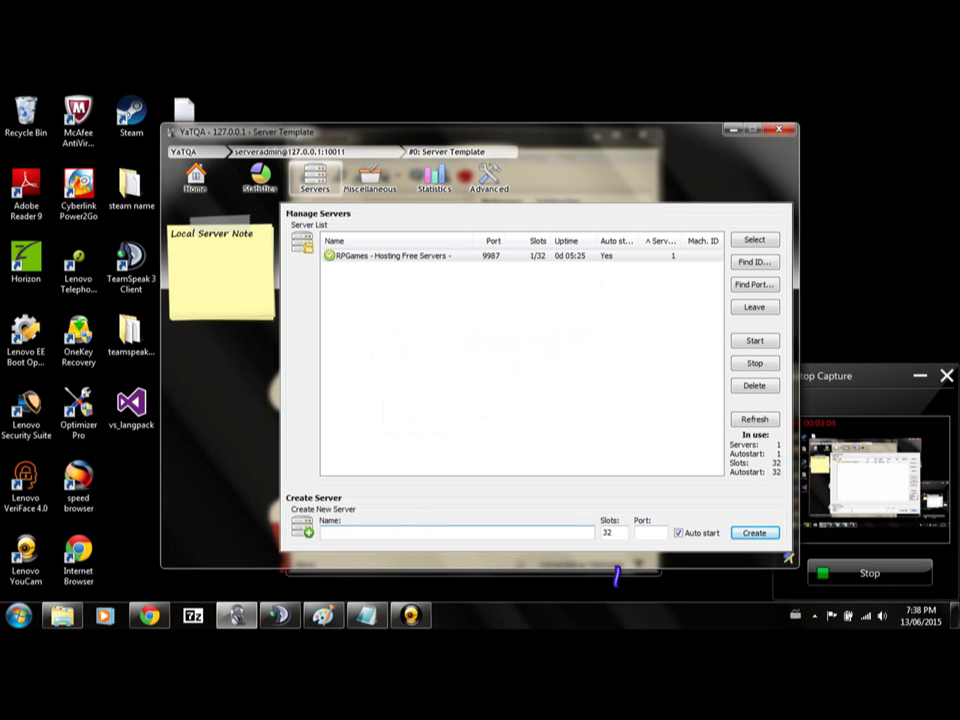
{"action": "left_click", "coordinate": [741, 535]}
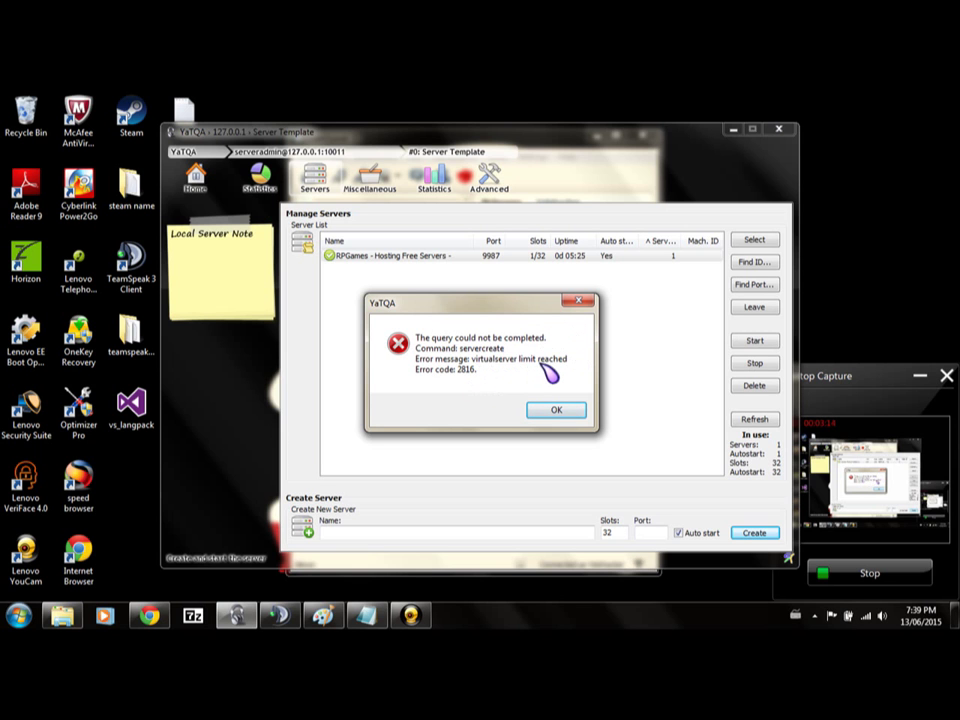
{"action": "left_click", "coordinate": [556, 409]}
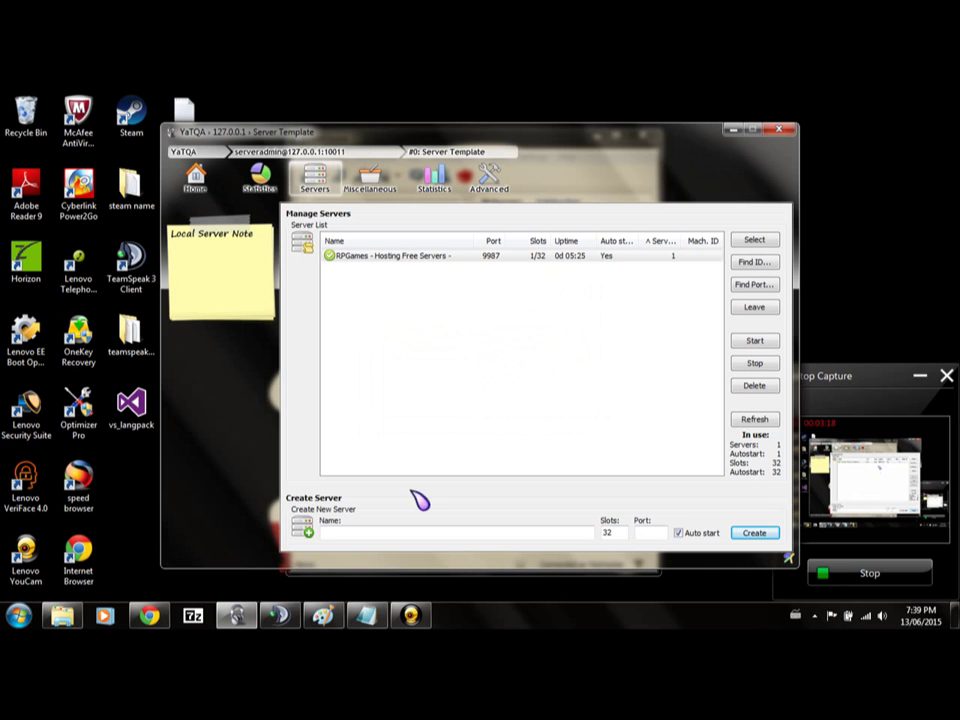
{"action": "left_click", "coordinate": [450, 257]}
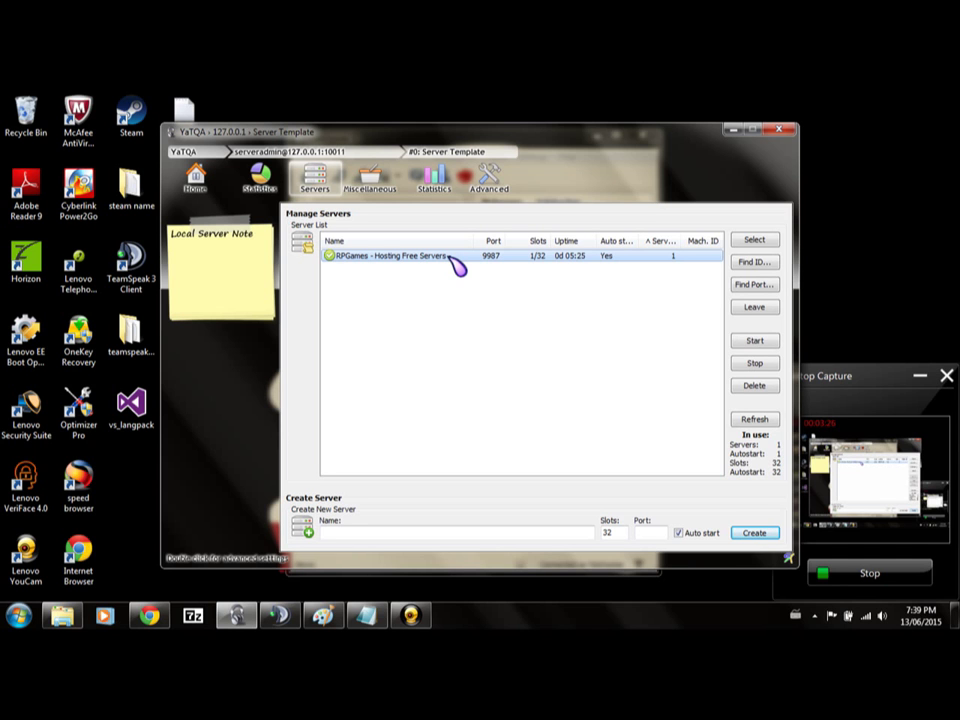
View RPGames server info in TeamSpeak 3 (1 of 32 clients), then reselect RPGames in YaTQA.
{"action": "key", "text": "alt+Tab"}
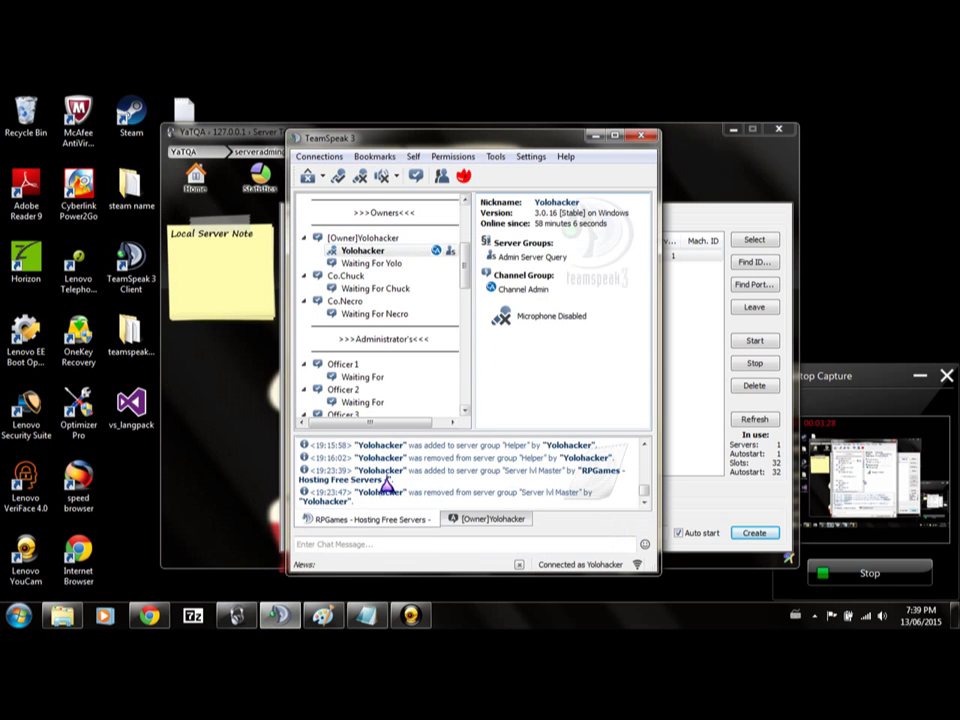
{"action": "scroll", "coordinate": [450, 280], "scroll_direction": "up", "scroll_amount": 5}
{"action": "left_click", "coordinate": [436, 201]}
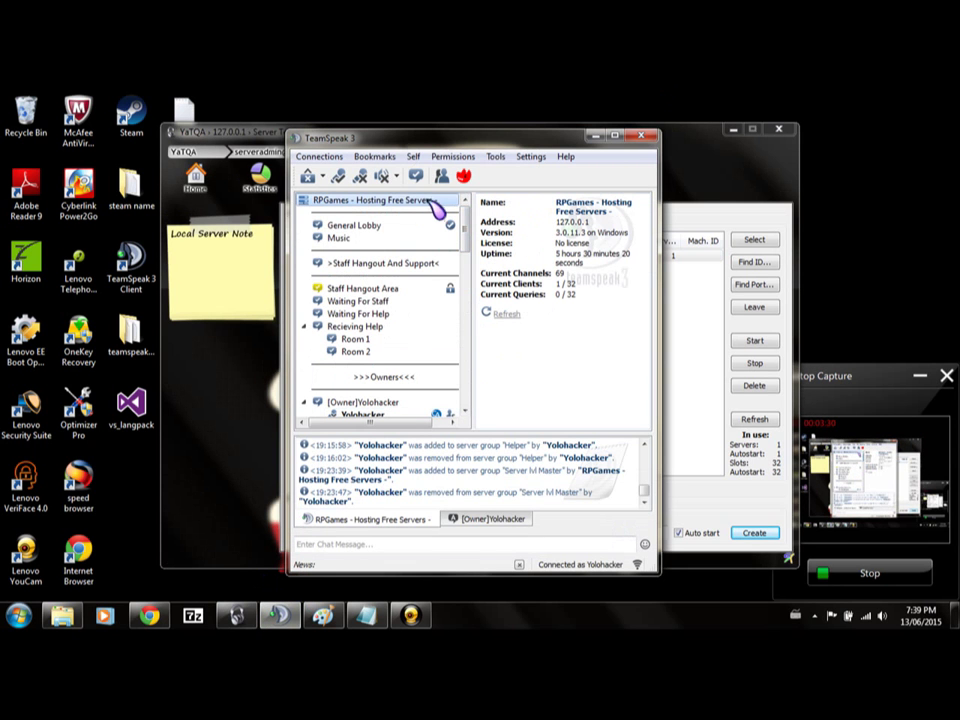
{"action": "left_click", "coordinate": [595, 137]}
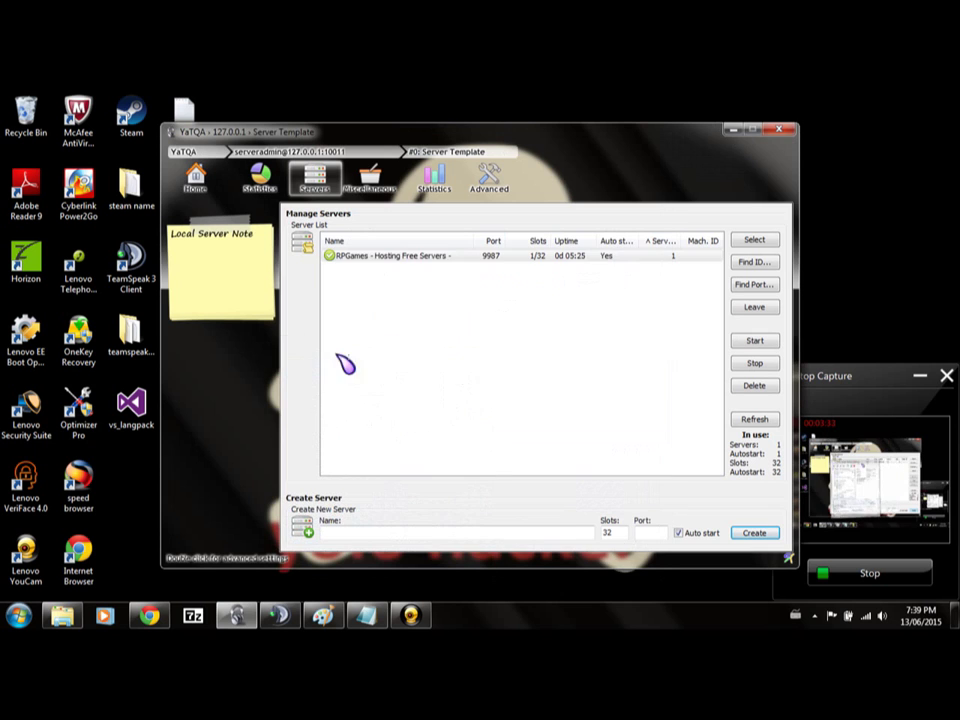
{"action": "left_click", "coordinate": [495, 258]}
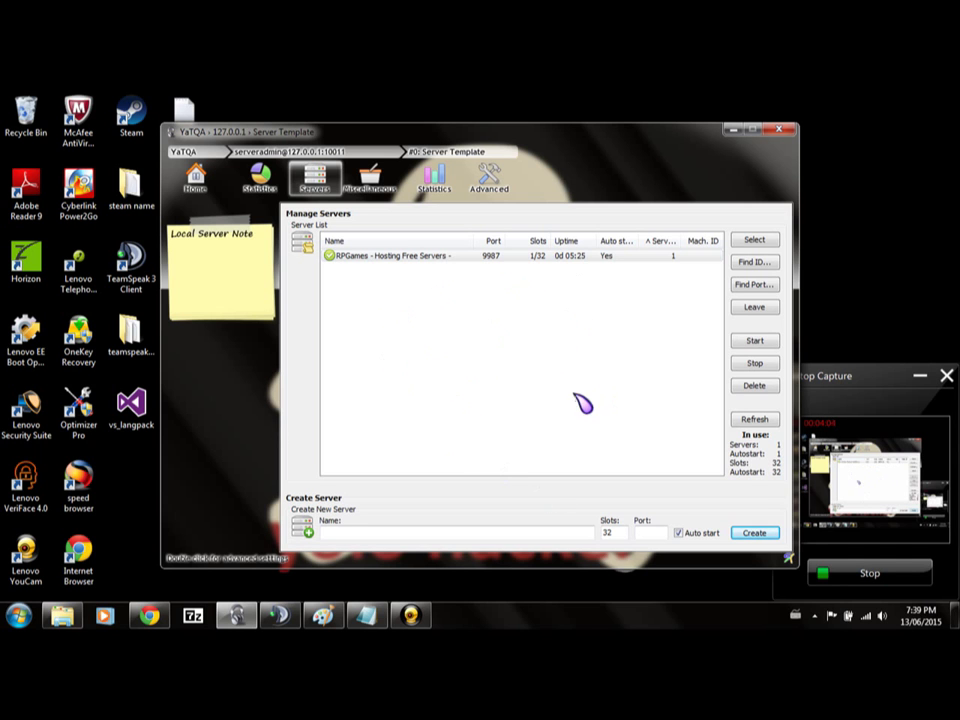
Join the RPGames server from its right-click menu in YaTQA's server list.
{"action": "right_click", "coordinate": [490, 432]}
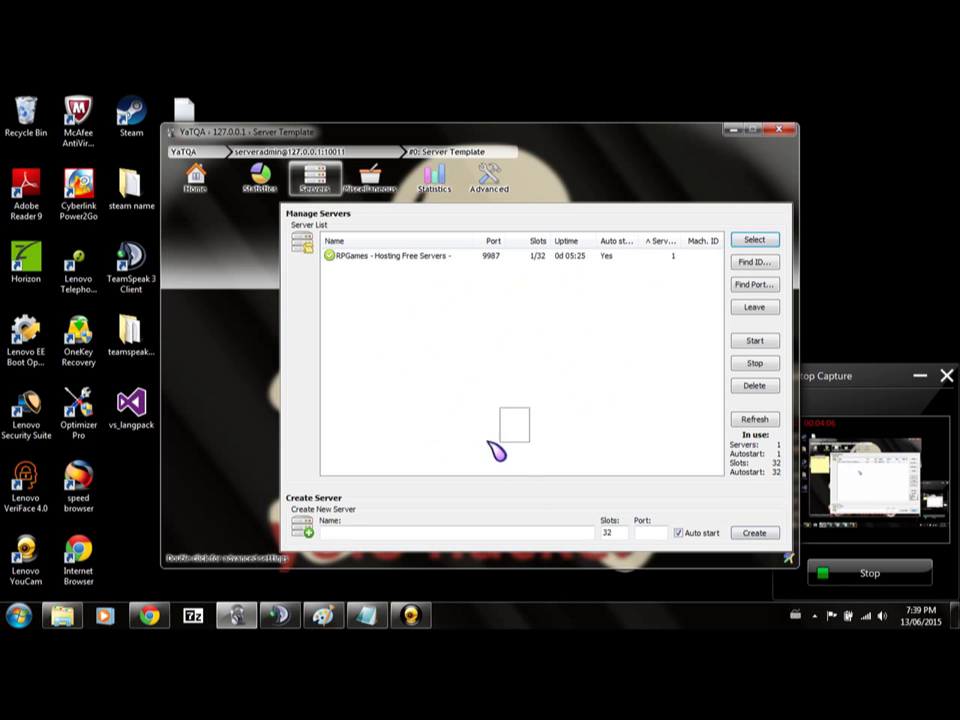
{"action": "left_click", "coordinate": [469, 336]}
{"action": "right_click", "coordinate": [460, 326]}
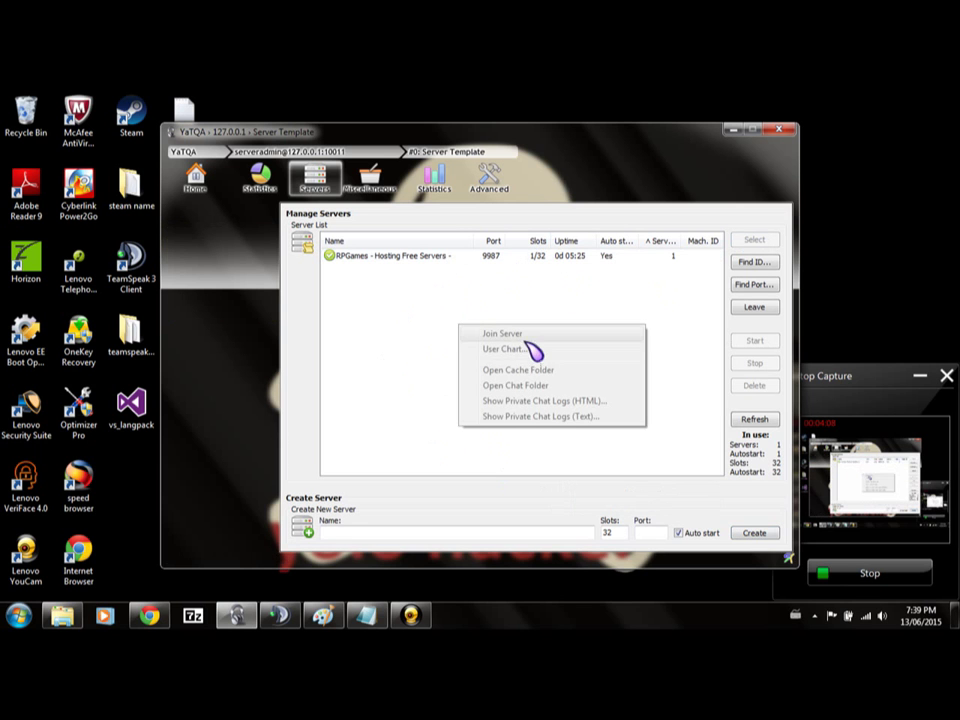
{"action": "left_click", "coordinate": [529, 272]}
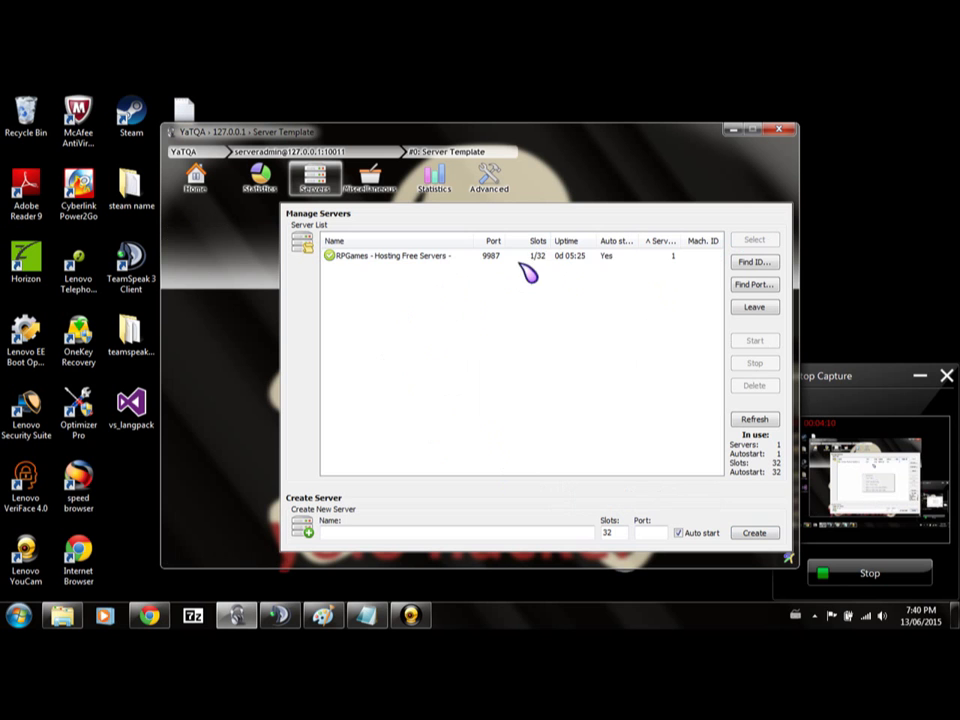
{"action": "right_click", "coordinate": [521, 256]}
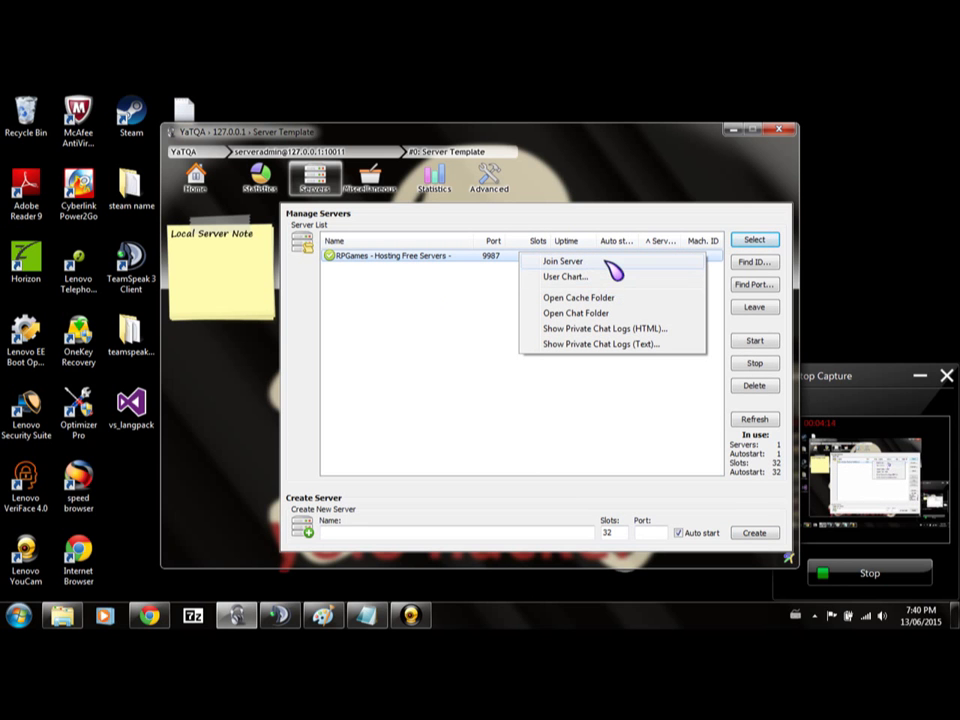
{"action": "left_click", "coordinate": [608, 263]}
{"action": "right_click", "coordinate": [606, 258]}
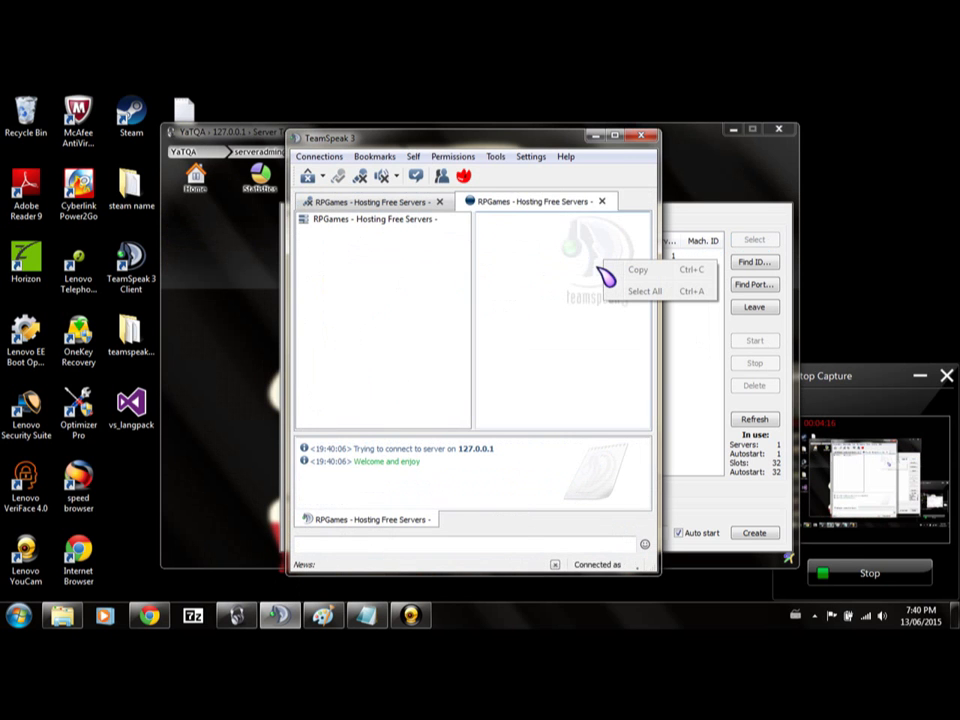
Disconnect the second RPGames connection and minimize TeamSpeak 3.
{"action": "left_click", "coordinate": [593, 167]}
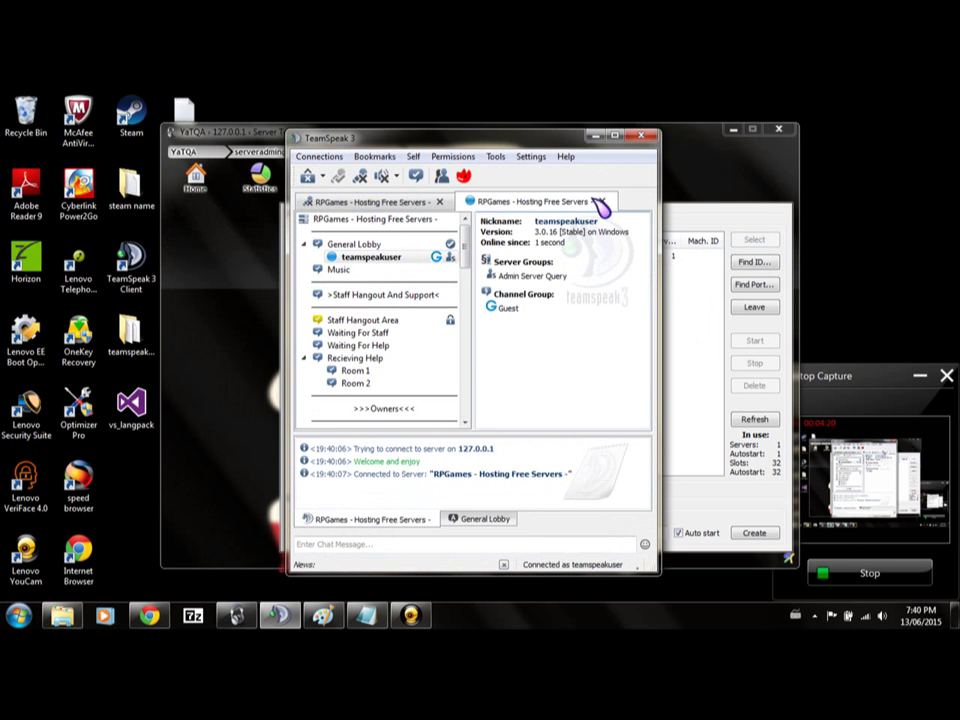
{"action": "left_click", "coordinate": [603, 202]}
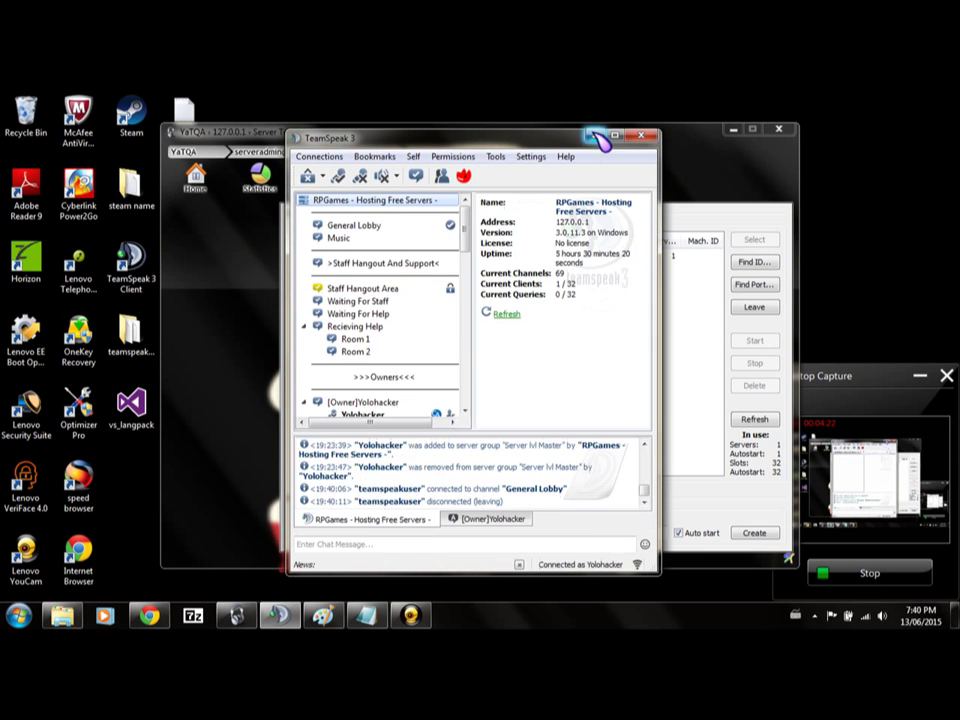
{"action": "left_click", "coordinate": [595, 135]}
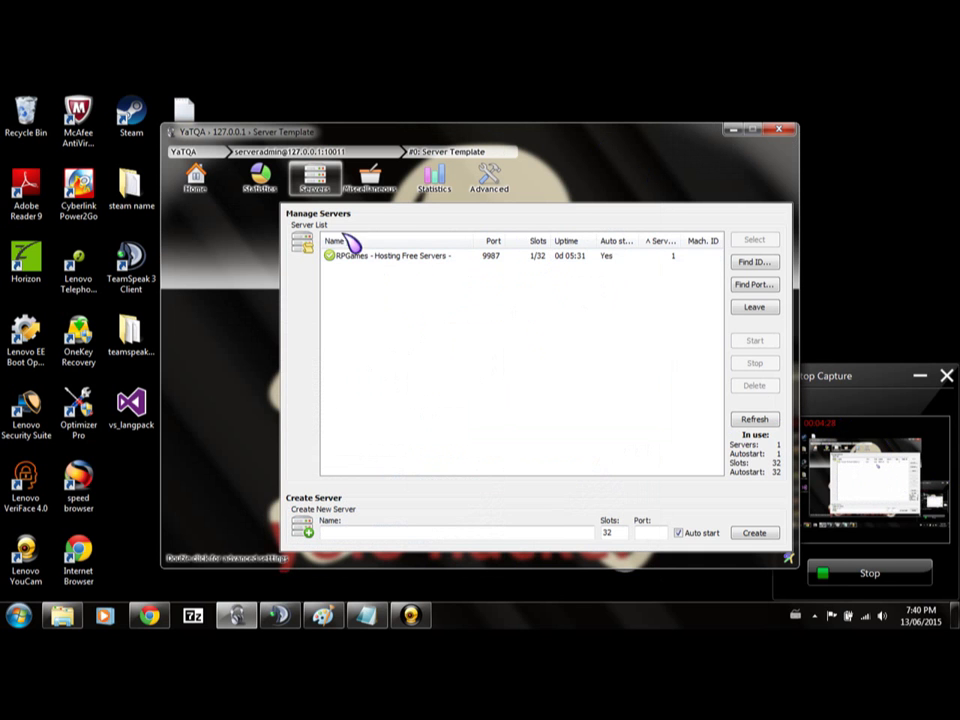
Return YaTQA to its Quick Connect home page, then switch to the teamspeak3-server_win64 folder window.
{"action": "left_click", "coordinate": [195, 178]}
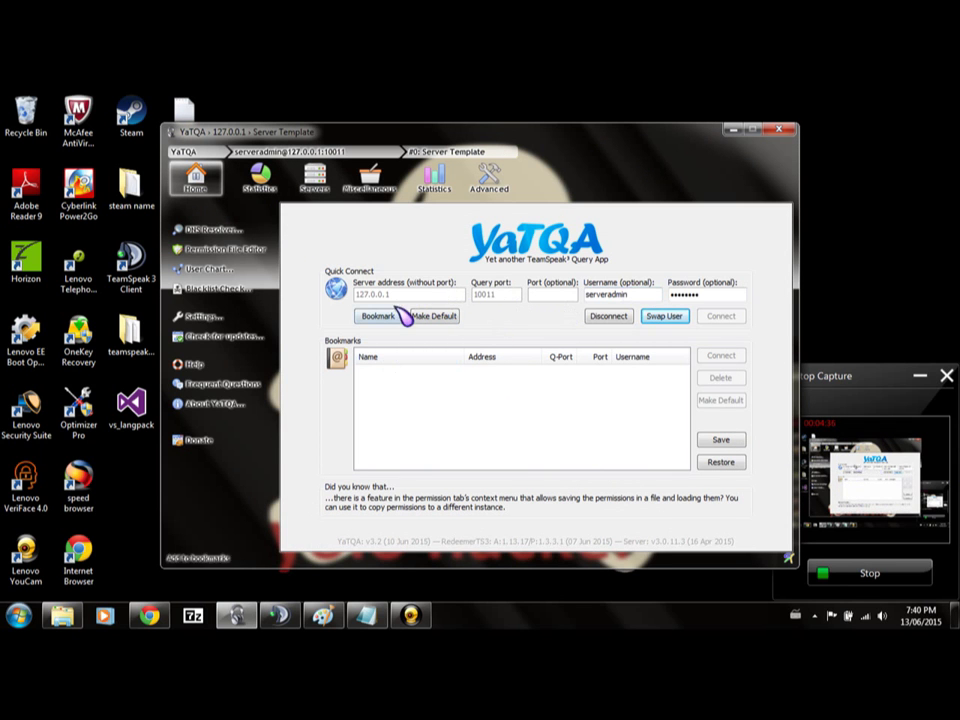
{"action": "key", "text": "alt+Tab"}
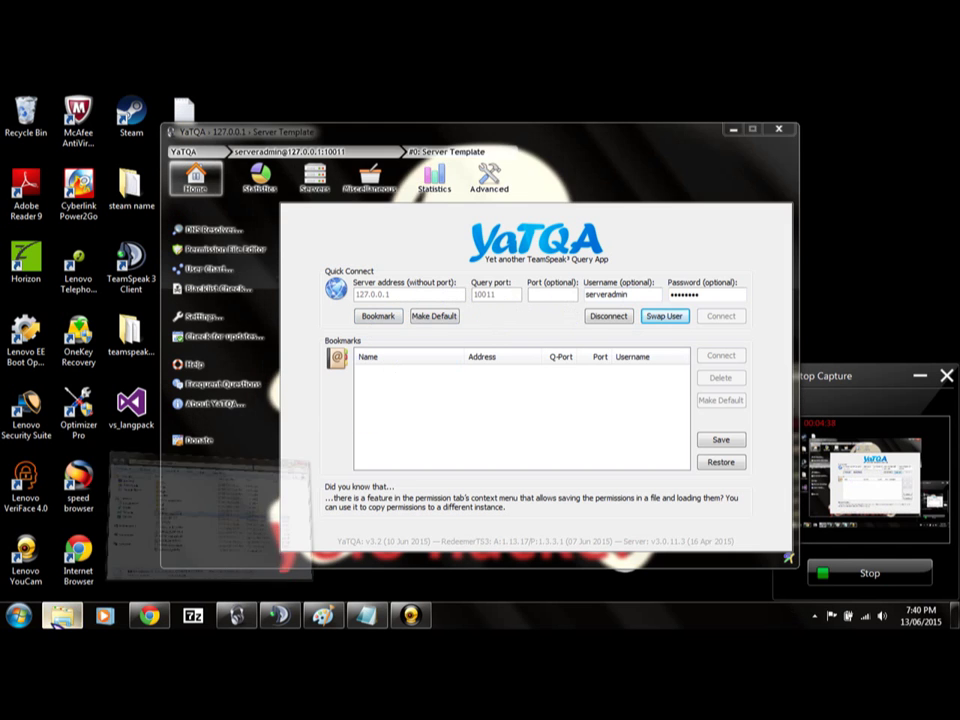
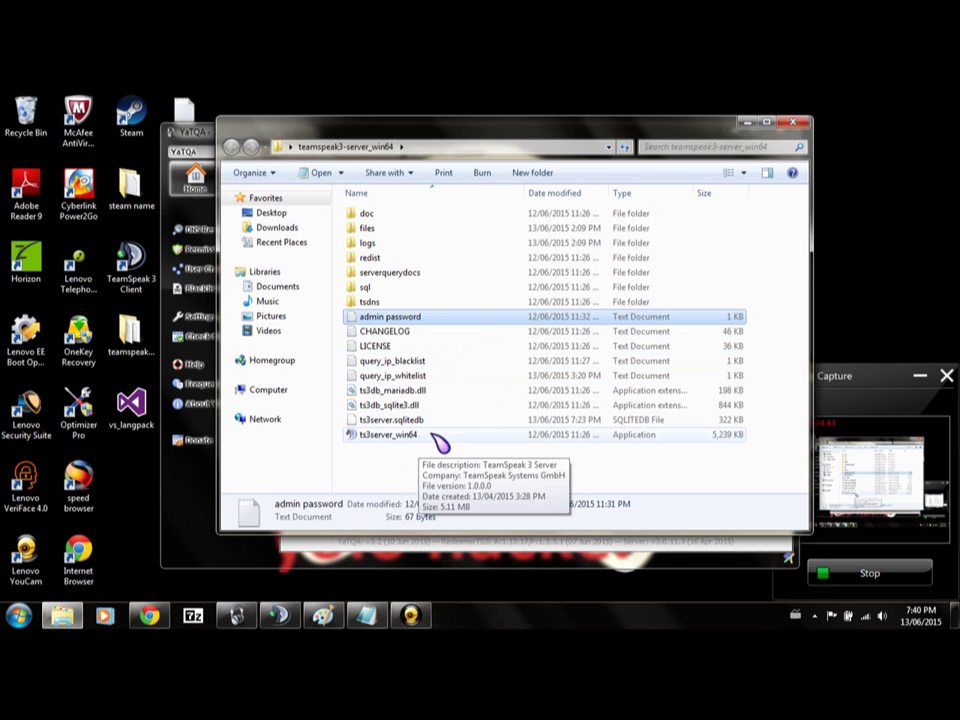
Minimize the teamspeak3-server_win64 folder window from its title-bar menu so YaTQA shows.
{"action": "right_click", "coordinate": [750, 125]}
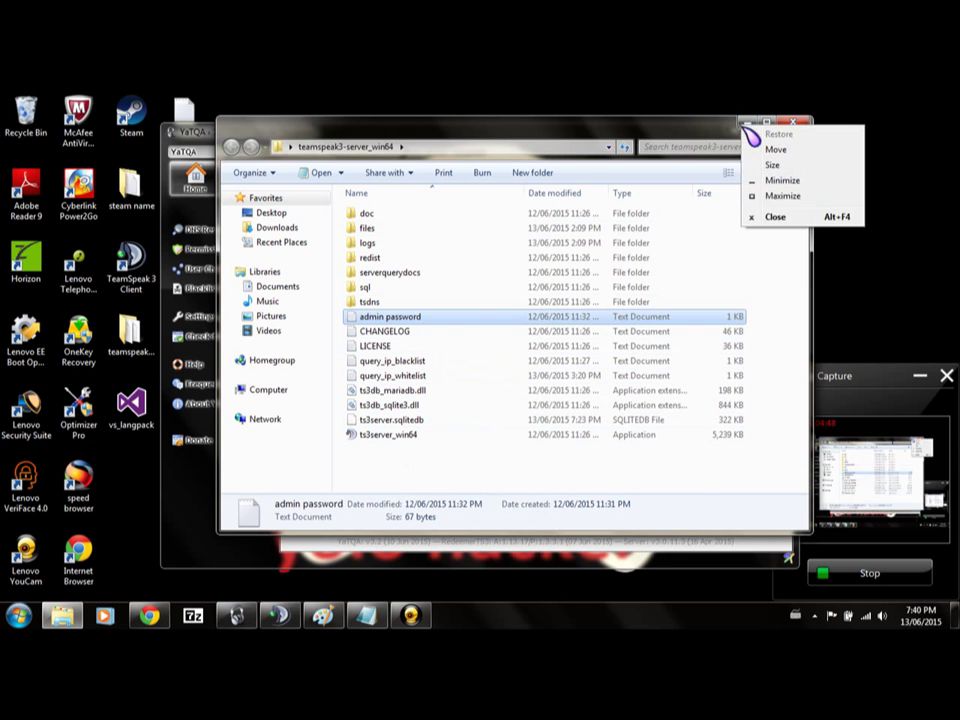
{"action": "left_click", "coordinate": [748, 122]}
{"action": "left_click", "coordinate": [748, 122]}
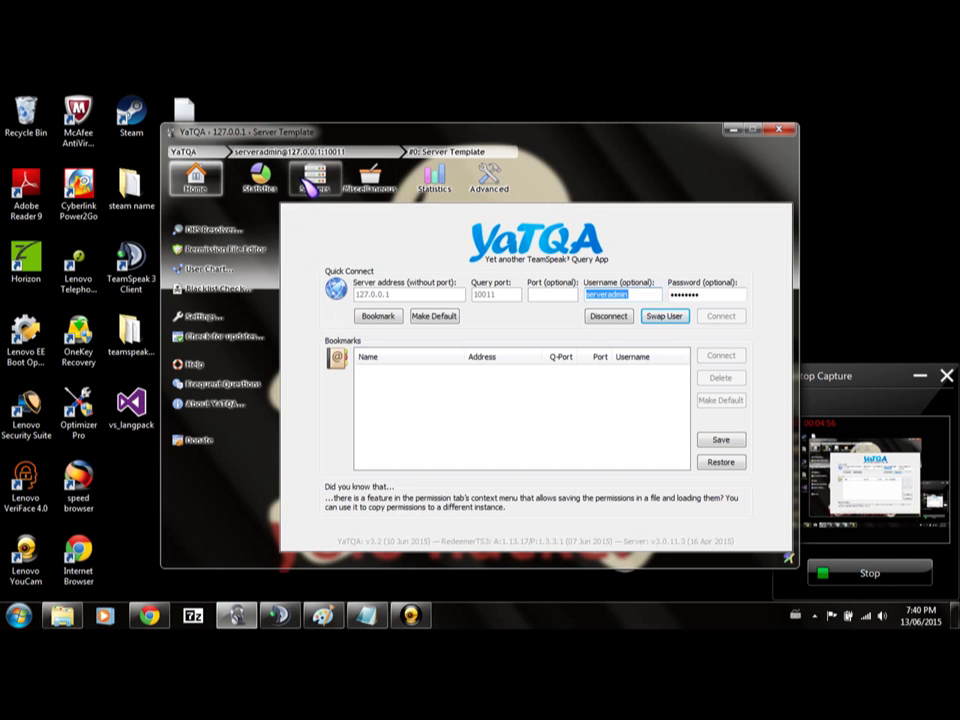
Try to create a new virtual server and dismiss the 'virtualserver limit reached' error.
{"action": "left_click", "coordinate": [312, 182]}
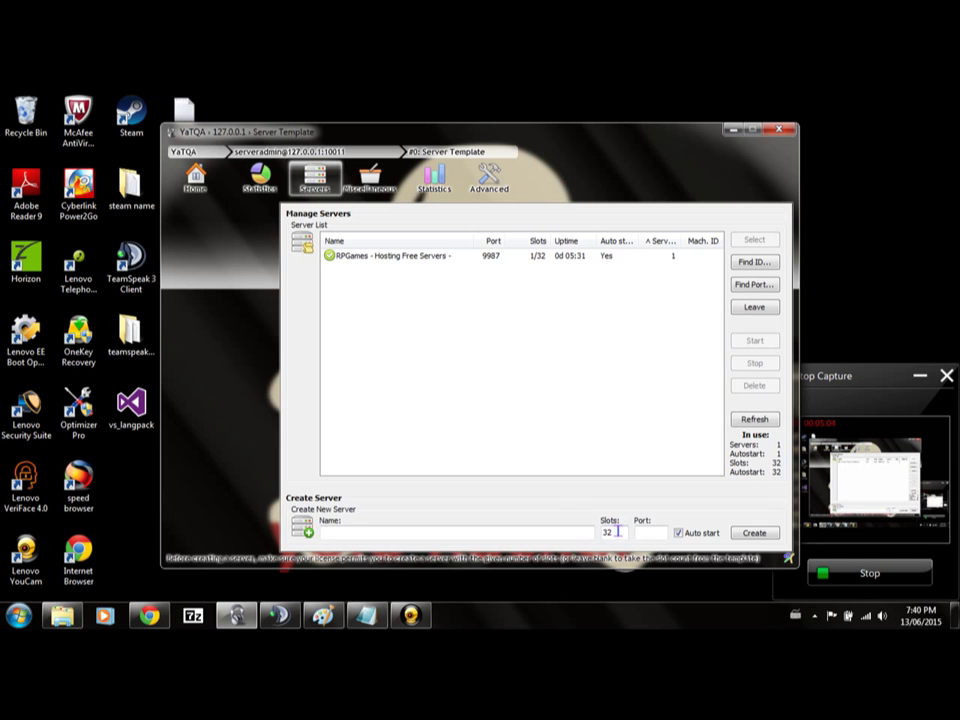
{"action": "double_click", "coordinate": [616, 531]}
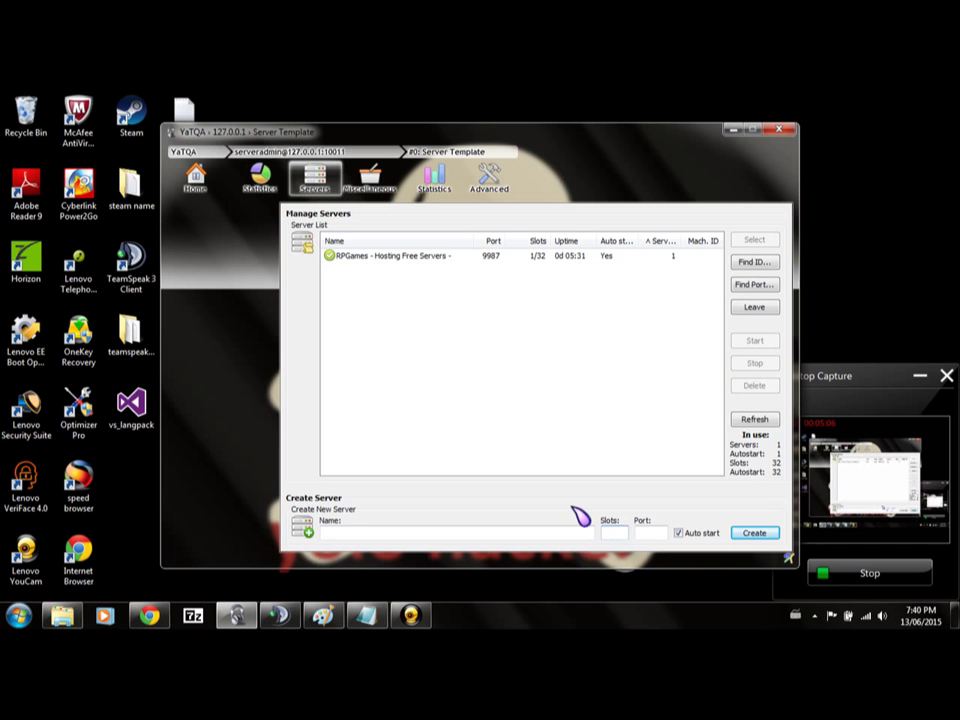
{"action": "left_click", "coordinate": [750, 533]}
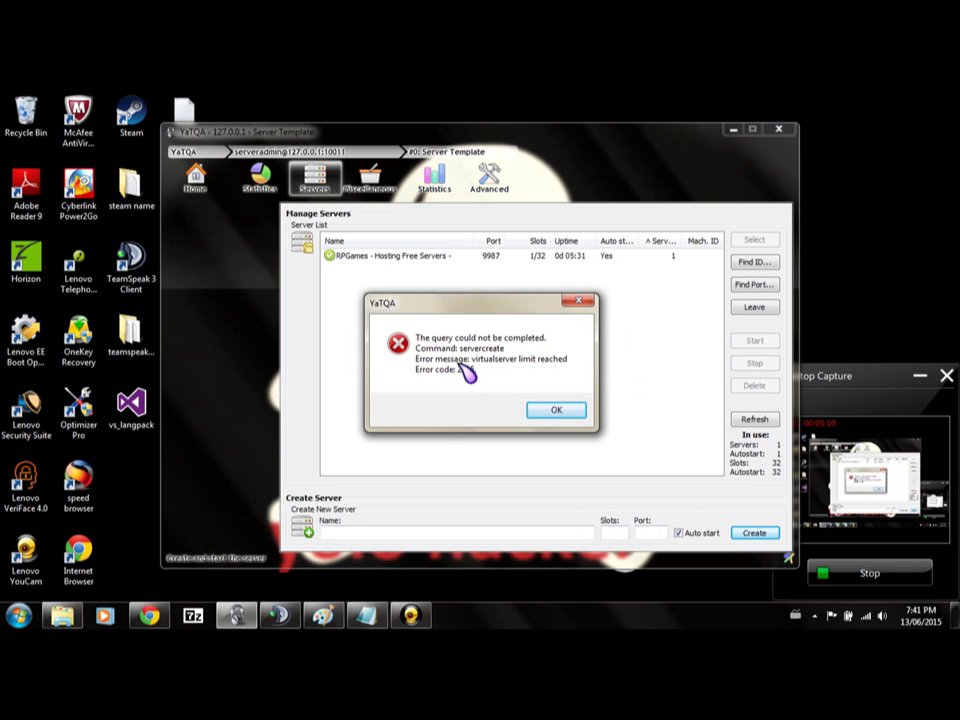
{"action": "left_click", "coordinate": [582, 301]}
Close the server list's context menu and view the server template's General page.
{"action": "right_click", "coordinate": [566, 299]}
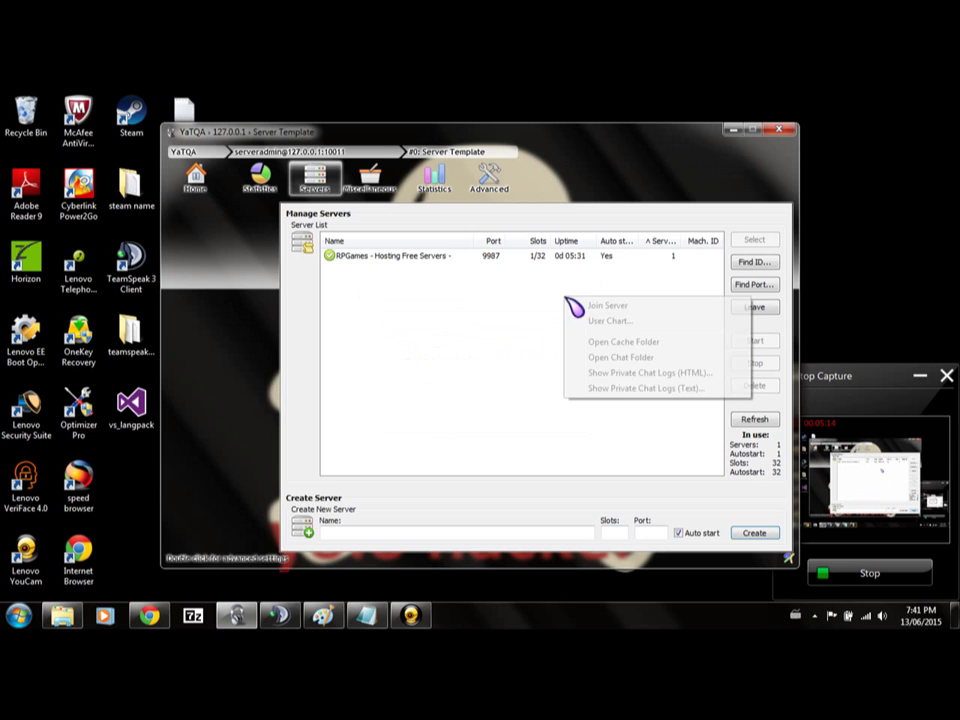
{"action": "left_click", "coordinate": [447, 305]}
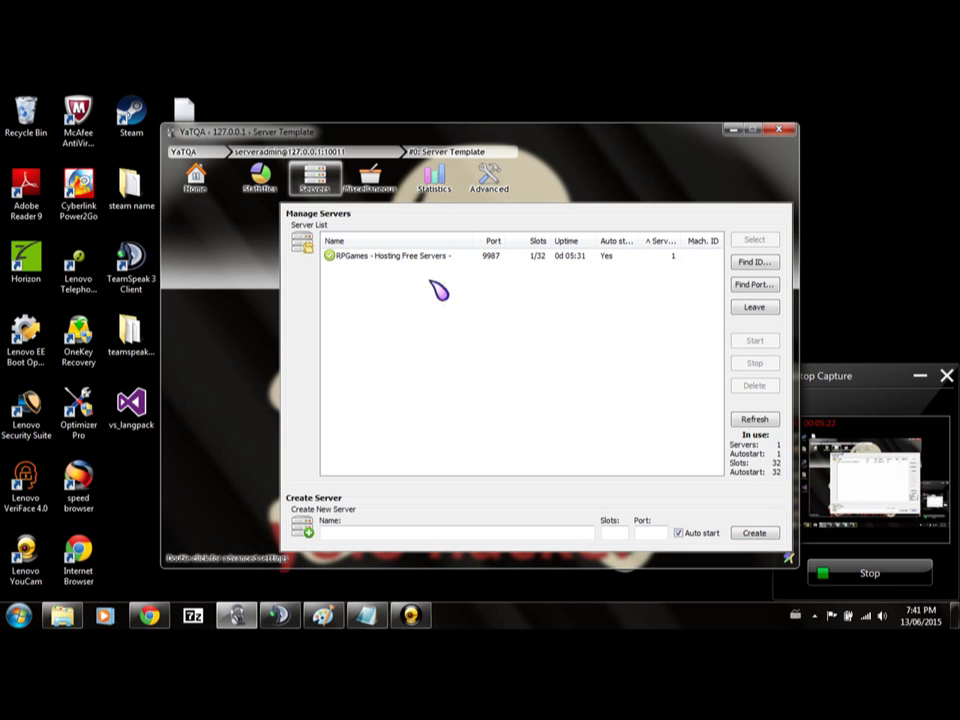
{"action": "left_click", "coordinate": [385, 190]}
Select the RPGames server and go to its Advanced and Permissions pages.
{"action": "left_click", "coordinate": [489, 185]}
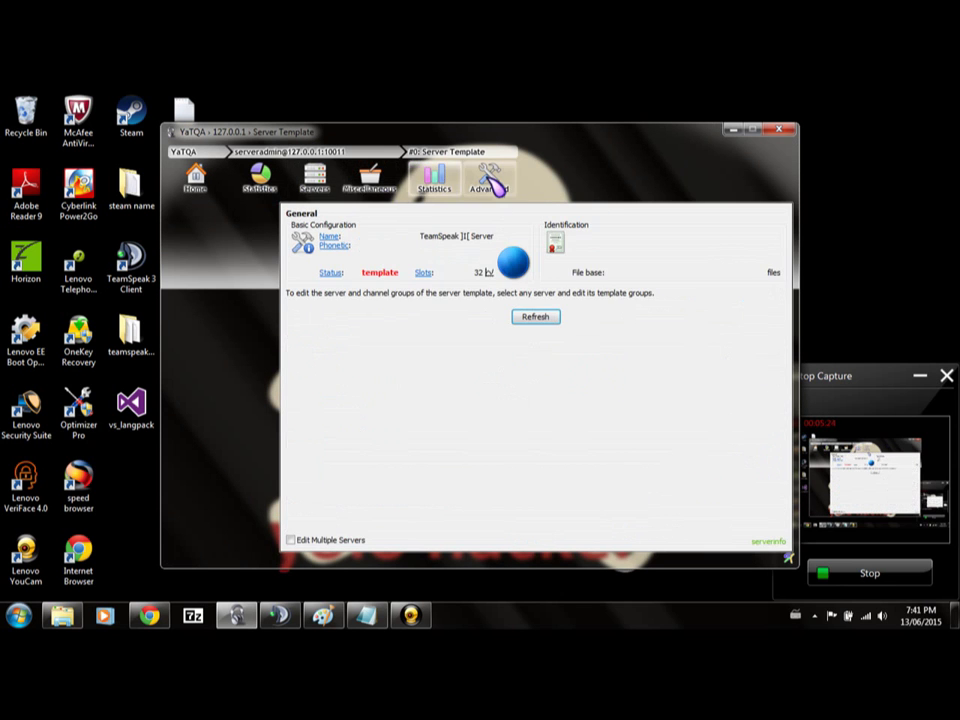
{"action": "left_click", "coordinate": [280, 182]}
{"action": "left_click", "coordinate": [310, 180]}
{"action": "double_click", "coordinate": [435, 259]}
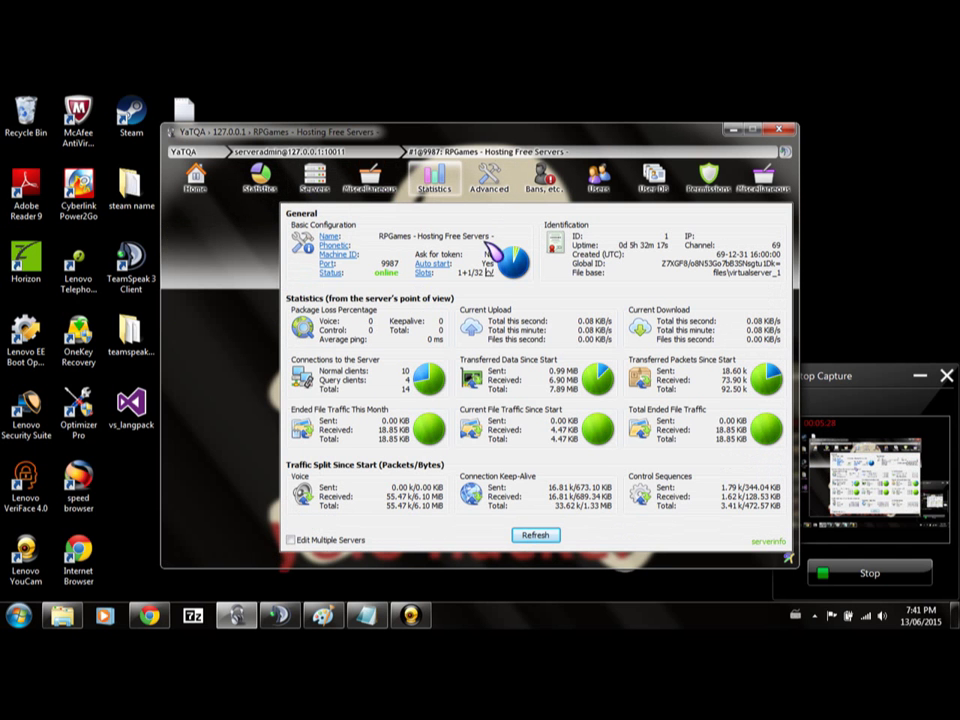
{"action": "left_click", "coordinate": [492, 180]}
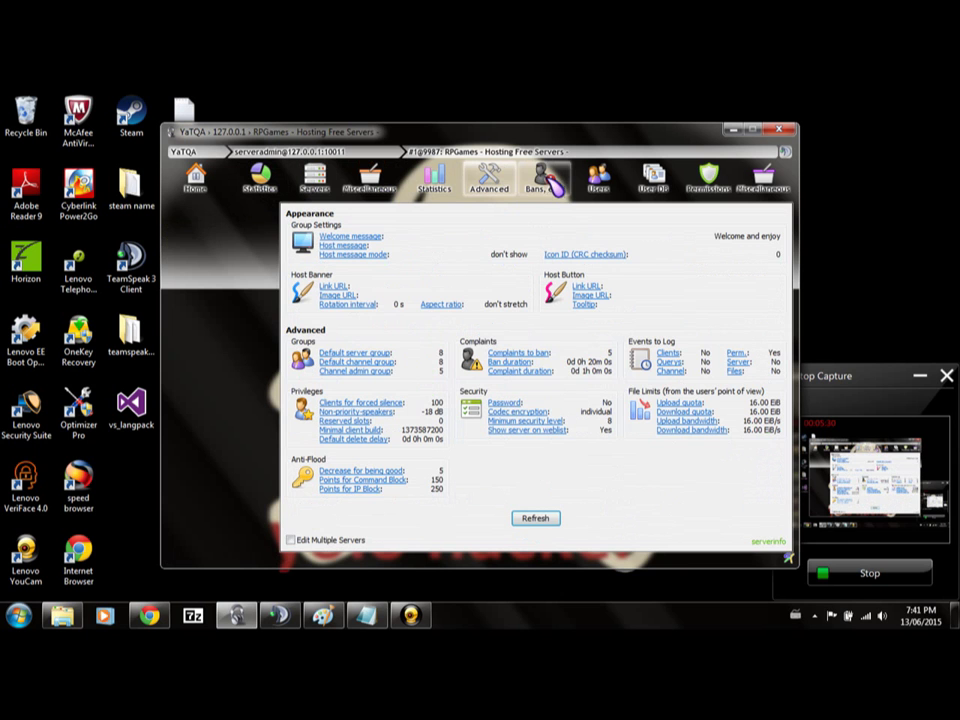
{"action": "left_click", "coordinate": [708, 180]}
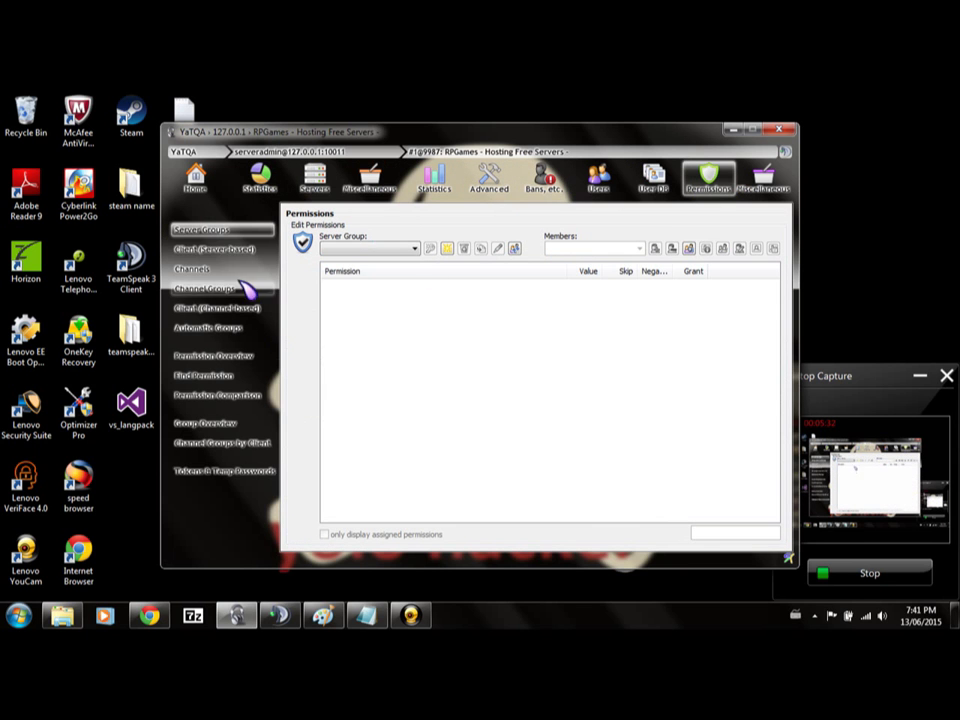
Load the Server lvl 1 group's permissions and check its member list.
{"action": "left_click", "coordinate": [342, 248]}
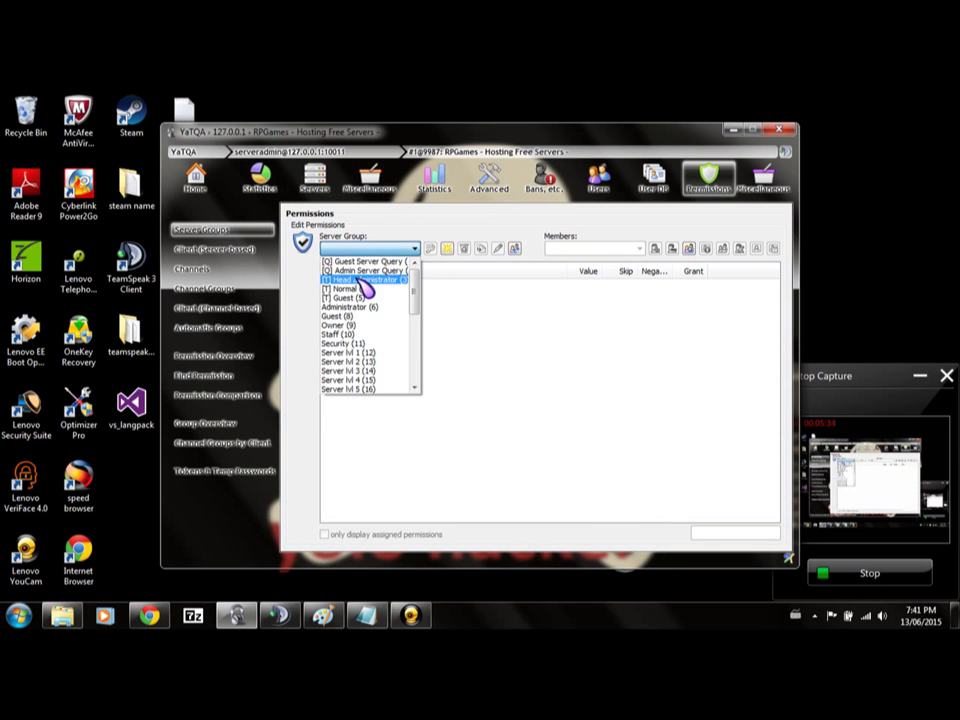
{"action": "left_click", "coordinate": [384, 355]}
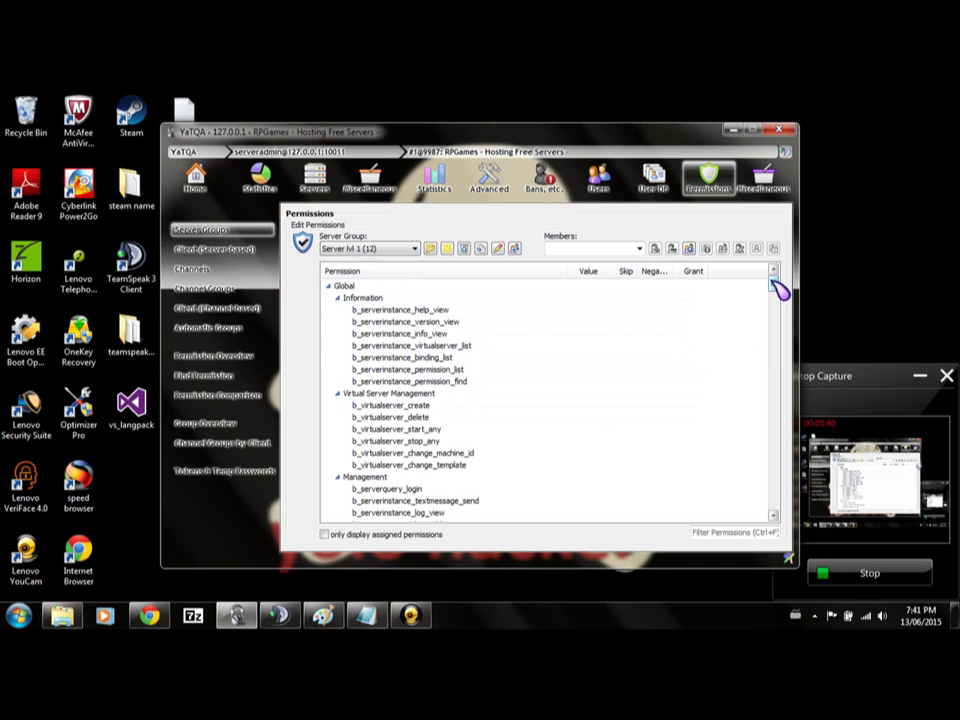
{"action": "scroll", "coordinate": [777, 290], "scroll_direction": "down", "scroll_amount": 3}
{"action": "left_click", "coordinate": [638, 249]}
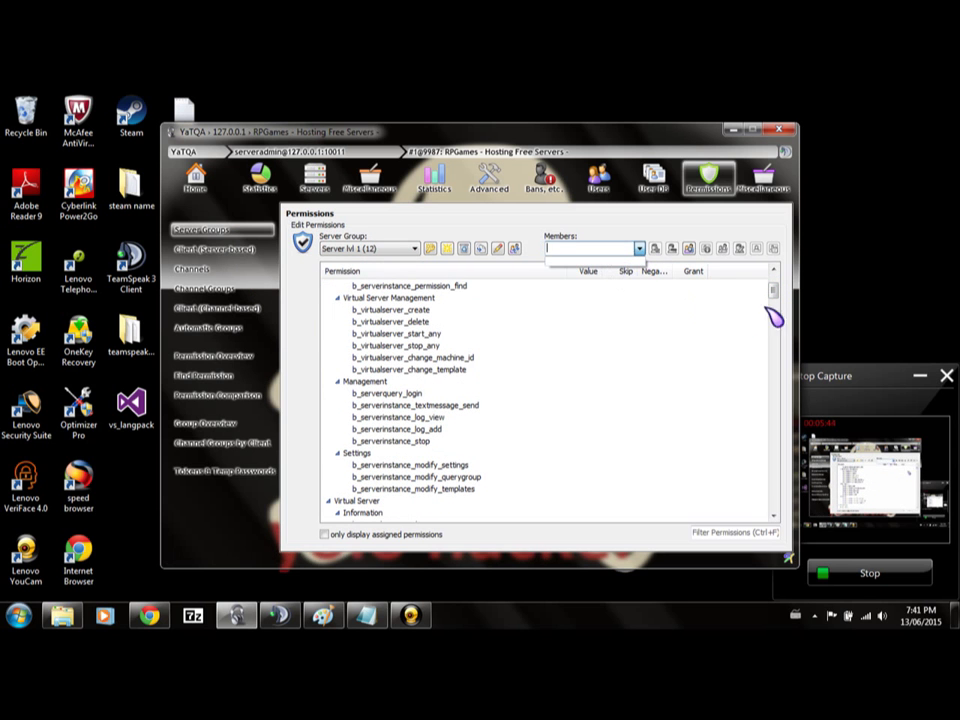
{"action": "left_click_drag", "start_coordinate": [779, 297], "coordinate": [772, 272]}
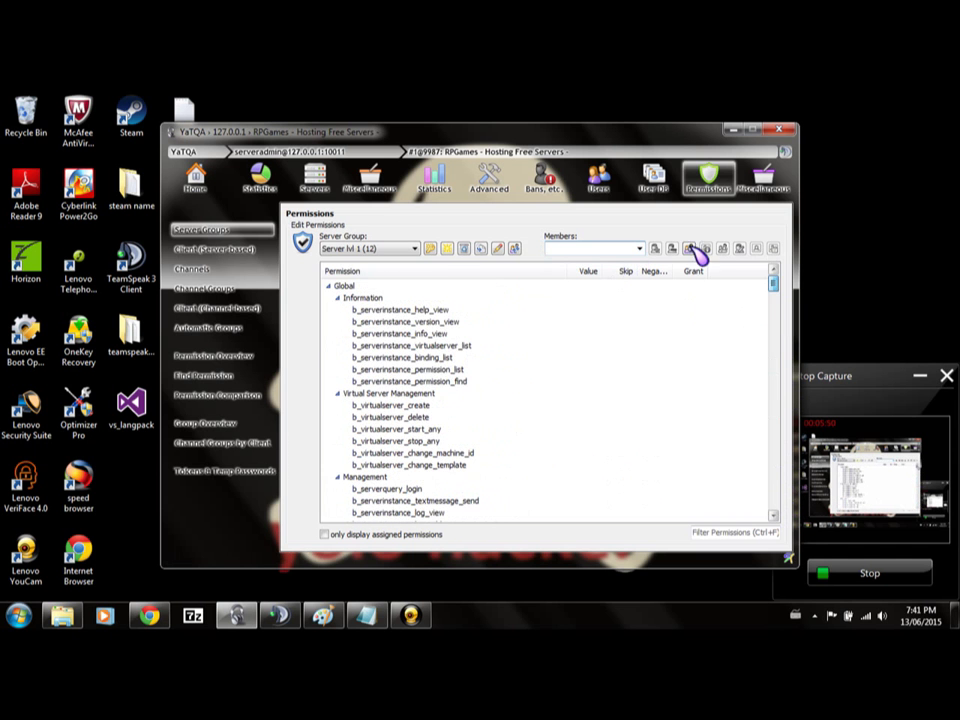
Switch the Server Group dropdown to Needs Help, then pick another group.
{"action": "left_click", "coordinate": [411, 249]}
{"action": "scroll", "coordinate": [405, 308], "scroll_direction": "down", "scroll_amount": 4}
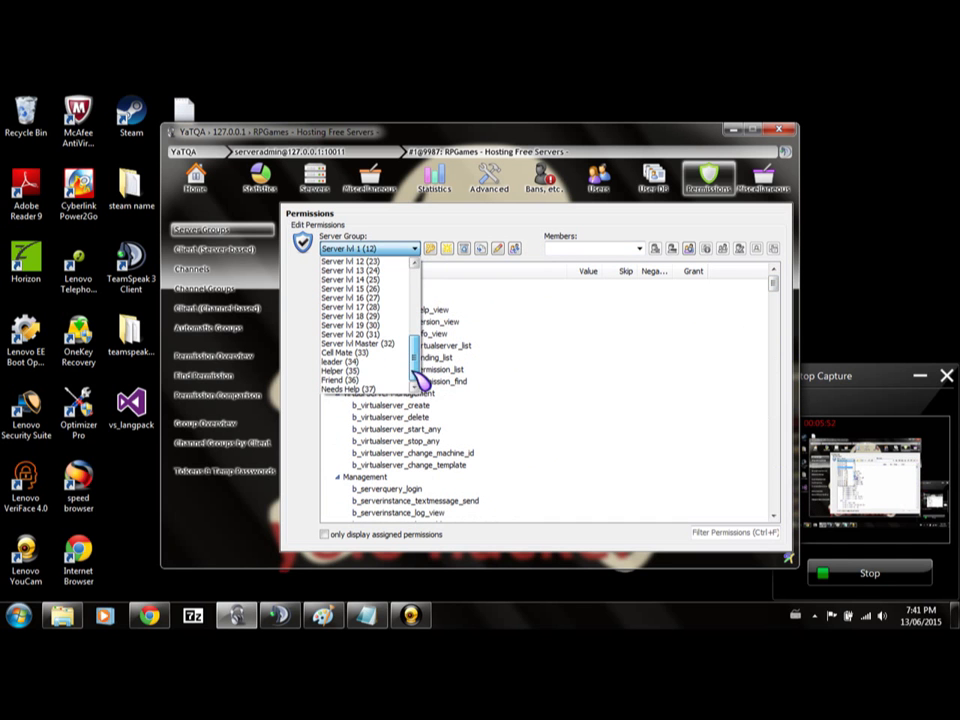
{"action": "left_click", "coordinate": [399, 390]}
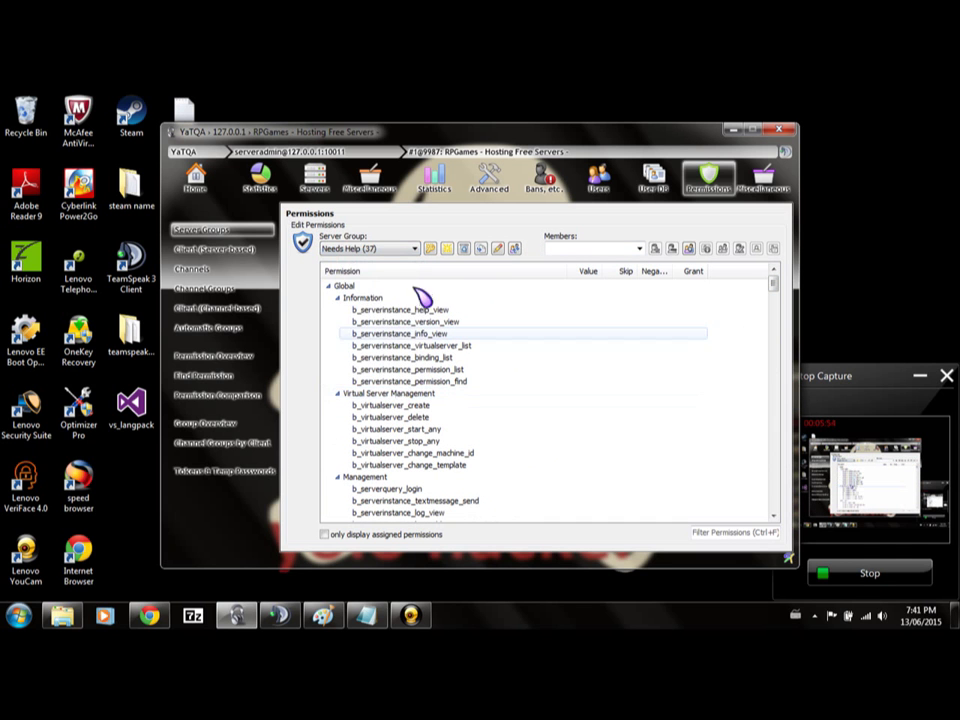
{"action": "left_click", "coordinate": [411, 249]}
{"action": "scroll", "coordinate": [420, 290], "scroll_direction": "up", "scroll_amount": 5}
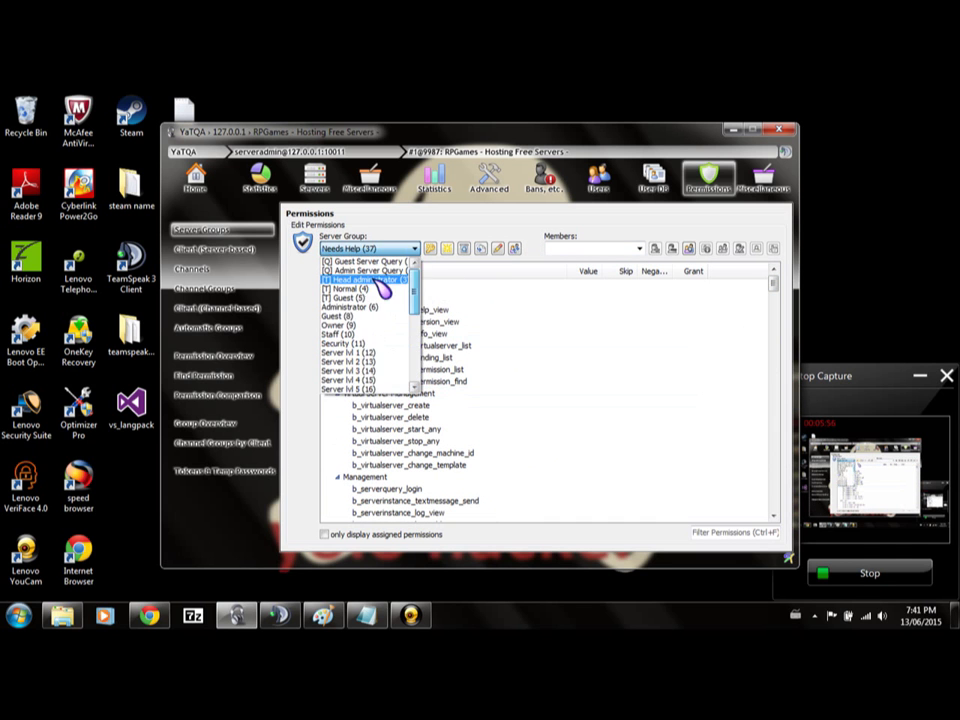
{"action": "left_click", "coordinate": [385, 275]}
Step through the server groups from Head administrator, then minimize the frozen YaTQA.
{"action": "key", "text": "Down"}
{"action": "key", "text": "Down"}
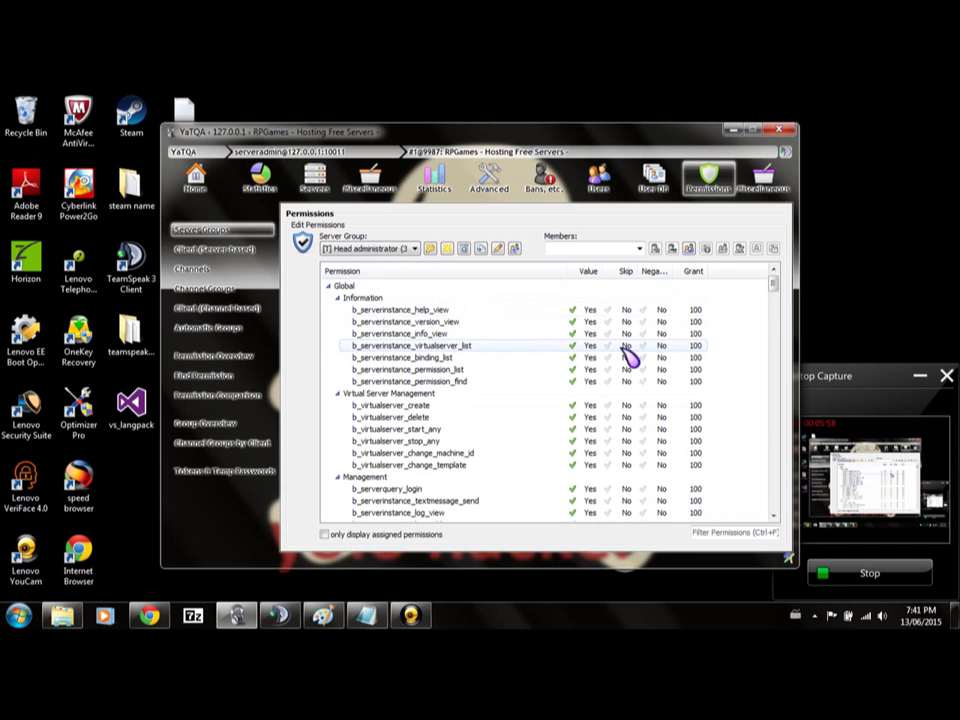
{"action": "key", "text": "Down"}
{"action": "key", "text": "Down"}
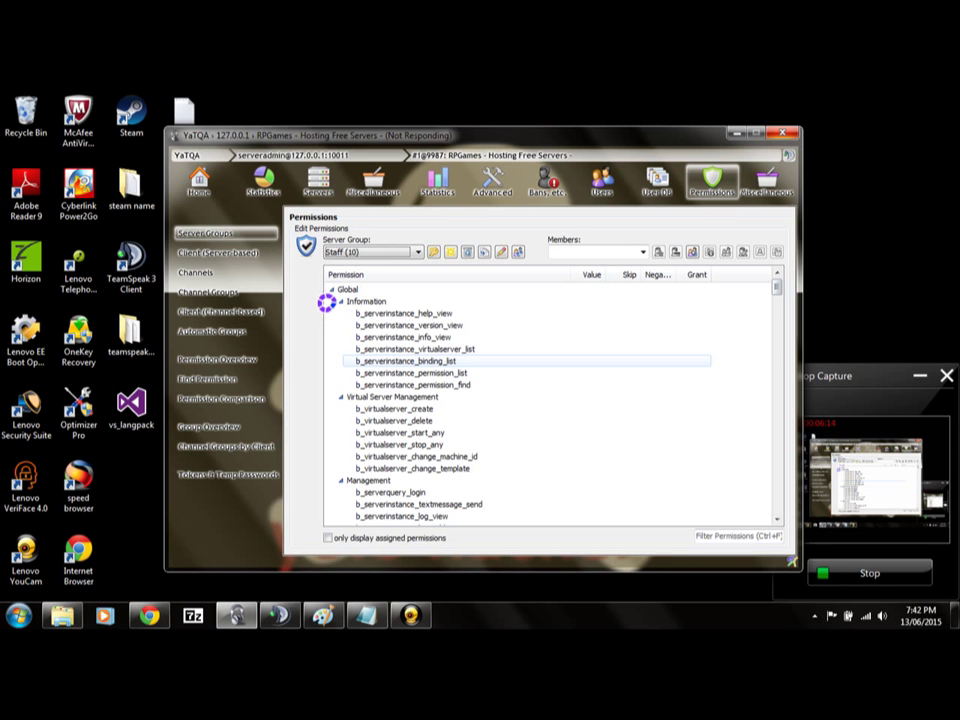
{"action": "left_click", "coordinate": [737, 133]}
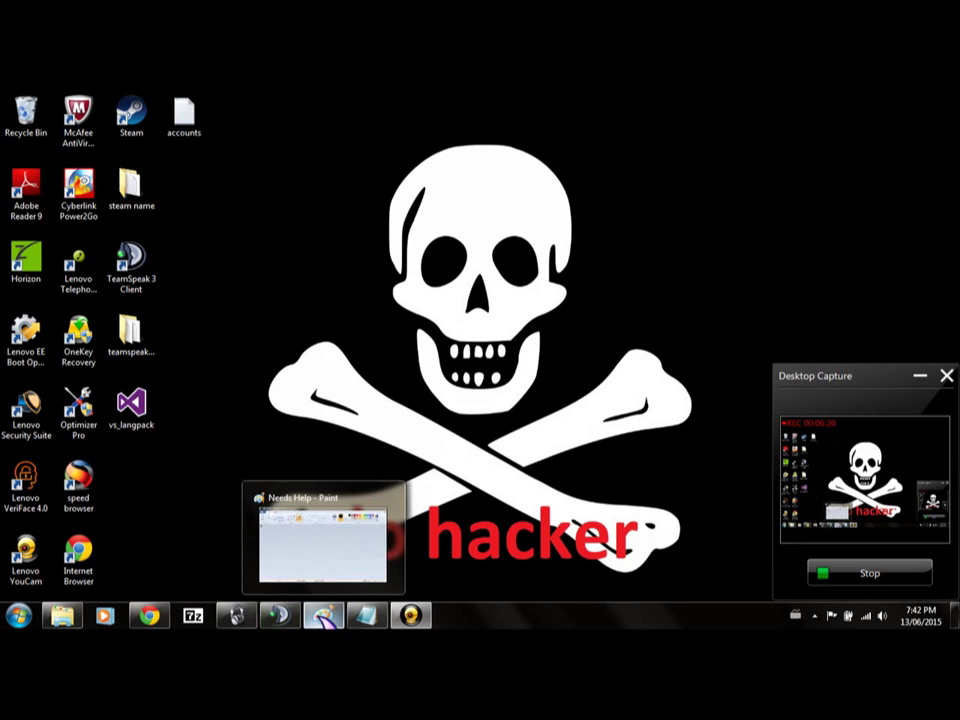
Force-close the not-responding YaTQA from the taskbar, skip the solution check, and relaunch it.
{"action": "mouse_move", "coordinate": [262, 622]}
{"action": "right_click", "coordinate": [258, 621]}
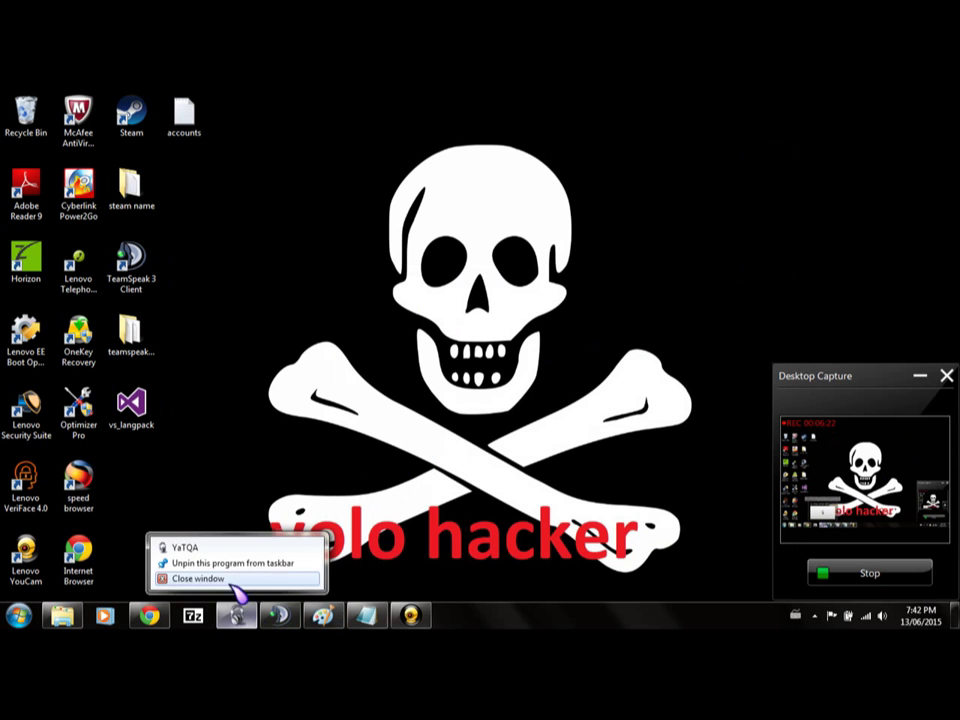
{"action": "left_click", "coordinate": [232, 578]}
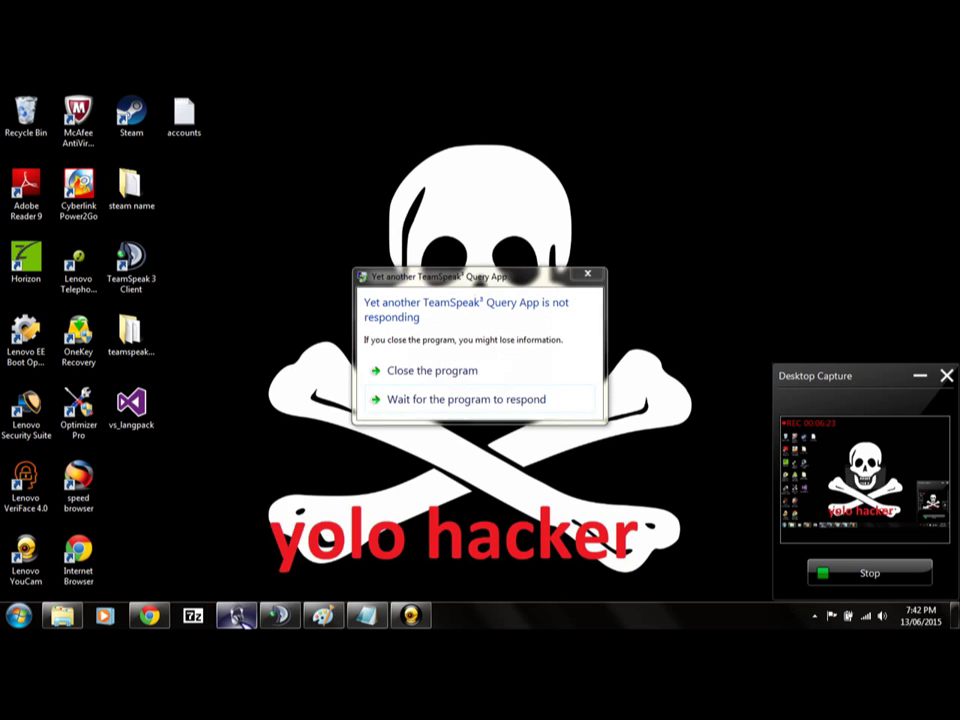
{"action": "left_click", "coordinate": [463, 373]}
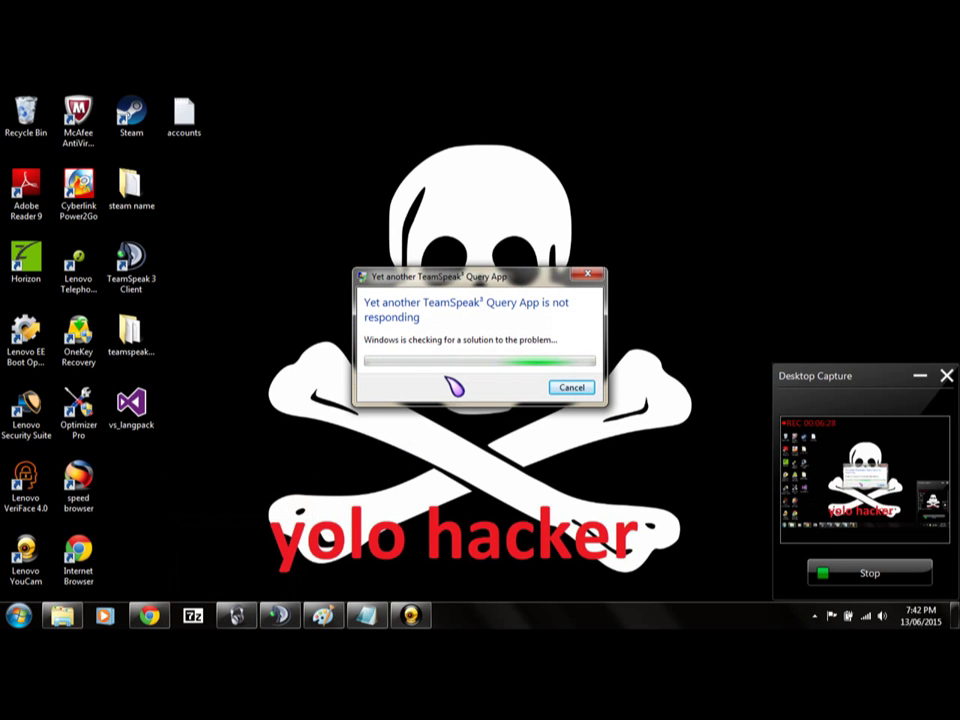
{"action": "left_click", "coordinate": [571, 390]}
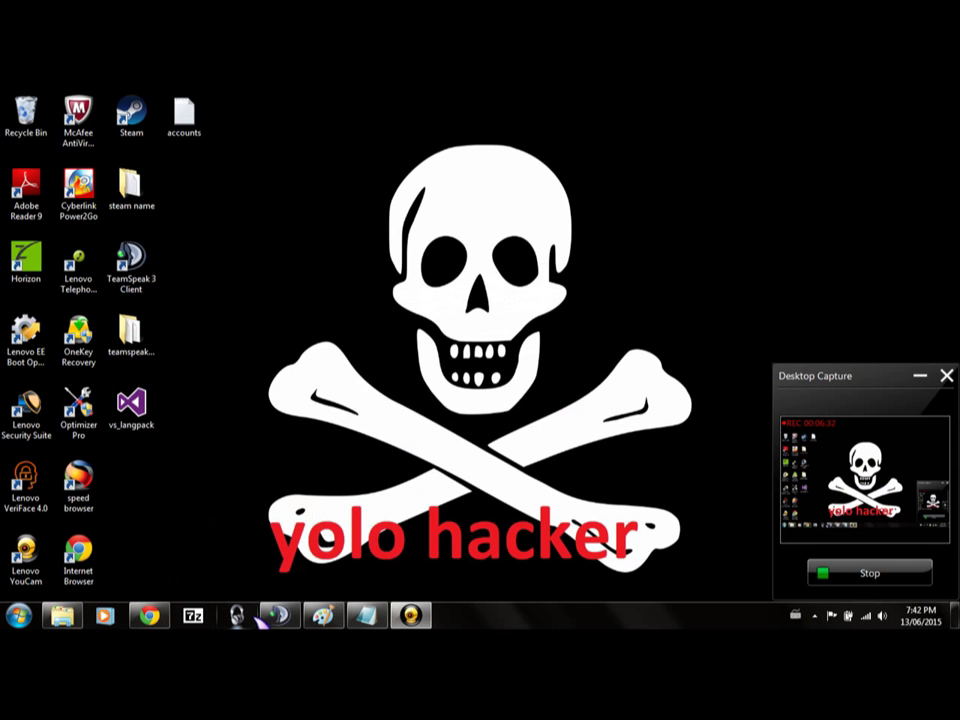
{"action": "left_click", "coordinate": [250, 616]}
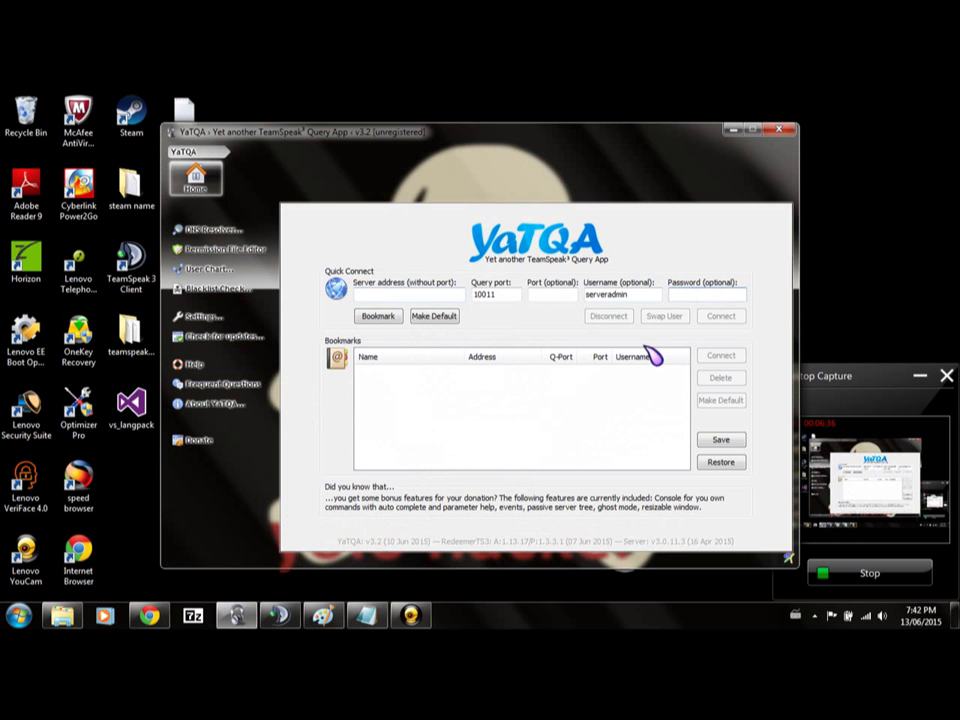
Reconnect to 127.0.0.1 with the pasted query password and open the RPGames server.
{"action": "key", "text": "ctrl+v"}
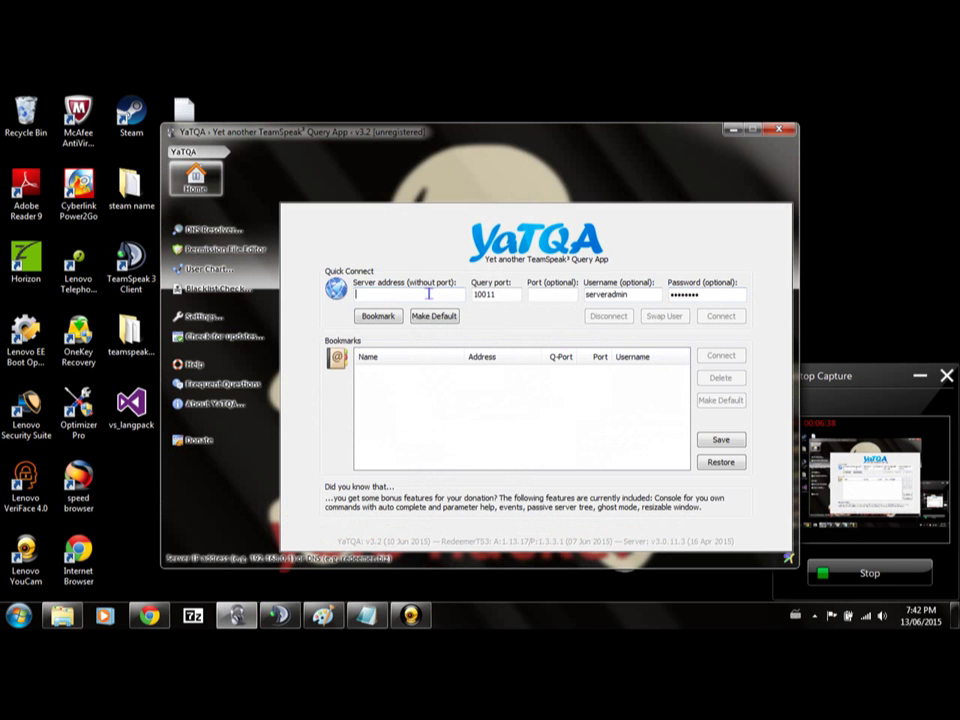
{"action": "type", "text": "127"}
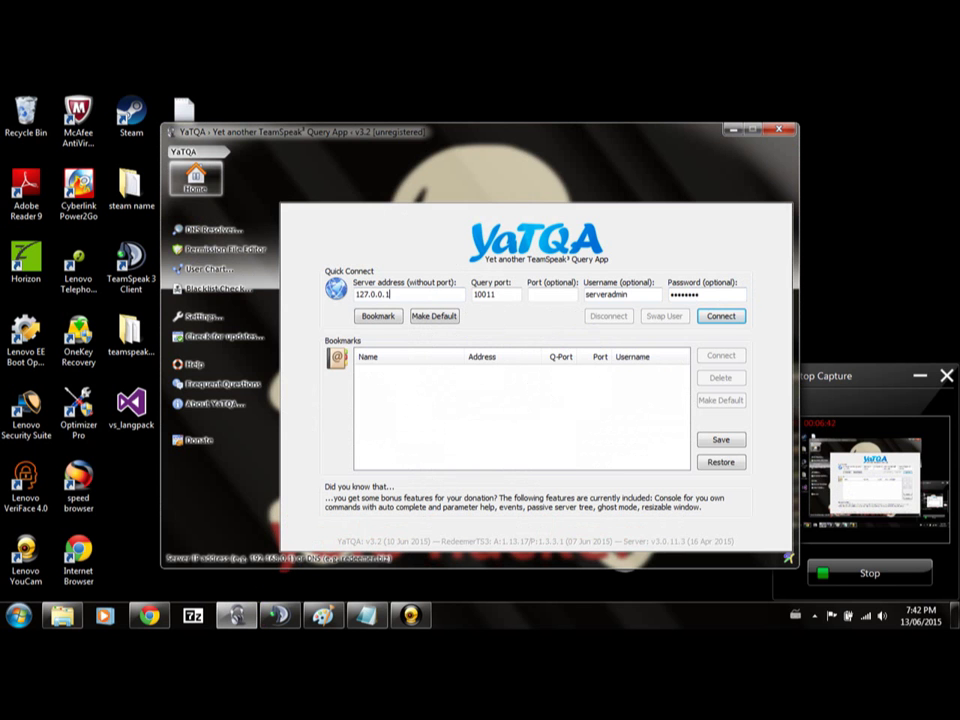
{"action": "type", "text": ".0.0.1"}
{"action": "key", "text": "Return"}
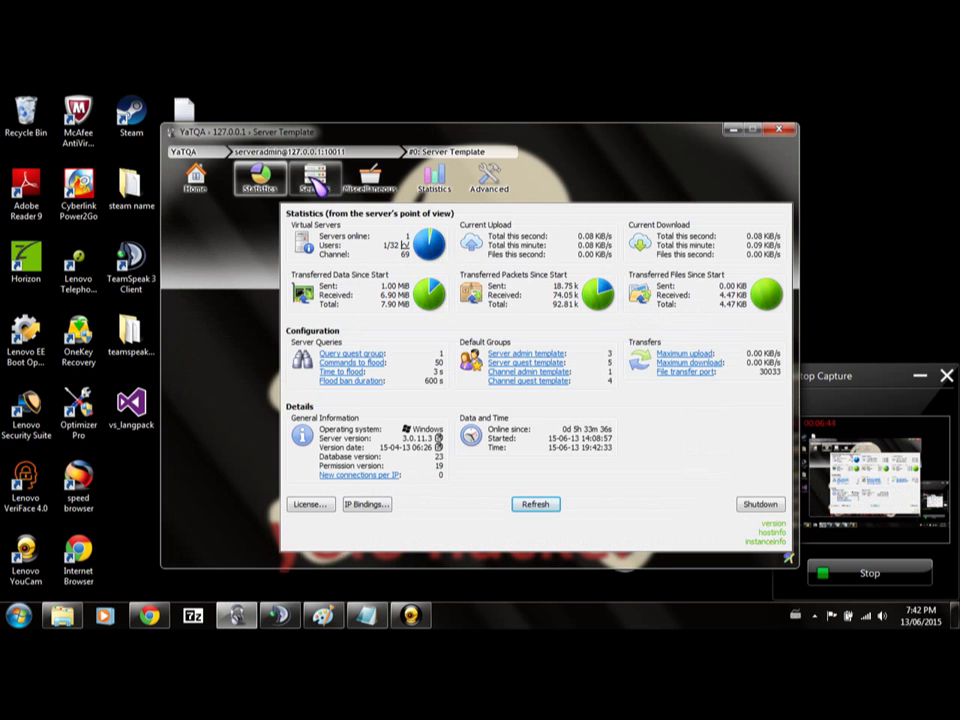
{"action": "left_click", "coordinate": [314, 178]}
{"action": "double_click", "coordinate": [400, 251]}
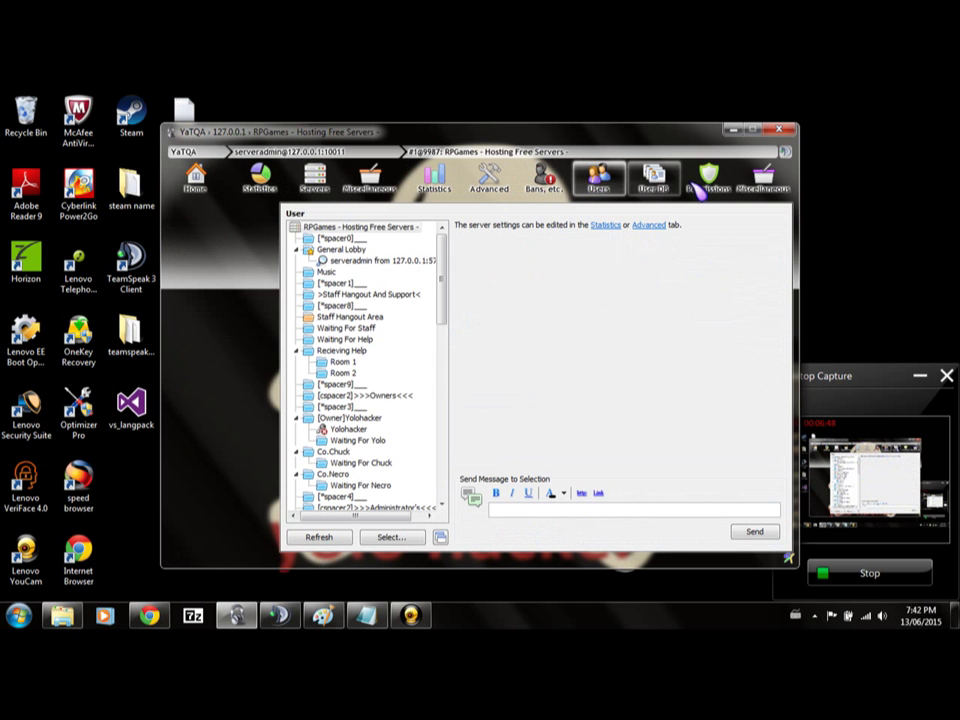
Show the channel and user tree and choose Reload groups from the Refresh button's menu.
{"action": "left_click", "coordinate": [722, 186]}
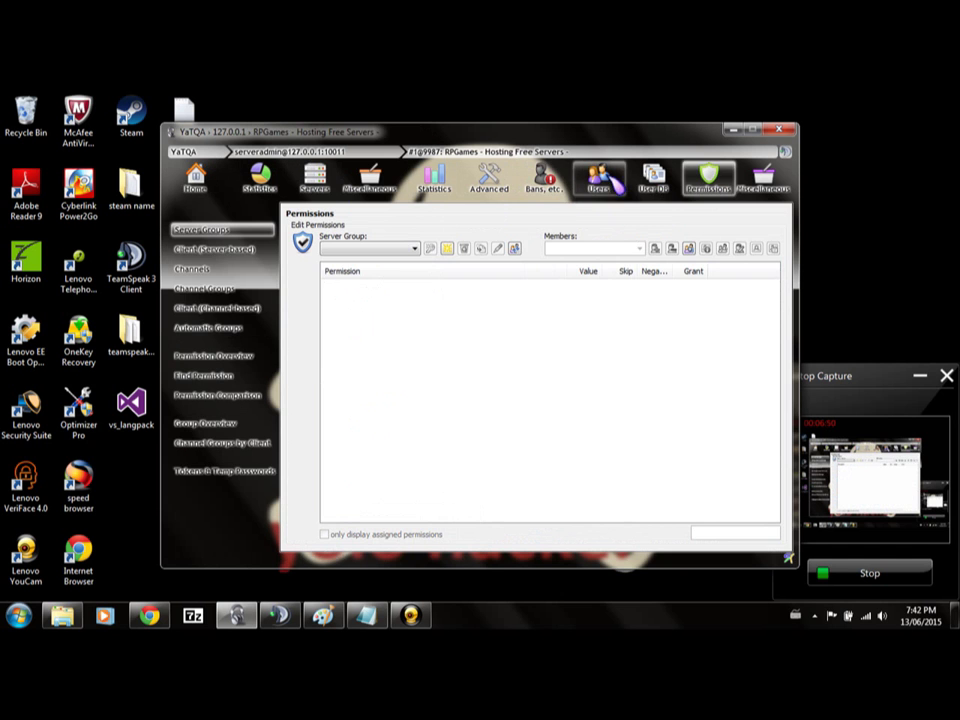
{"action": "left_click", "coordinate": [601, 180]}
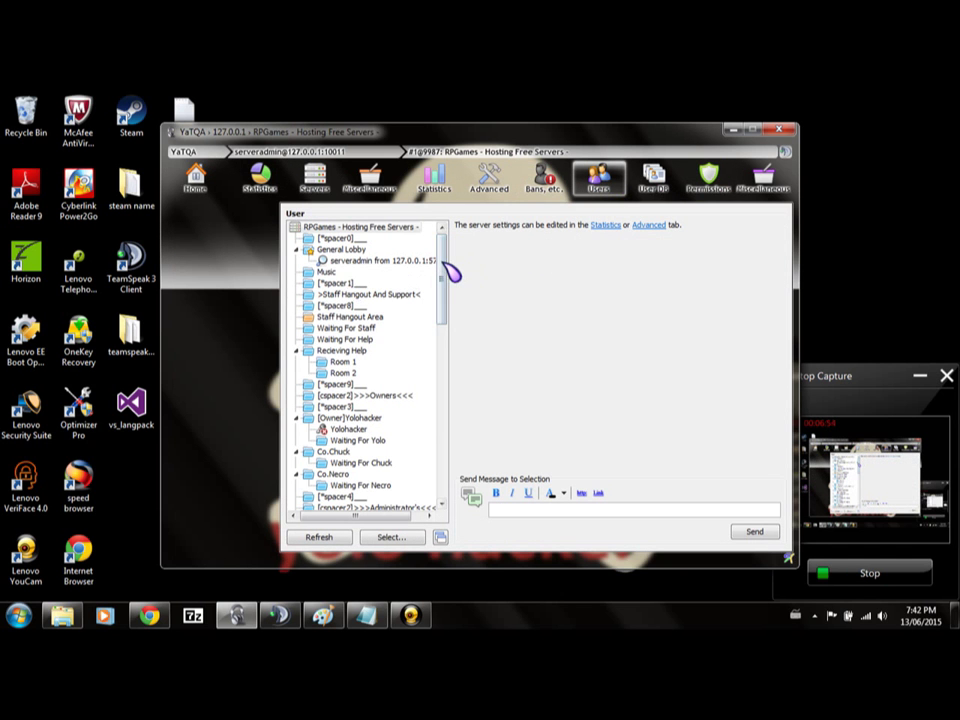
{"action": "left_click_drag", "start_coordinate": [443, 262], "coordinate": [456, 476]}
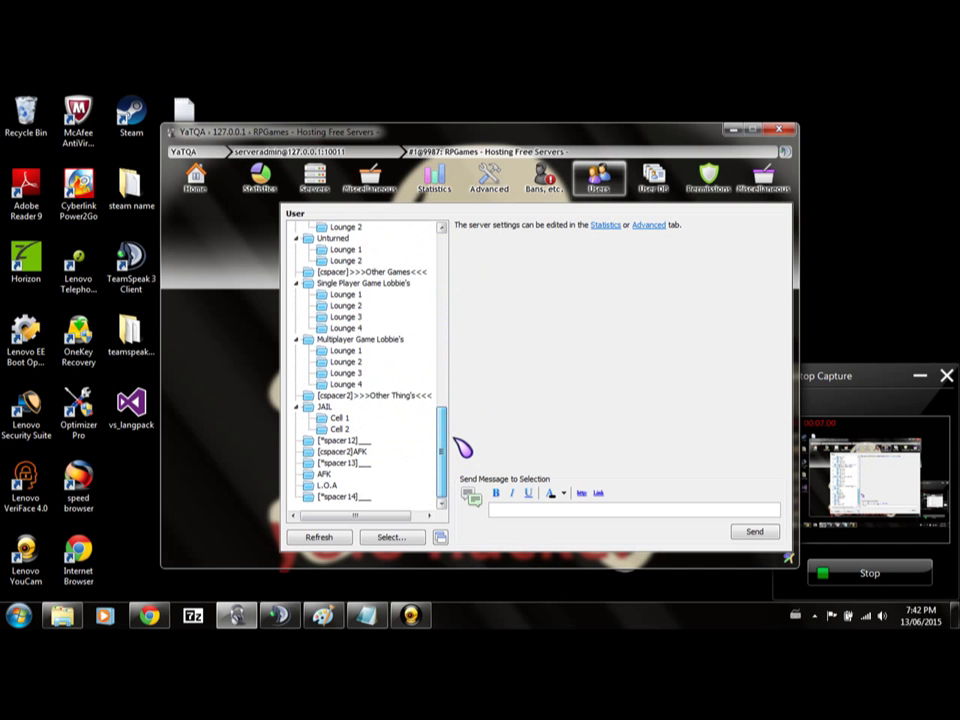
{"action": "right_click", "coordinate": [324, 538]}
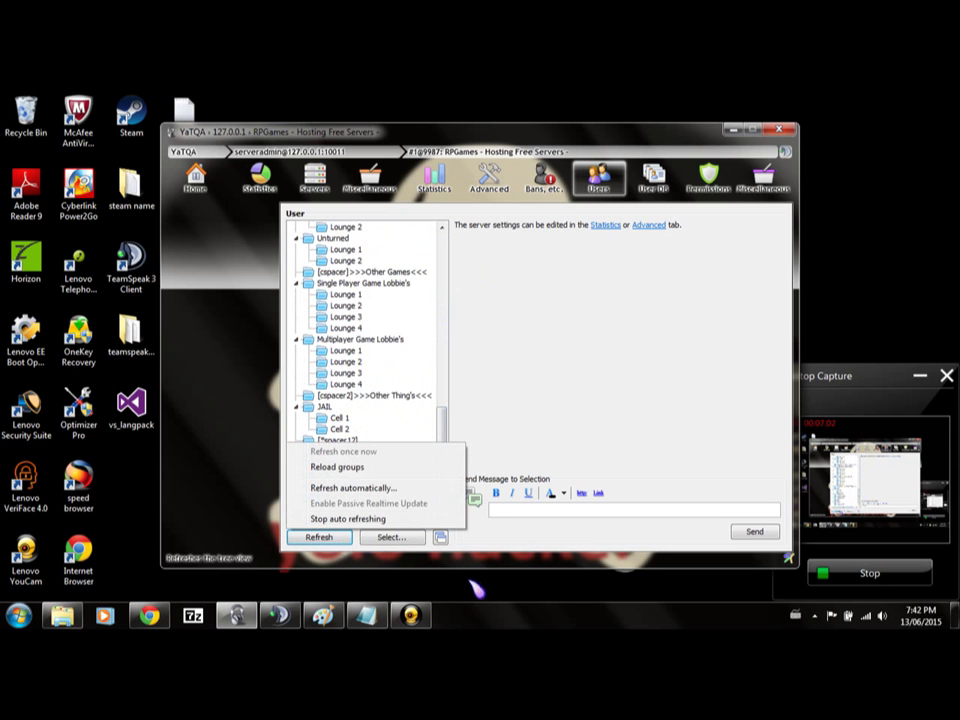
{"action": "left_click", "coordinate": [450, 428]}
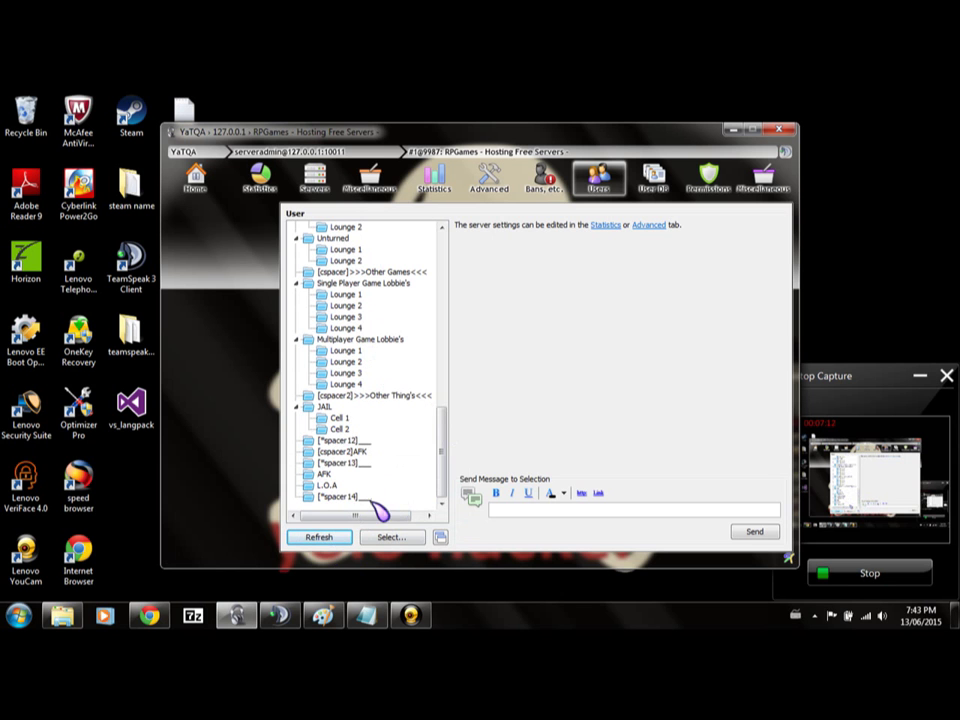
{"action": "right_click", "coordinate": [318, 537]}
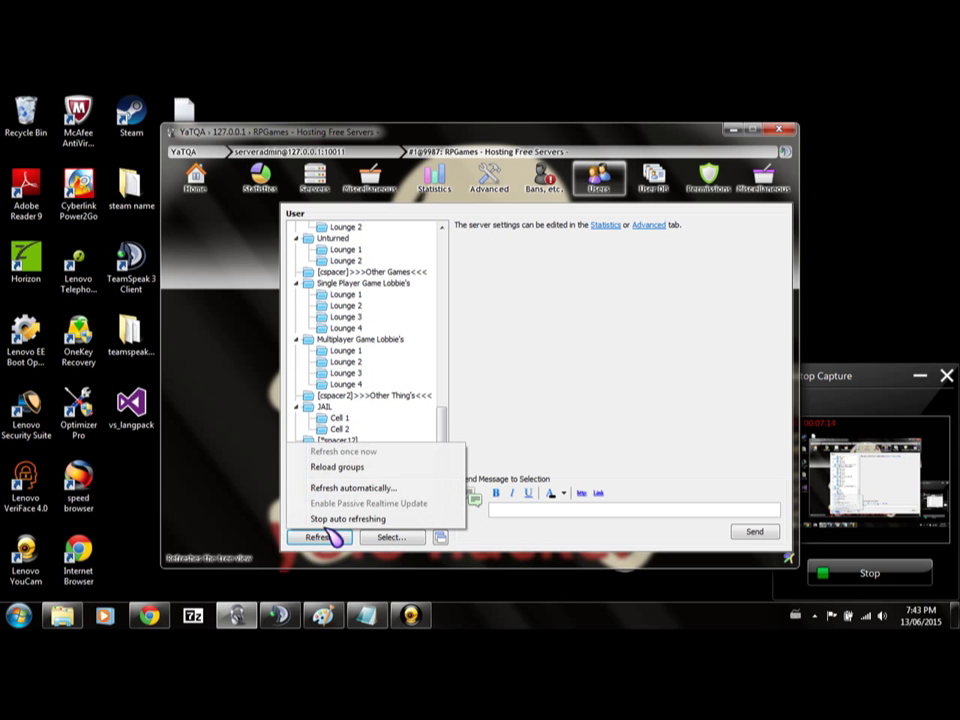
{"action": "left_click", "coordinate": [426, 468]}
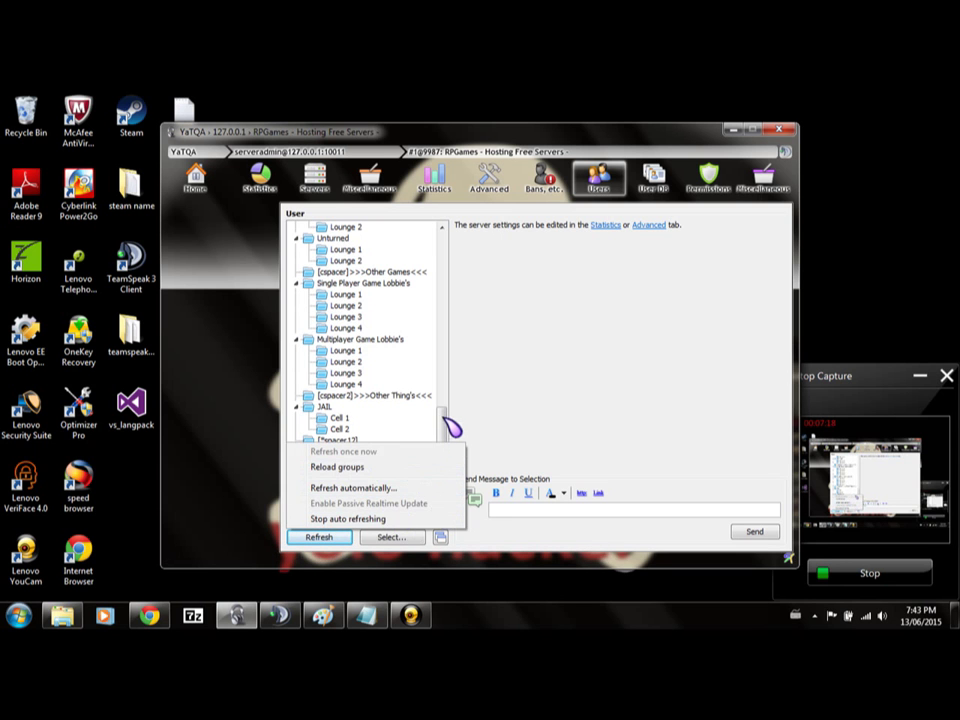
{"action": "scroll", "coordinate": [446, 407], "scroll_direction": "up", "scroll_amount": 2}
{"action": "left_click_drag", "start_coordinate": [447, 405], "coordinate": [436, 268]}
Open the Owner-channel user's details and review their server groups, closing without changes.
{"action": "double_click", "coordinate": [356, 362]}
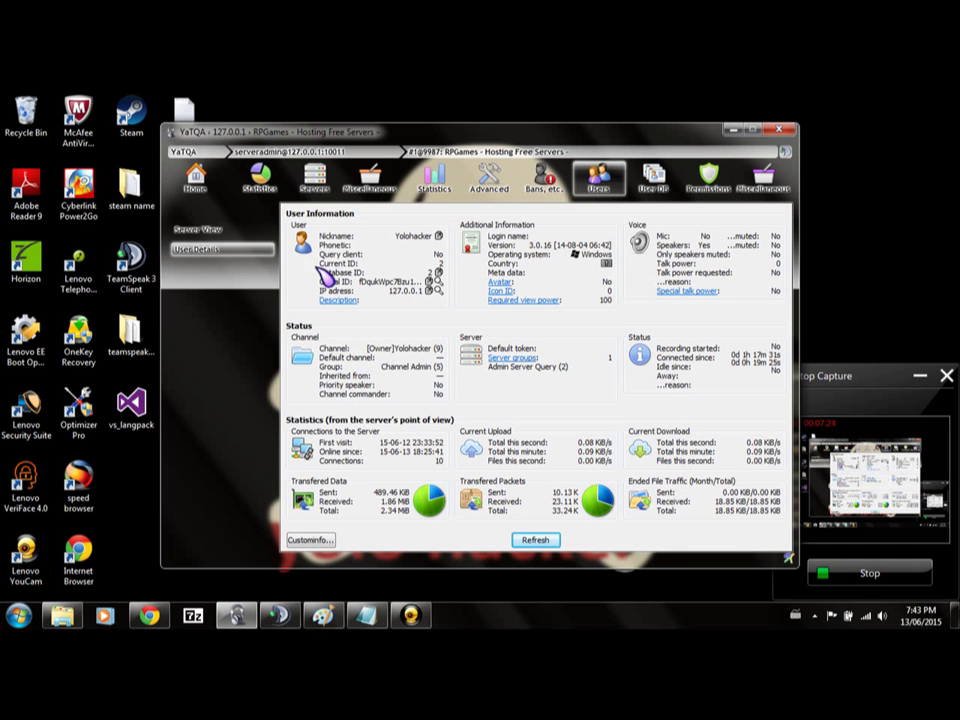
{"action": "left_click", "coordinate": [515, 359]}
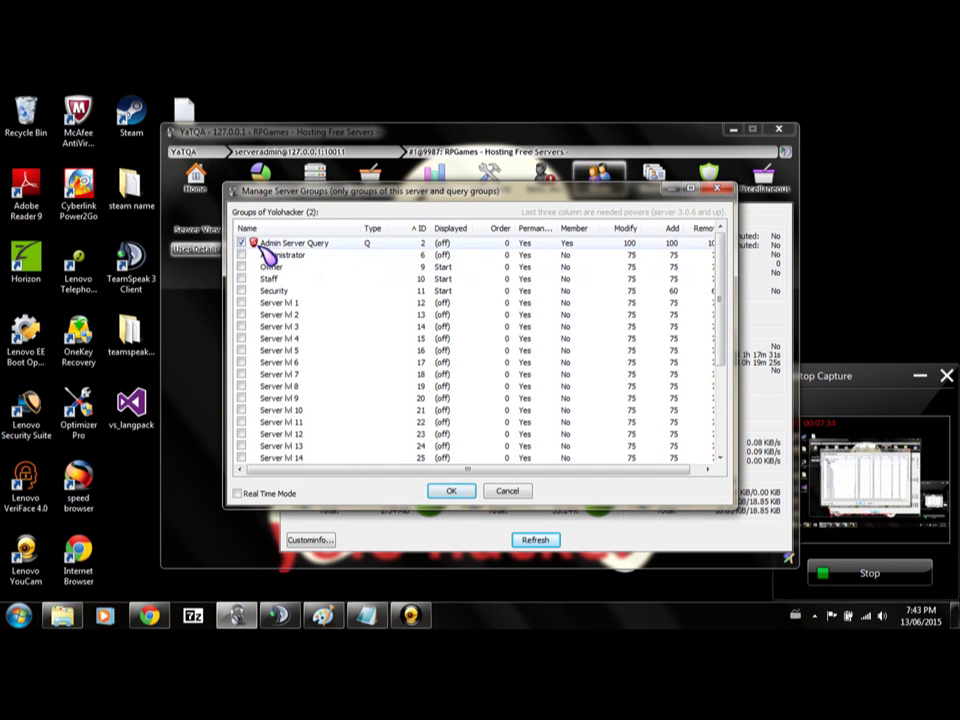
{"action": "scroll", "coordinate": [305, 375], "scroll_direction": "down", "scroll_amount": 4}
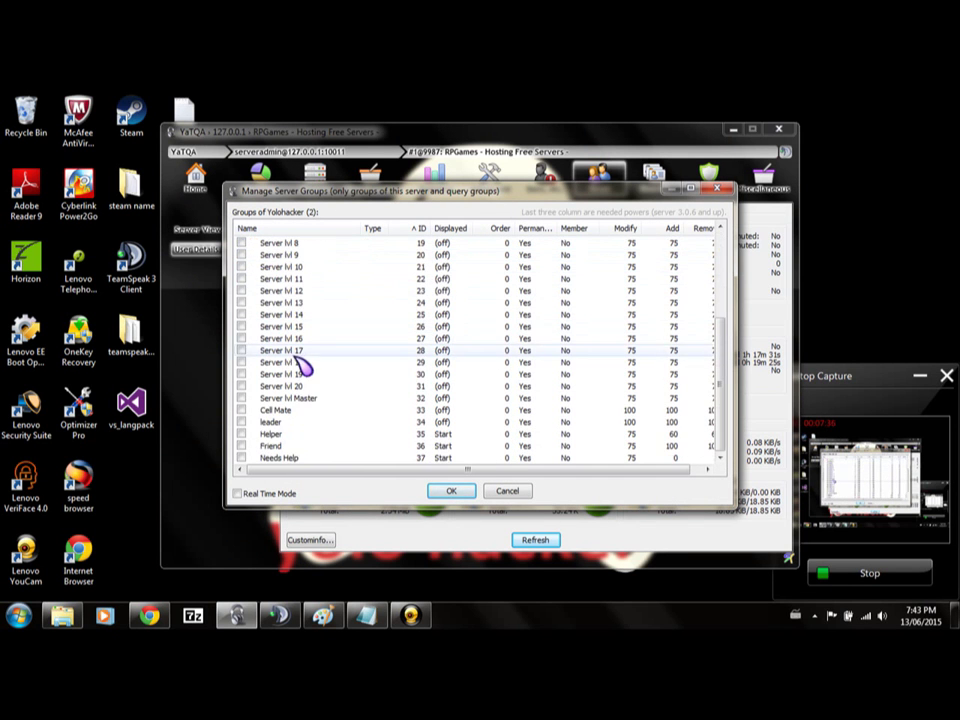
{"action": "scroll", "coordinate": [333, 405], "scroll_direction": "up", "scroll_amount": 4}
{"action": "scroll", "coordinate": [332, 370], "scroll_direction": "down", "scroll_amount": 4}
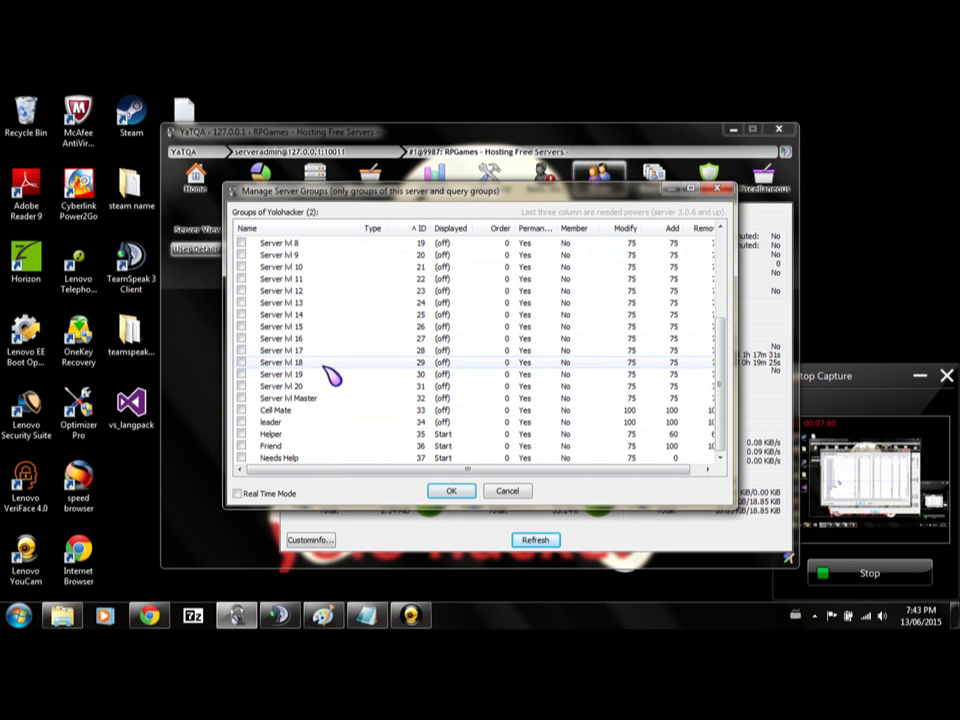
{"action": "scroll", "coordinate": [332, 375], "scroll_direction": "up", "scroll_amount": 4}
{"action": "scroll", "coordinate": [332, 375], "scroll_direction": "down", "scroll_amount": 4}
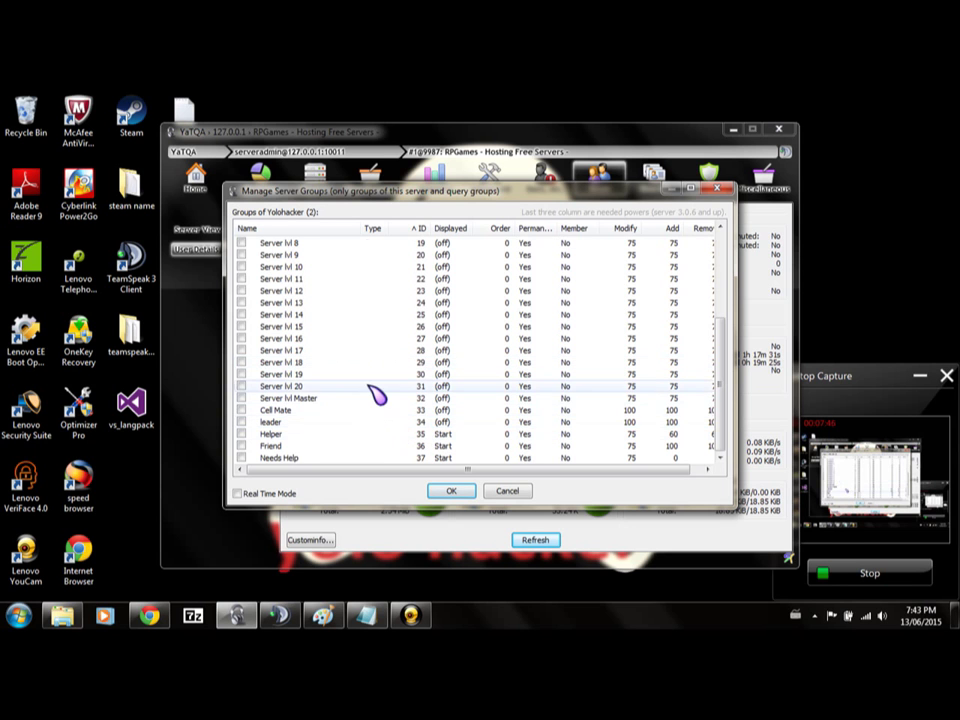
{"action": "scroll", "coordinate": [369, 392], "scroll_direction": "up", "scroll_amount": 4}
{"action": "scroll", "coordinate": [368, 333], "scroll_direction": "down", "scroll_amount": 4}
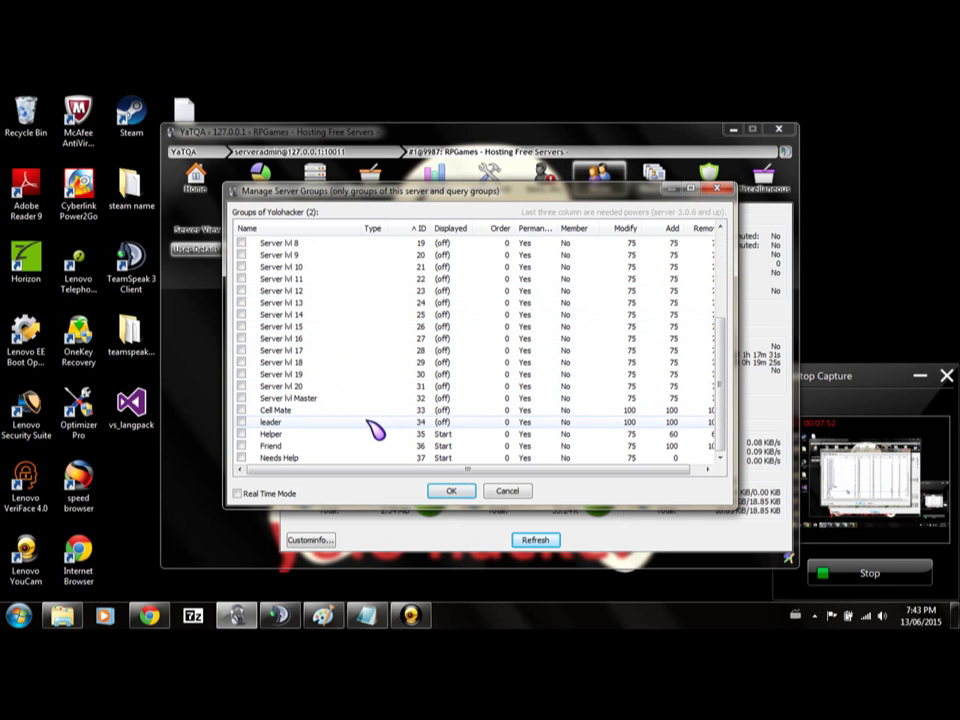
{"action": "scroll", "coordinate": [380, 373], "scroll_direction": "up", "scroll_amount": 4}
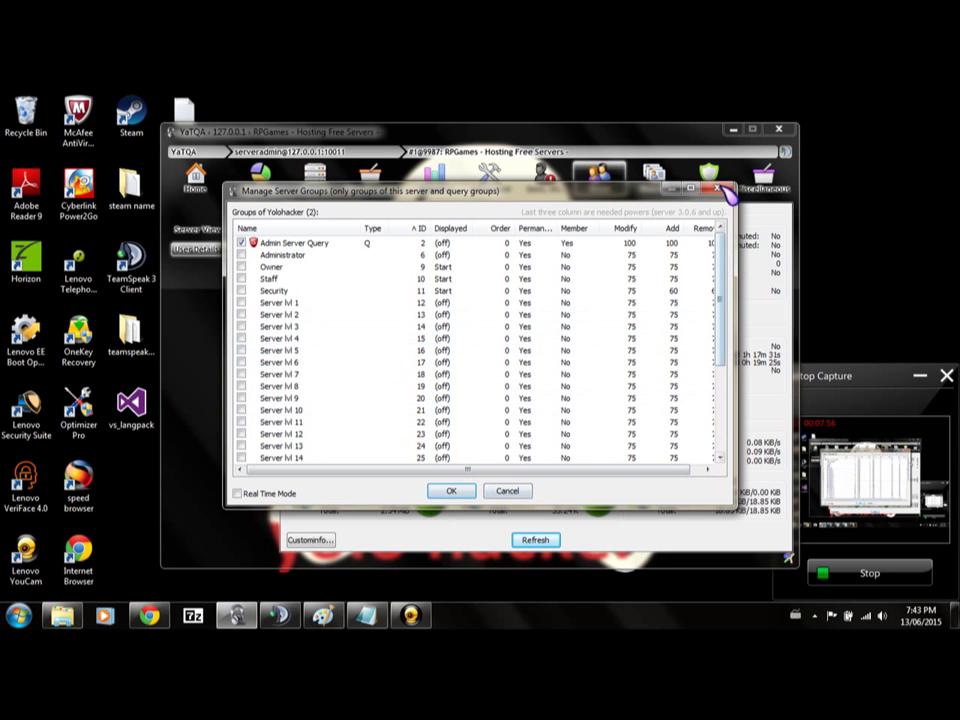
{"action": "left_click", "coordinate": [451, 491]}
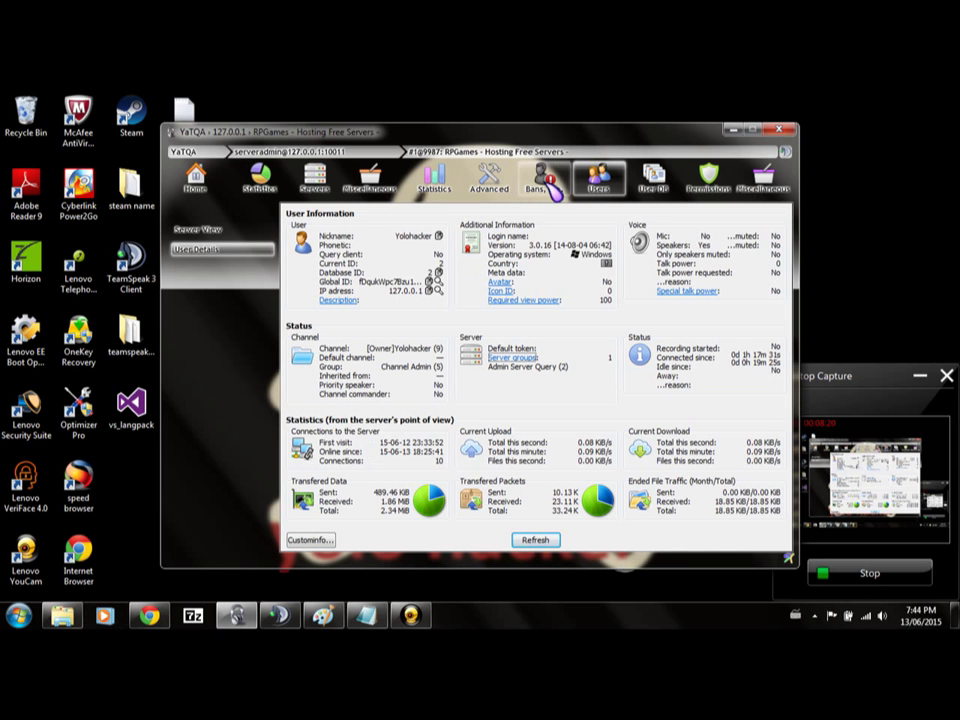
Browse the Users, Bans, Advanced, User DB, Permissions and Log pages.
{"action": "left_click", "coordinate": [598, 182]}
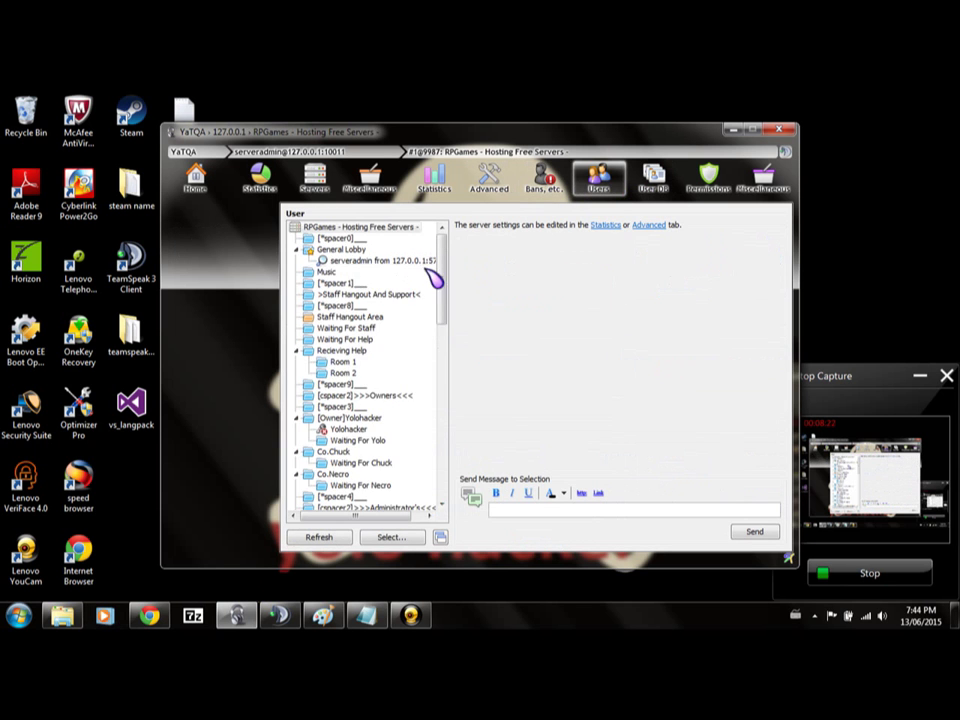
{"action": "left_click_drag", "start_coordinate": [437, 278], "coordinate": [456, 246]}
{"action": "left_click", "coordinate": [543, 180]}
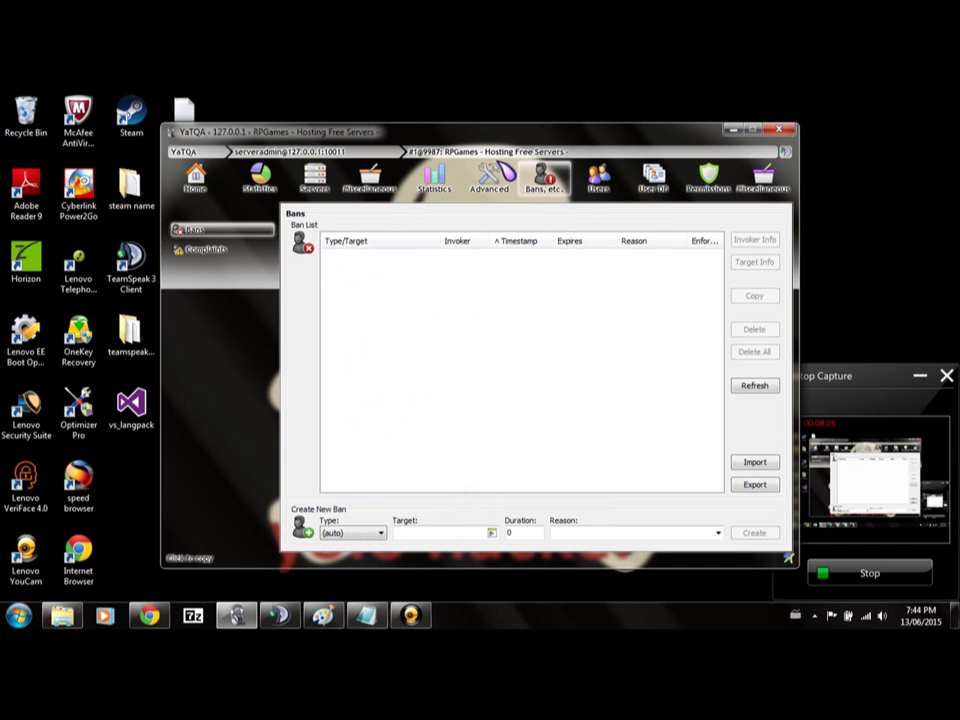
{"action": "left_click", "coordinate": [434, 180]}
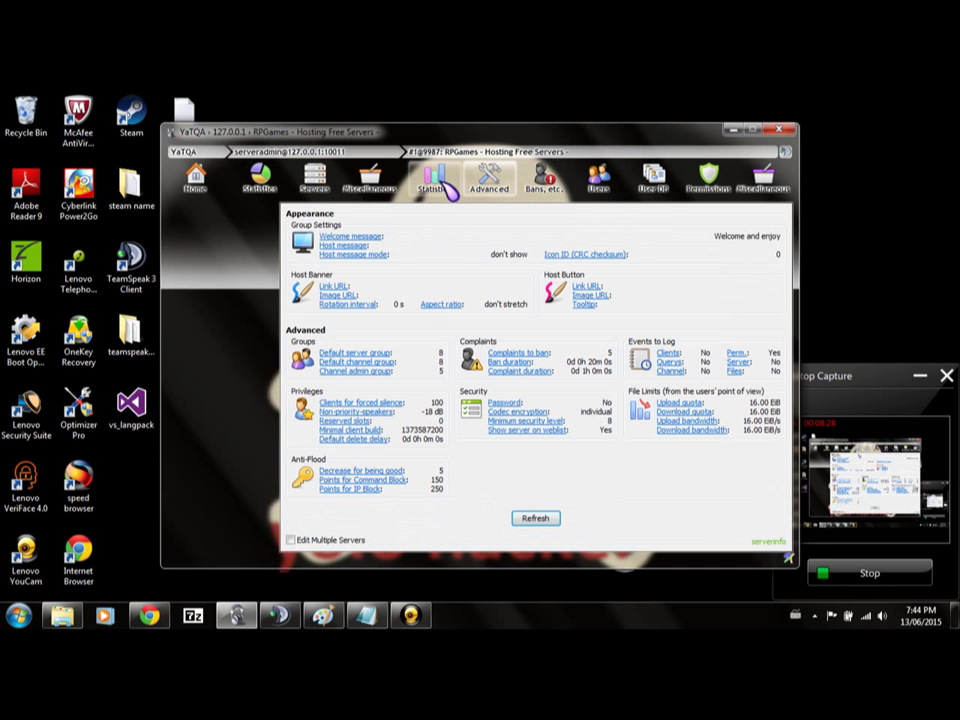
{"action": "left_click", "coordinate": [543, 180]}
{"action": "left_click", "coordinate": [652, 180]}
{"action": "left_click", "coordinate": [708, 180]}
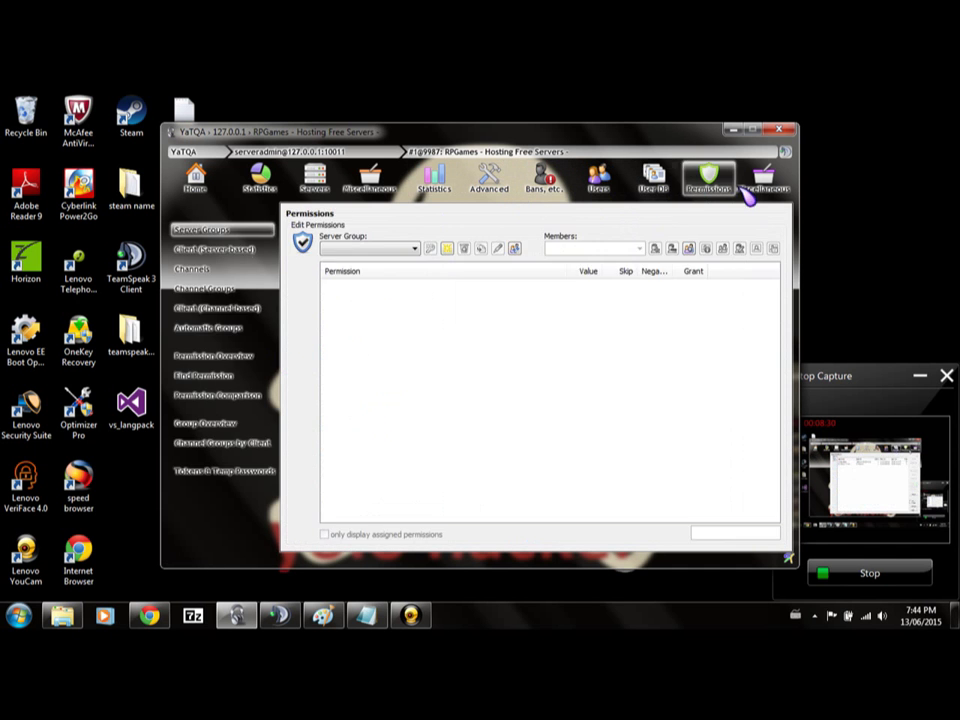
{"action": "left_click", "coordinate": [752, 188]}
Revisit the User DB, Users, Bans and Advanced pages, then minimize YaTQA.
{"action": "left_click", "coordinate": [652, 180]}
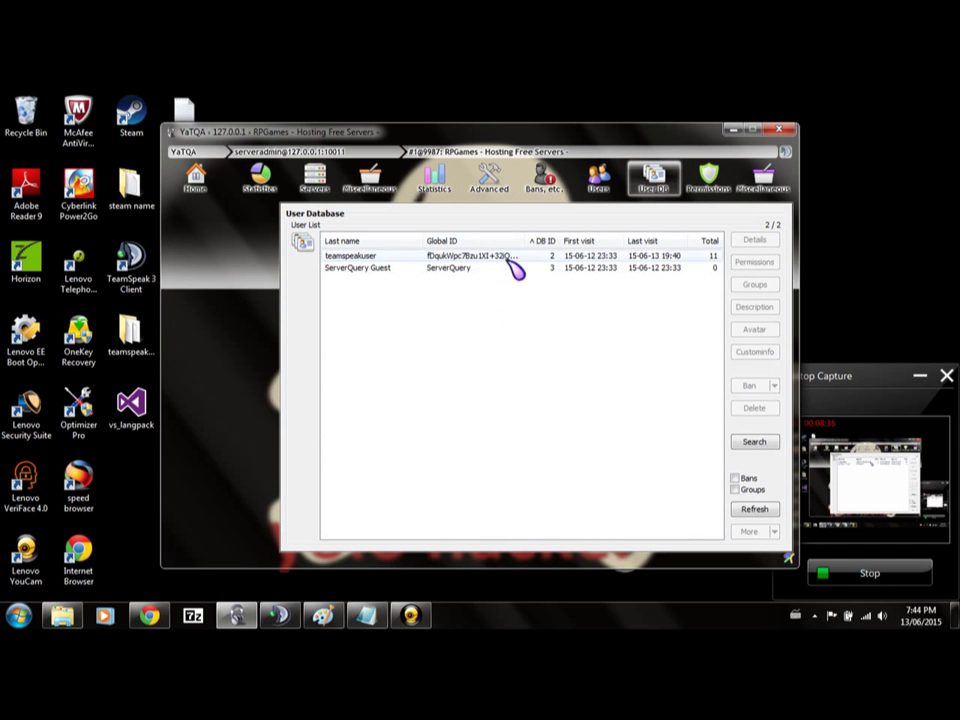
{"action": "left_click", "coordinate": [598, 180]}
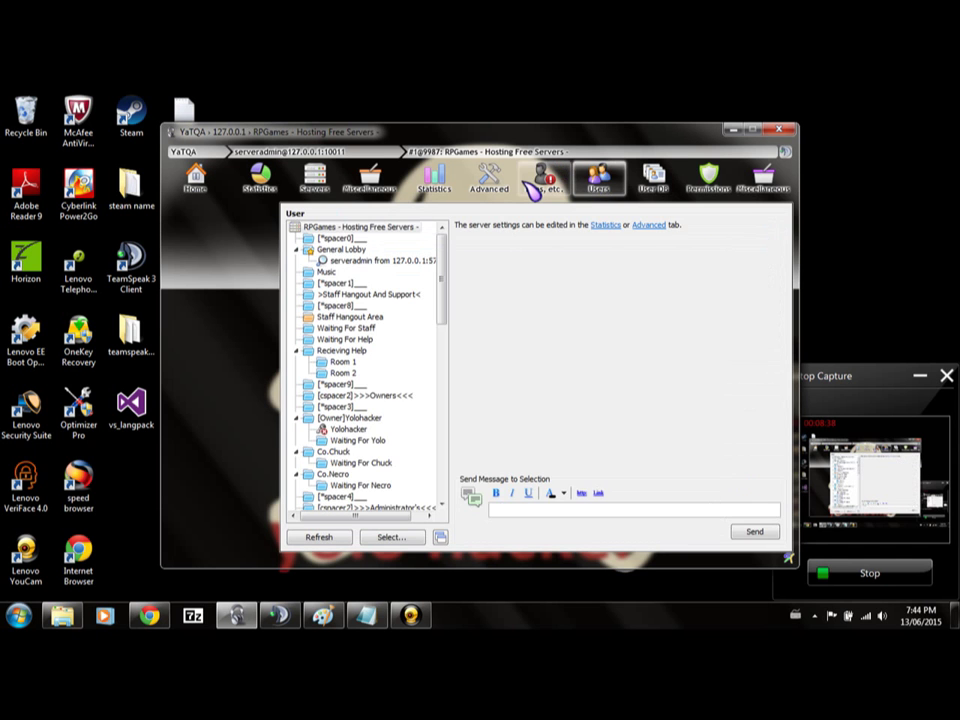
{"action": "left_click", "coordinate": [538, 182]}
{"action": "left_click", "coordinate": [489, 182]}
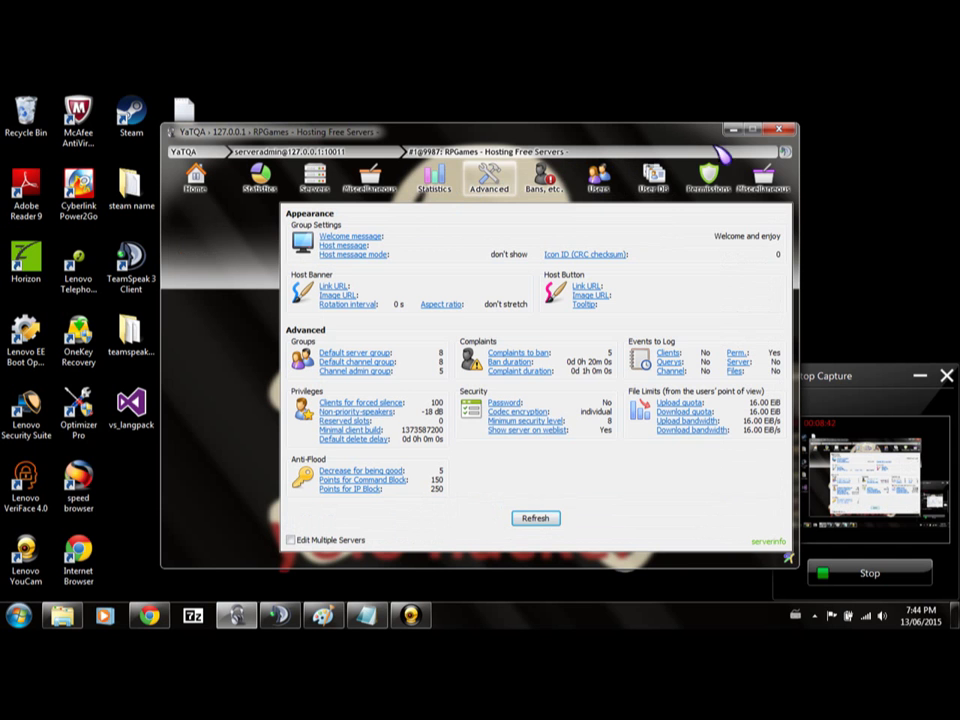
{"action": "right_click", "coordinate": [727, 133]}
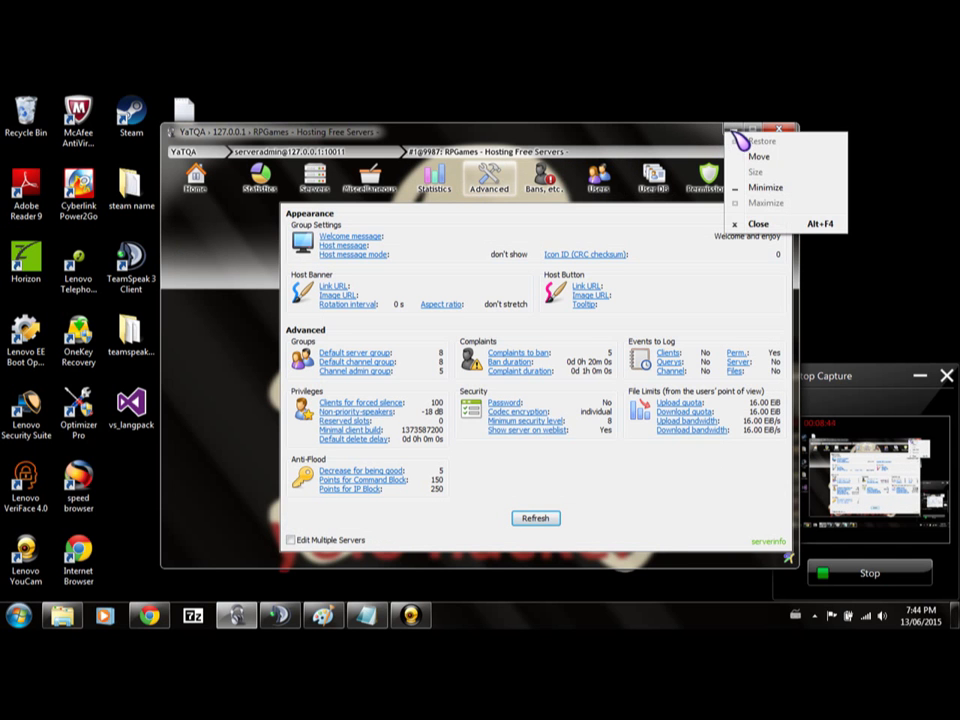
{"action": "left_click", "coordinate": [731, 128]}
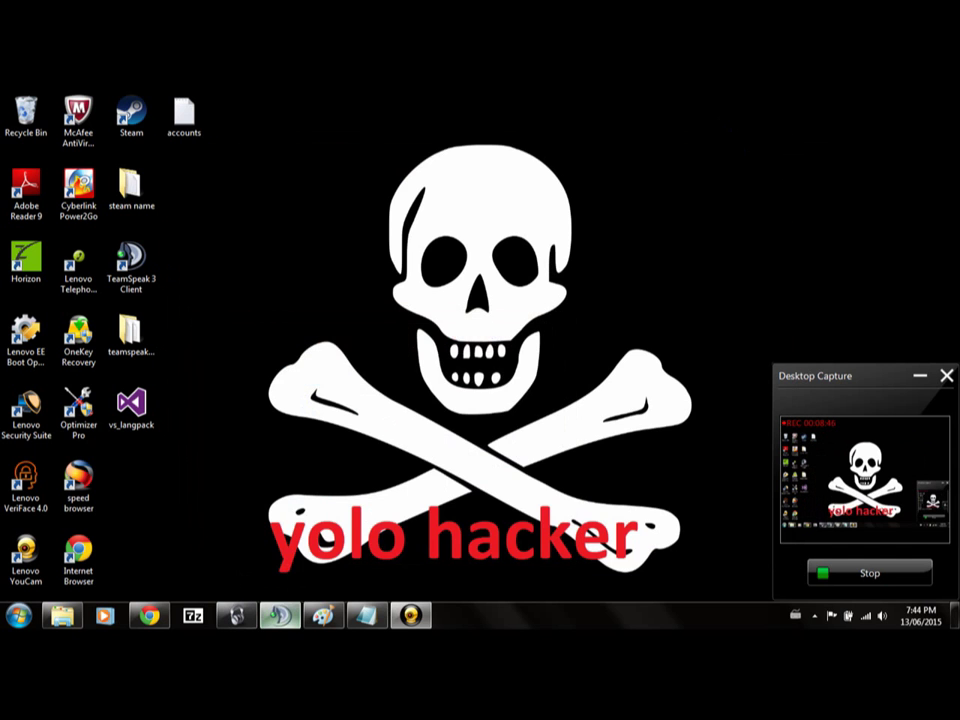
Bring TeamSpeak 3 forward and right-click the empty area below the AFK and L.O.A channels.
{"action": "left_click", "coordinate": [280, 615]}
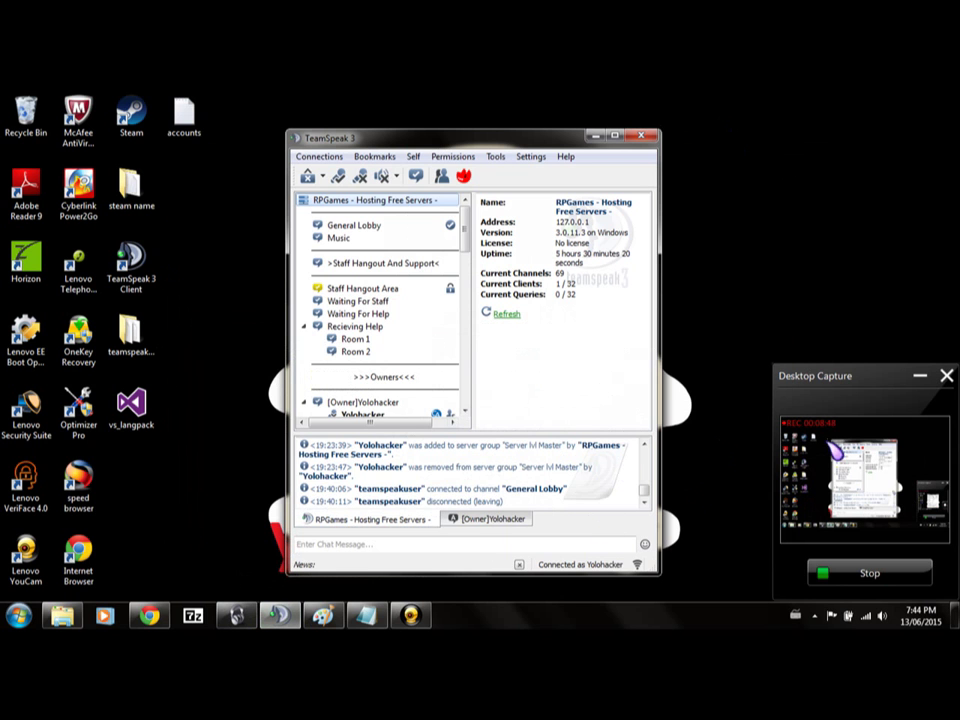
{"action": "scroll", "coordinate": [385, 290], "scroll_direction": "down", "scroll_amount": 6}
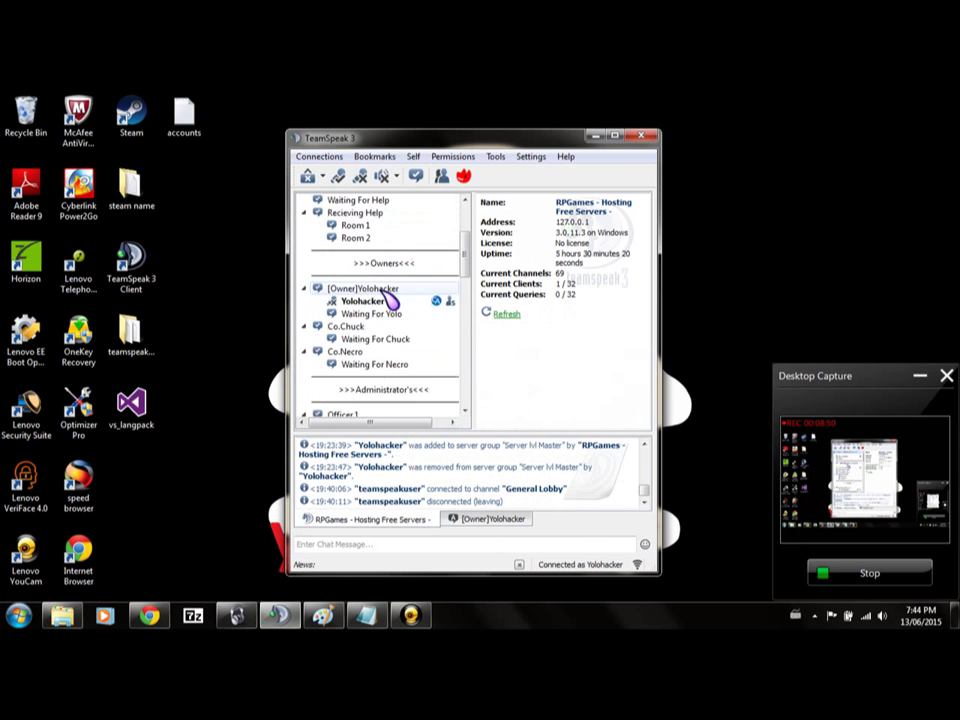
{"action": "scroll", "coordinate": [390, 300], "scroll_direction": "up", "scroll_amount": 3}
{"action": "scroll", "coordinate": [388, 300], "scroll_direction": "up", "scroll_amount": 1}
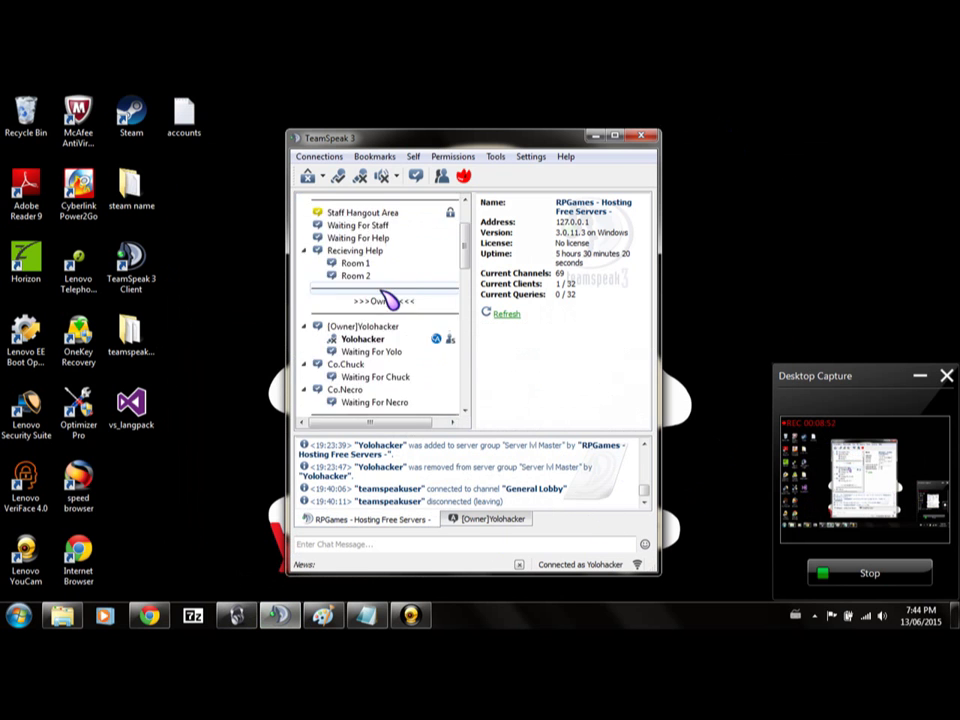
{"action": "right_click", "coordinate": [378, 289]}
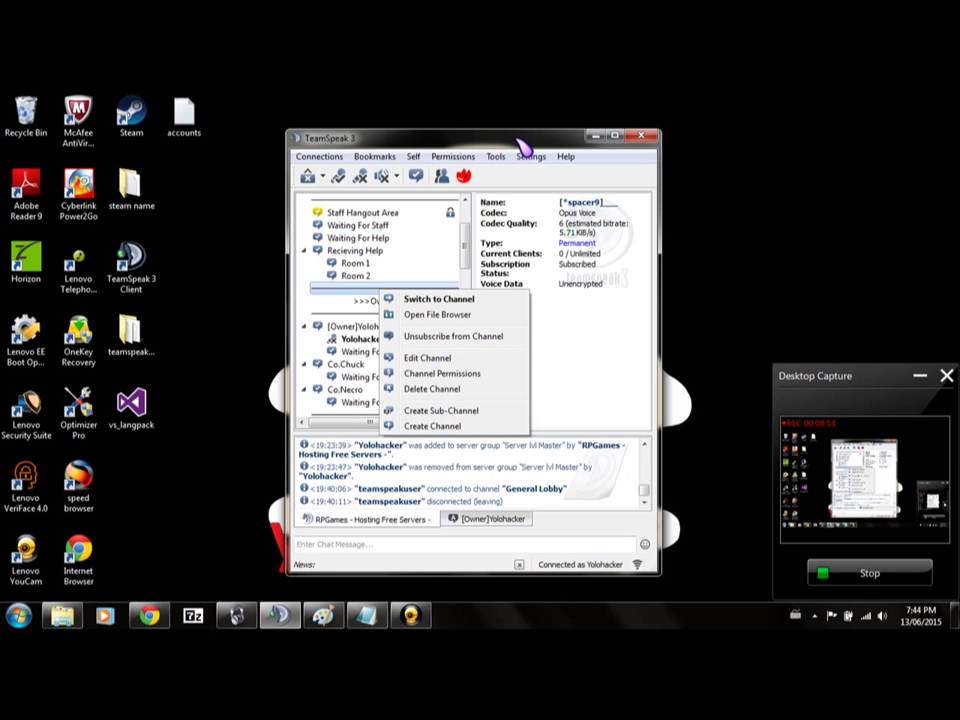
{"action": "left_click", "coordinate": [491, 171]}
{"action": "scroll", "coordinate": [447, 290], "scroll_direction": "down", "scroll_amount": 10}
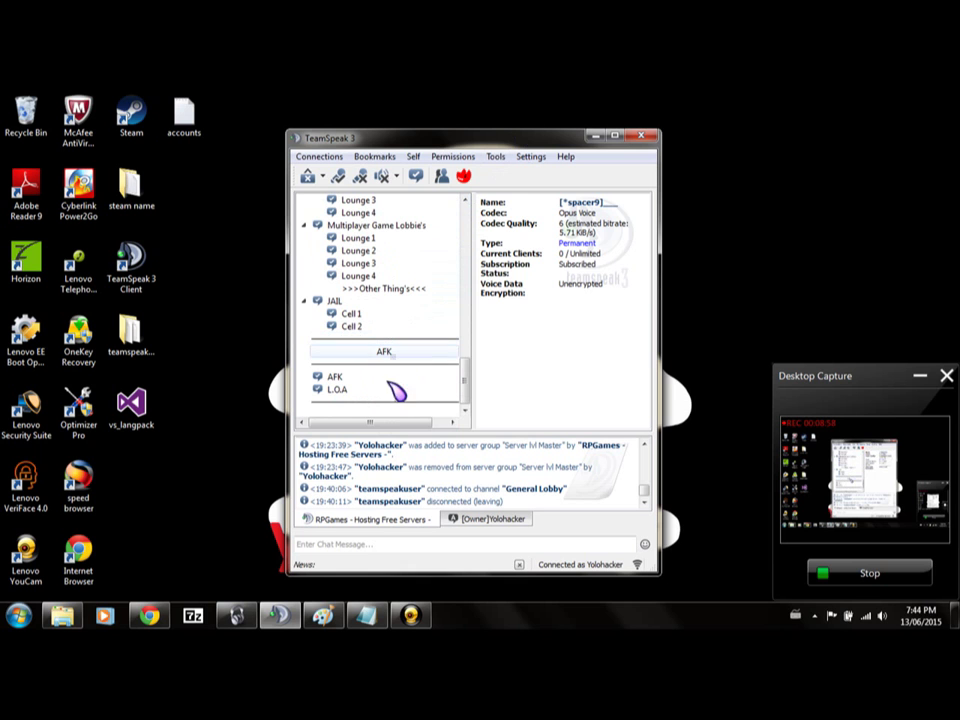
{"action": "right_click", "coordinate": [388, 423]}
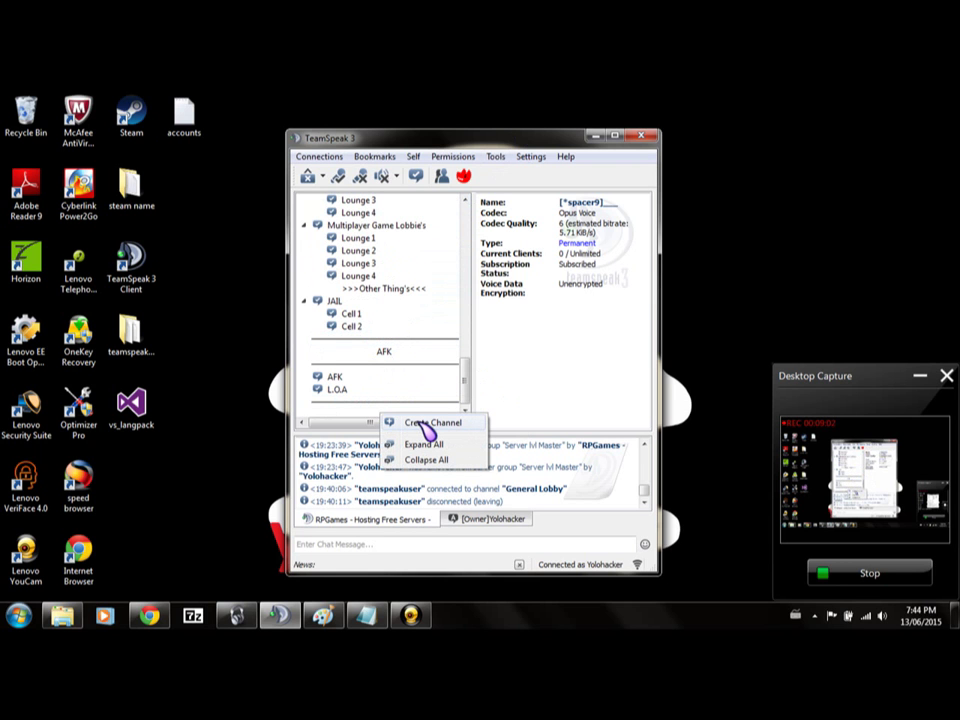
Create a permanent spacer channel named [cspacer2] followed by underscores at the bottom of the tree.
{"action": "left_click", "coordinate": [428, 424]}
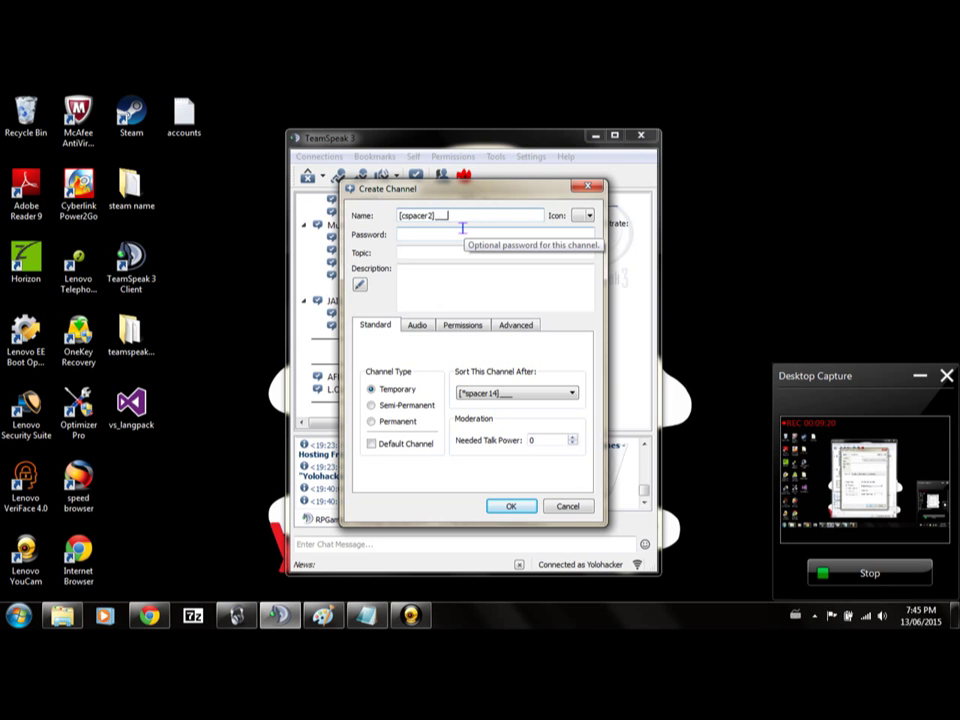
{"action": "type", "text": "______________________"}
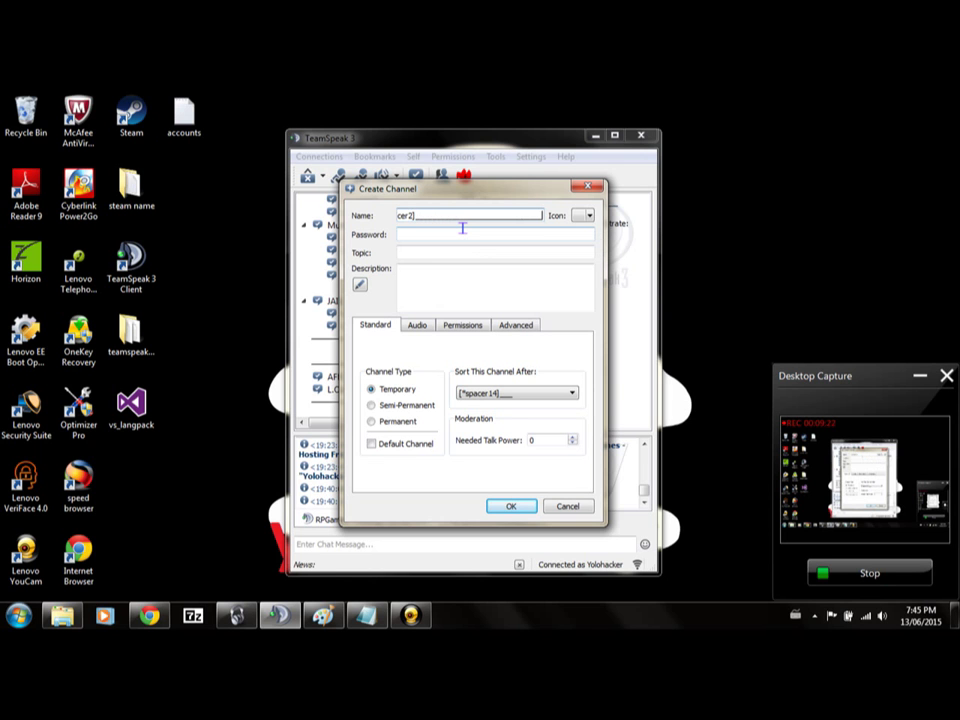
{"action": "left_click", "coordinate": [399, 421]}
{"action": "left_click", "coordinate": [510, 506]}
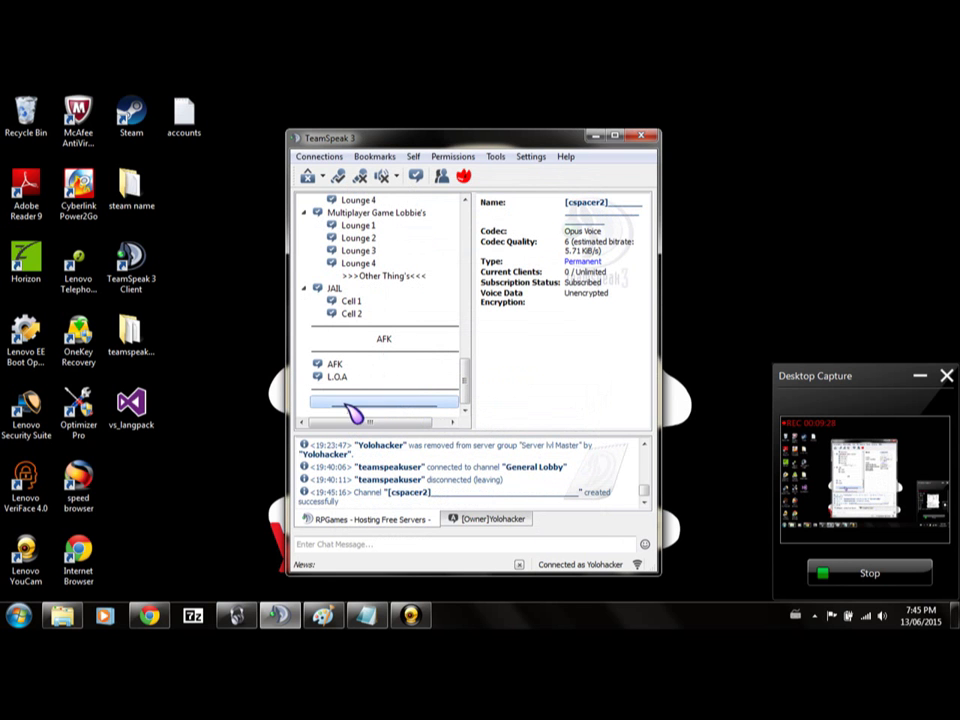
{"action": "right_click", "coordinate": [392, 403]}
Replace the [cspacer2] channel name with [*spacer15]_ in Edit Channel and save.
{"action": "left_click", "coordinate": [470, 468]}
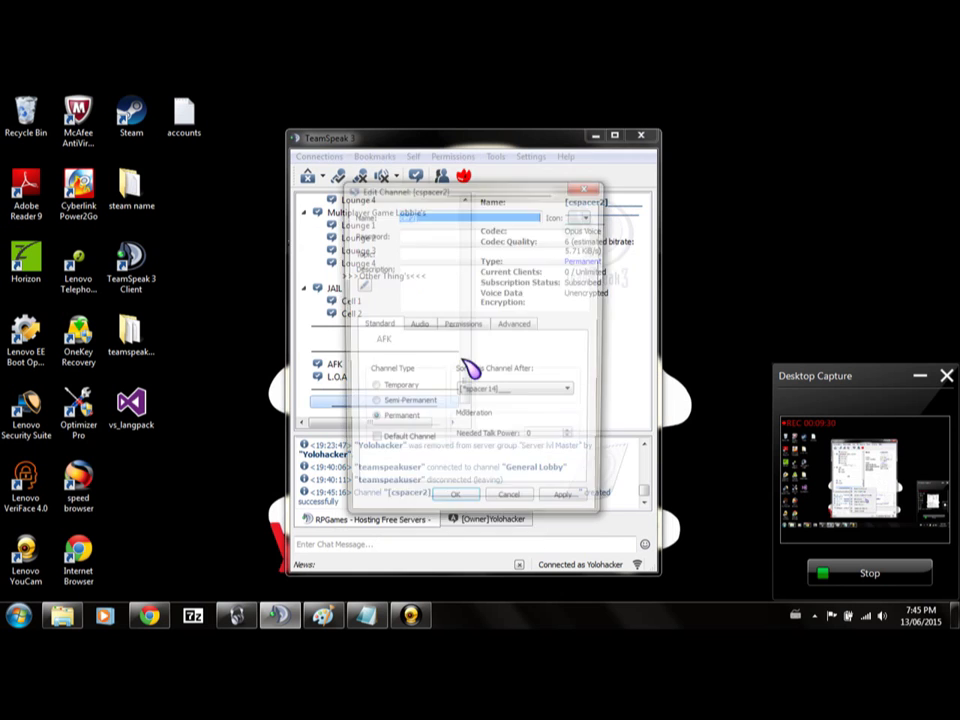
{"action": "key", "text": "BackSpace"}
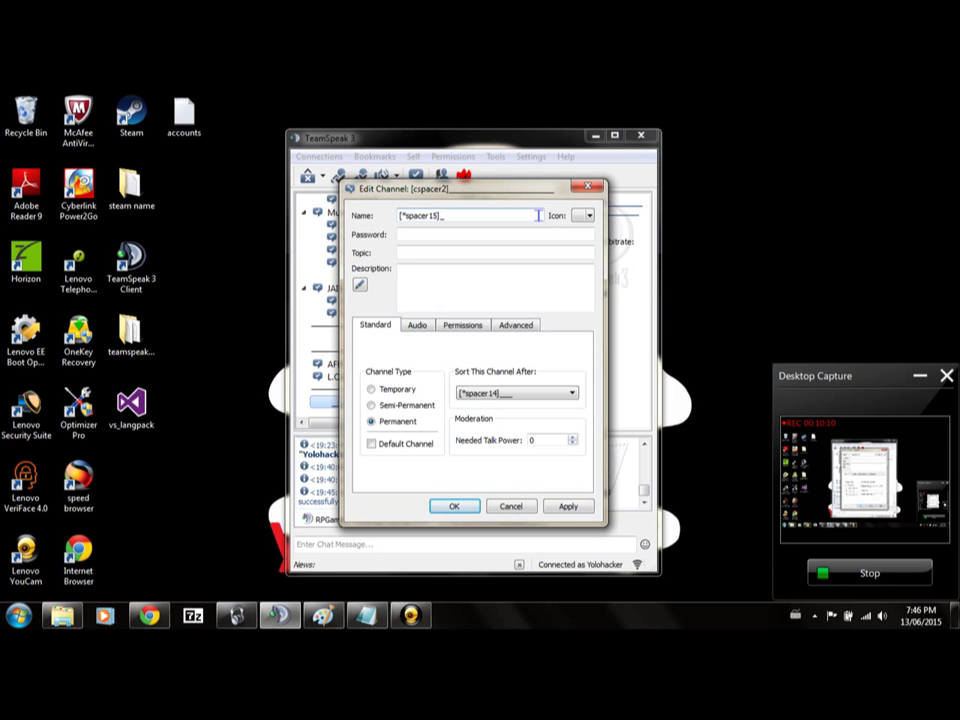
{"action": "left_click", "coordinate": [454, 506]}
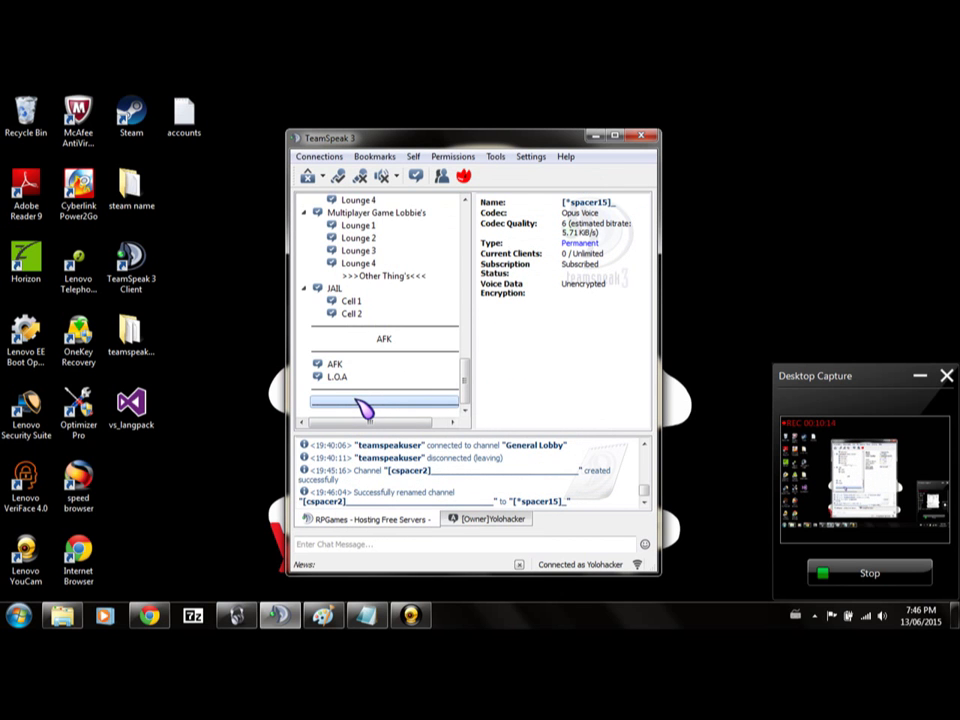
Lengthen the [*spacer15]_ channel name with extra underscores and save it.
{"action": "key", "text": "Up"}
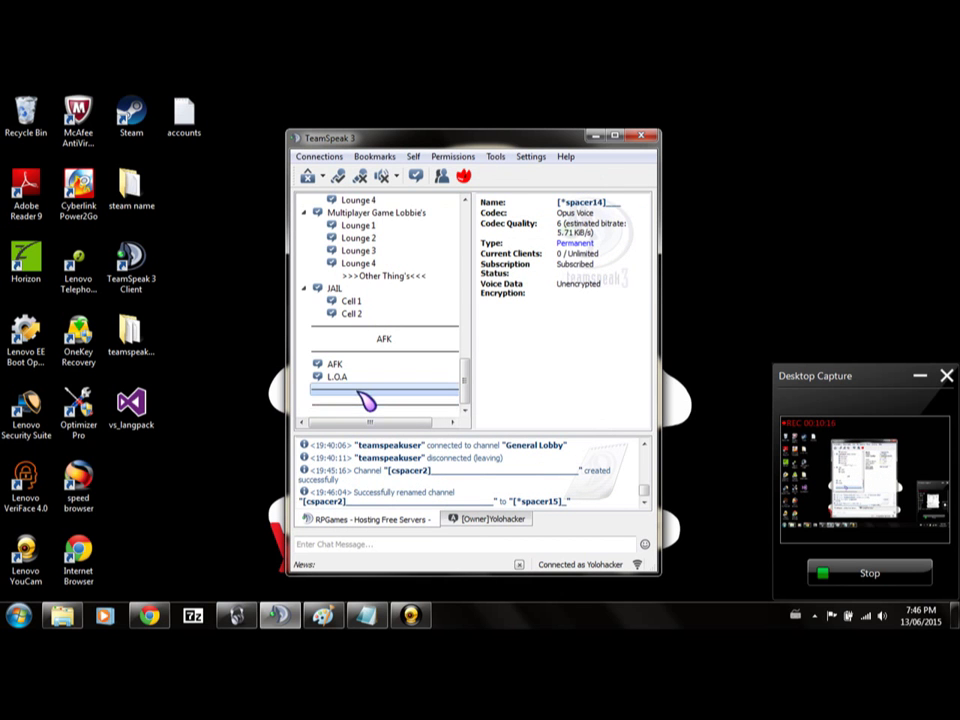
{"action": "left_click", "coordinate": [316, 402]}
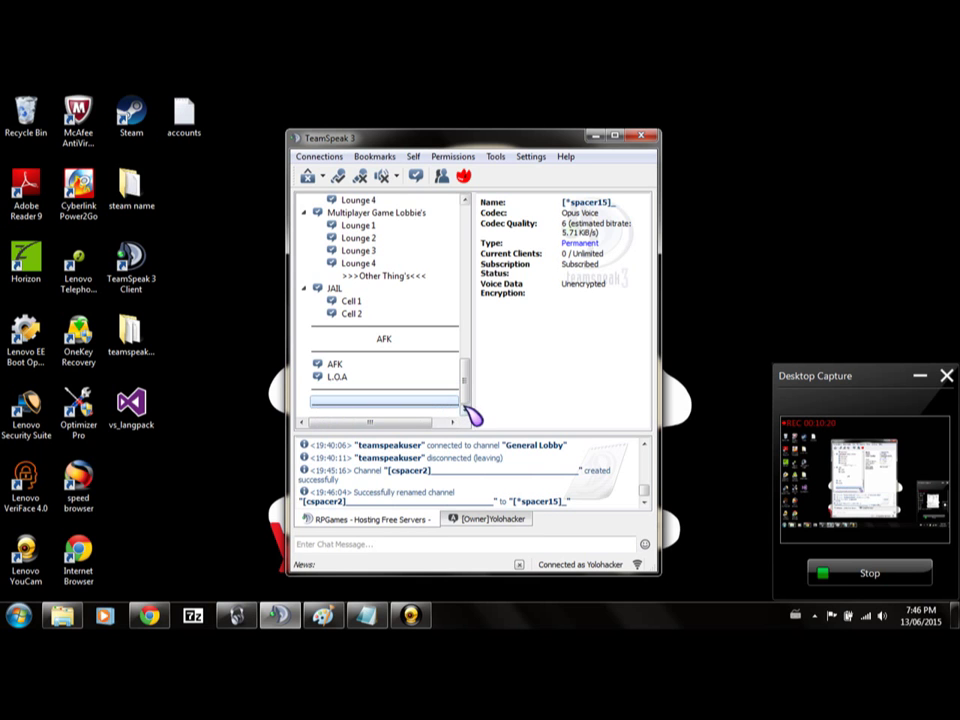
{"action": "left_click", "coordinate": [421, 391]}
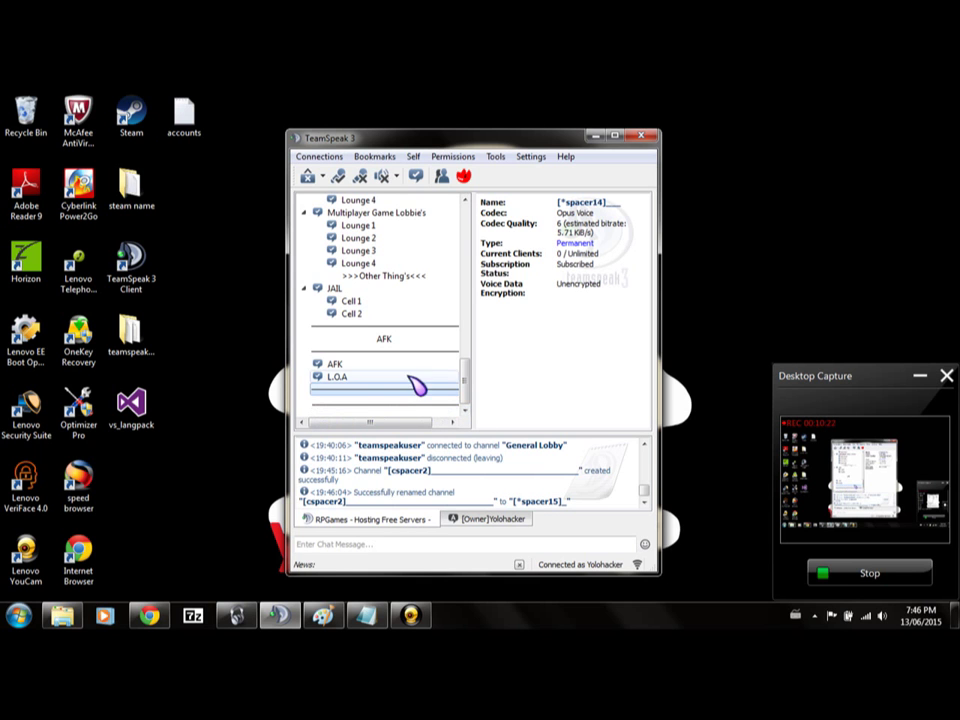
{"action": "right_click", "coordinate": [428, 401]}
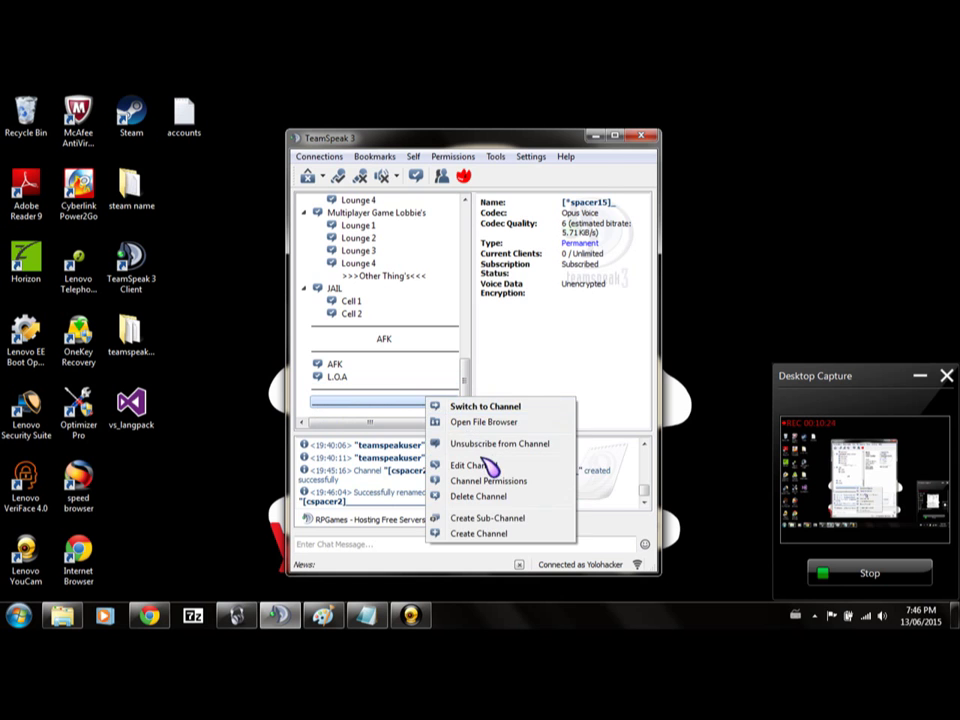
{"action": "left_click", "coordinate": [489, 464]}
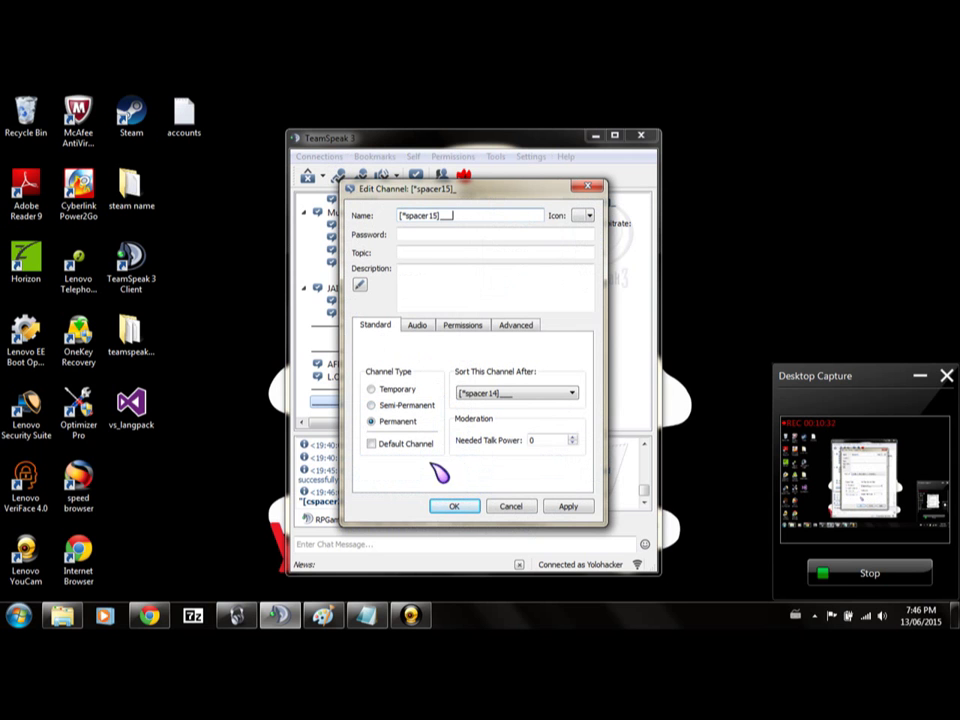
{"action": "left_click", "coordinate": [466, 505]}
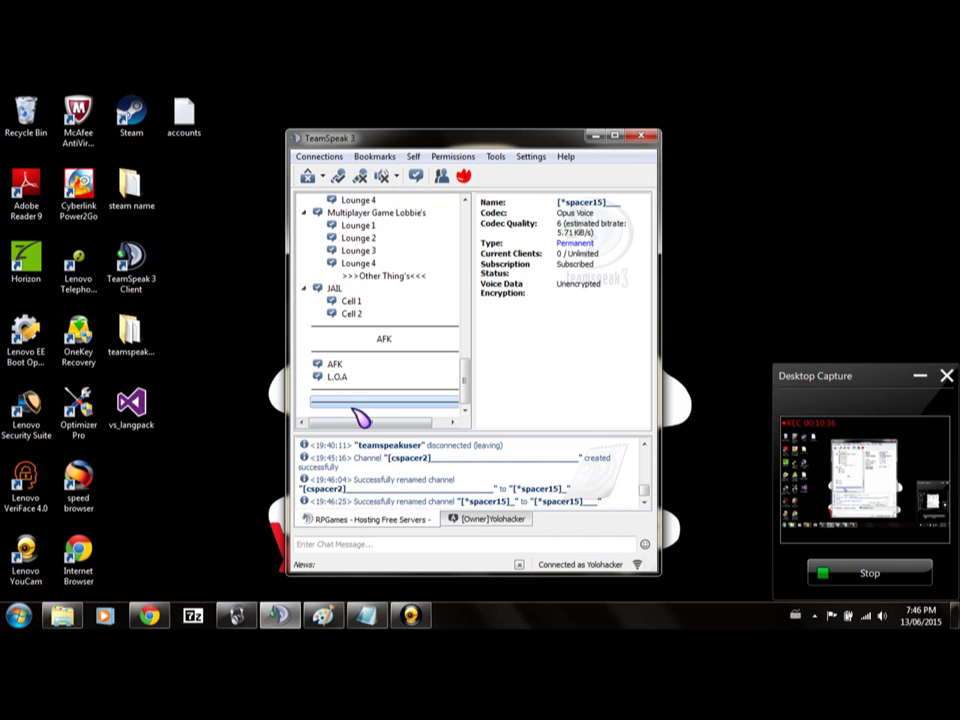
Set the spacer15 channel's needed join power to 99999.
{"action": "right_click", "coordinate": [388, 406]}
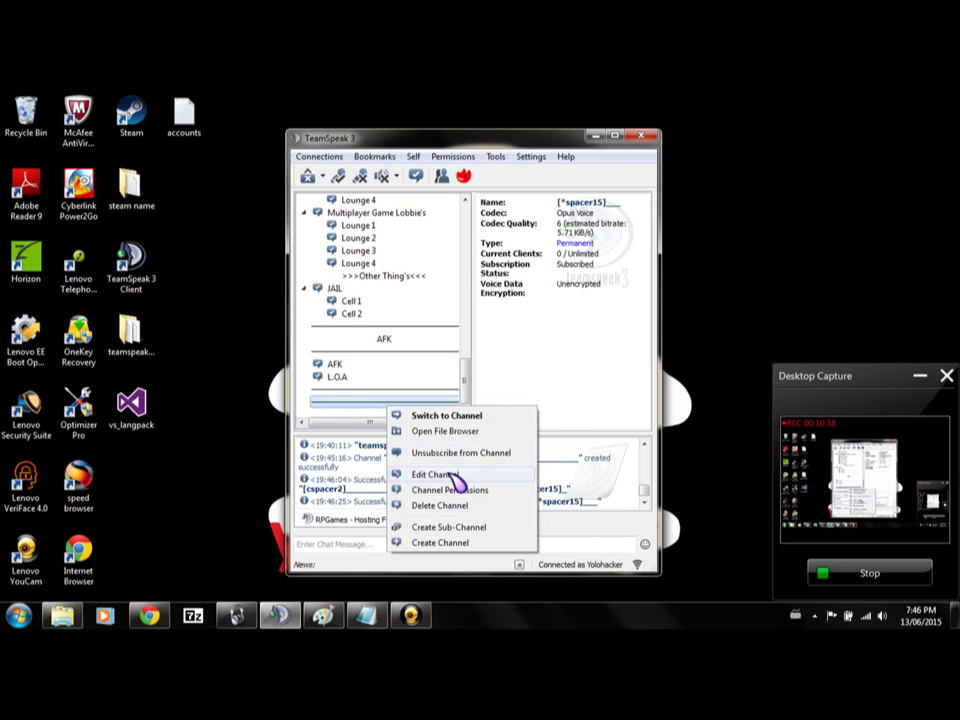
{"action": "left_click", "coordinate": [432, 476]}
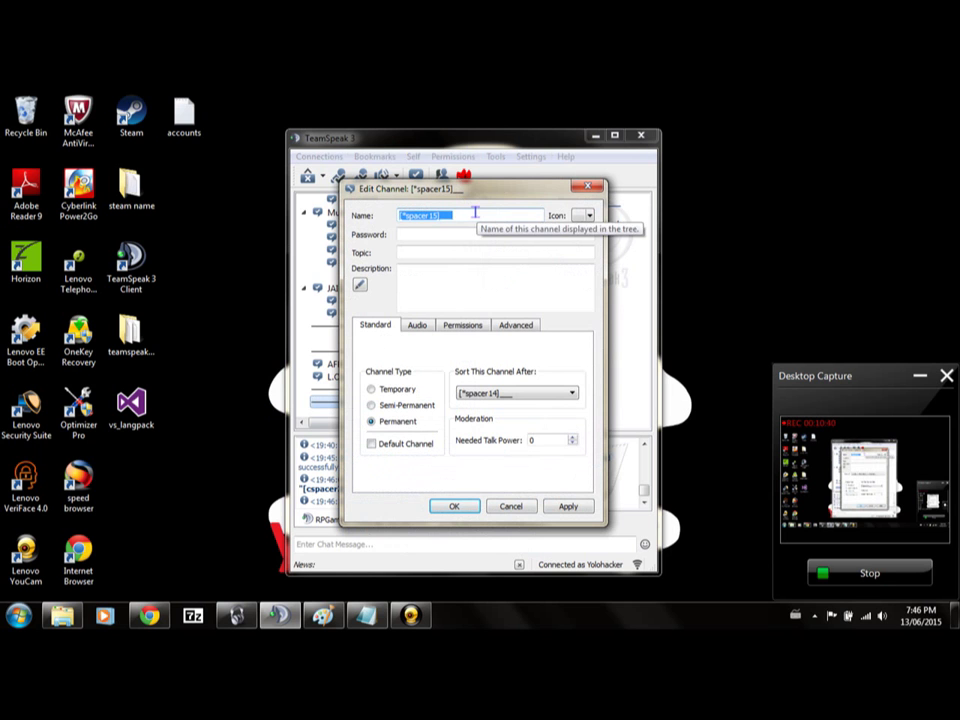
{"action": "left_click", "coordinate": [455, 327]}
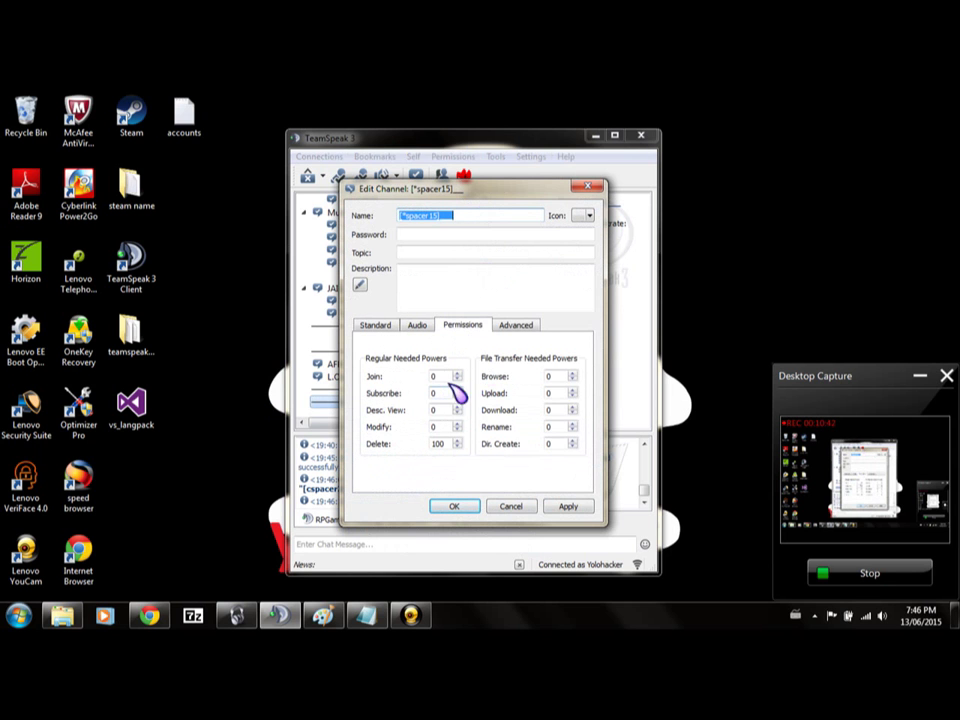
{"action": "double_click", "coordinate": [441, 377]}
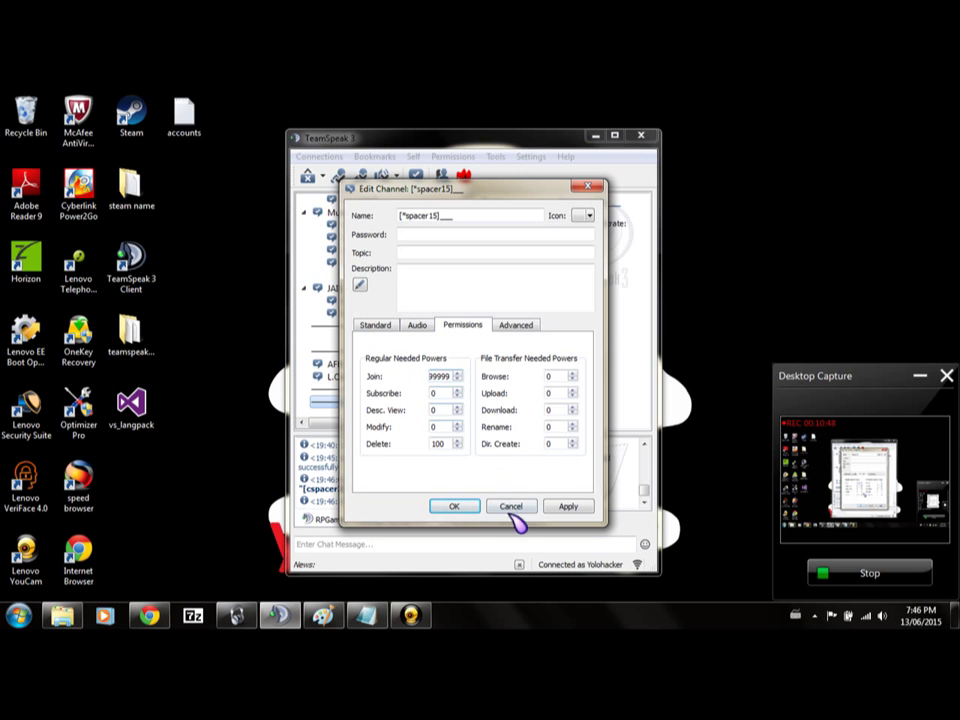
{"action": "left_click", "coordinate": [454, 506]}
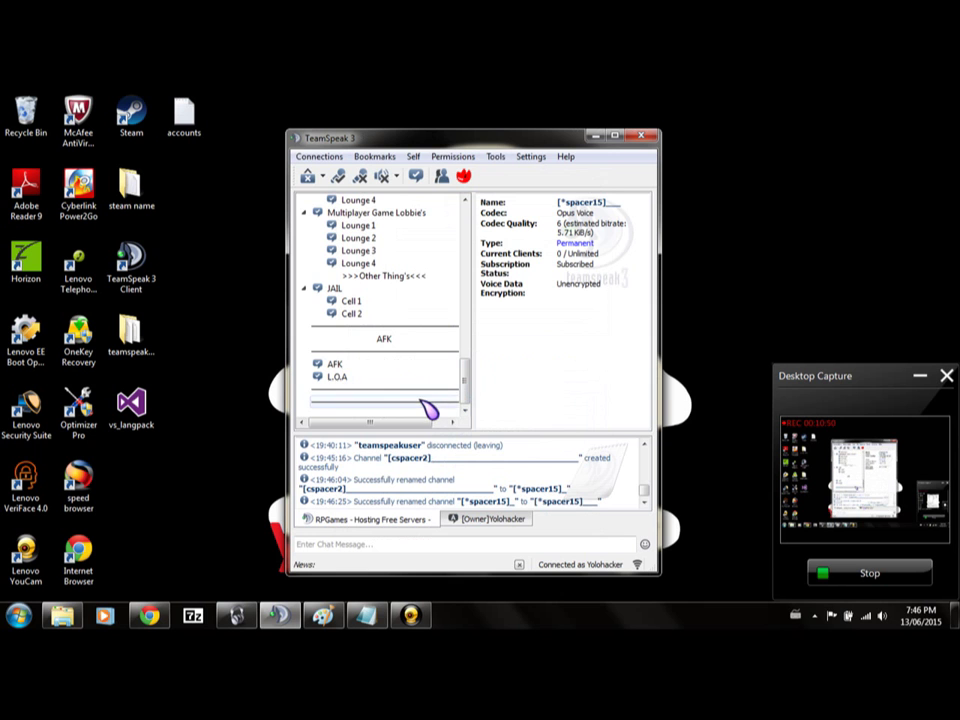
Try joining the spacer15 and spacer14 channels, then move into AFK.
{"action": "double_click", "coordinate": [422, 402]}
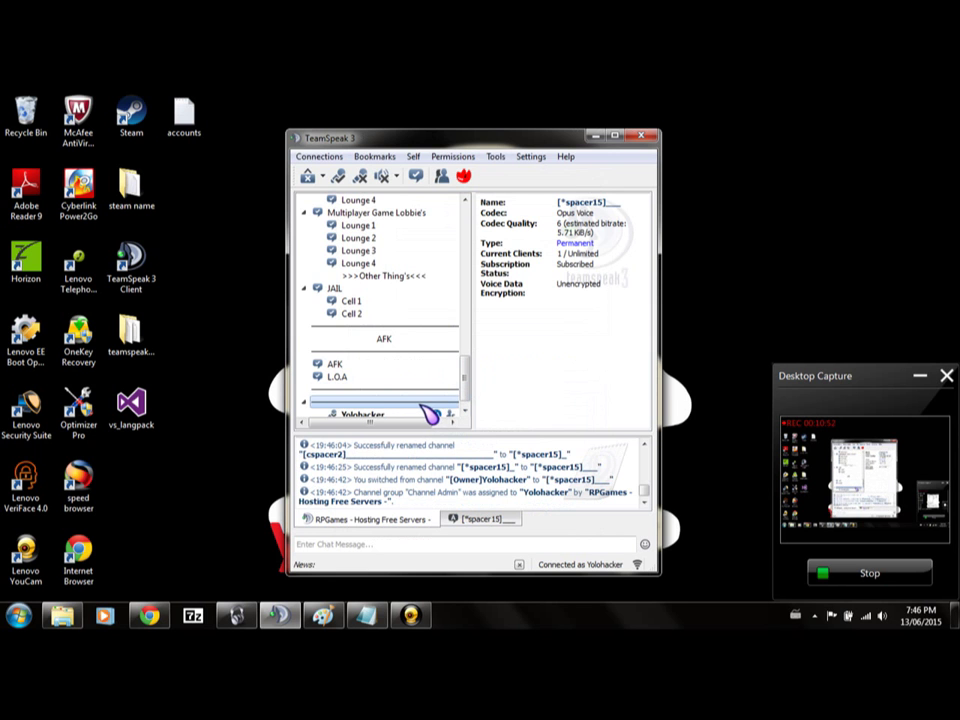
{"action": "double_click", "coordinate": [390, 380]}
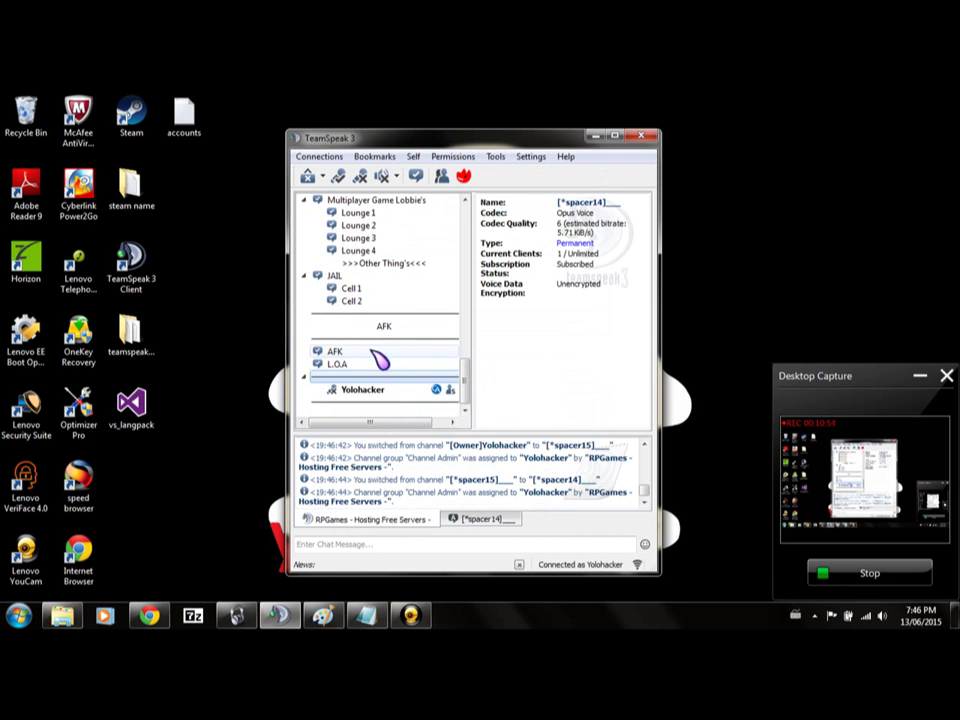
{"action": "double_click", "coordinate": [375, 352]}
Reset the spacer15 channel's needed join power from 99999 to 0.
{"action": "right_click", "coordinate": [390, 410]}
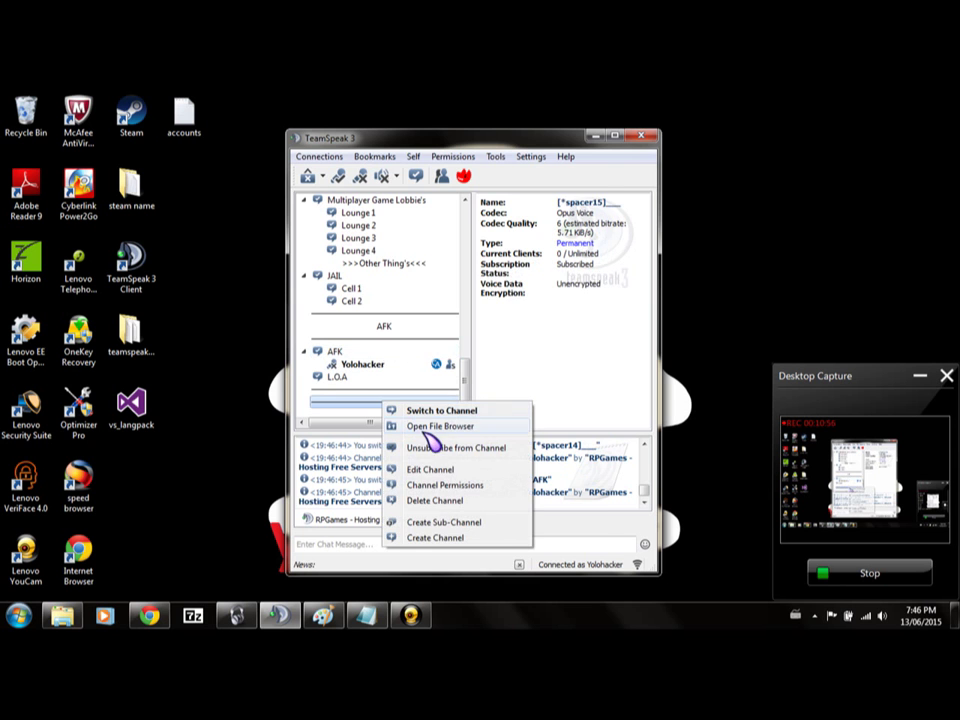
{"action": "left_click", "coordinate": [440, 467]}
{"action": "left_click", "coordinate": [462, 326]}
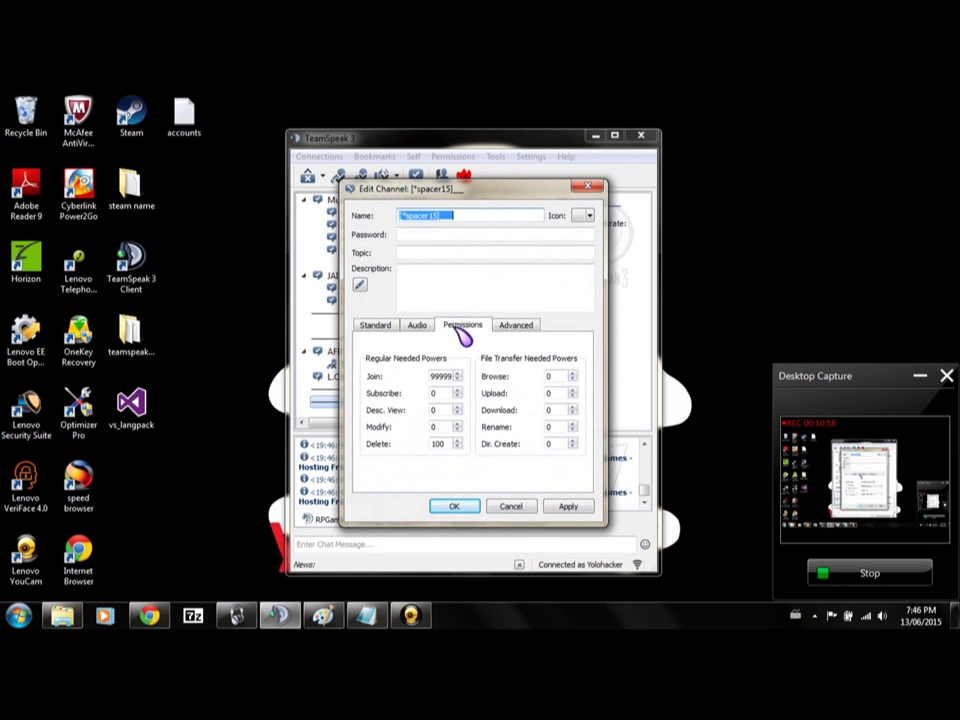
{"action": "left_click", "coordinate": [448, 376]}
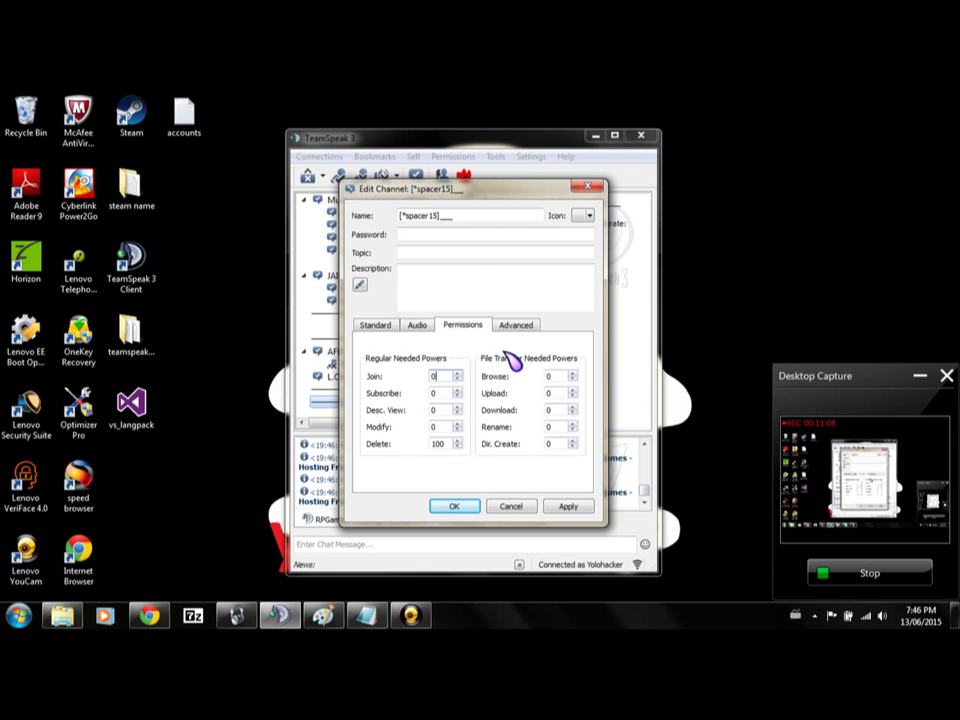
{"action": "key", "text": "Return"}
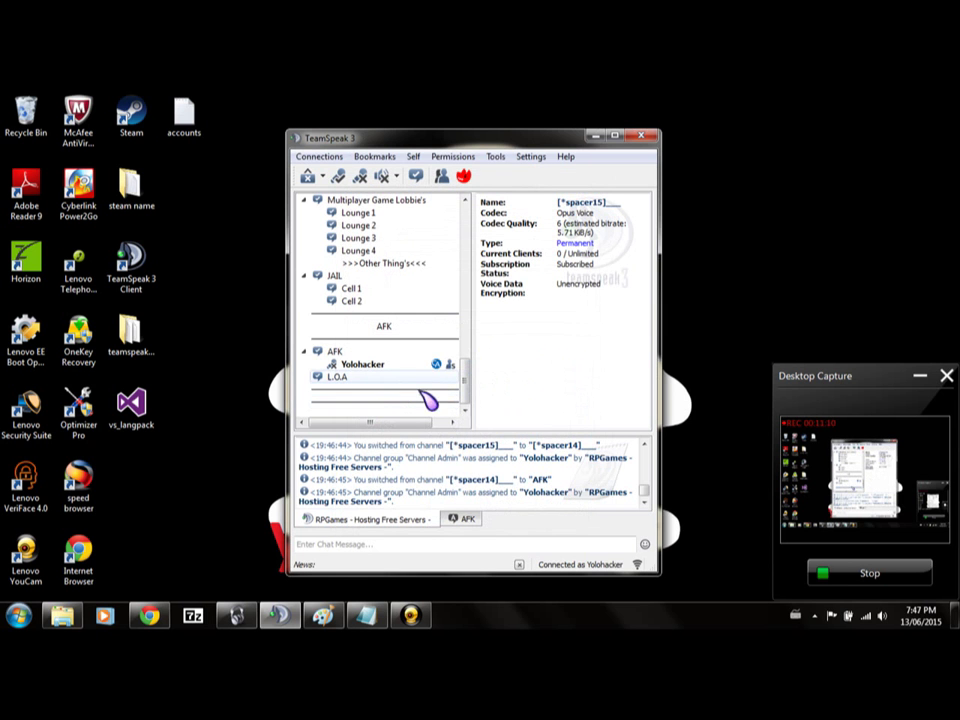
Delete the [*spacer15]_ spacer channel and confirm the deletion.
{"action": "right_click", "coordinate": [381, 405]}
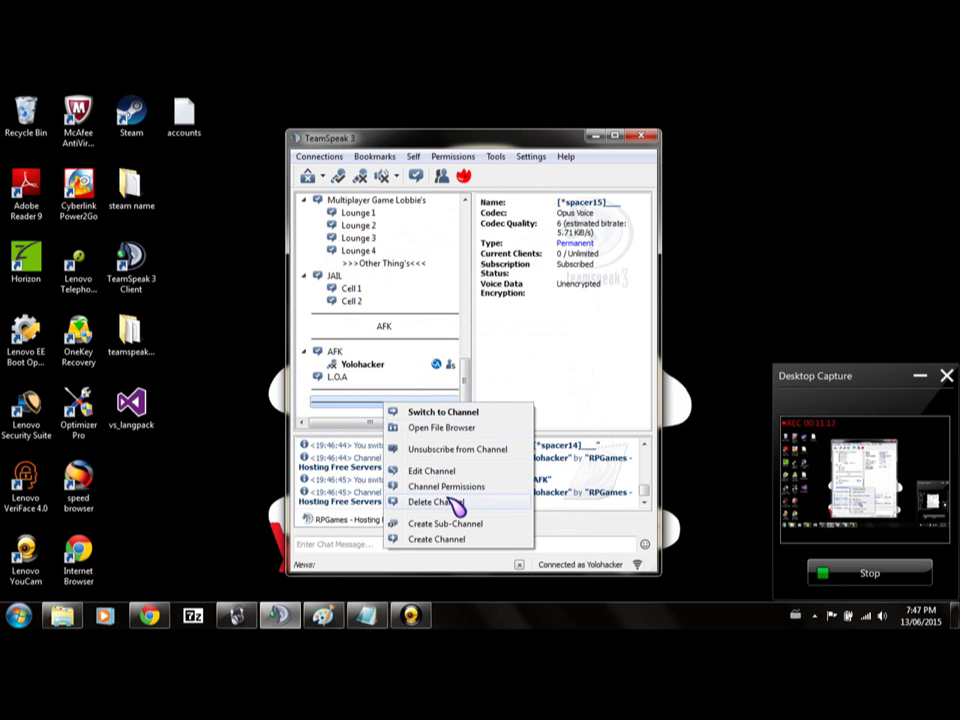
{"action": "left_click", "coordinate": [450, 502]}
{"action": "left_click", "coordinate": [488, 376]}
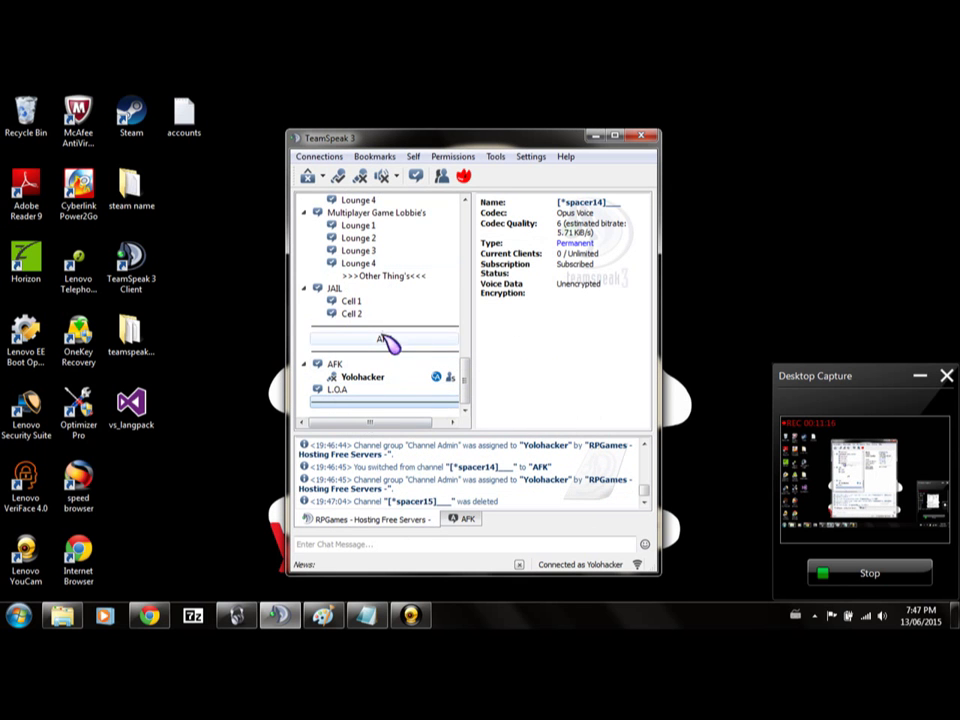
{"action": "scroll", "coordinate": [355, 275], "scroll_direction": "up", "scroll_amount": 4}
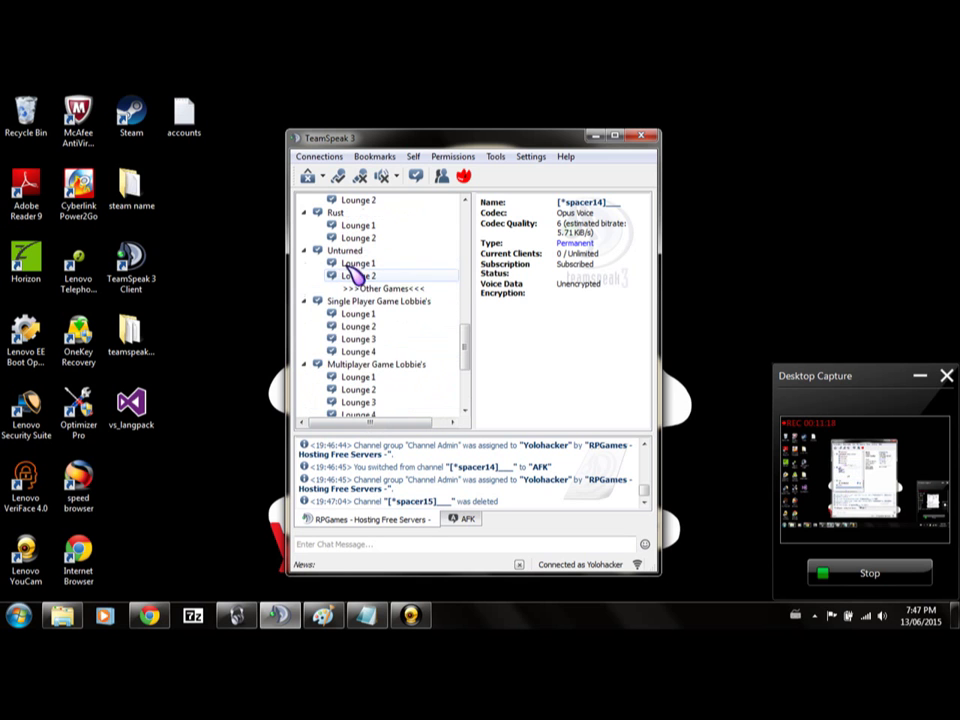
{"action": "scroll", "coordinate": [380, 385], "scroll_direction": "up", "scroll_amount": 4}
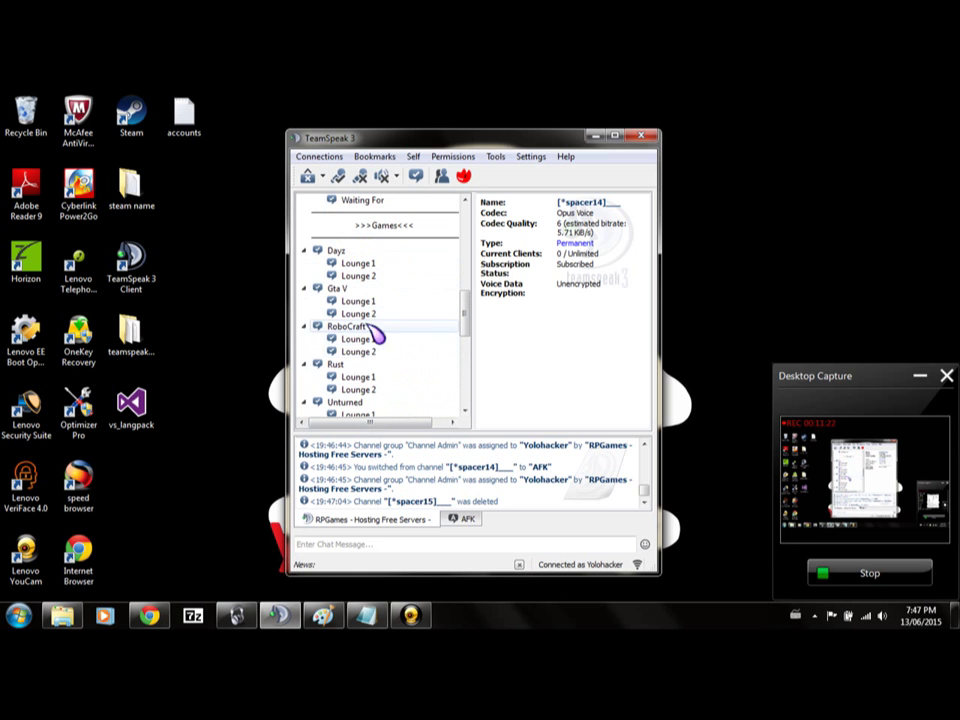
Create a temporary sub-channel named lOUNGE 3 under RoboCraft.
{"action": "left_click", "coordinate": [305, 328]}
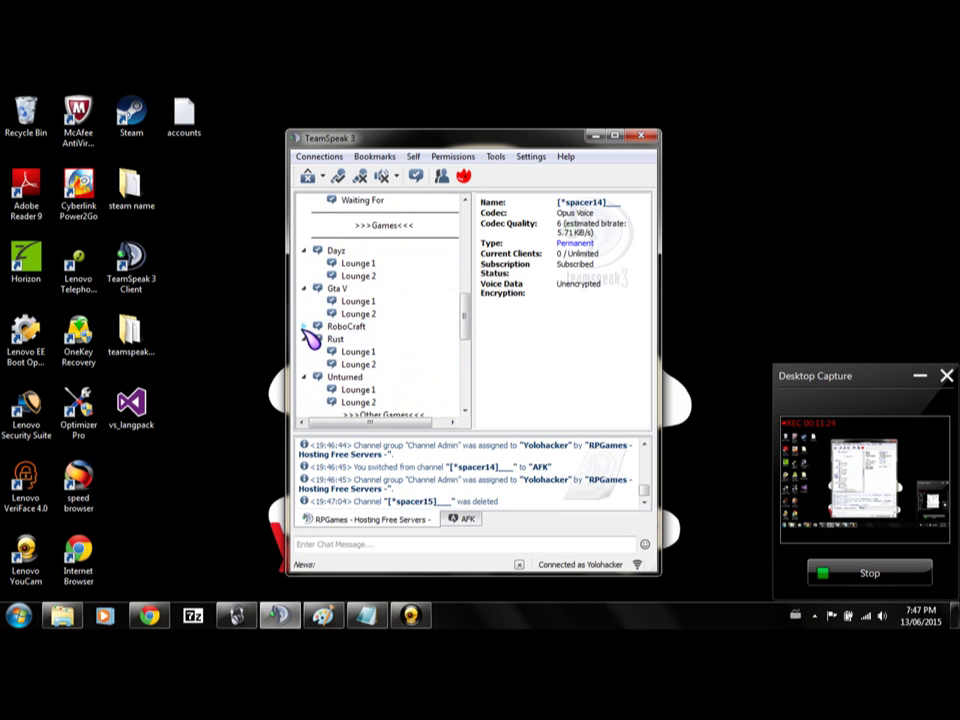
{"action": "left_click", "coordinate": [305, 329]}
{"action": "right_click", "coordinate": [369, 327]}
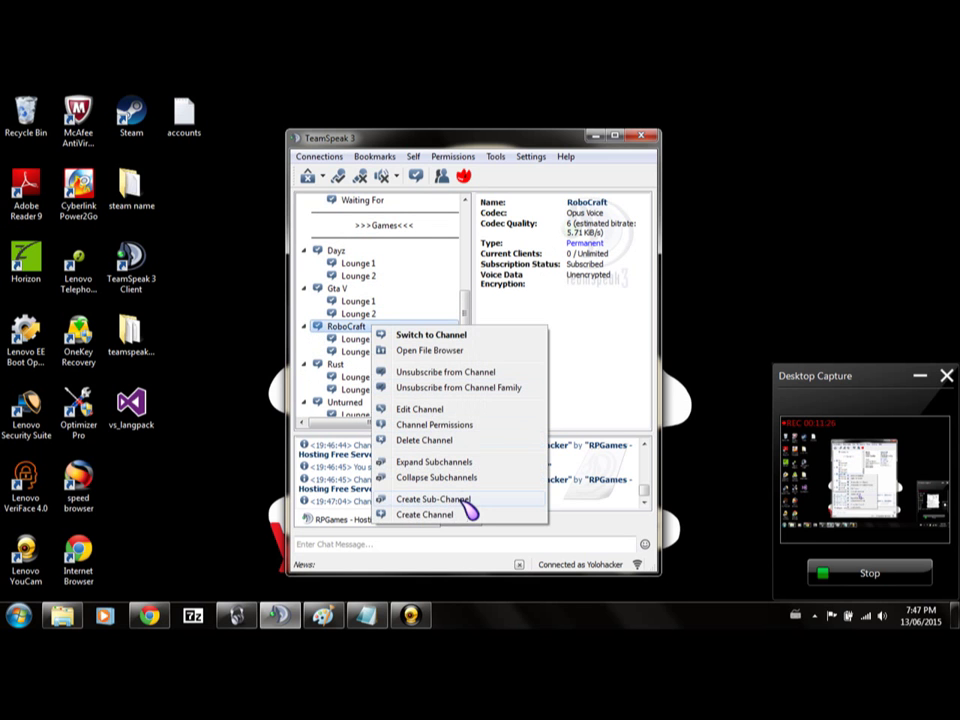
{"action": "left_click", "coordinate": [432, 499]}
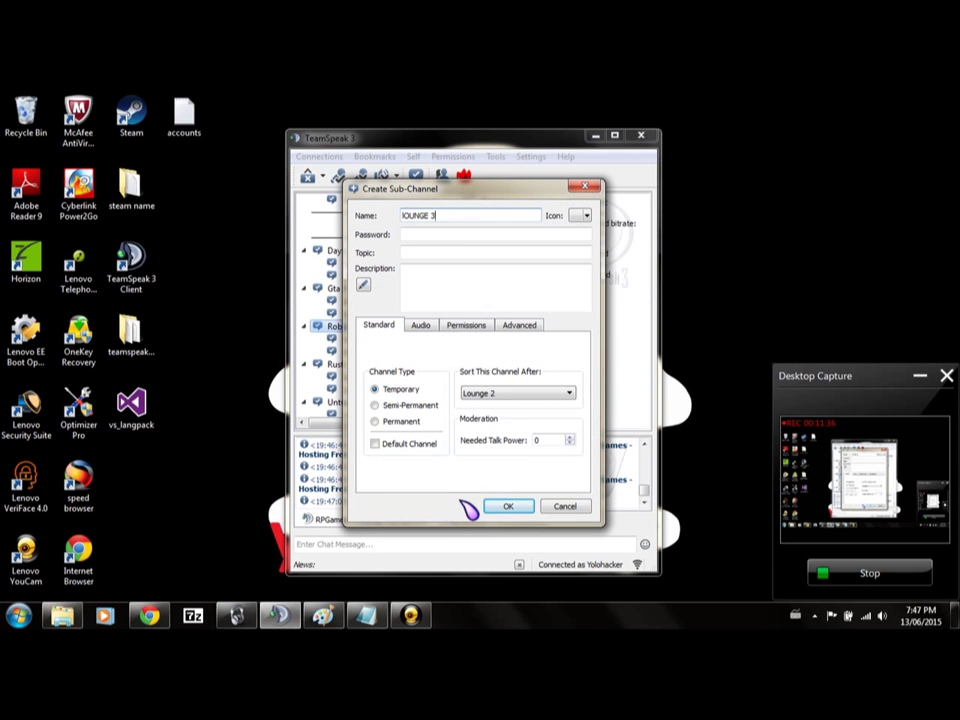
{"action": "key", "text": "Return"}
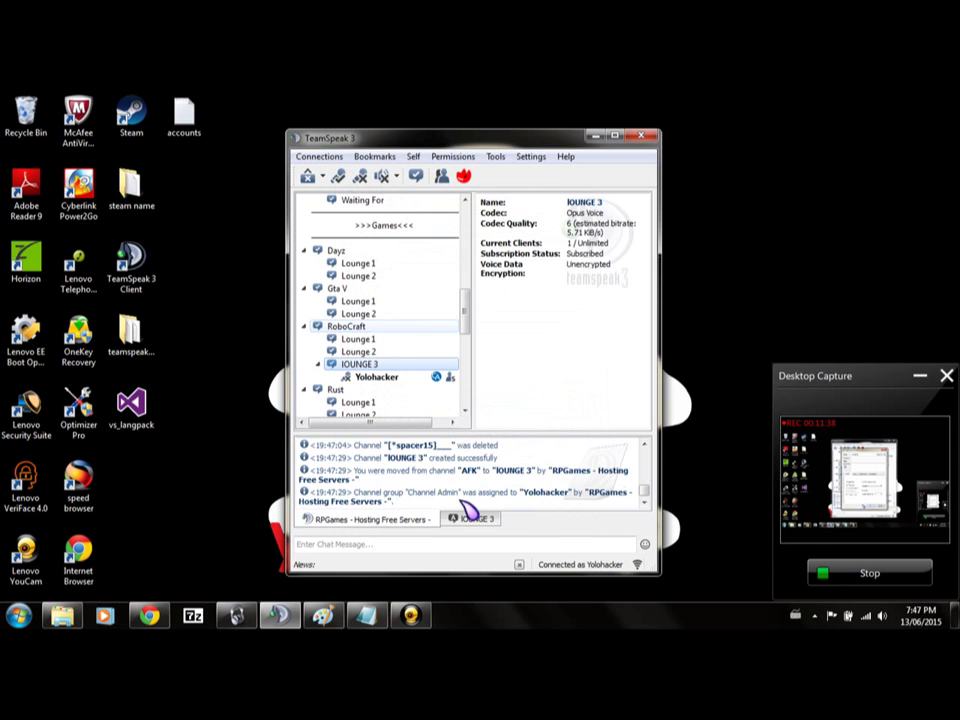
Join RoboCraft's Lounge 1, then view and cancel Lounge 2's channel settings.
{"action": "right_click", "coordinate": [465, 505]}
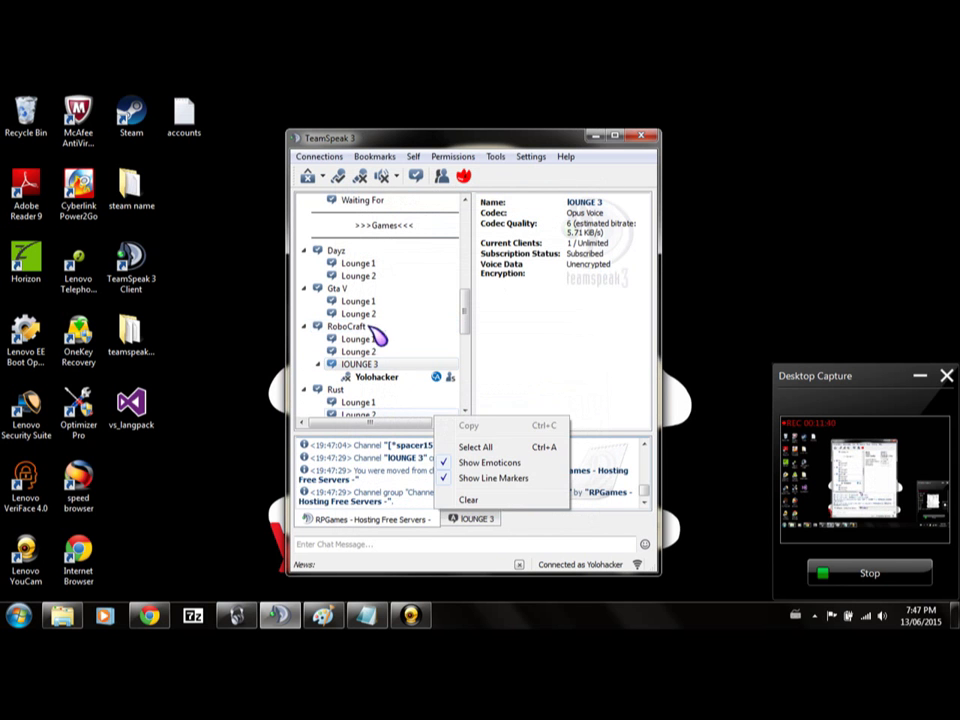
{"action": "double_click", "coordinate": [372, 340]}
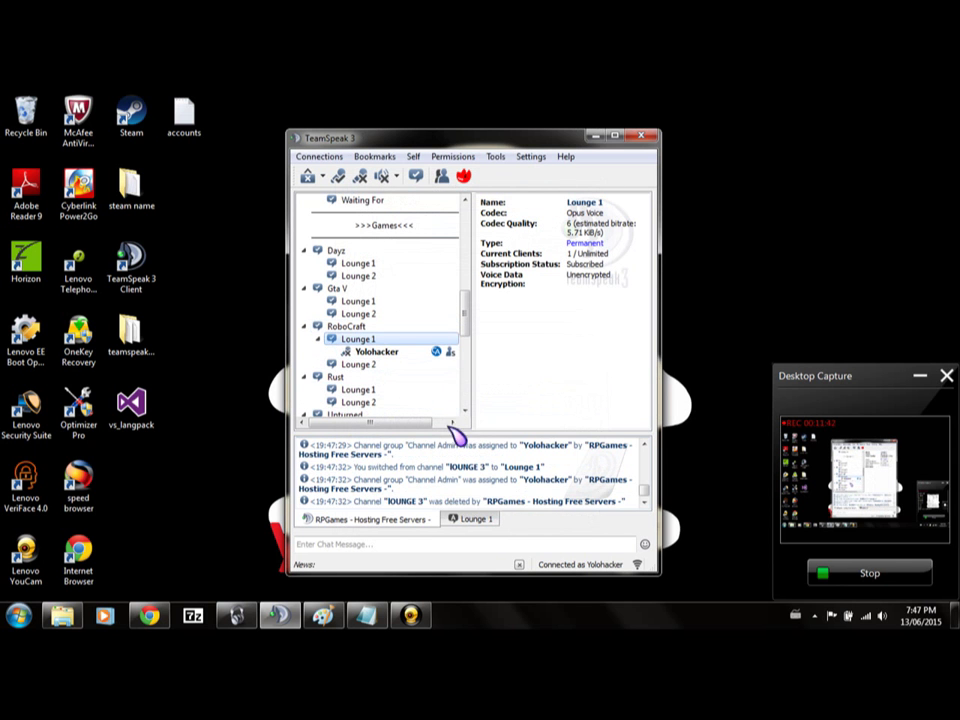
{"action": "right_click", "coordinate": [385, 367]}
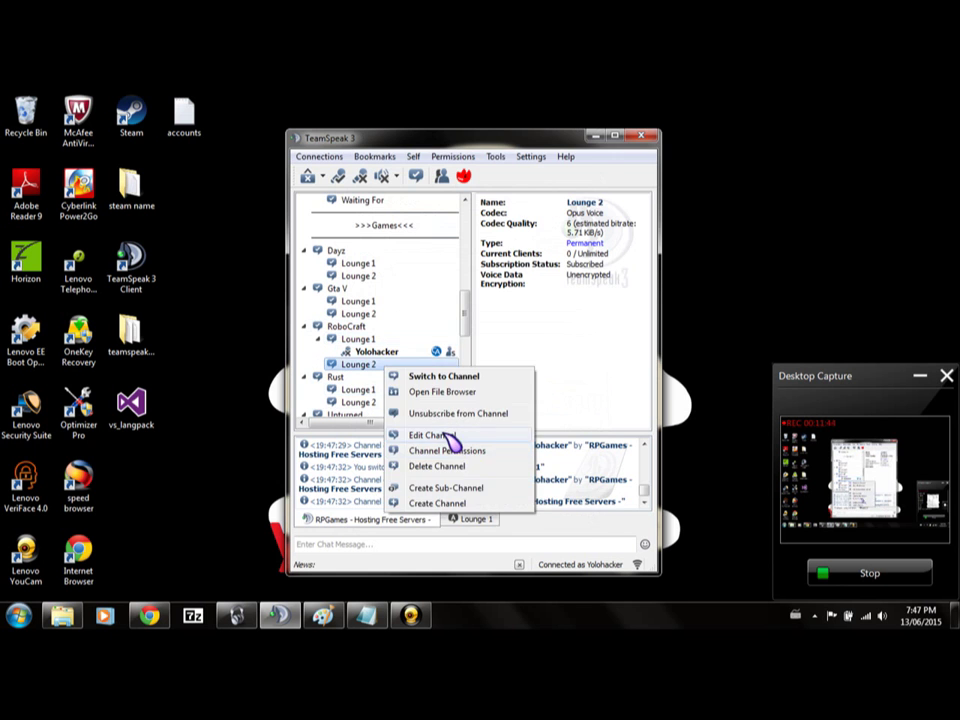
{"action": "left_click", "coordinate": [440, 436]}
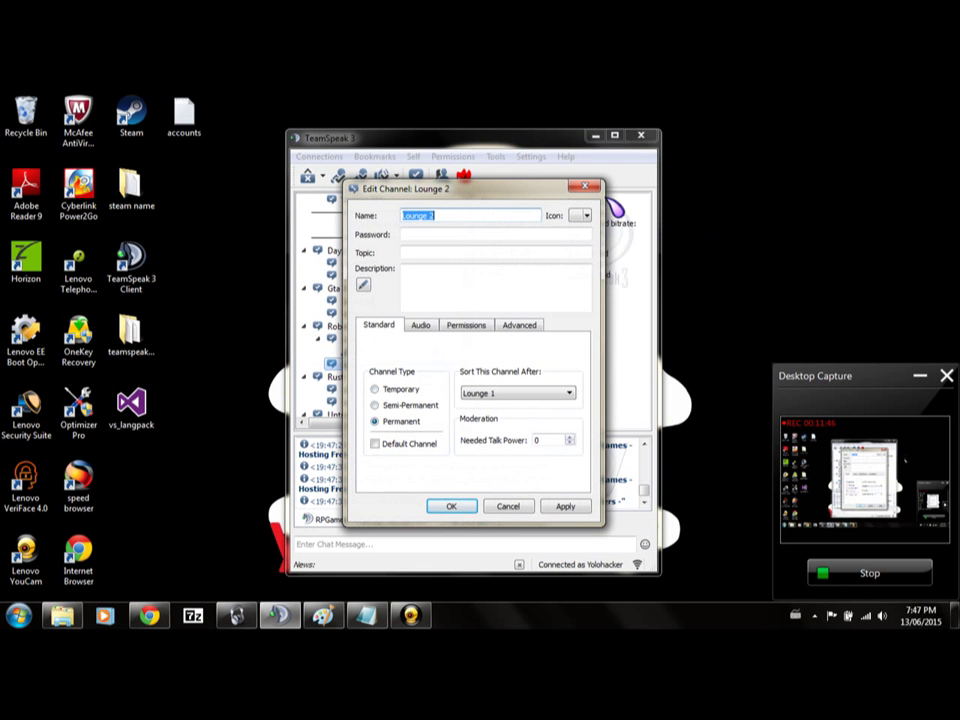
{"action": "left_click", "coordinate": [585, 187]}
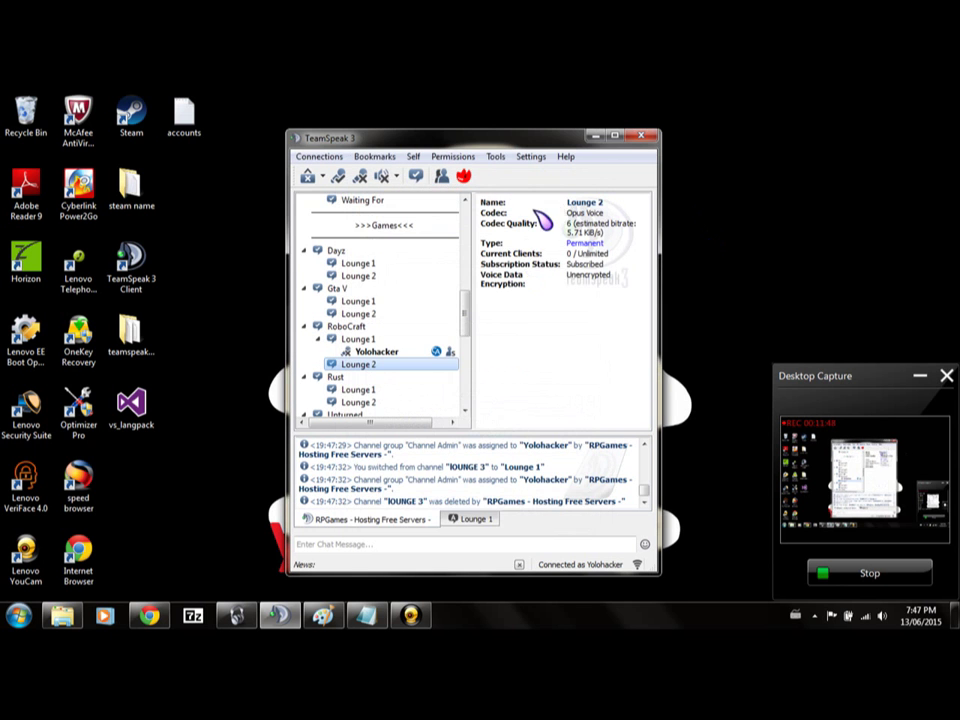
Move into the Owner channel near the top of the tree.
{"action": "scroll", "coordinate": [410, 335], "scroll_direction": "up", "scroll_amount": 2}
{"action": "scroll", "coordinate": [410, 335], "scroll_direction": "up", "scroll_amount": 5}
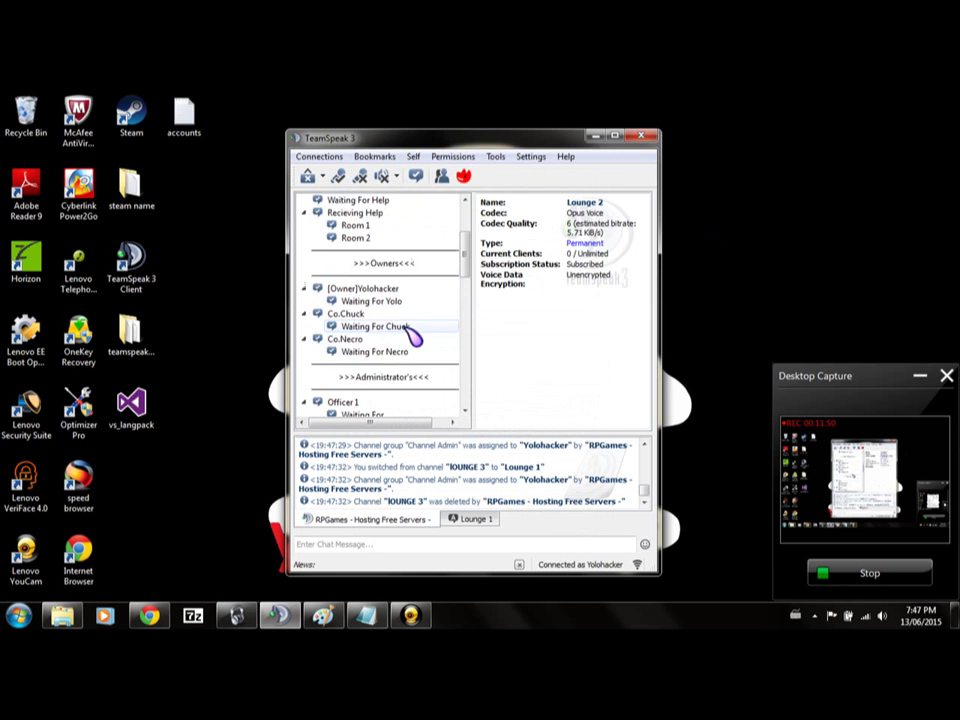
{"action": "scroll", "coordinate": [398, 293], "scroll_direction": "down", "scroll_amount": 4}
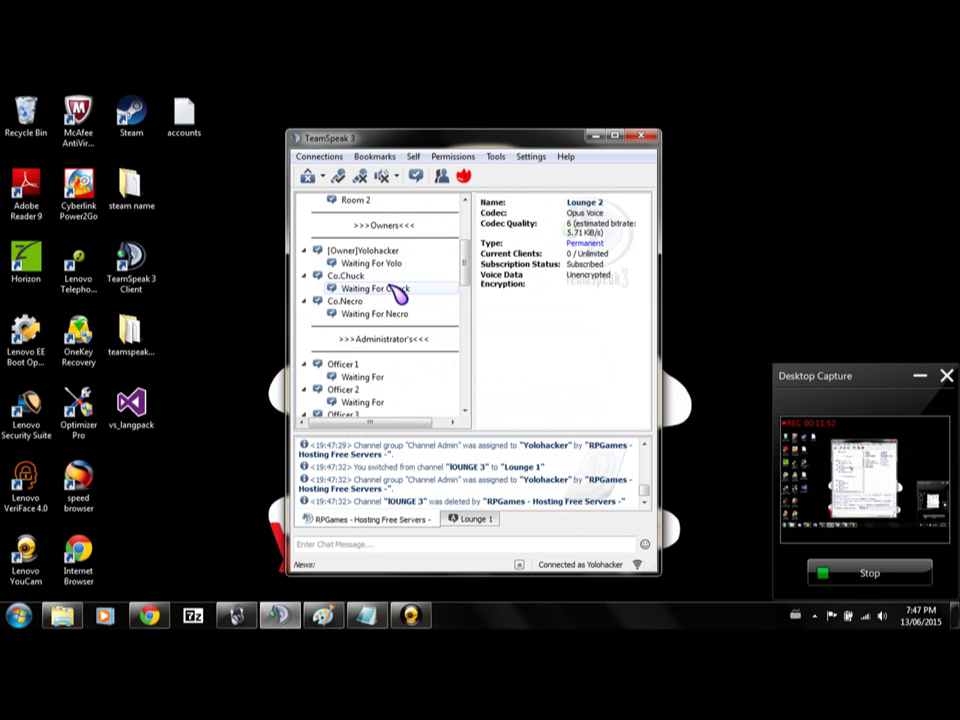
{"action": "double_click", "coordinate": [404, 252]}
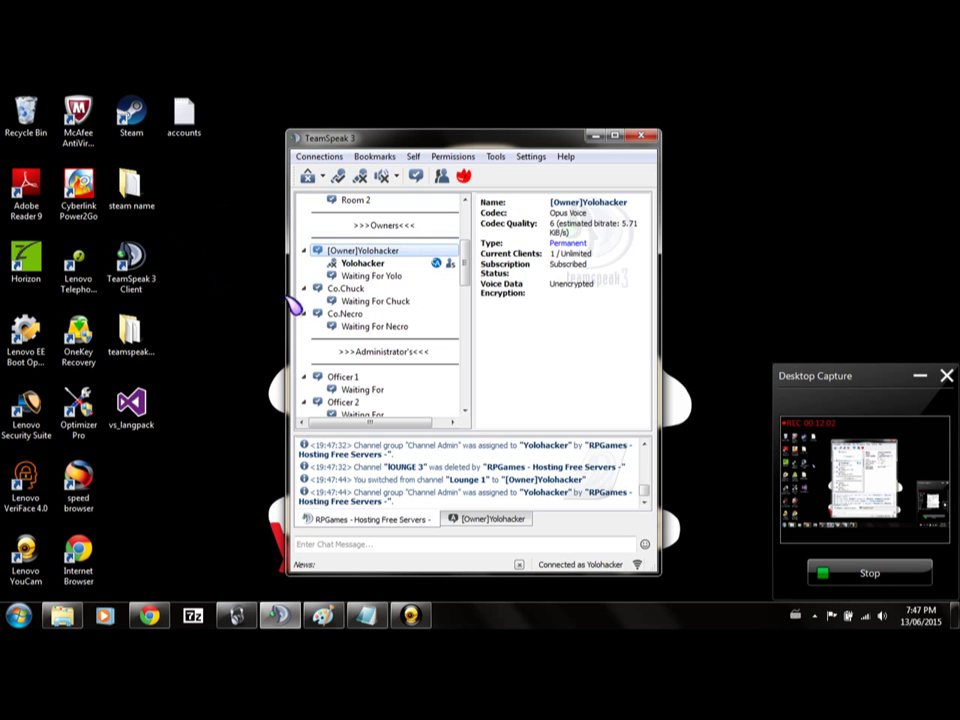
{"action": "left_click", "coordinate": [453, 156]}
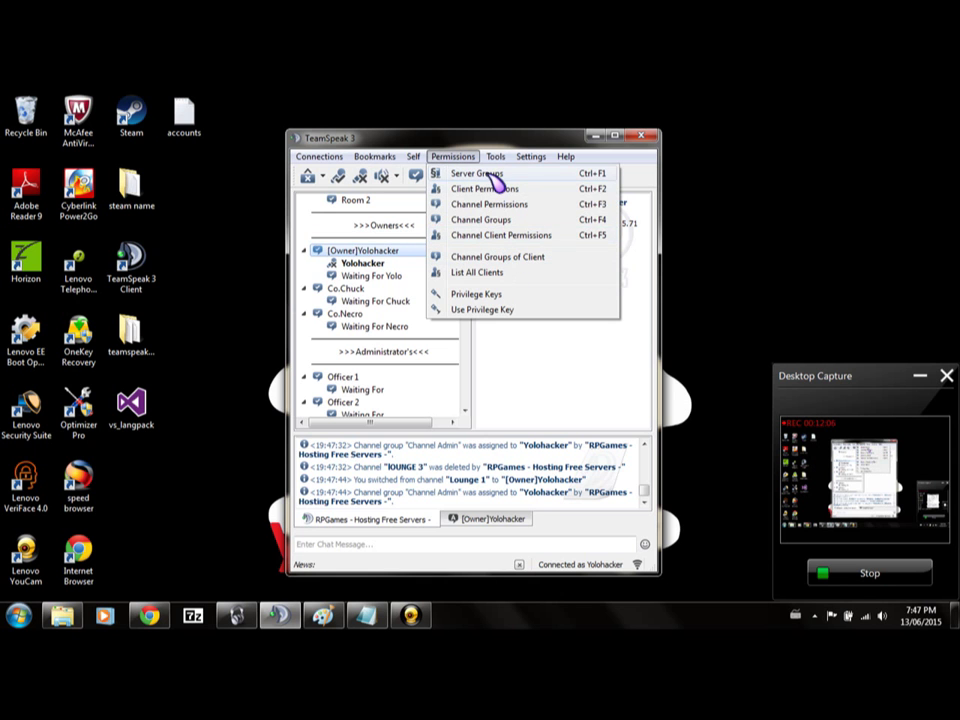
{"action": "left_click", "coordinate": [490, 174]}
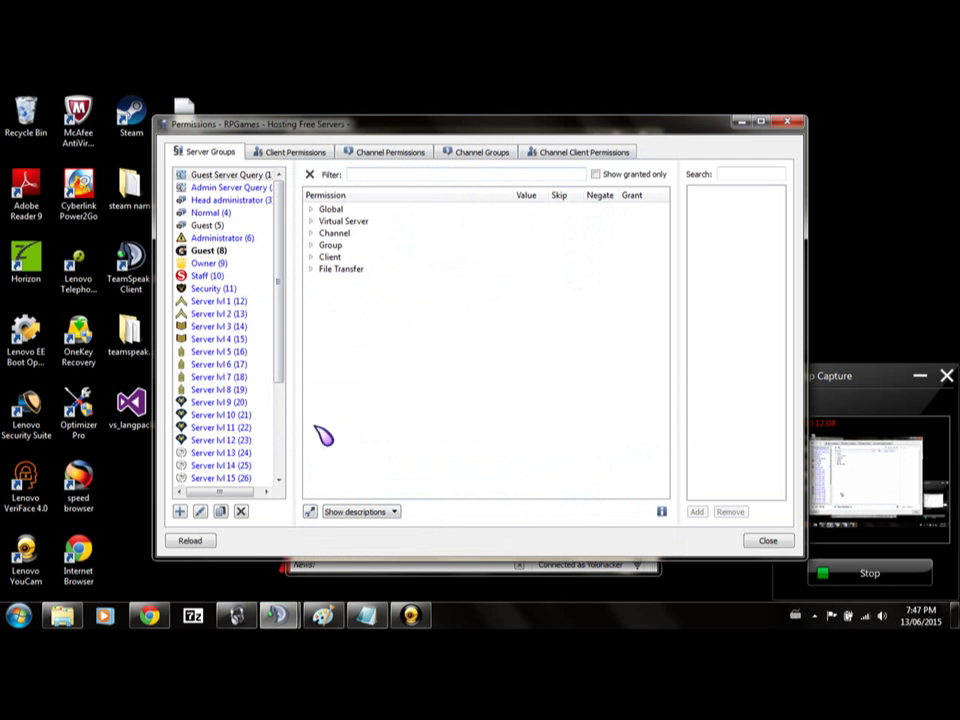
{"action": "left_click", "coordinate": [240, 240]}
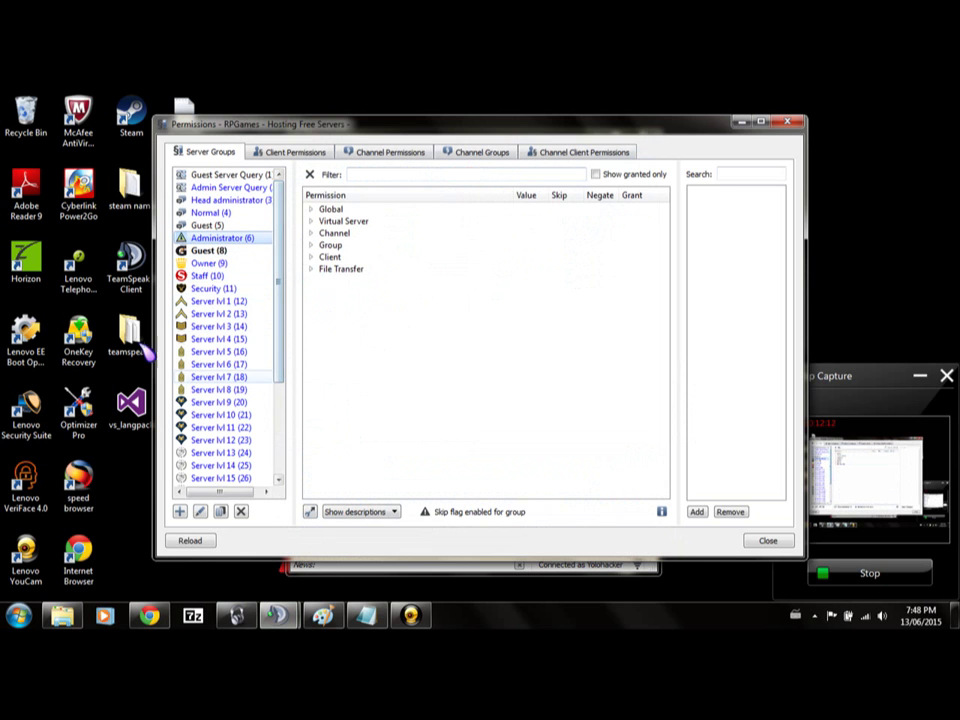
{"action": "left_click", "coordinate": [226, 264]}
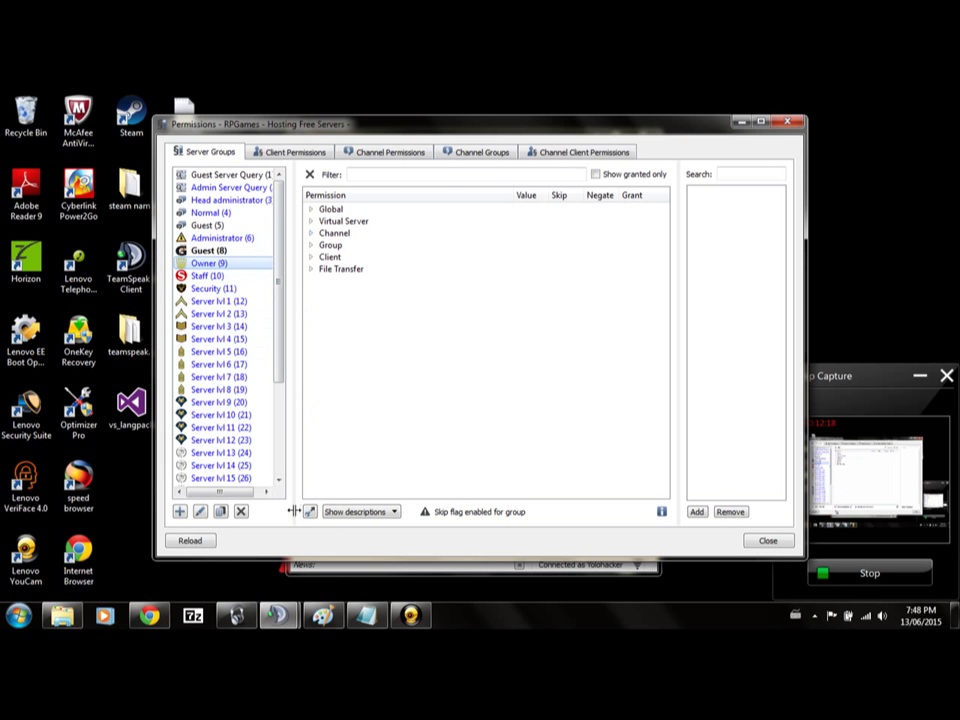
{"action": "left_click", "coordinate": [310, 511]}
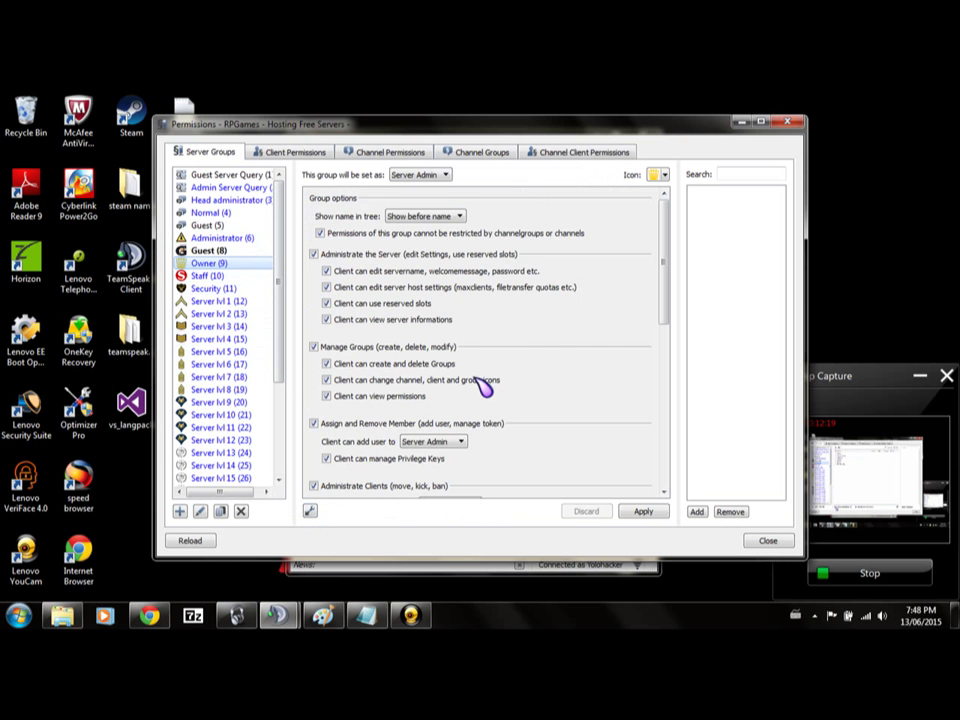
{"action": "left_click", "coordinate": [316, 513]}
{"action": "left_click", "coordinate": [316, 513]}
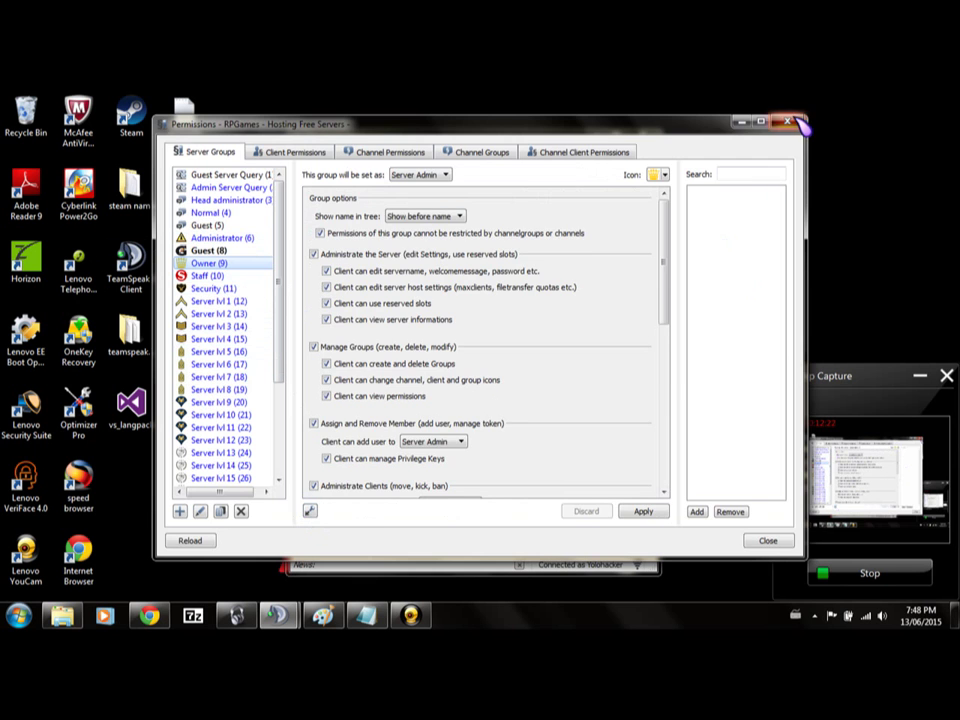
{"action": "left_click", "coordinate": [790, 121]}
{"action": "left_click", "coordinate": [530, 157]}
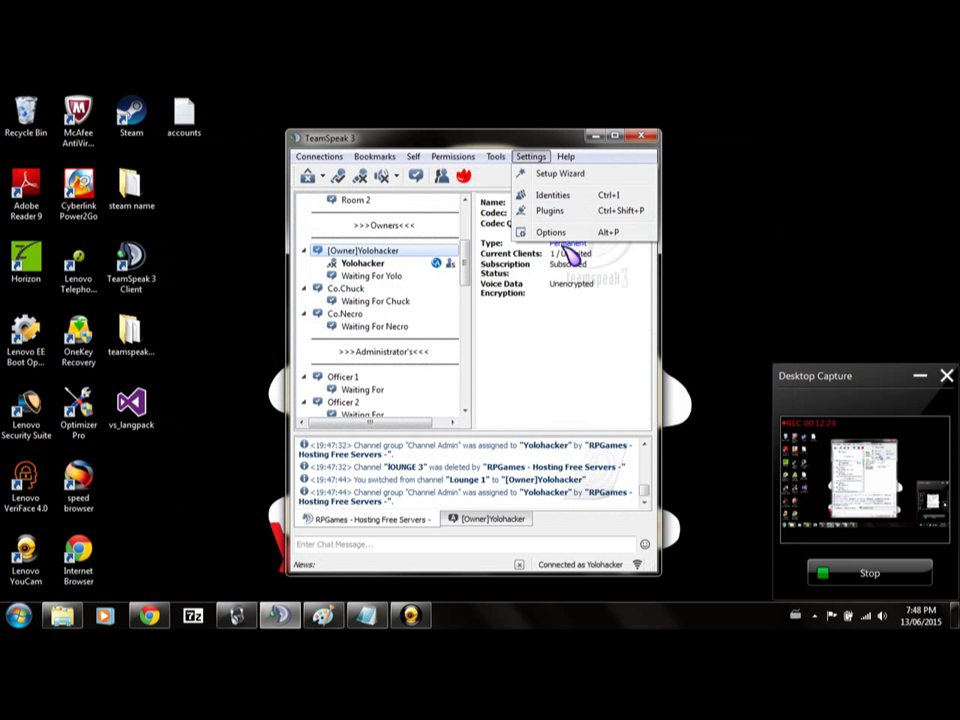
{"action": "left_click", "coordinate": [562, 234]}
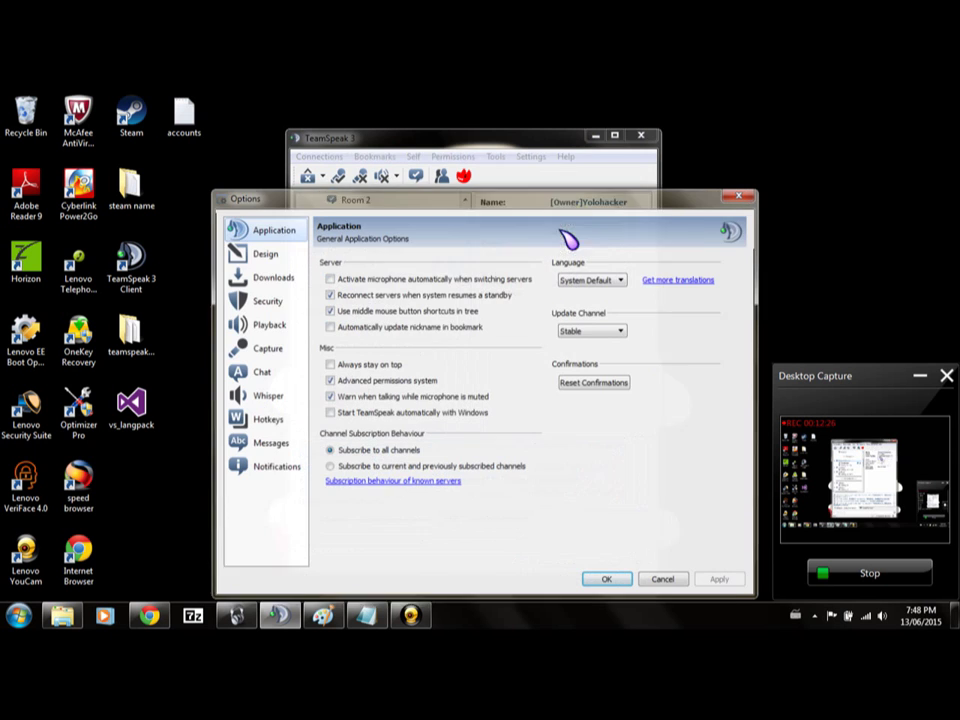
{"action": "left_click", "coordinate": [332, 385]}
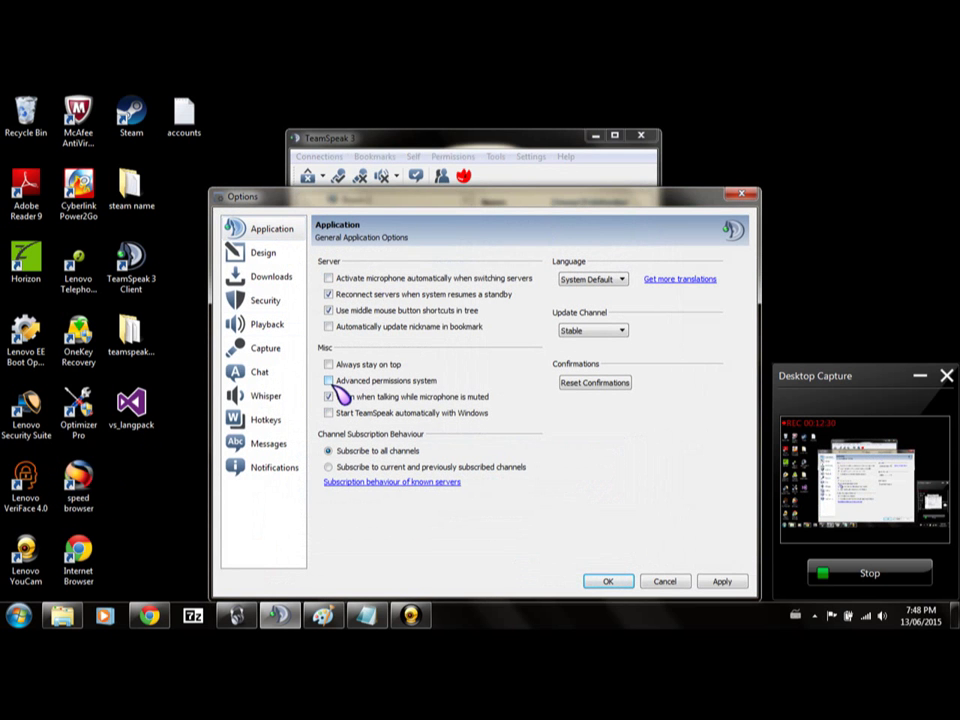
{"action": "left_click", "coordinate": [330, 382]}
{"action": "left_click", "coordinate": [618, 581]}
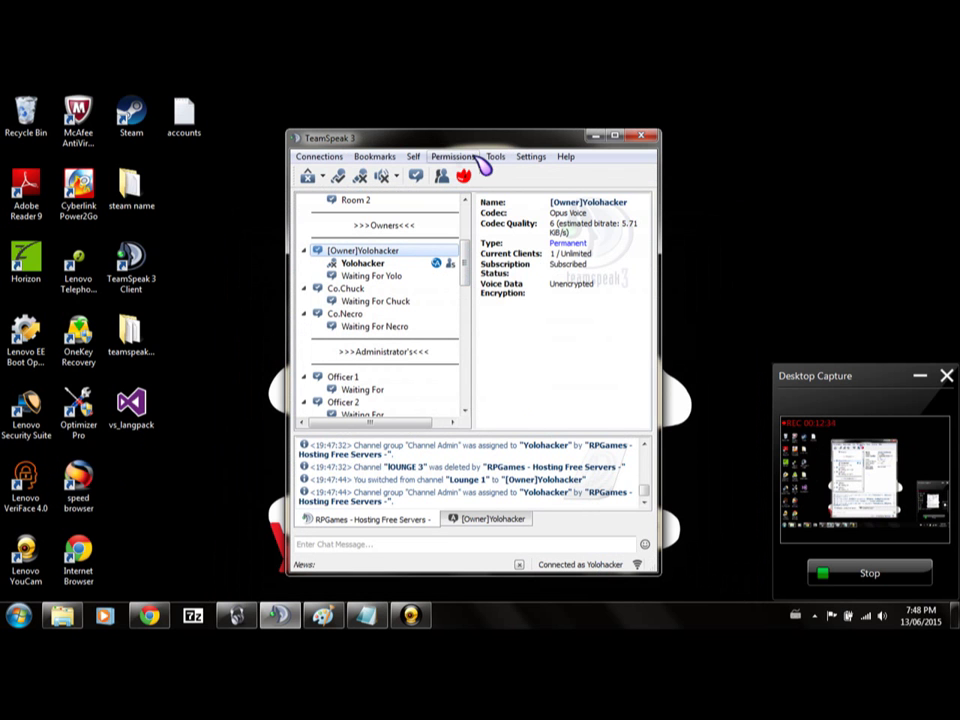
{"action": "left_click", "coordinate": [533, 157]}
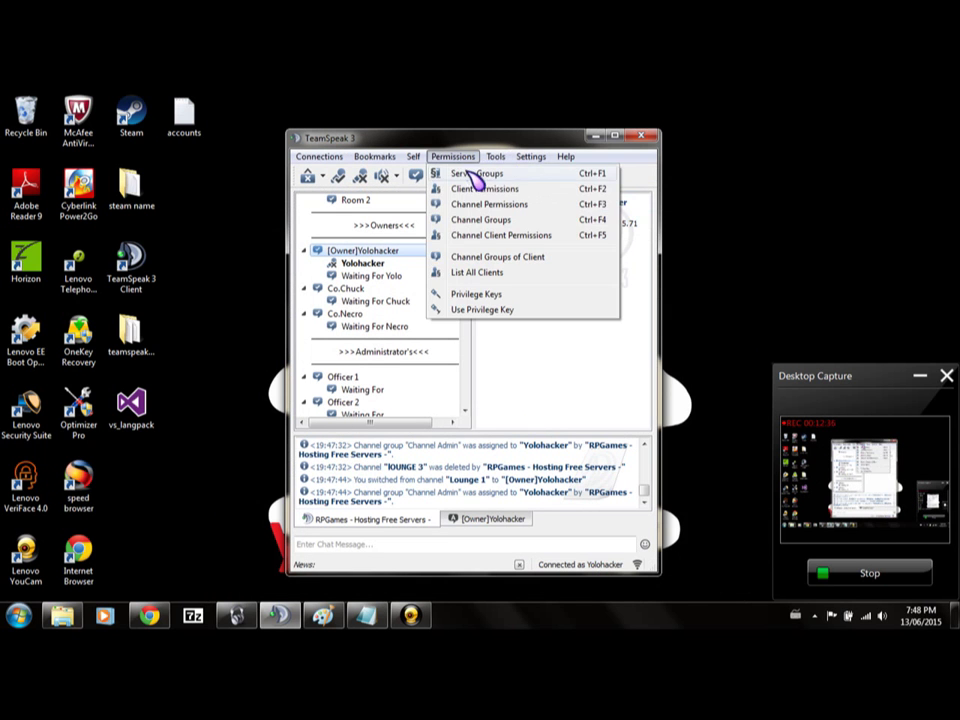
{"action": "left_click", "coordinate": [470, 177]}
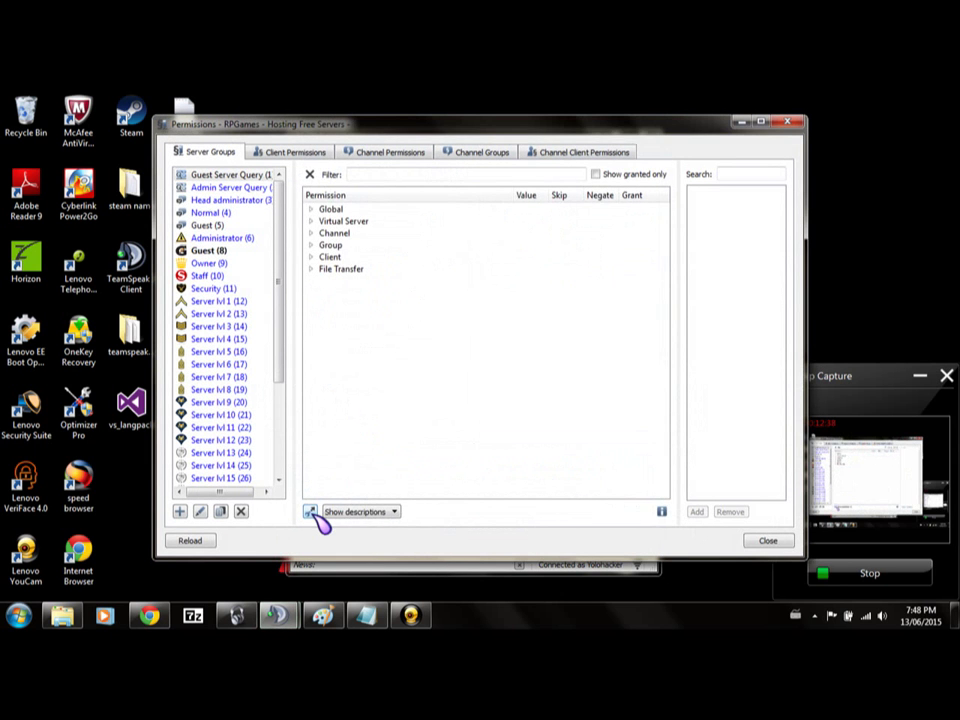
{"action": "left_click", "coordinate": [311, 512]}
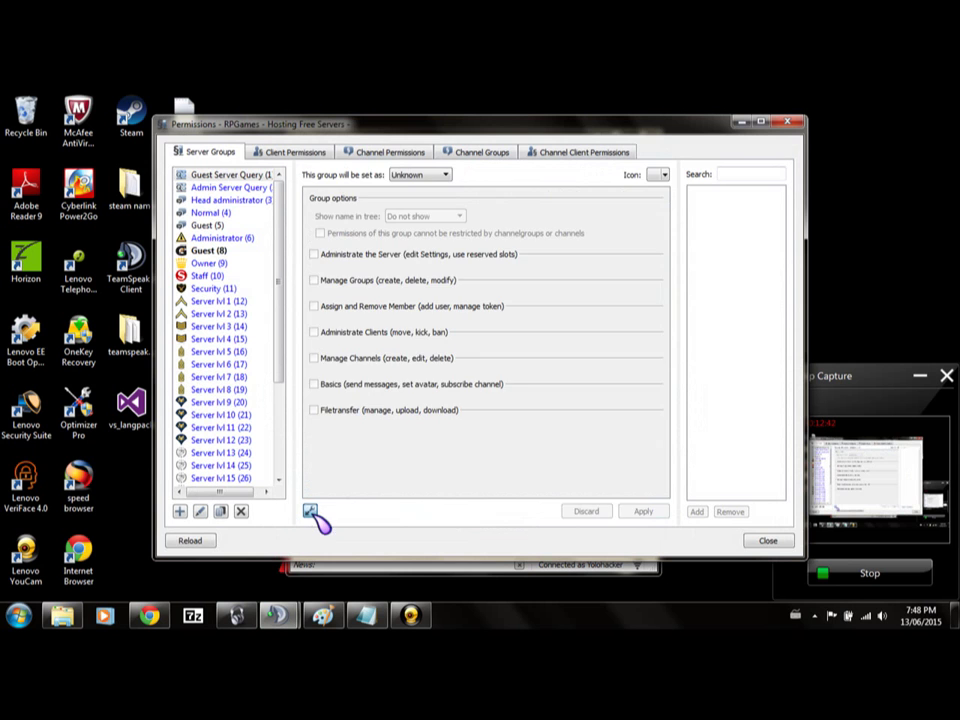
{"action": "left_click", "coordinate": [311, 512]}
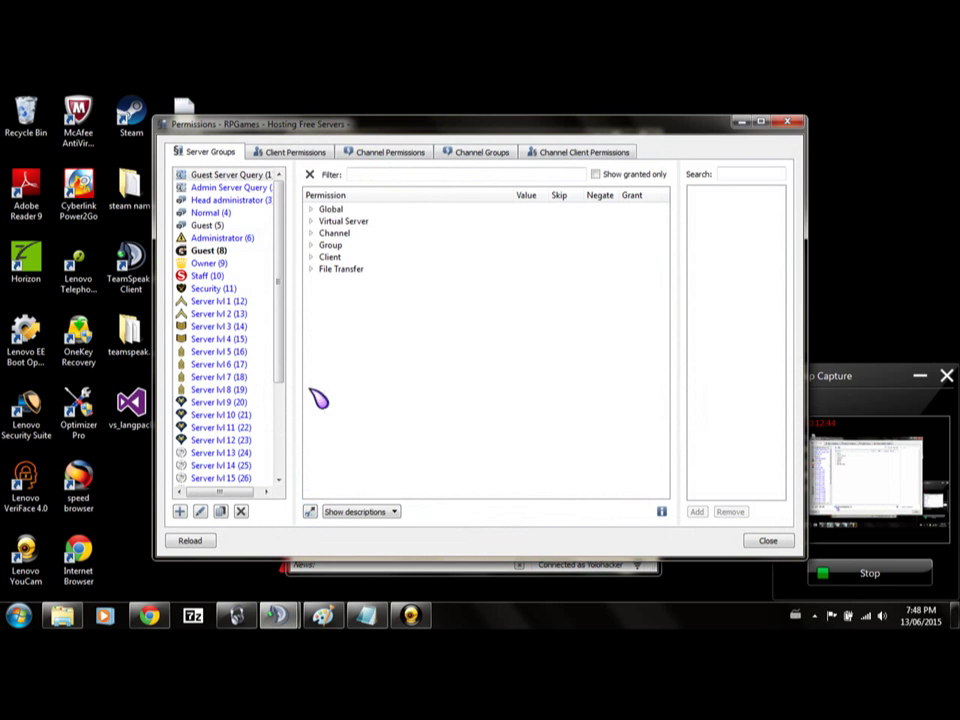
{"action": "left_click", "coordinate": [311, 257]}
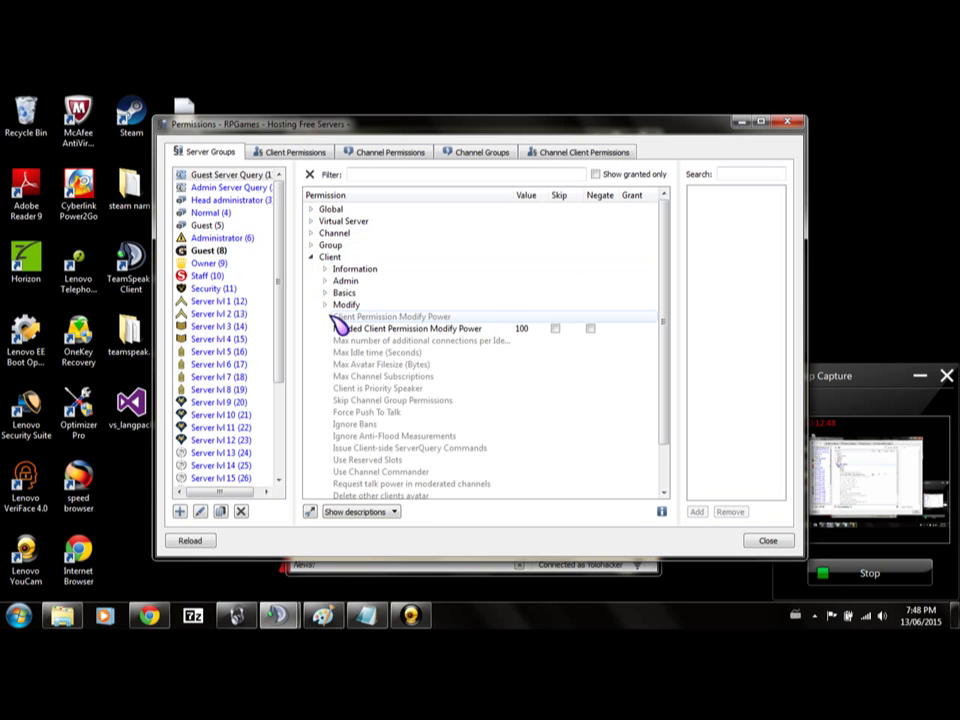
{"action": "left_click", "coordinate": [244, 266]}
{"action": "scroll", "coordinate": [392, 346], "scroll_direction": "down", "scroll_amount": 2}
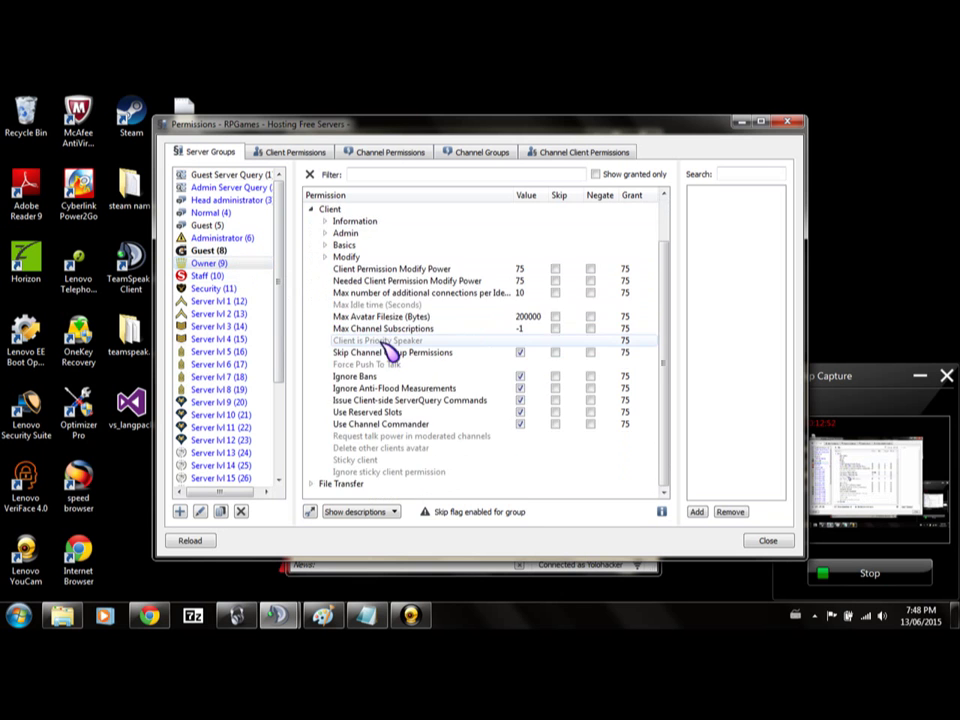
{"action": "left_click", "coordinate": [325, 234]}
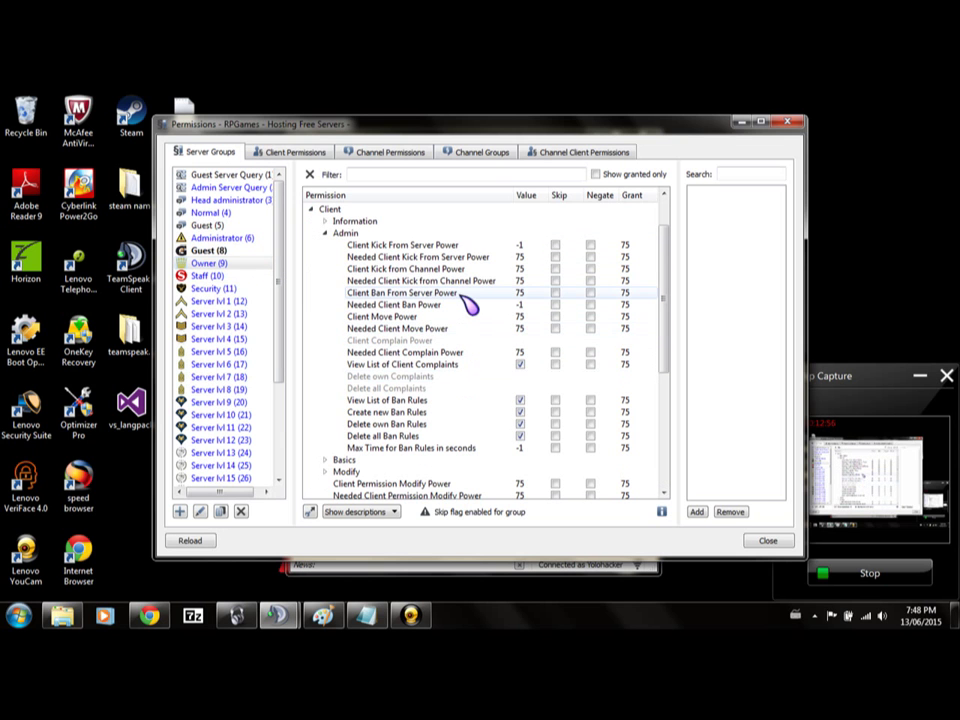
{"action": "mouse_move", "coordinate": [448, 309]}
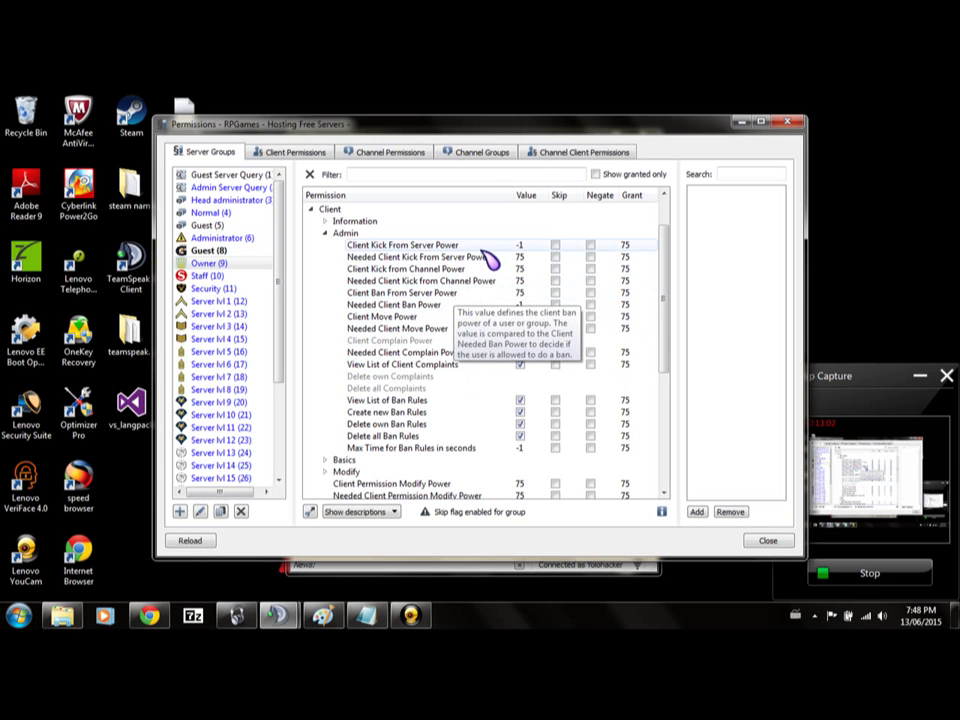
{"action": "mouse_move", "coordinate": [495, 257]}
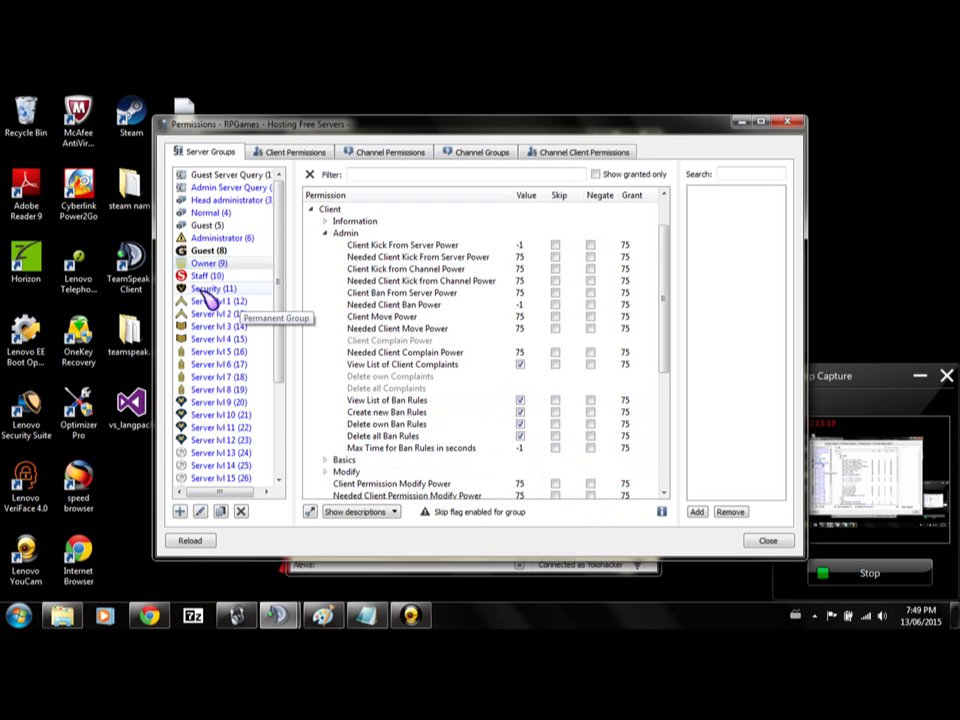
{"action": "left_click", "coordinate": [251, 199]}
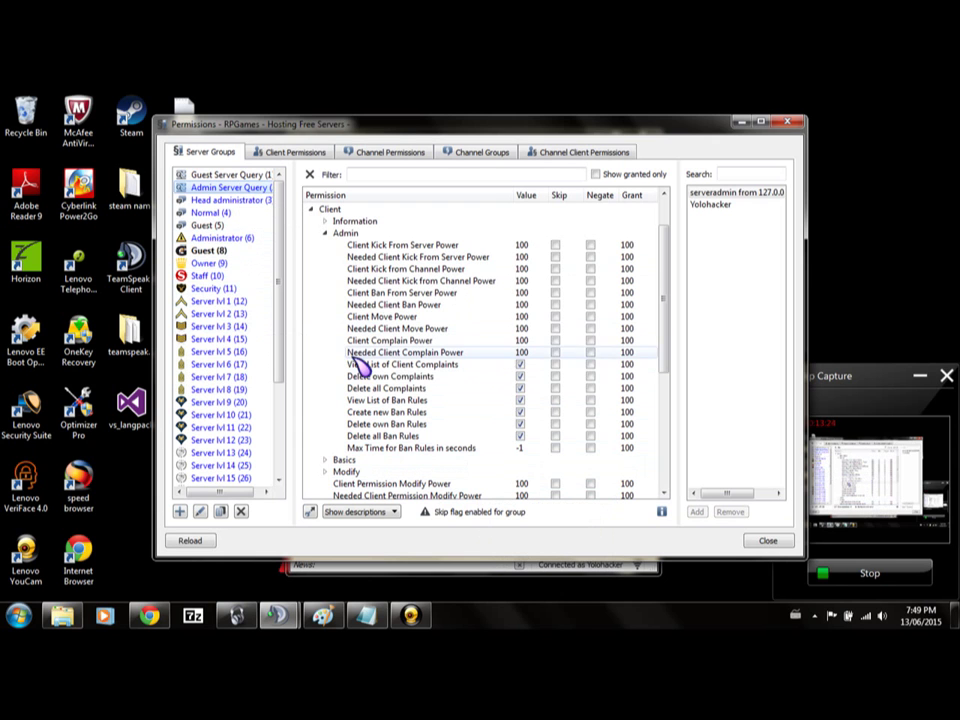
{"action": "left_click", "coordinate": [208, 264]}
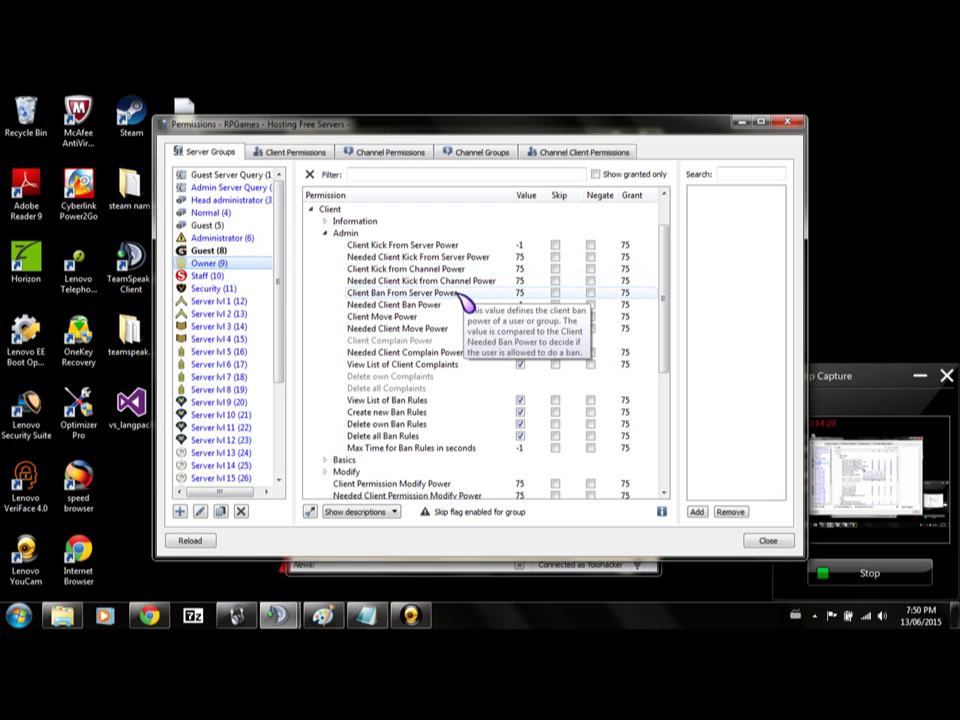
Re-add Needed Client Ban Power at 75 and Client Ban From Server Power at 100.
{"action": "right_click", "coordinate": [458, 298]}
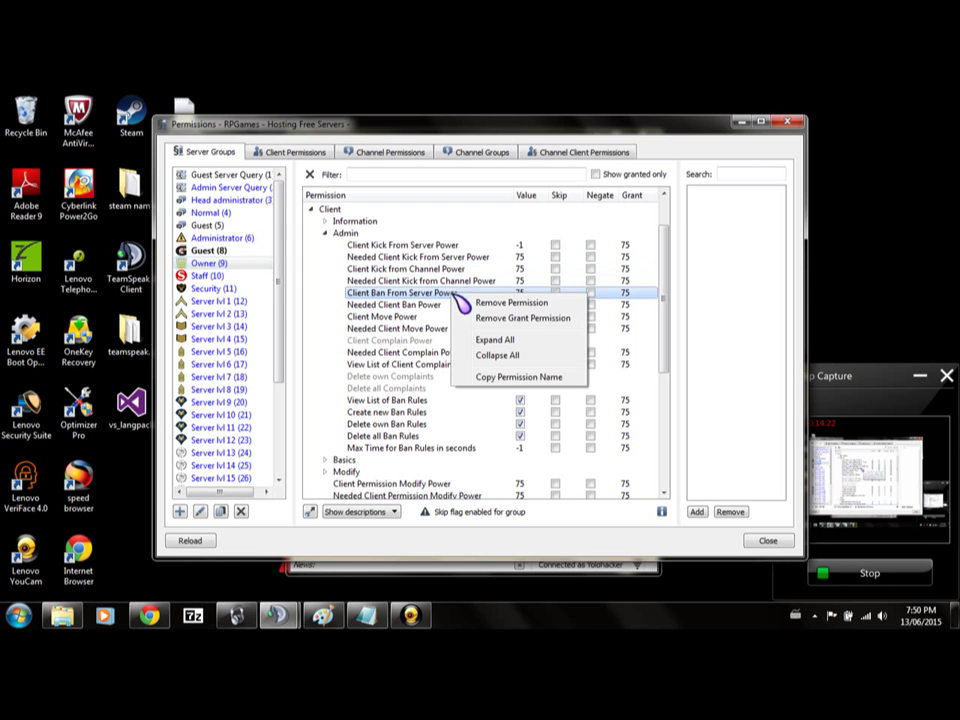
{"action": "left_click", "coordinate": [516, 314]}
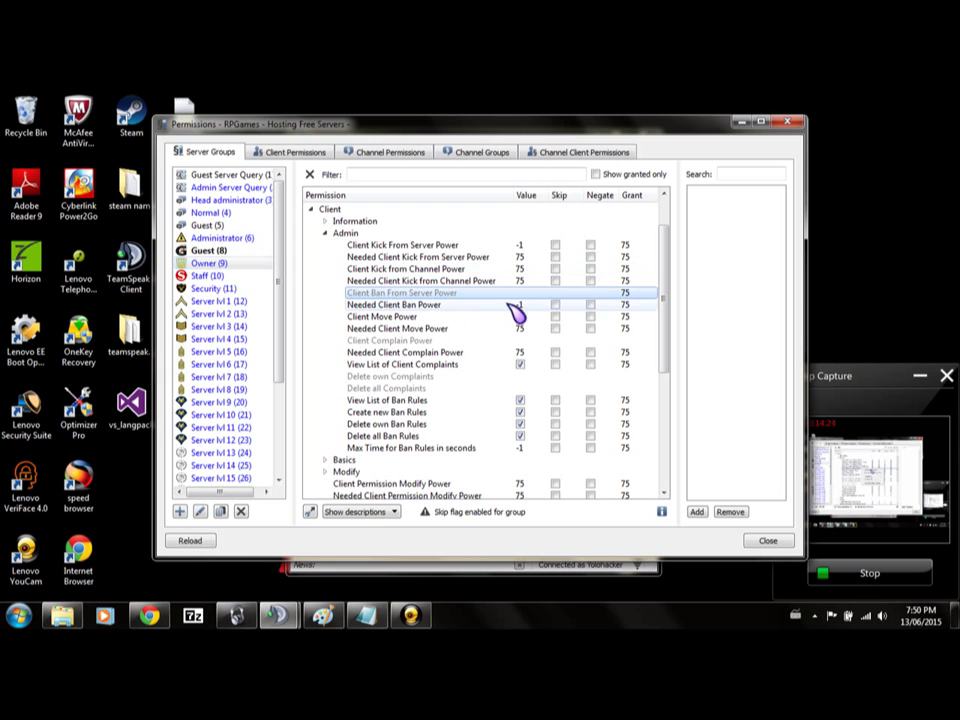
{"action": "right_click", "coordinate": [508, 313]}
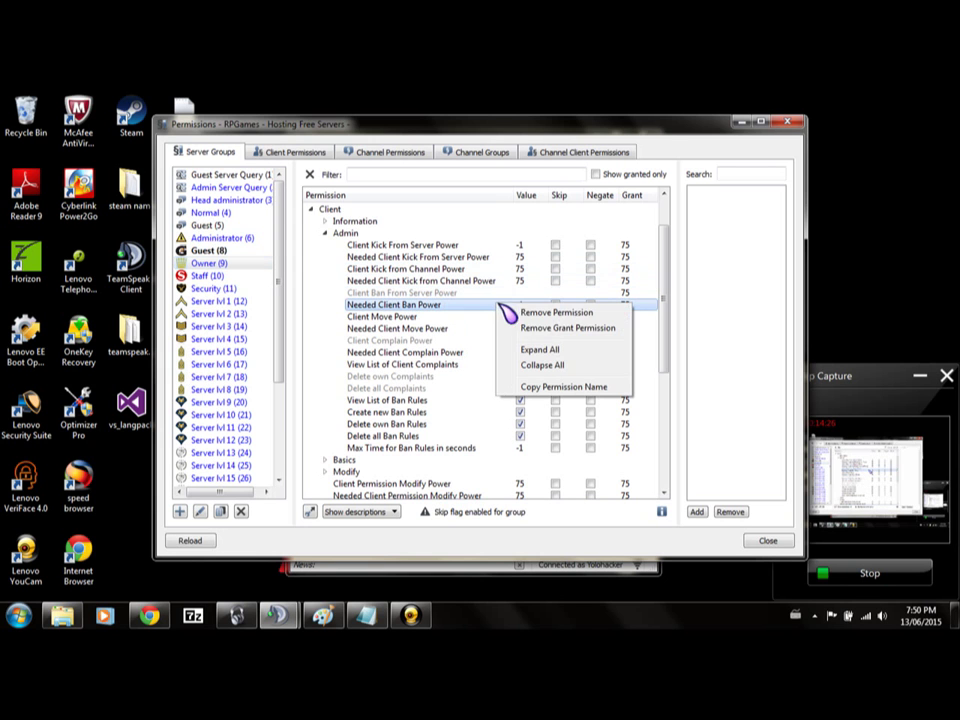
{"action": "left_click", "coordinate": [555, 313]}
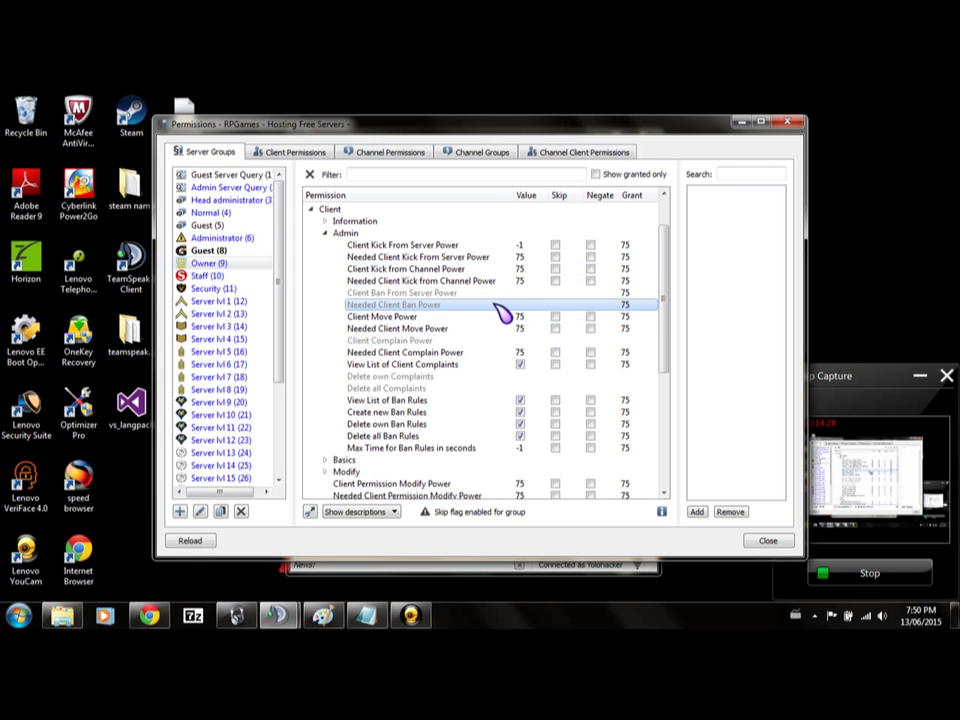
{"action": "right_click", "coordinate": [506, 305]}
{"action": "left_click", "coordinate": [545, 316]}
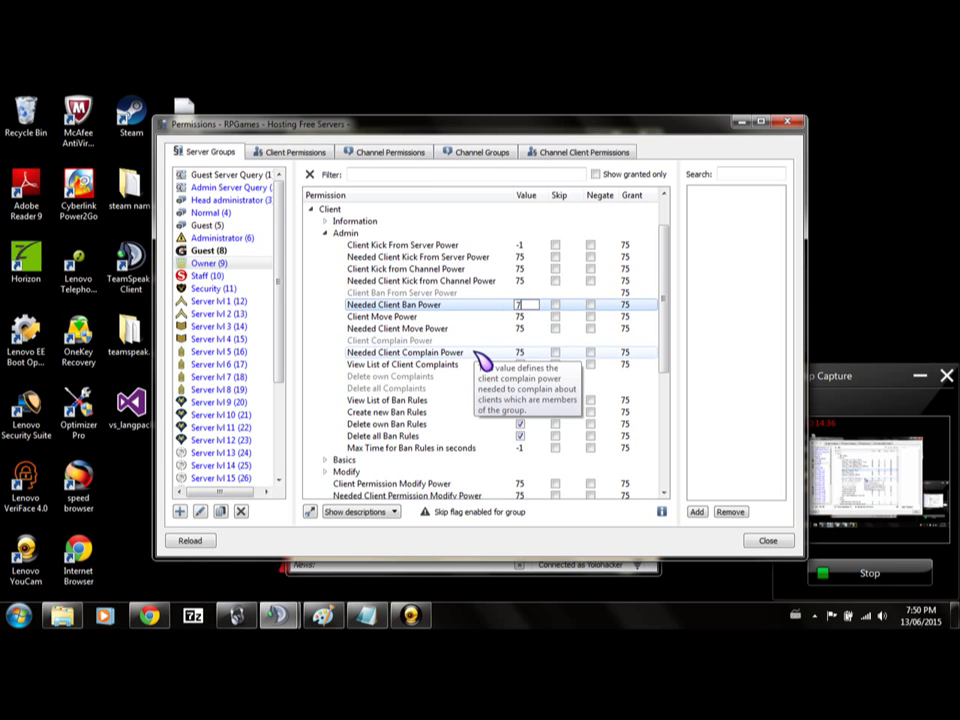
{"action": "key", "text": "Return"}
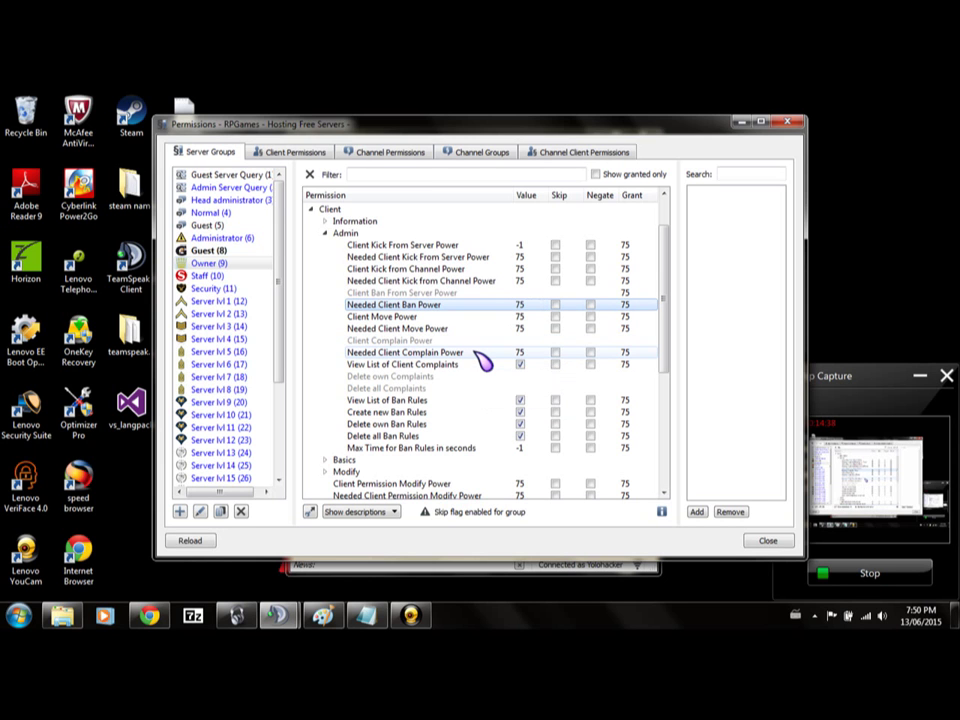
{"action": "right_click", "coordinate": [490, 293]}
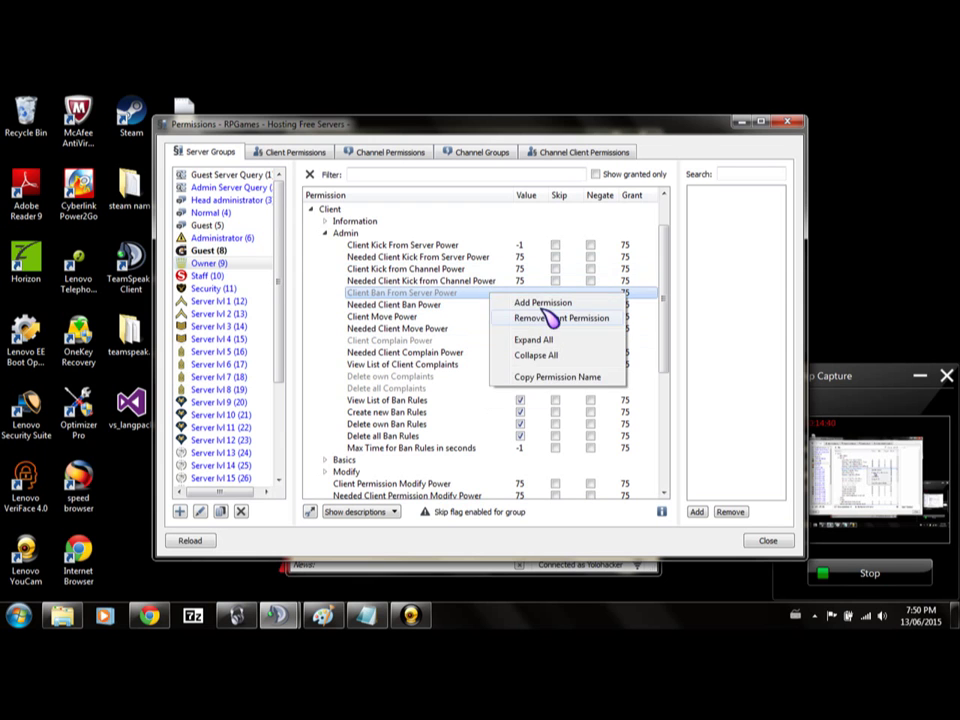
{"action": "left_click", "coordinate": [545, 303]}
{"action": "key", "text": "Return"}
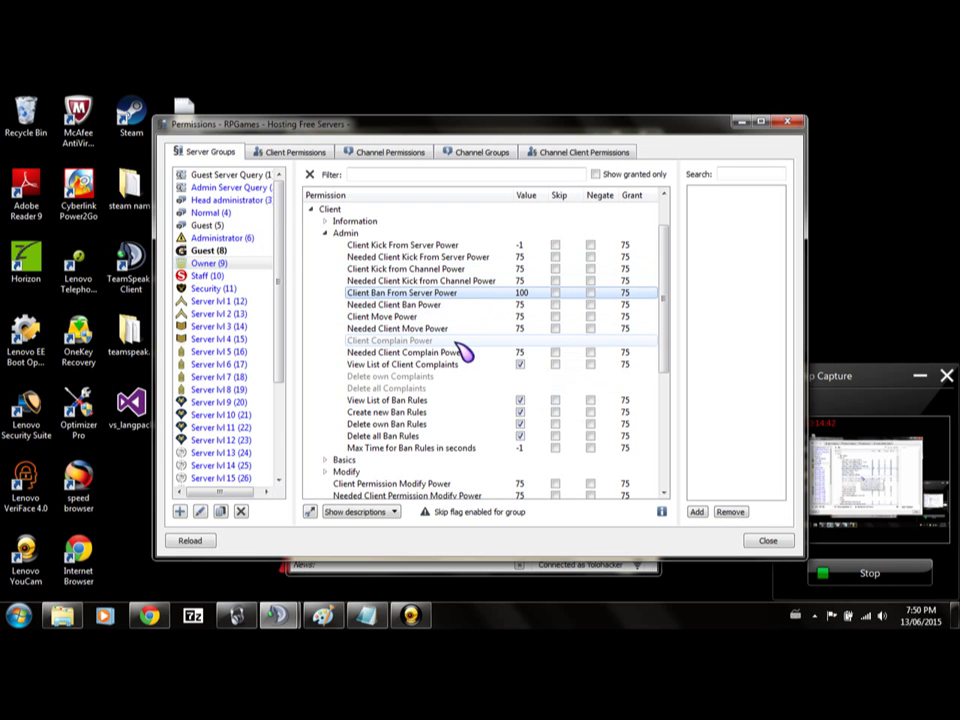
Set Needed Client Kick From Server and From Channel Power both to 100.
{"action": "right_click", "coordinate": [476, 266]}
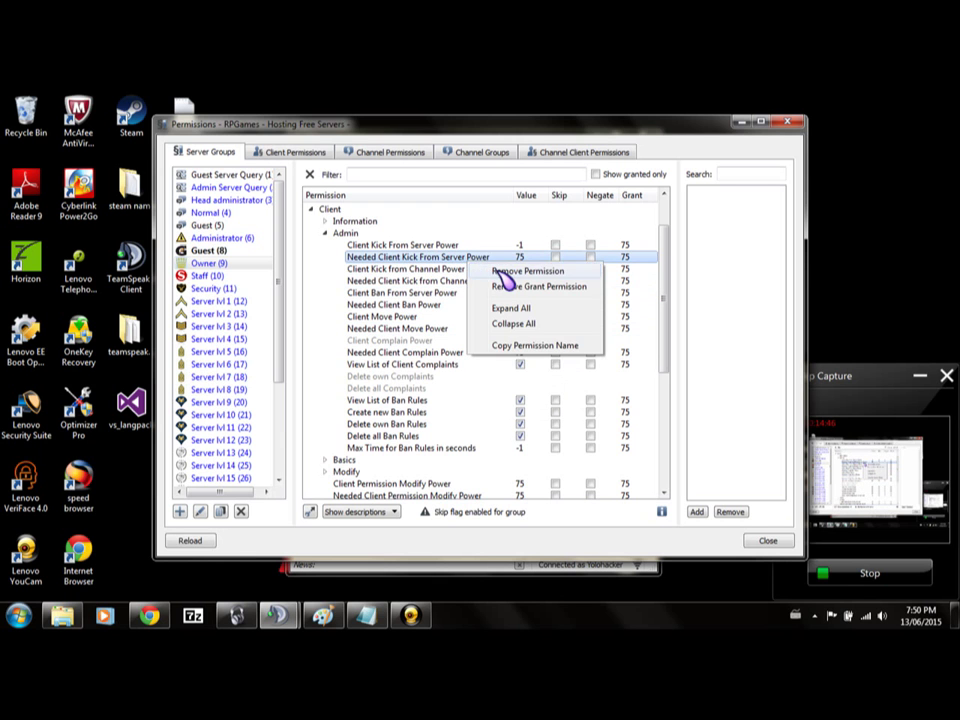
{"action": "left_click", "coordinate": [505, 274]}
{"action": "right_click", "coordinate": [505, 258]}
{"action": "left_click", "coordinate": [530, 263]}
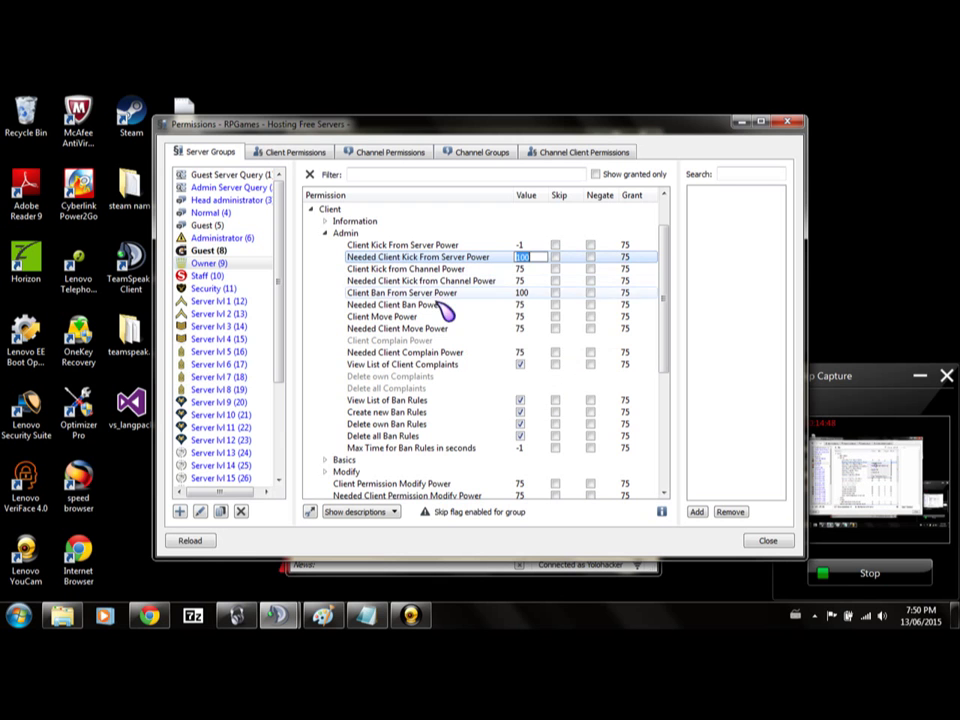
{"action": "right_click", "coordinate": [439, 307]}
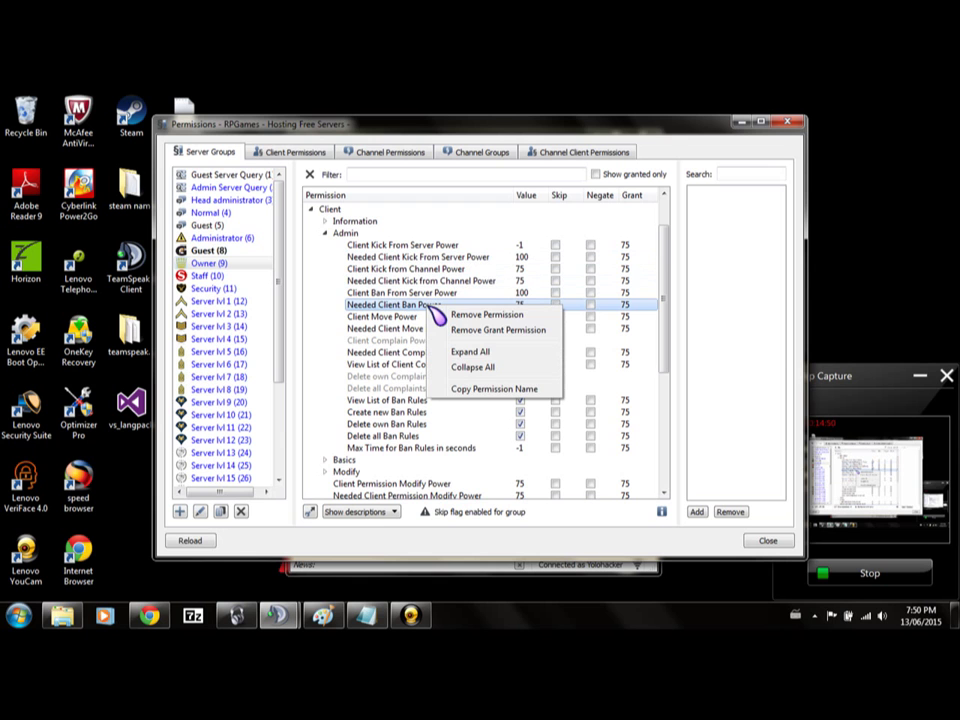
{"action": "right_click", "coordinate": [439, 273]}
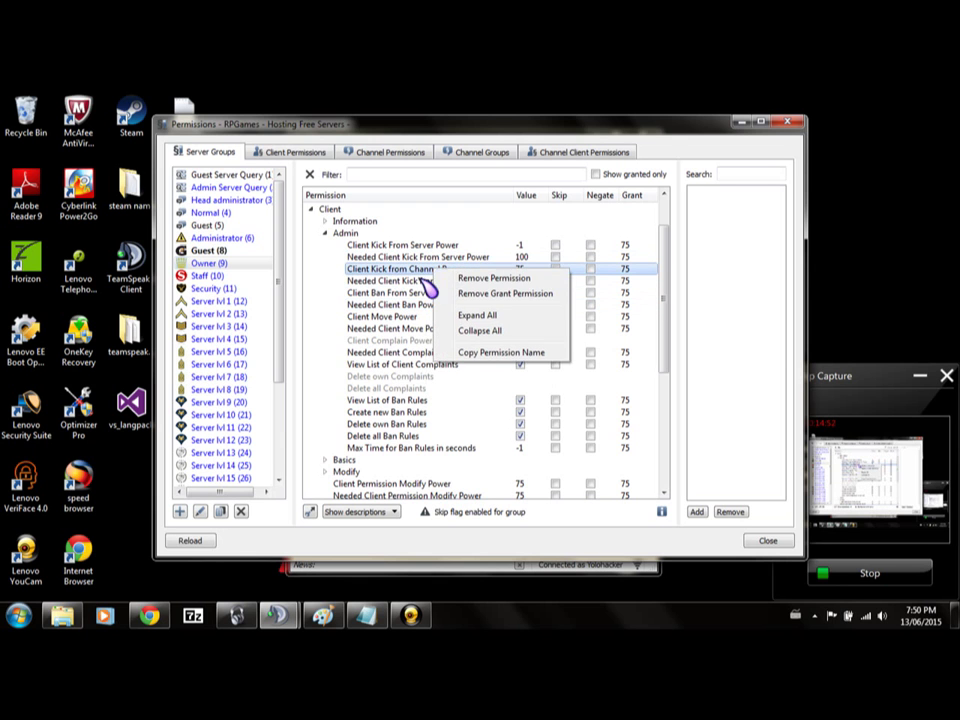
{"action": "right_click", "coordinate": [433, 283]}
{"action": "left_click", "coordinate": [452, 288]}
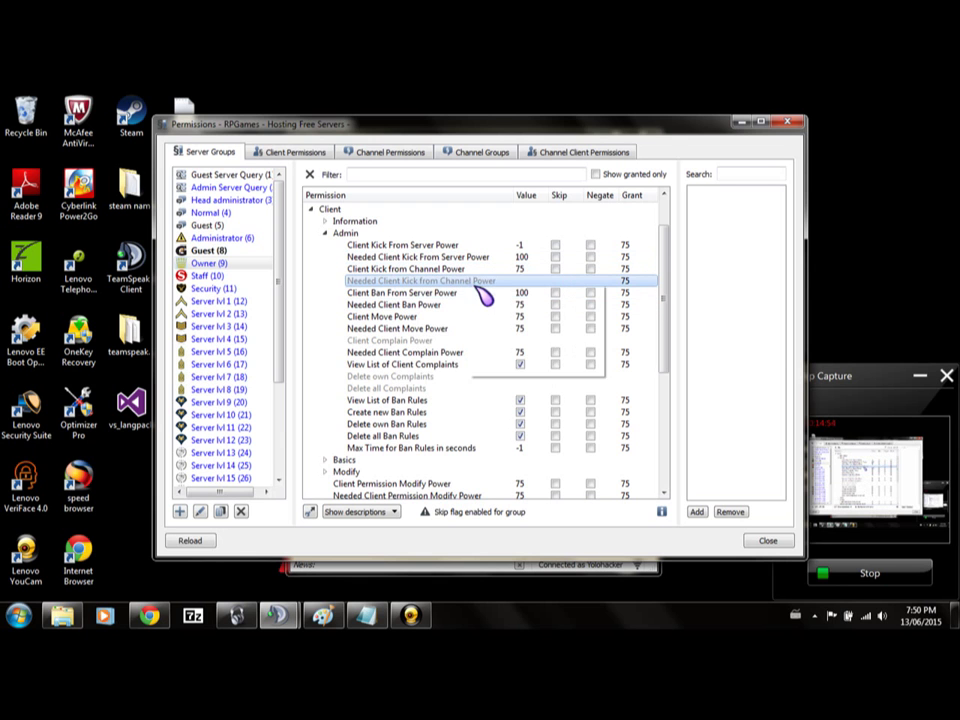
{"action": "left_click", "coordinate": [493, 294]}
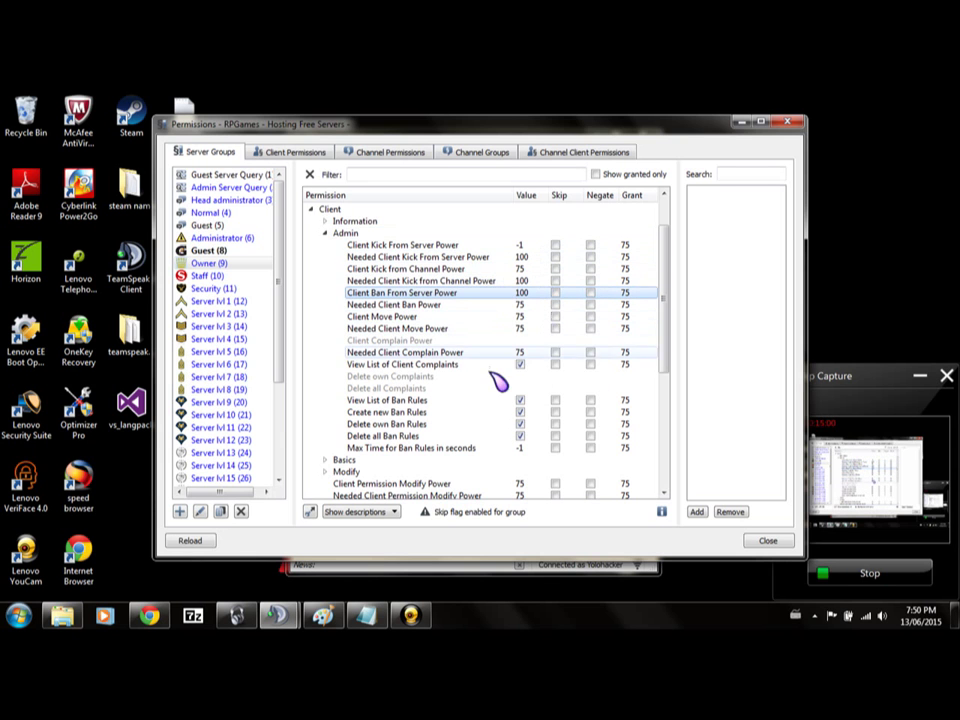
Collapse the Admin permissions category and expand Modify.
{"action": "scroll", "coordinate": [497, 382], "scroll_direction": "down", "scroll_amount": 4}
{"action": "scroll", "coordinate": [420, 306], "scroll_direction": "up", "scroll_amount": 5}
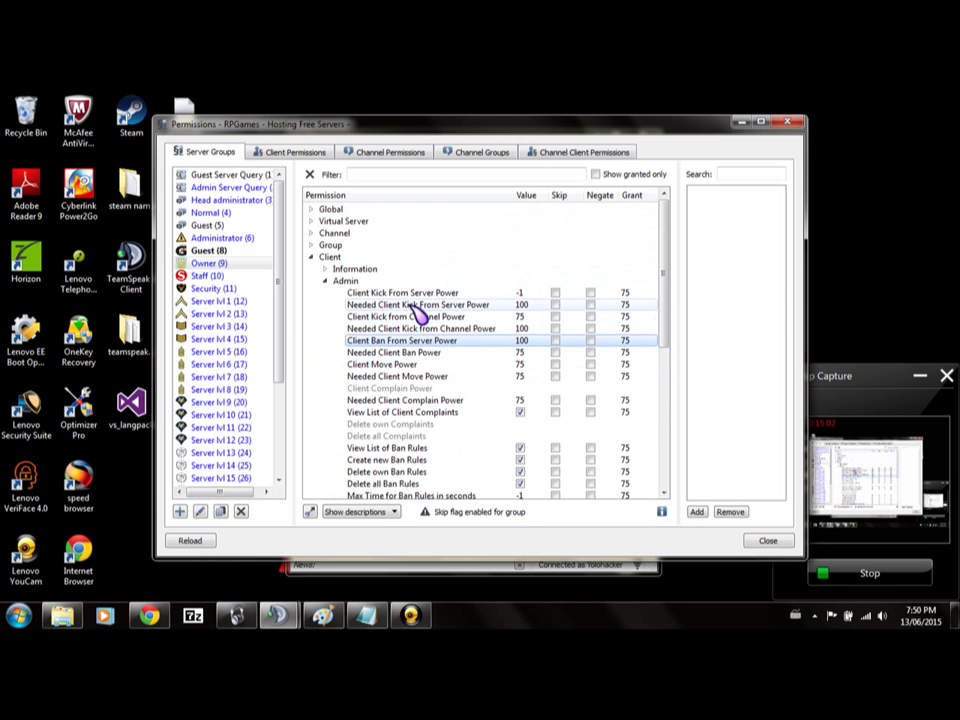
{"action": "left_click", "coordinate": [325, 282]}
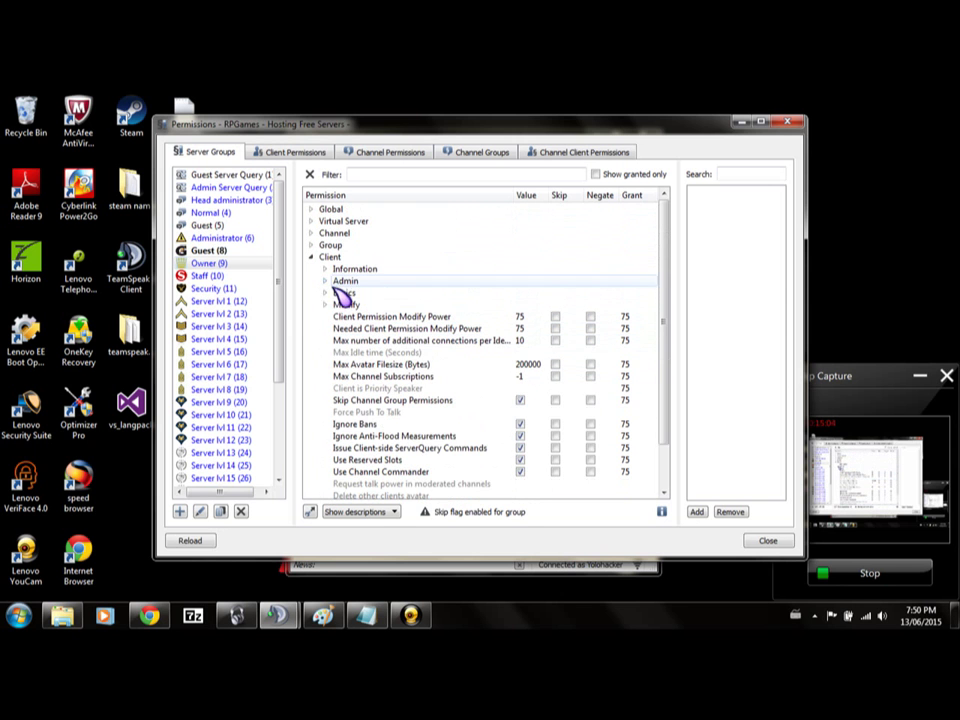
{"action": "left_click", "coordinate": [324, 305]}
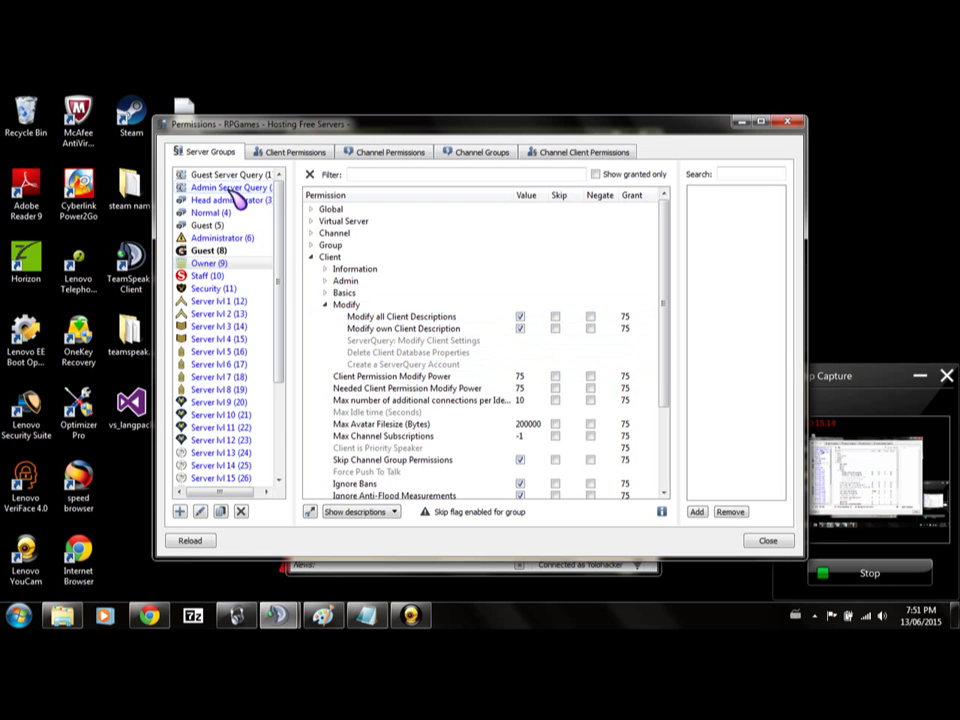
Return to the Admin category and re-add Client Ban From Server Power at 75.
{"action": "left_click", "coordinate": [327, 304]}
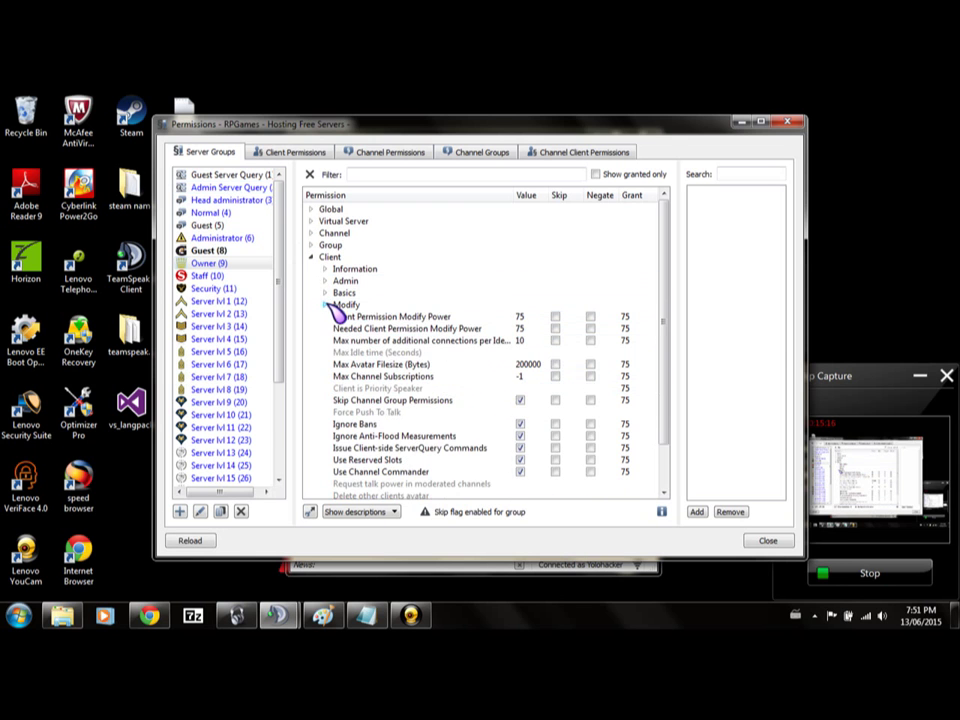
{"action": "left_click", "coordinate": [324, 281]}
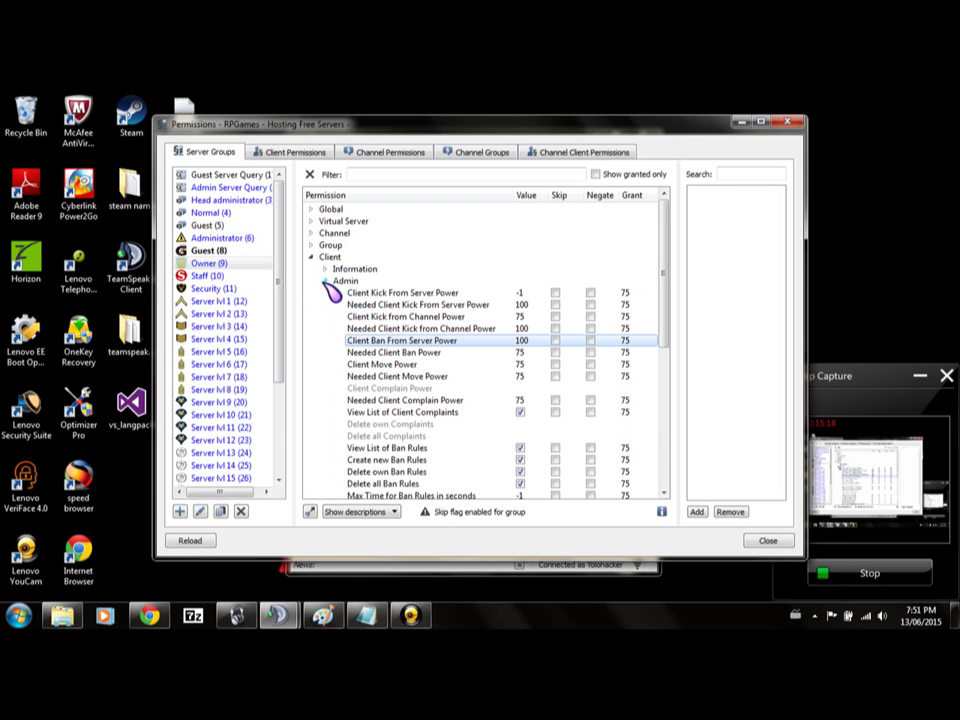
{"action": "right_click", "coordinate": [495, 352]}
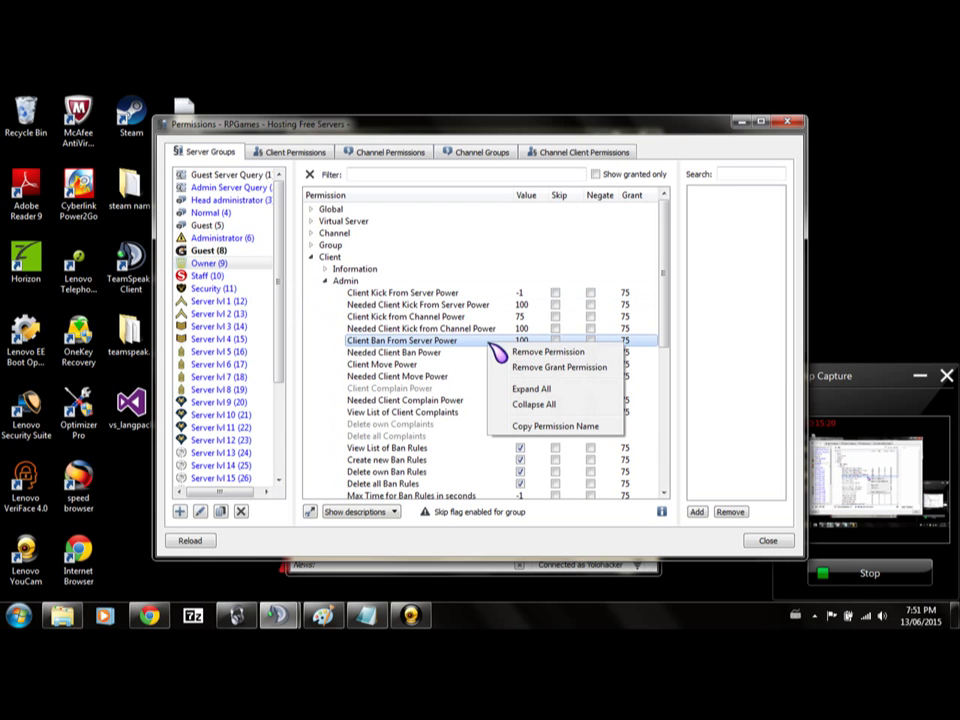
{"action": "left_click", "coordinate": [556, 354]}
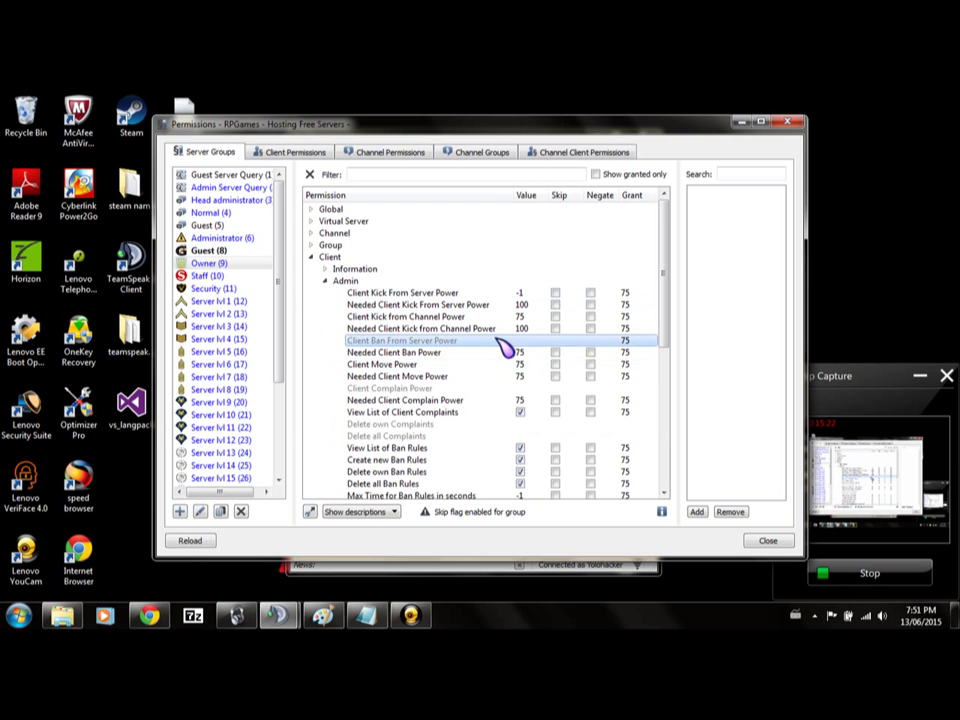
{"action": "right_click", "coordinate": [506, 342]}
{"action": "left_click", "coordinate": [540, 352]}
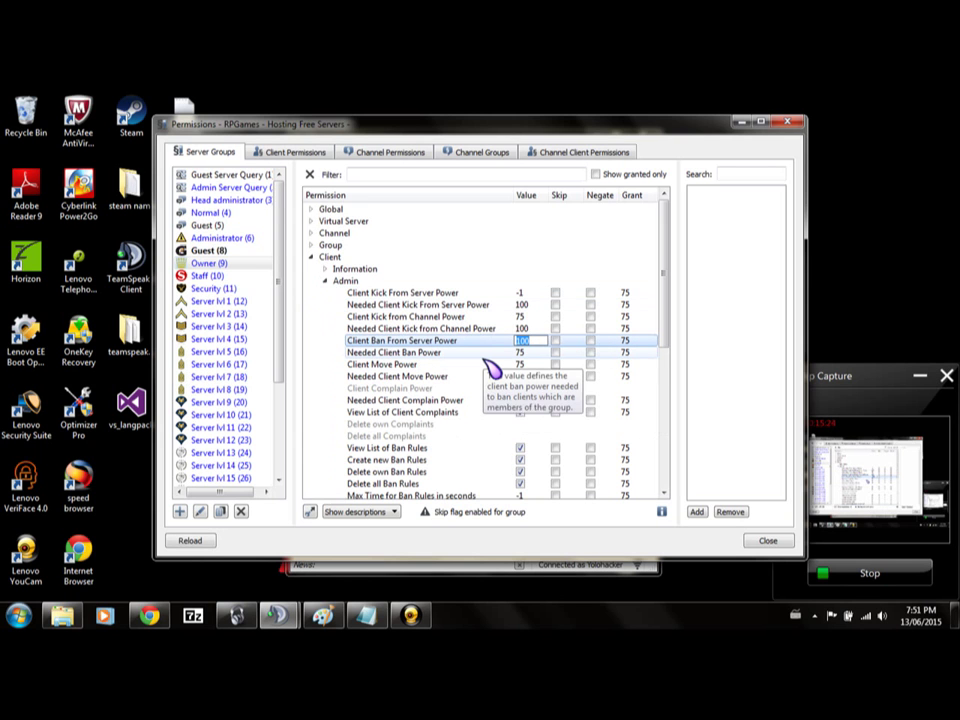
{"action": "key", "text": "Return"}
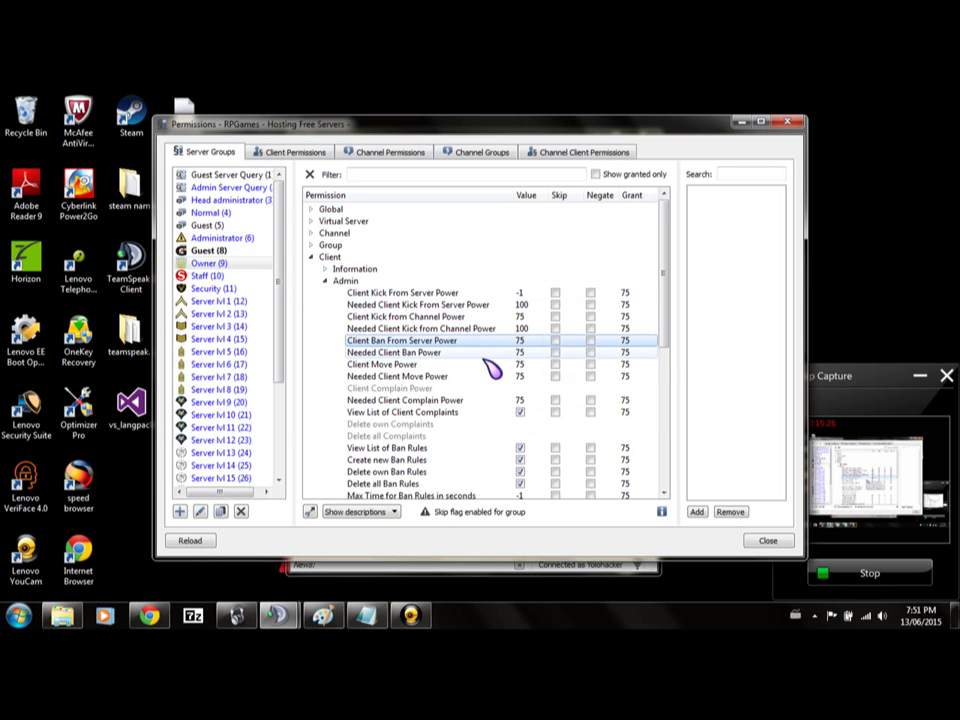
Remove and re-add the Needed Client Kick from Channel Power permission.
{"action": "right_click", "coordinate": [508, 328]}
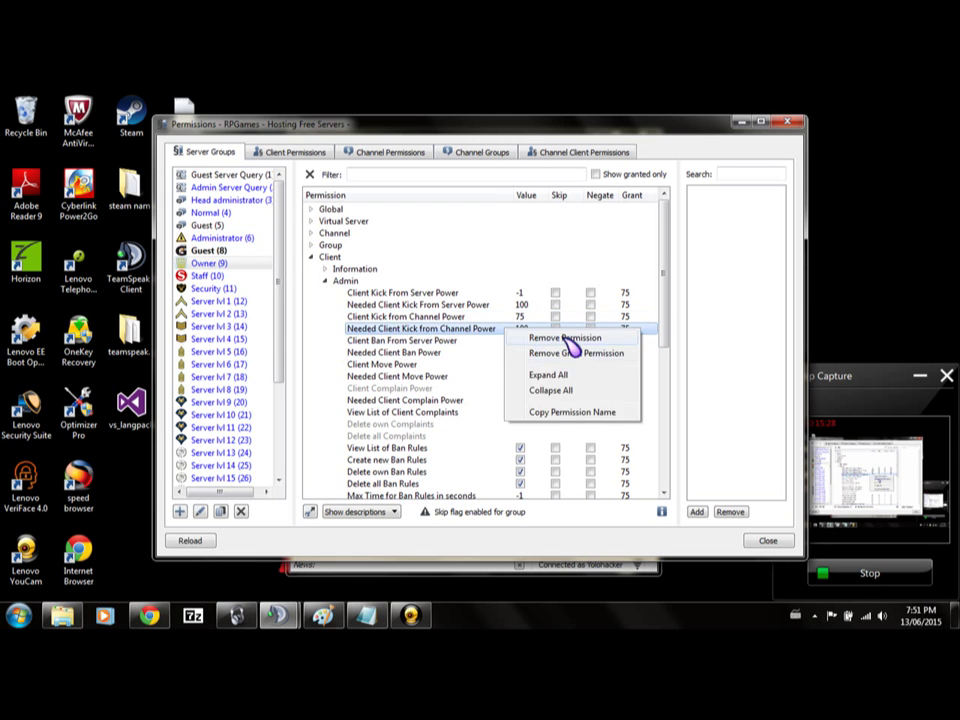
{"action": "left_click", "coordinate": [530, 337]}
{"action": "right_click", "coordinate": [506, 331]}
{"action": "left_click", "coordinate": [550, 335]}
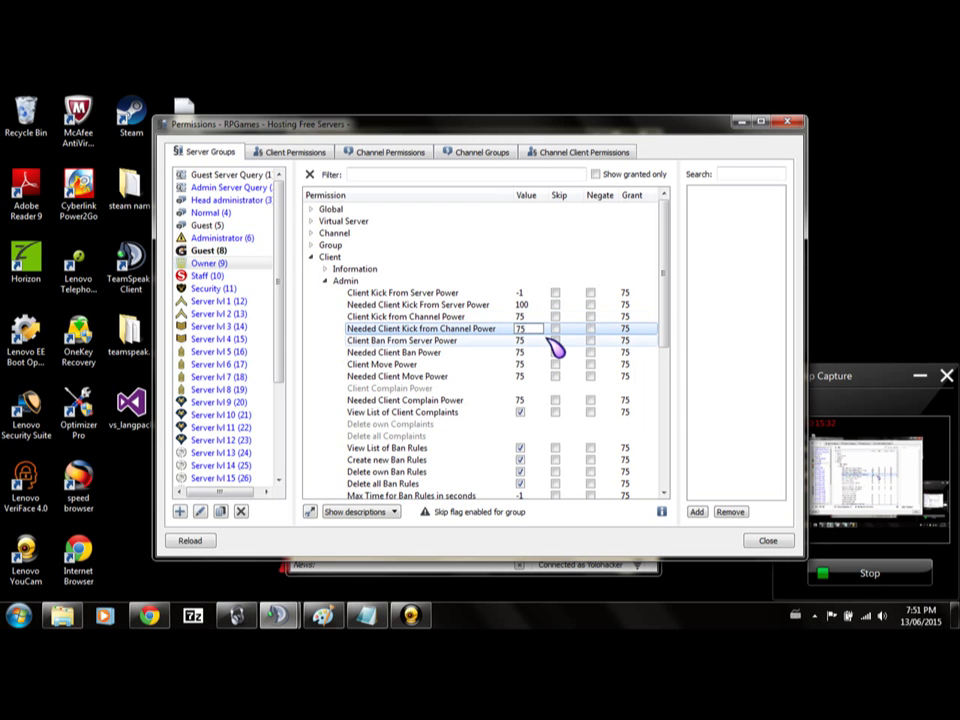
Re-add Needed Client Kick From Server Power with value 75.
{"action": "right_click", "coordinate": [518, 303]}
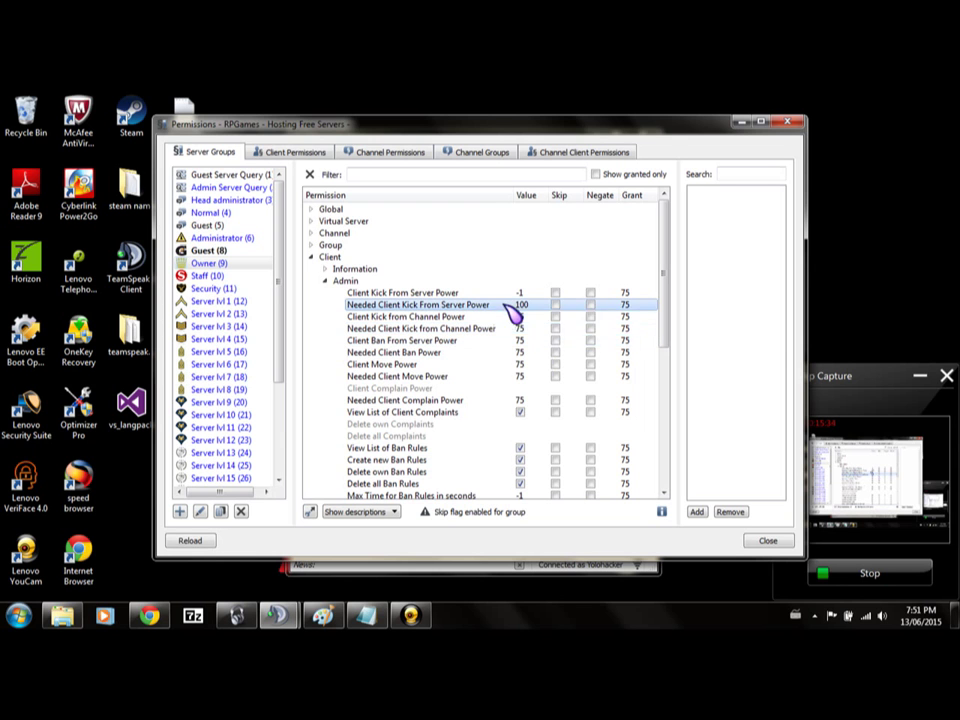
{"action": "left_click", "coordinate": [525, 313]}
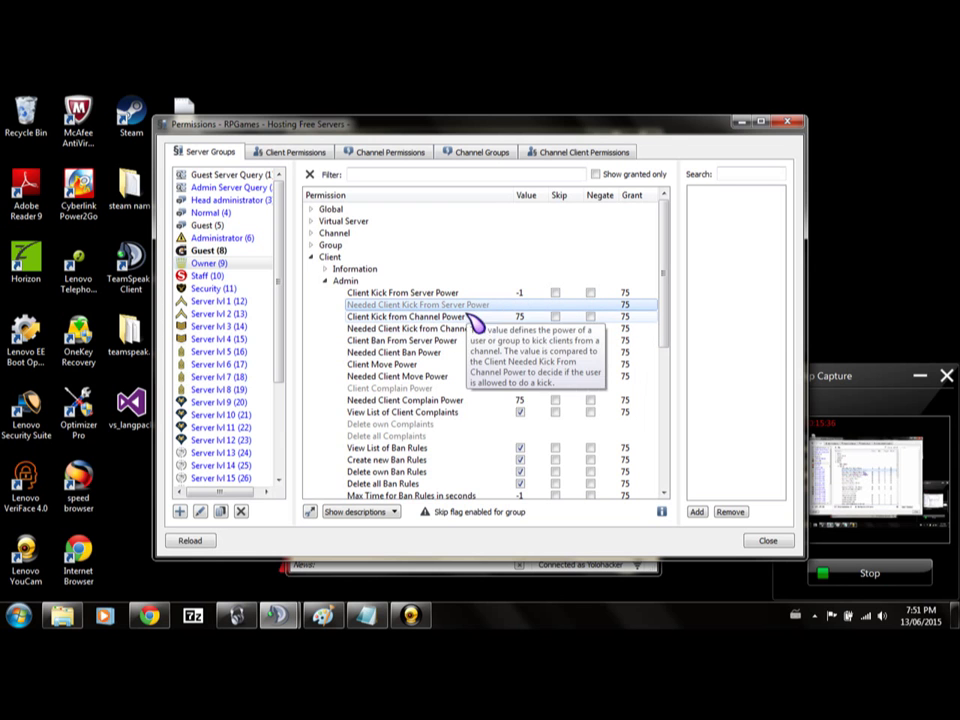
{"action": "right_click", "coordinate": [505, 310]}
{"action": "left_click", "coordinate": [512, 316]}
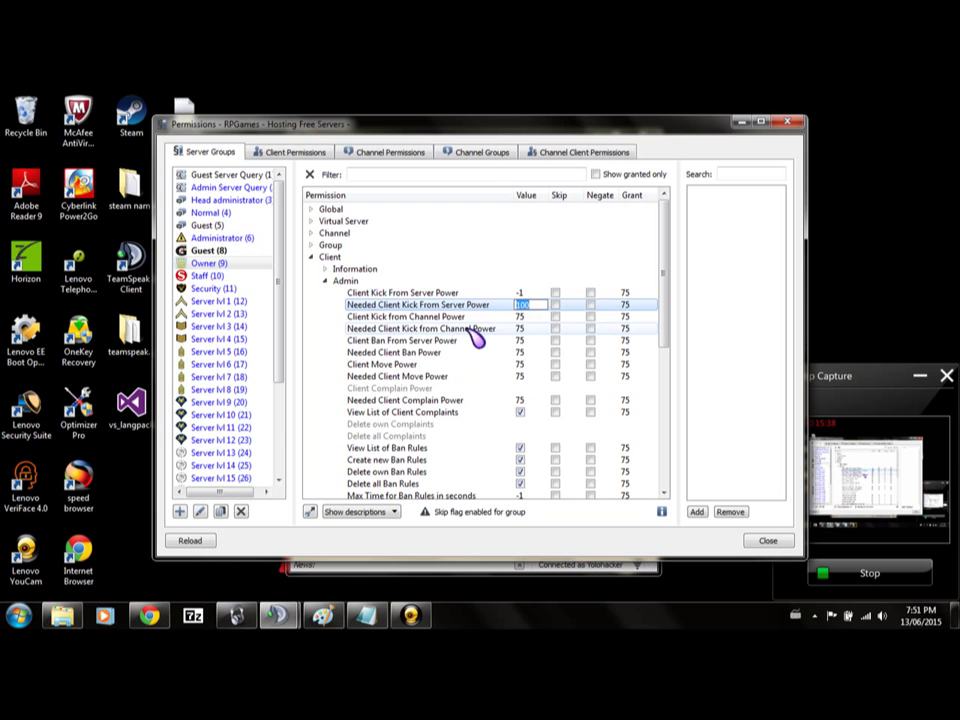
{"action": "key", "text": "Return"}
{"action": "scroll", "coordinate": [478, 338], "scroll_direction": "down", "scroll_amount": 3}
{"action": "scroll", "coordinate": [480, 328], "scroll_direction": "up", "scroll_amount": 3}
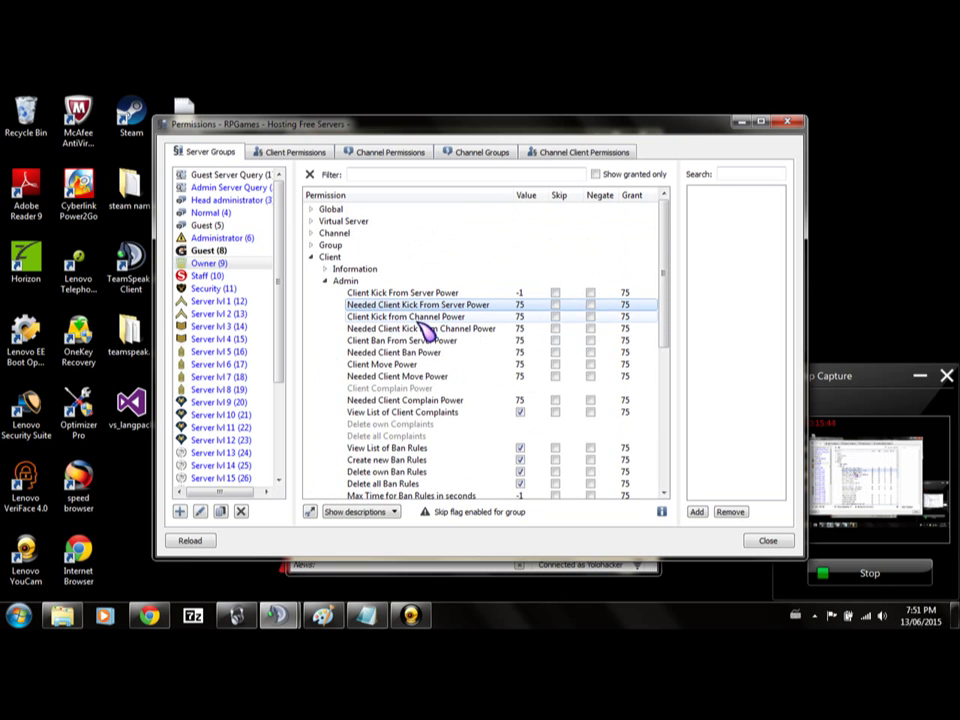
{"action": "left_click", "coordinate": [238, 188]}
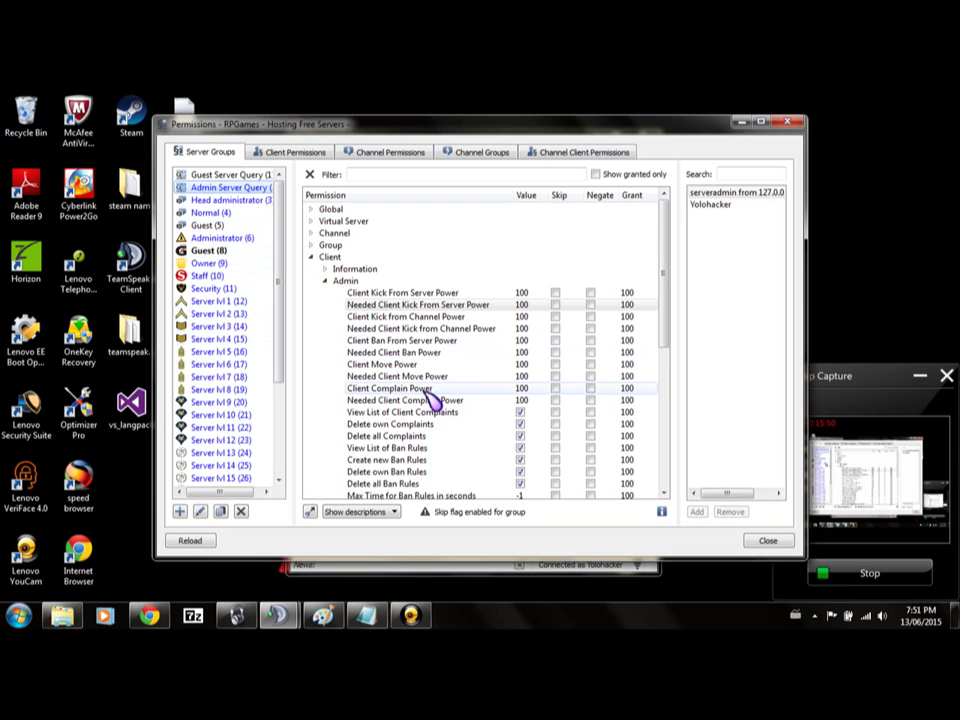
{"action": "scroll", "coordinate": [428, 396], "scroll_direction": "down", "scroll_amount": 5}
{"action": "scroll", "coordinate": [427, 410], "scroll_direction": "down", "scroll_amount": 2}
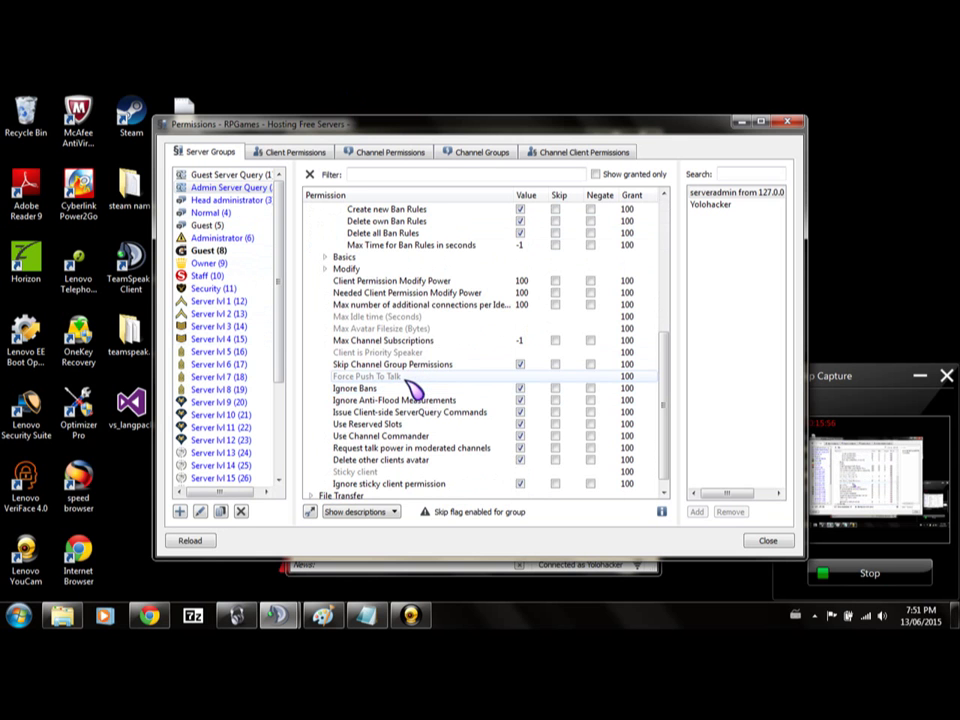
{"action": "scroll", "coordinate": [413, 390], "scroll_direction": "up", "scroll_amount": 5}
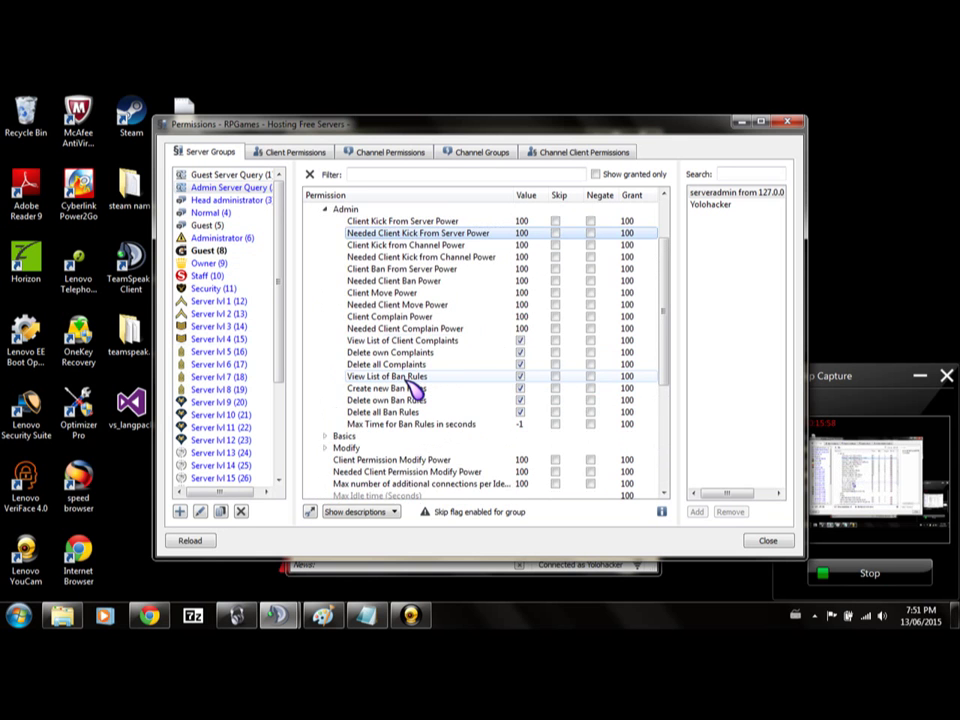
{"action": "scroll", "coordinate": [410, 388], "scroll_direction": "up", "scroll_amount": 1}
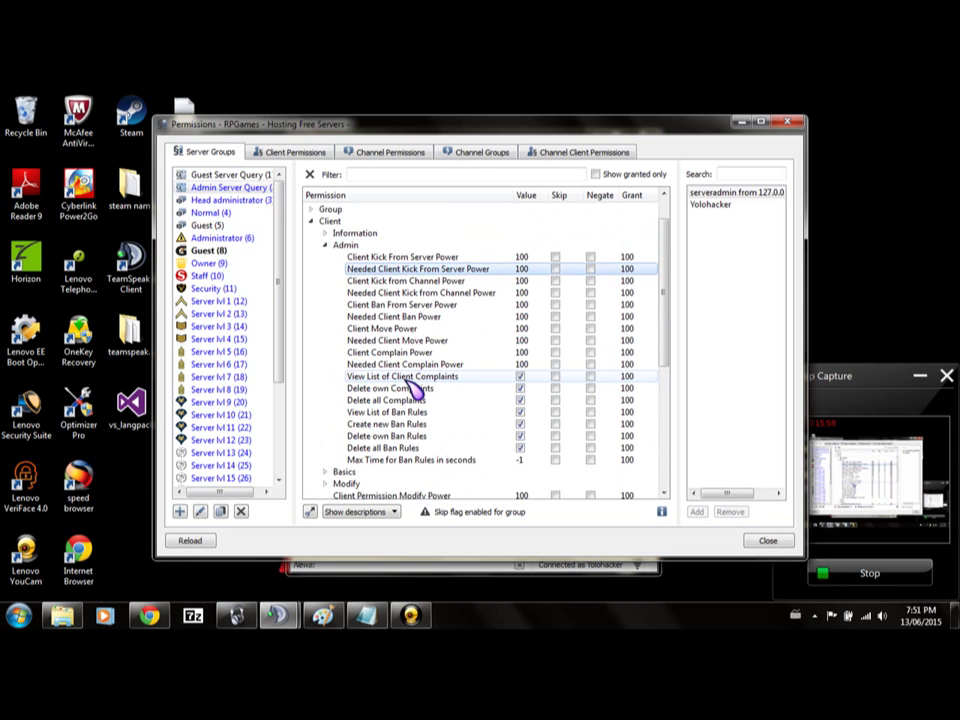
{"action": "left_click", "coordinate": [228, 266]}
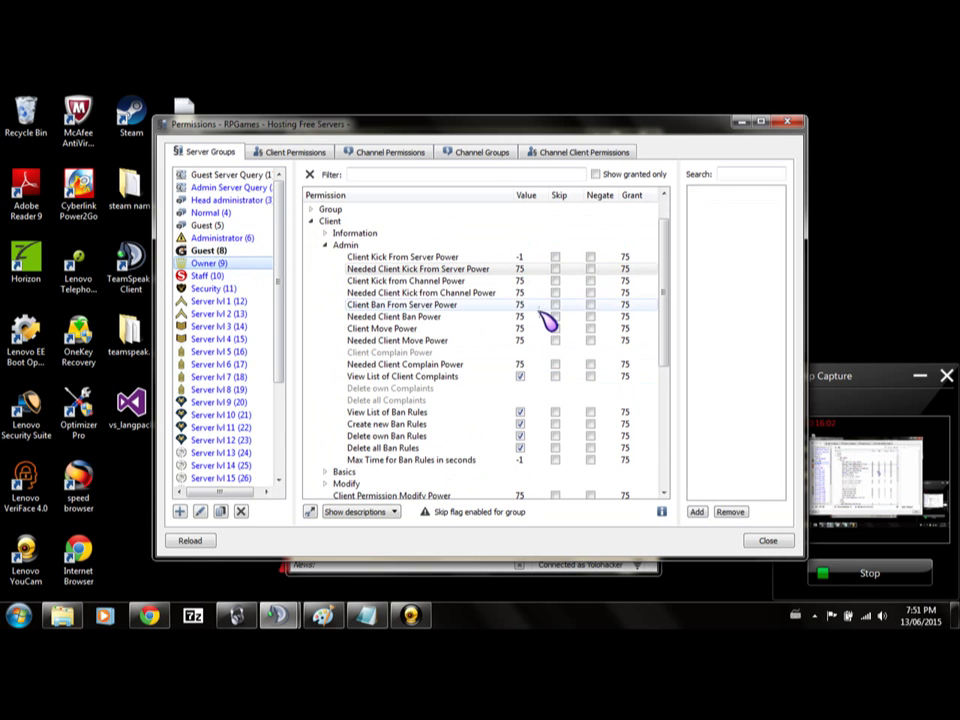
Re-add Client Ban From Server Power at -1, then minimize the permissions window.
{"action": "scroll", "coordinate": [540, 330], "scroll_direction": "down", "scroll_amount": 4}
{"action": "scroll", "coordinate": [500, 400], "scroll_direction": "down", "scroll_amount": 2}
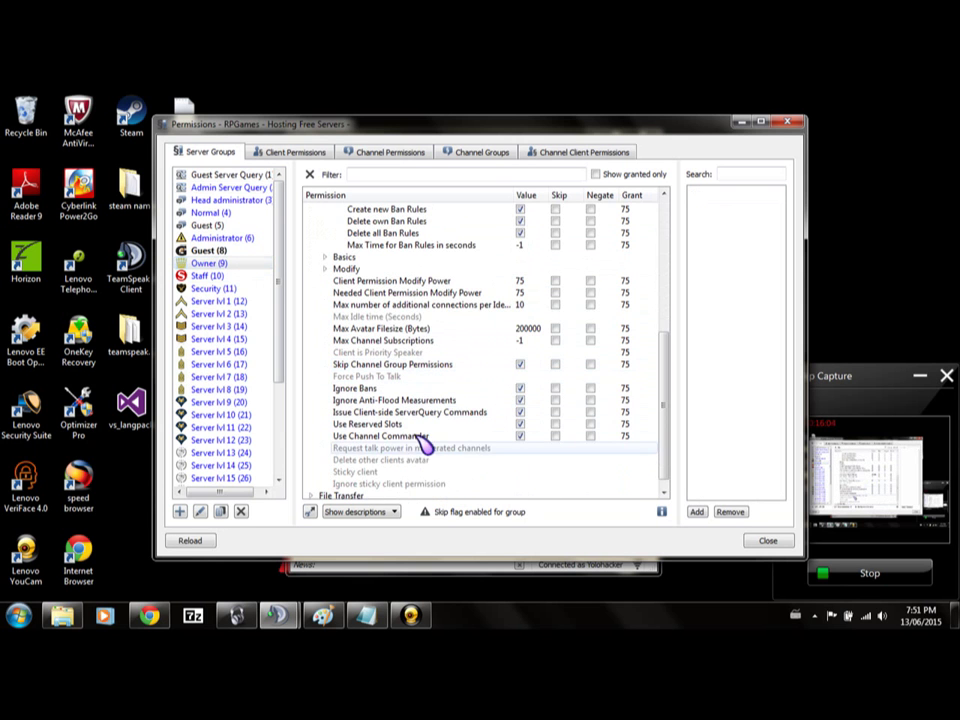
{"action": "scroll", "coordinate": [424, 377], "scroll_direction": "up", "scroll_amount": 5}
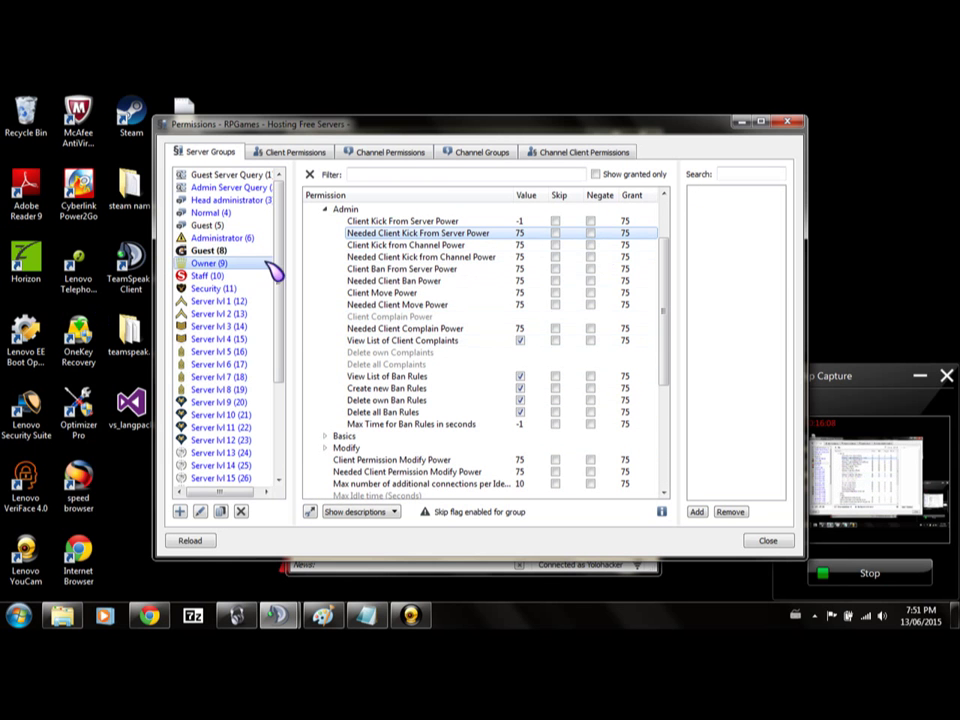
{"action": "right_click", "coordinate": [453, 282]}
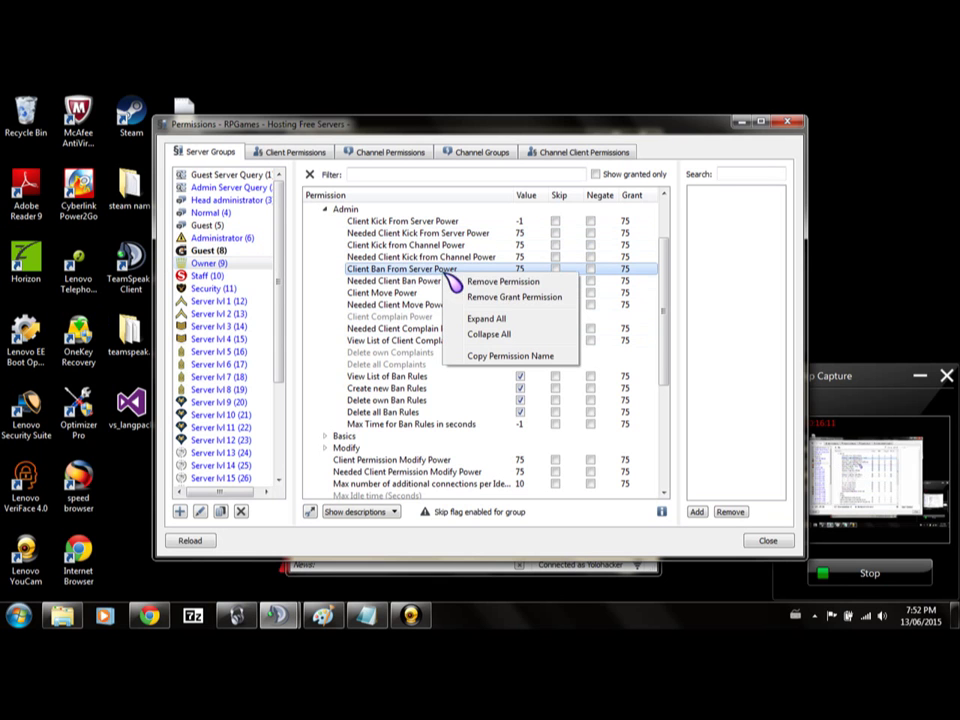
{"action": "left_click", "coordinate": [507, 281]}
{"action": "right_click", "coordinate": [507, 272]}
{"action": "left_click", "coordinate": [516, 281]}
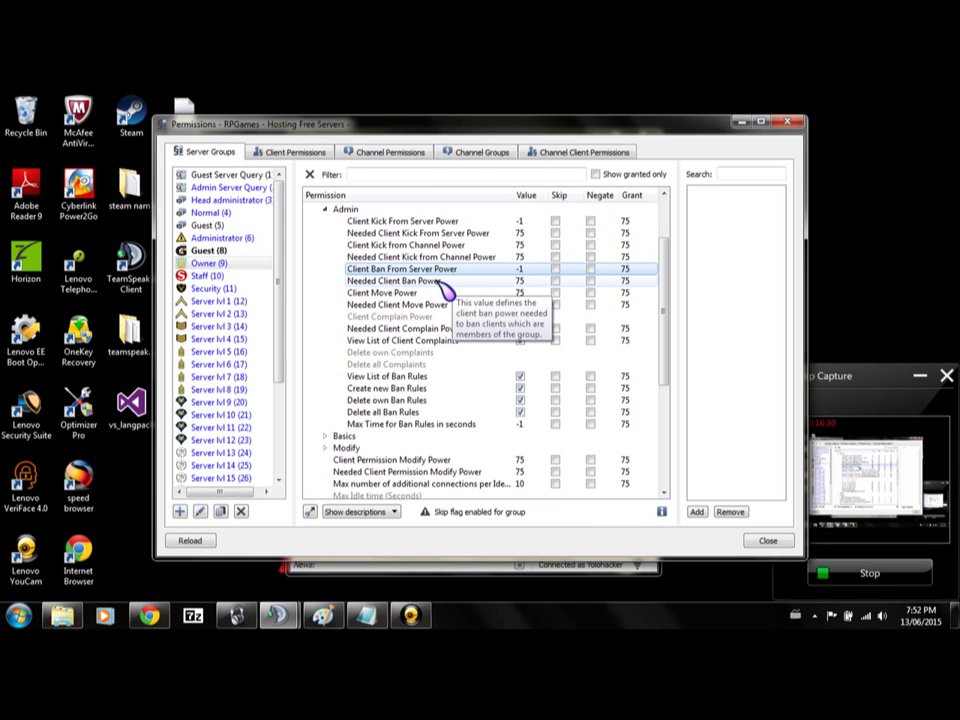
{"action": "left_click", "coordinate": [741, 123]}
Connect to the RPGaming - Old Server bookmark in a new tab and dismiss its host message.
{"action": "left_click", "coordinate": [453, 157]}
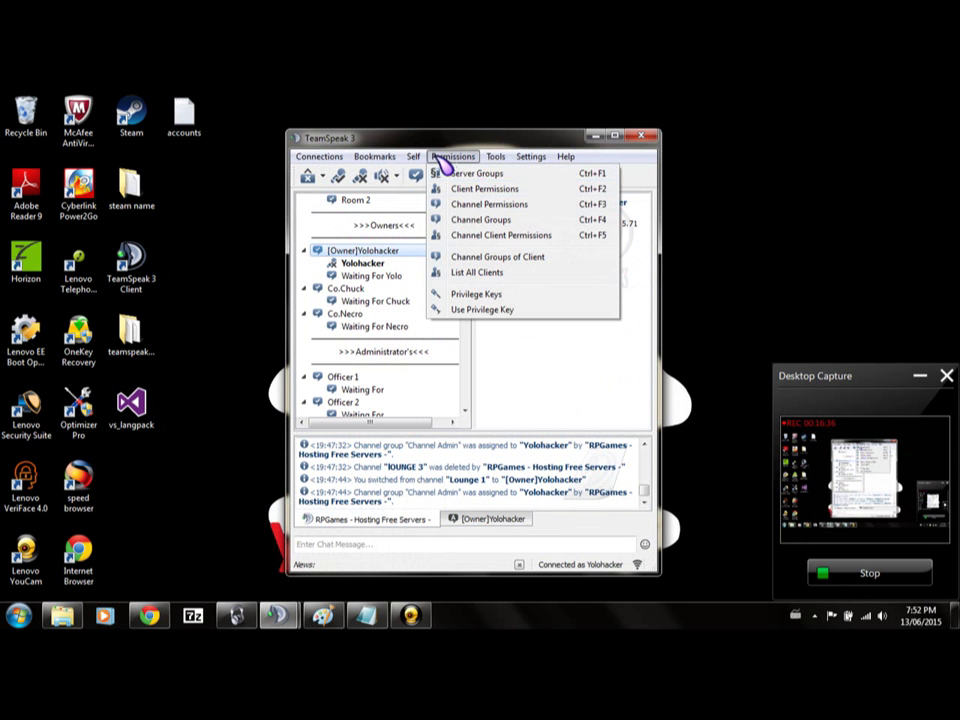
{"action": "mouse_move", "coordinate": [375, 157]}
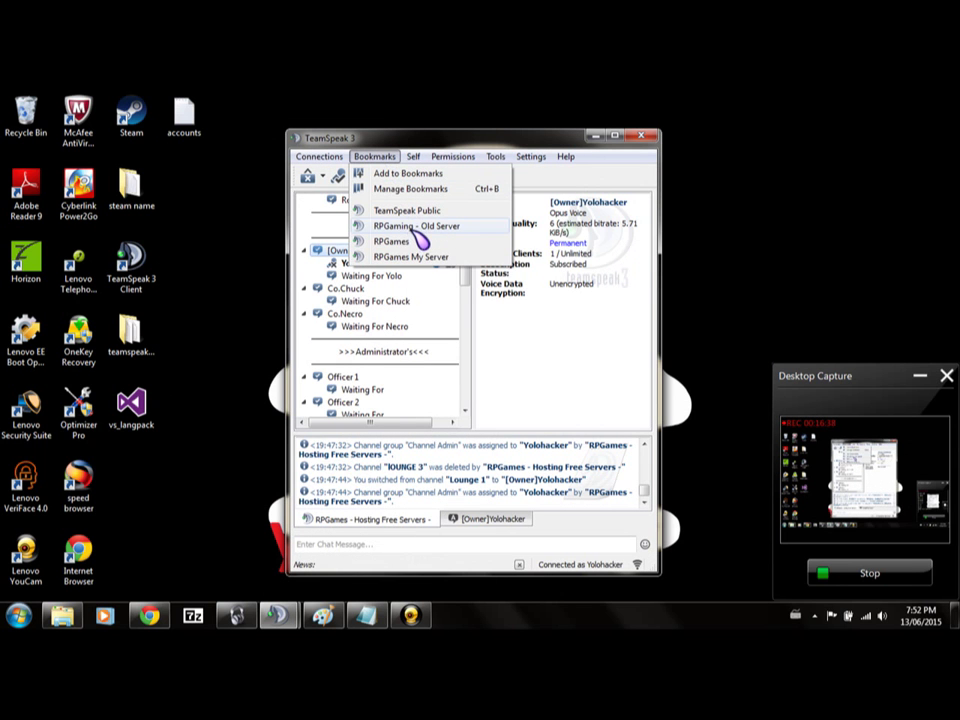
{"action": "mouse_move", "coordinate": [430, 236]}
{"action": "left_click", "coordinate": [497, 254]}
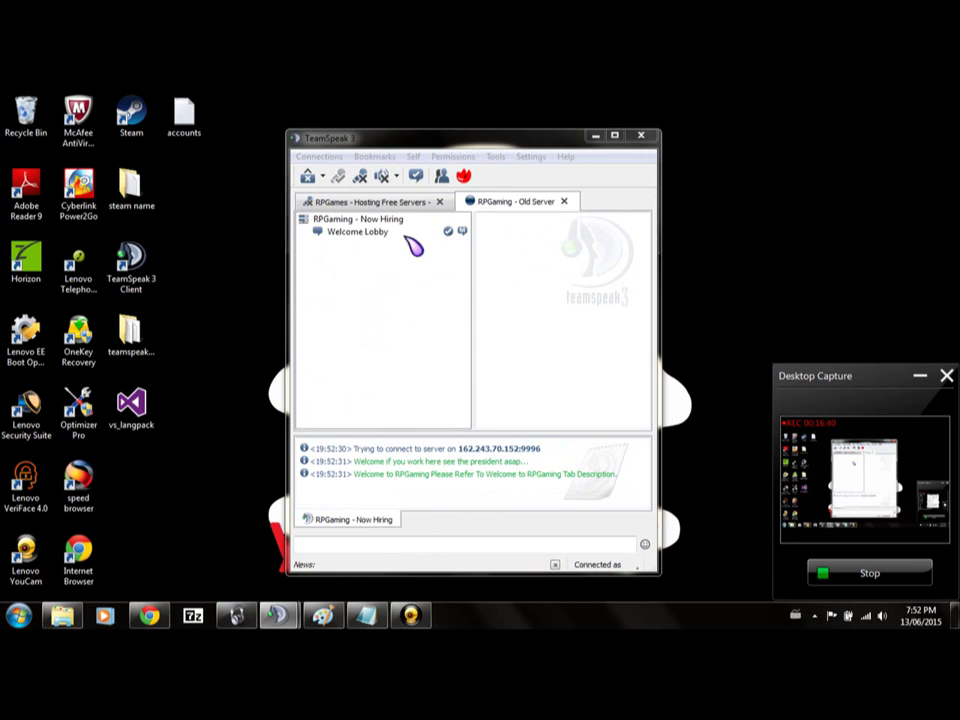
{"action": "key", "text": "Return"}
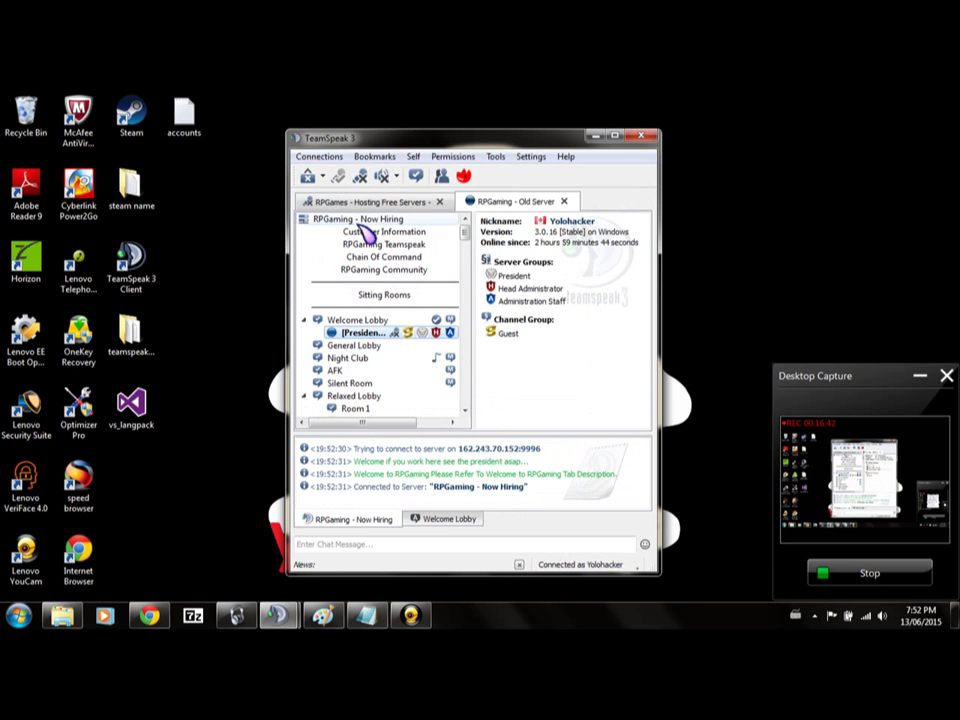
Open the server group permissions for the RPGaming server.
{"action": "left_click", "coordinate": [448, 157]}
{"action": "key", "text": "Escape"}
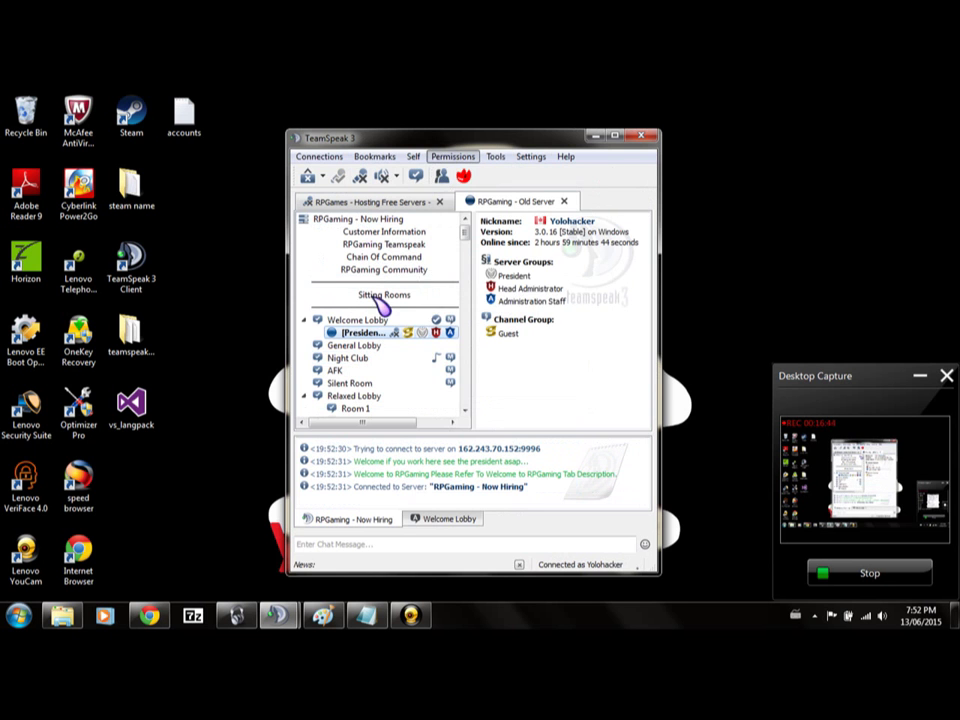
{"action": "key", "text": "ctrl+F1"}
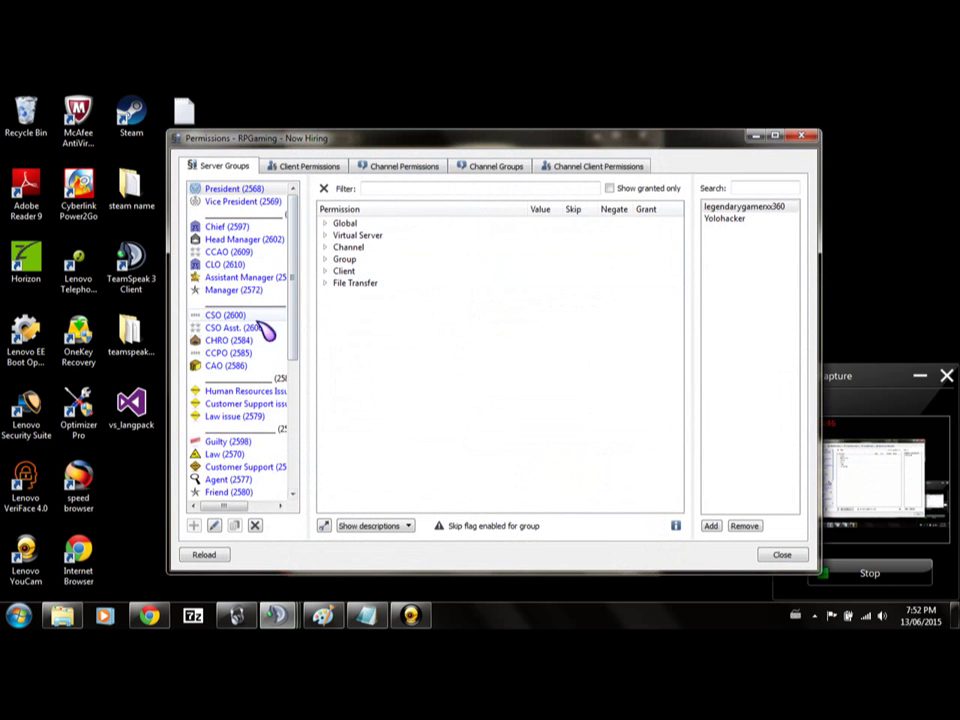
Expand Client > Admin for the President group to review its 75 powers, then close the window.
{"action": "scroll", "coordinate": [240, 335], "scroll_direction": "down", "scroll_amount": 6}
{"action": "scroll", "coordinate": [237, 352], "scroll_direction": "up", "scroll_amount": 6}
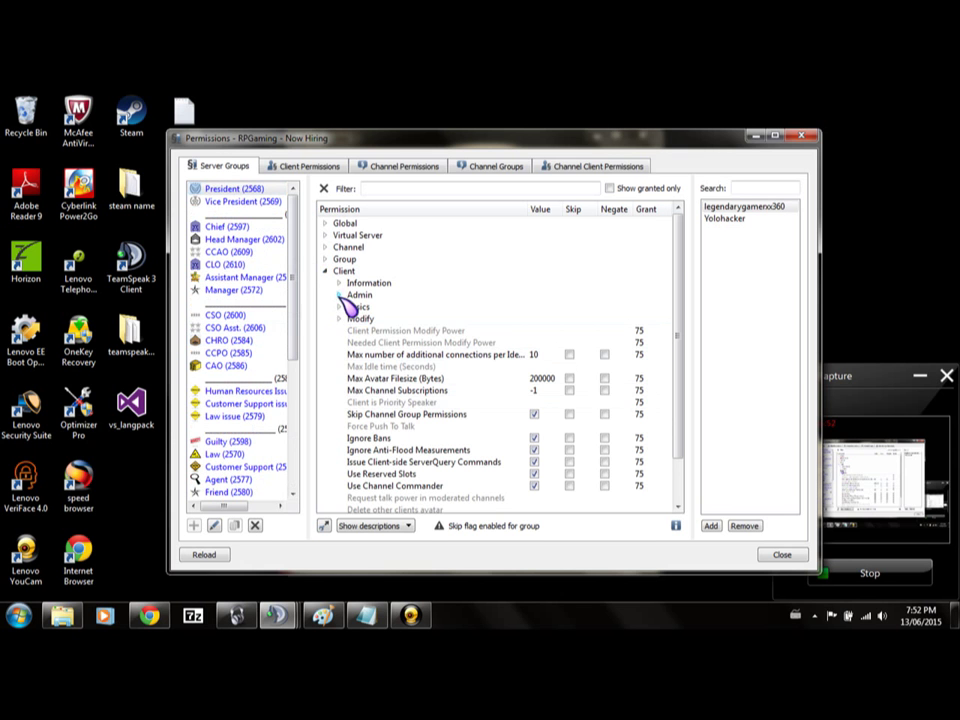
{"action": "left_click", "coordinate": [340, 295]}
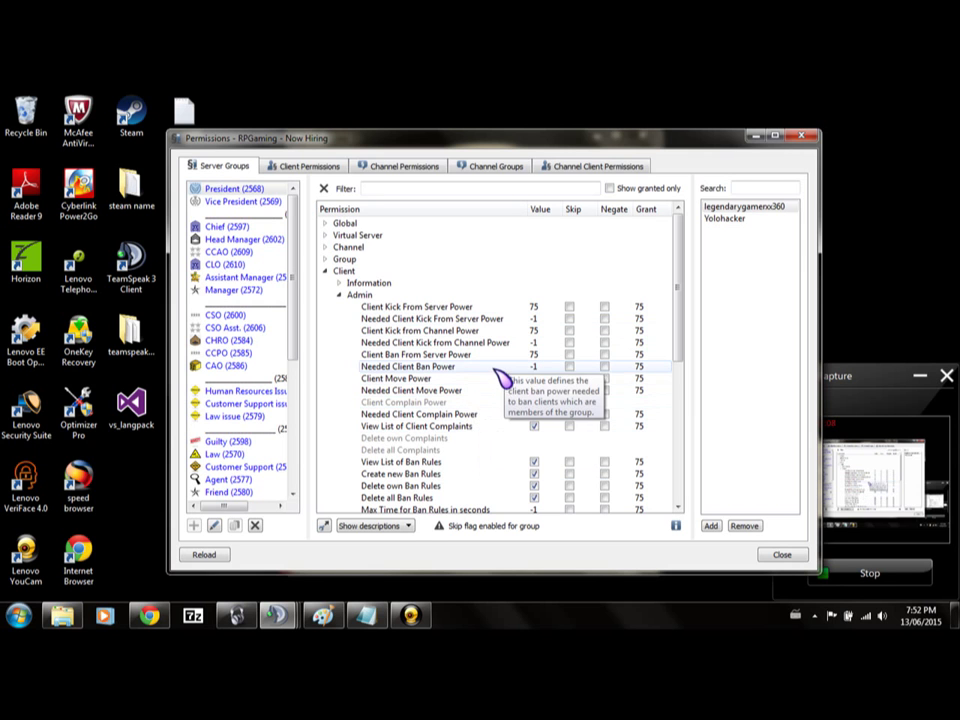
{"action": "key", "text": "Escape"}
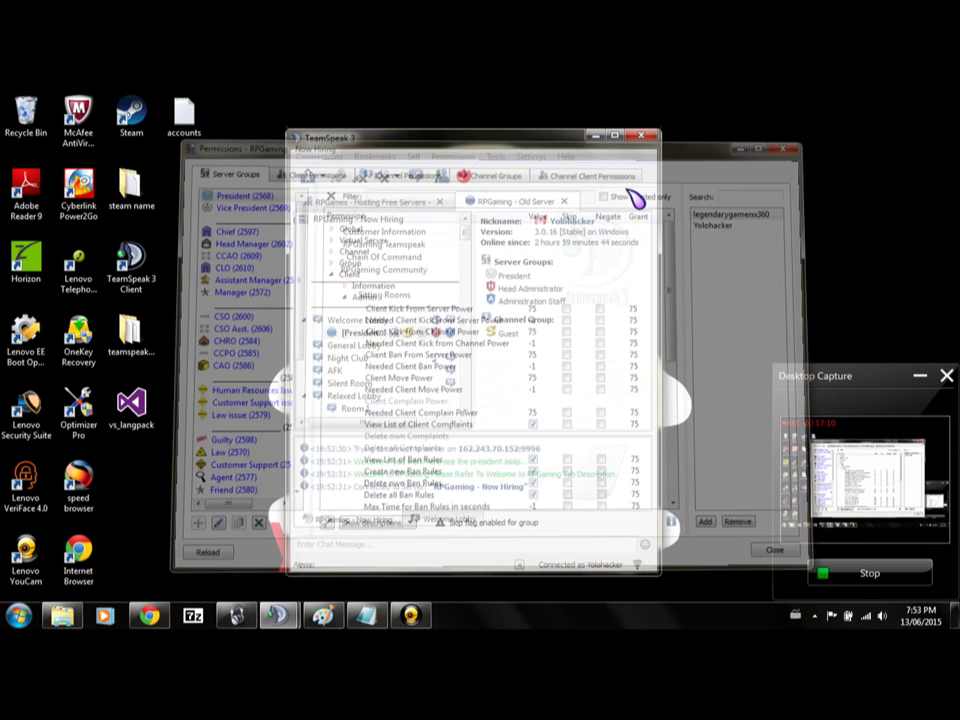
Mute the microphone and join the Waiting For Legend channel on RPGaming - Old Server.
{"action": "left_click", "coordinate": [380, 203]}
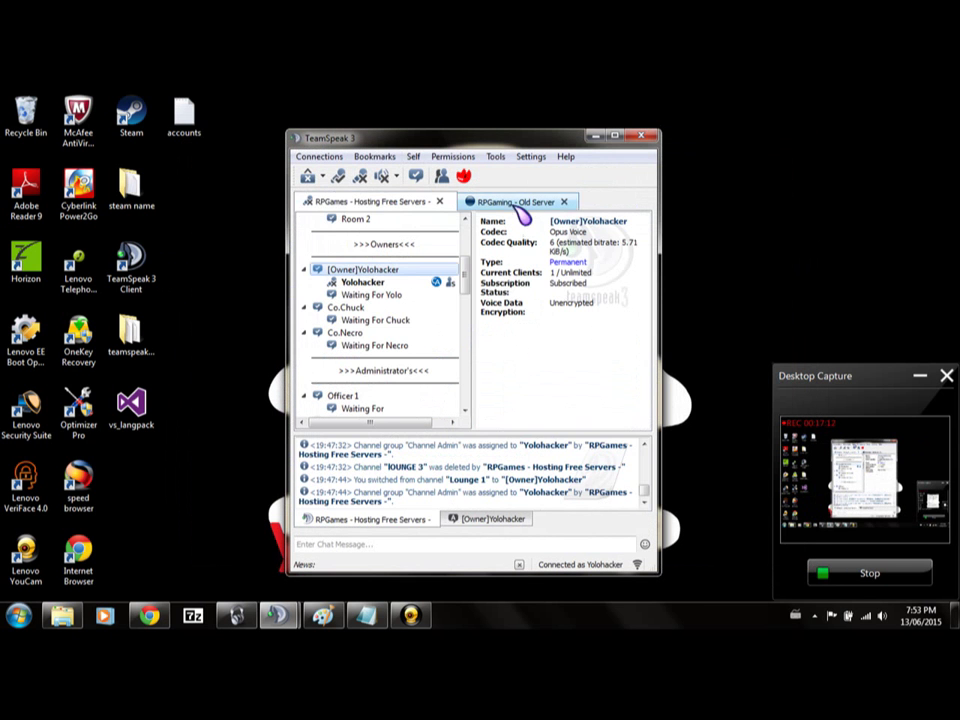
{"action": "left_click", "coordinate": [515, 202]}
{"action": "left_click", "coordinate": [382, 177]}
{"action": "scroll", "coordinate": [370, 320], "scroll_direction": "down", "scroll_amount": 10}
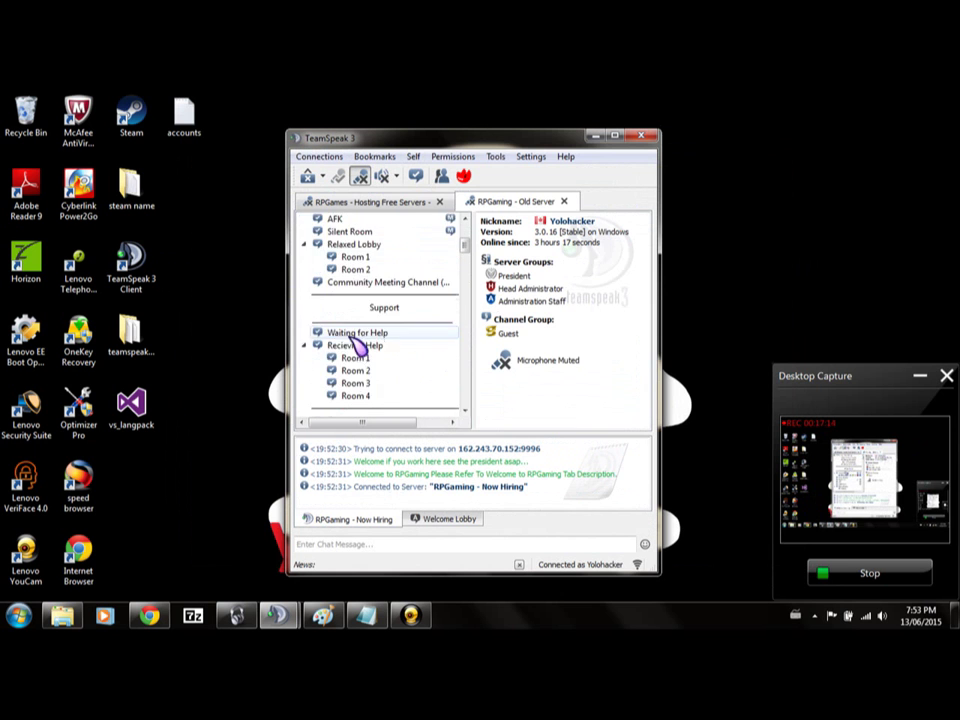
{"action": "double_click", "coordinate": [385, 344]}
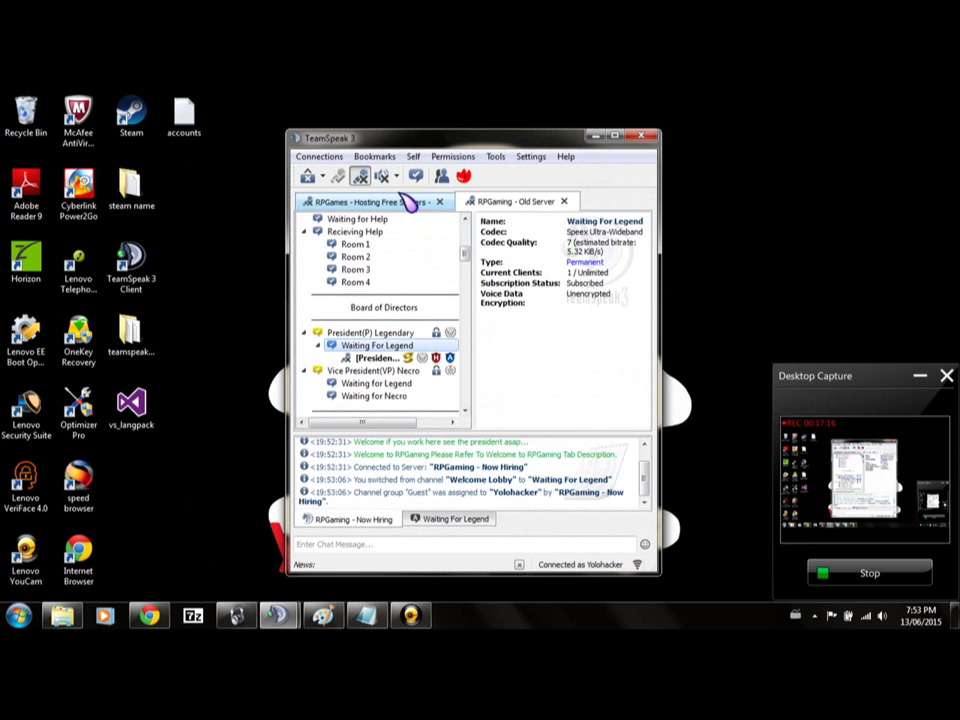
On the RPGames - Hosting Free Servers tab, select the Owner channel and open server group permissions.
{"action": "left_click", "coordinate": [405, 203]}
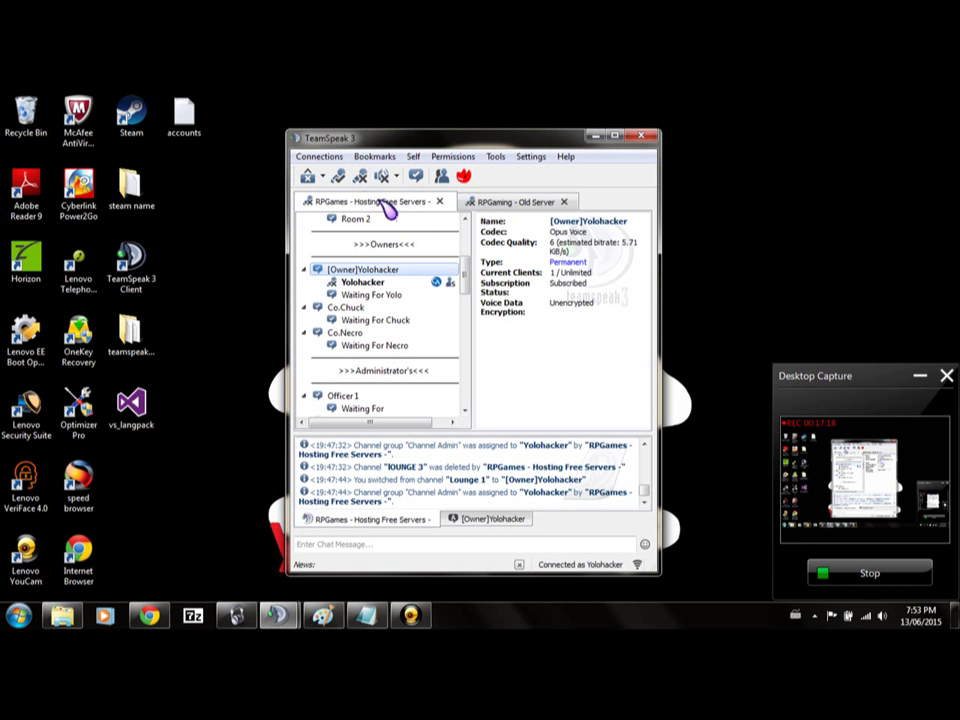
{"action": "right_click", "coordinate": [376, 307]}
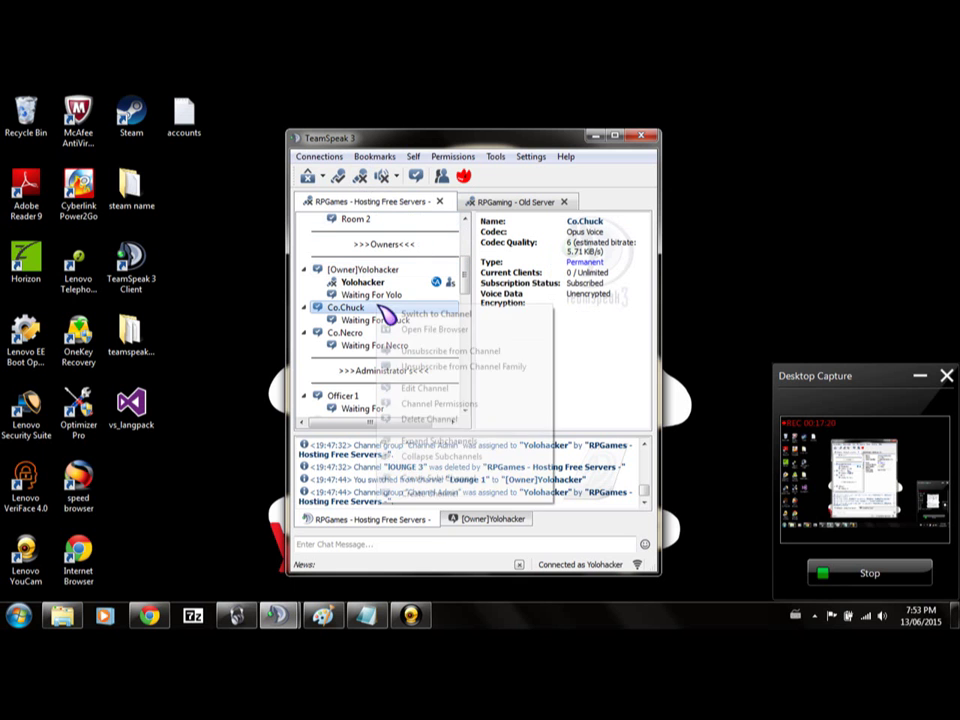
{"action": "left_click", "coordinate": [393, 271]}
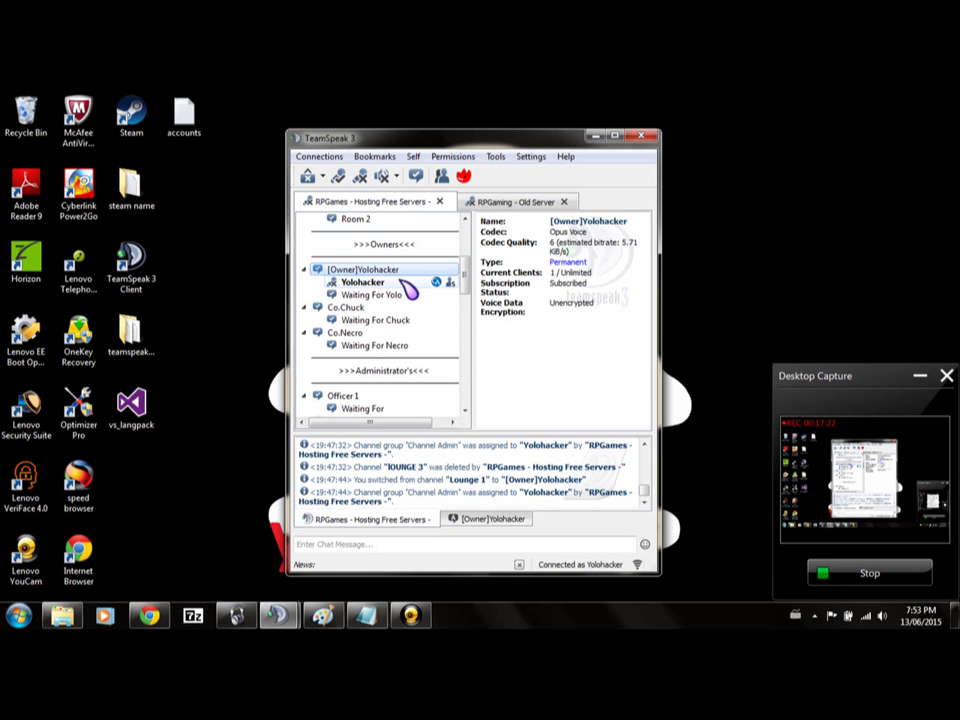
{"action": "left_click", "coordinate": [450, 156]}
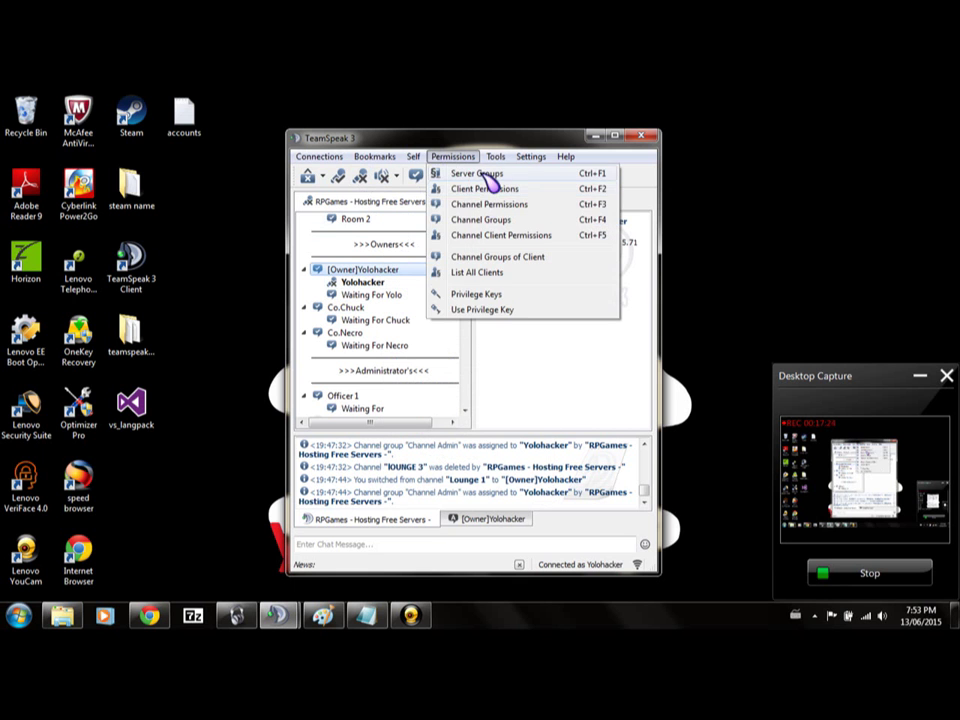
{"action": "left_click", "coordinate": [484, 175]}
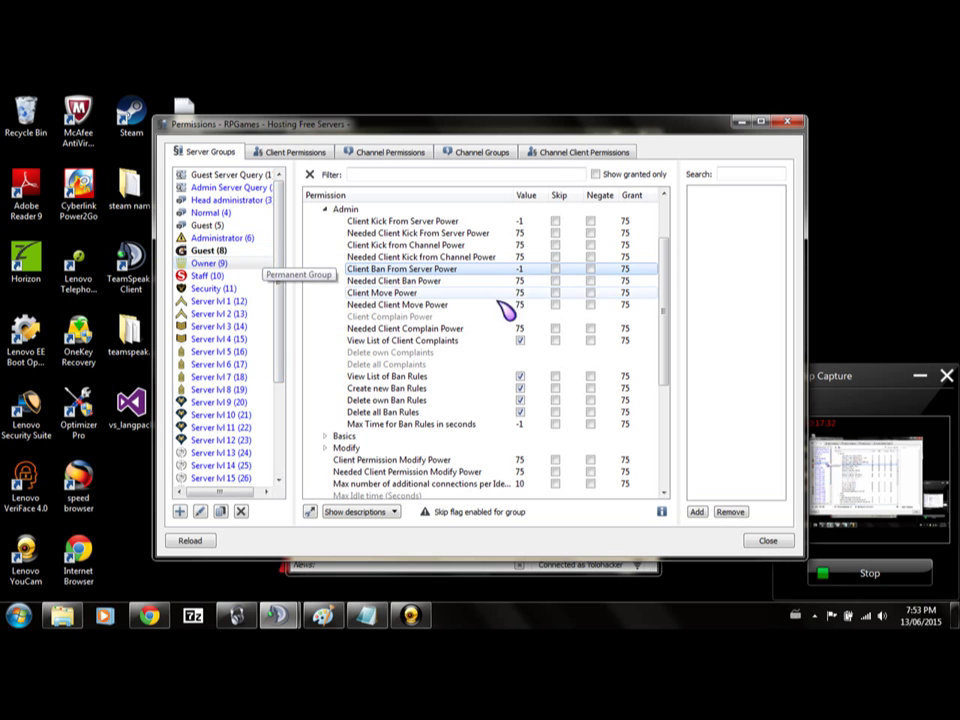
Remove and re-add Needed Client Move Power and Needed Client Ban Power, setting them to -1.
{"action": "right_click", "coordinate": [444, 304]}
{"action": "left_click", "coordinate": [515, 310]}
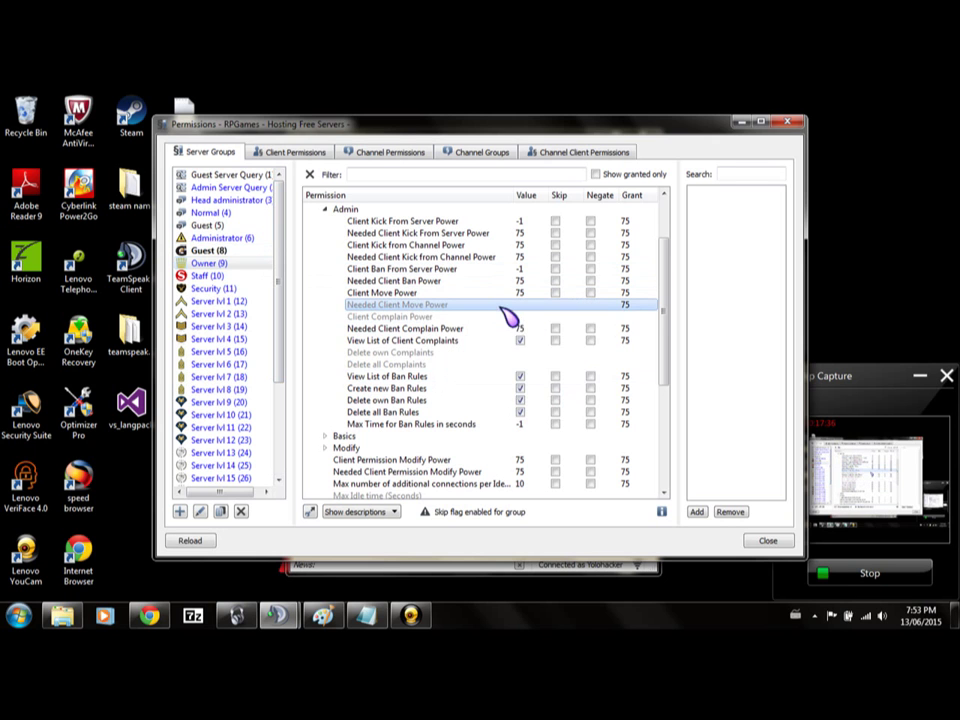
{"action": "right_click", "coordinate": [516, 306]}
{"action": "left_click", "coordinate": [535, 316]}
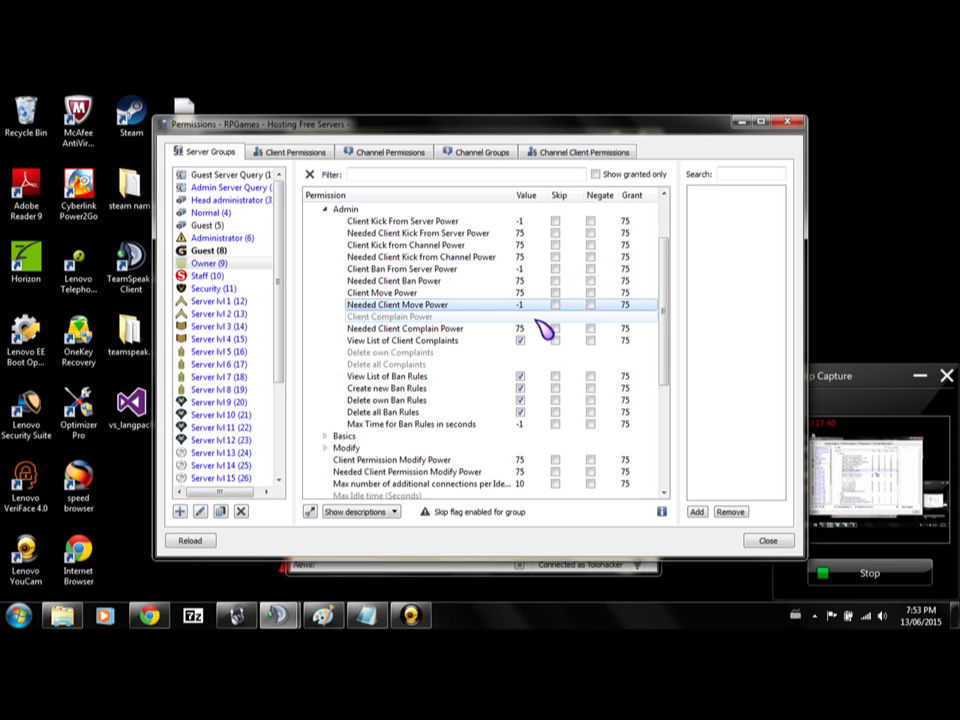
{"action": "right_click", "coordinate": [450, 286]}
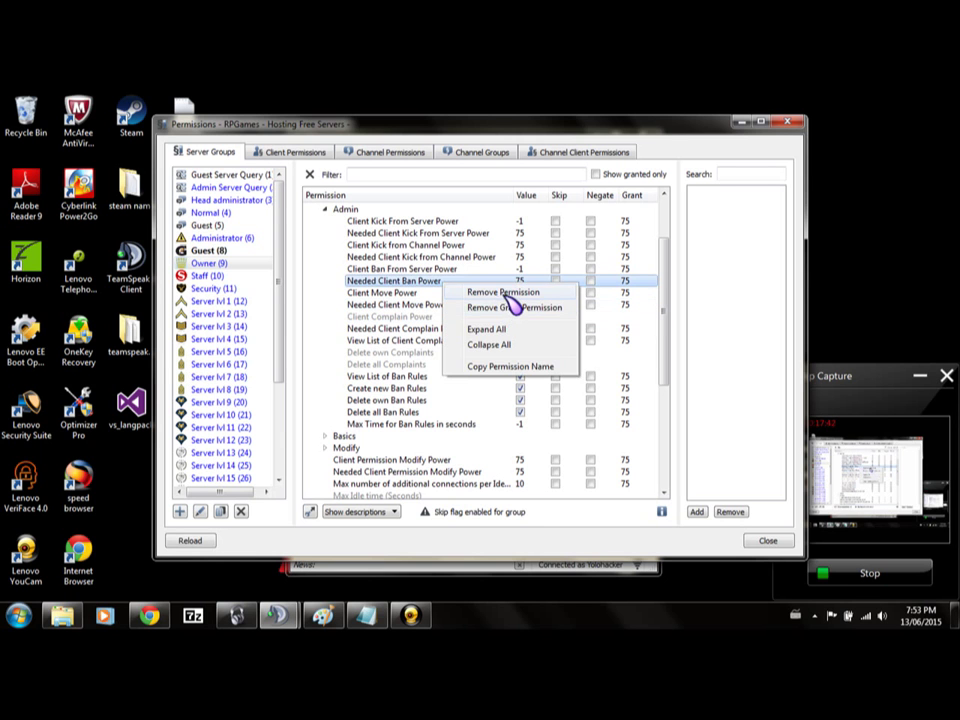
{"action": "left_click", "coordinate": [504, 291]}
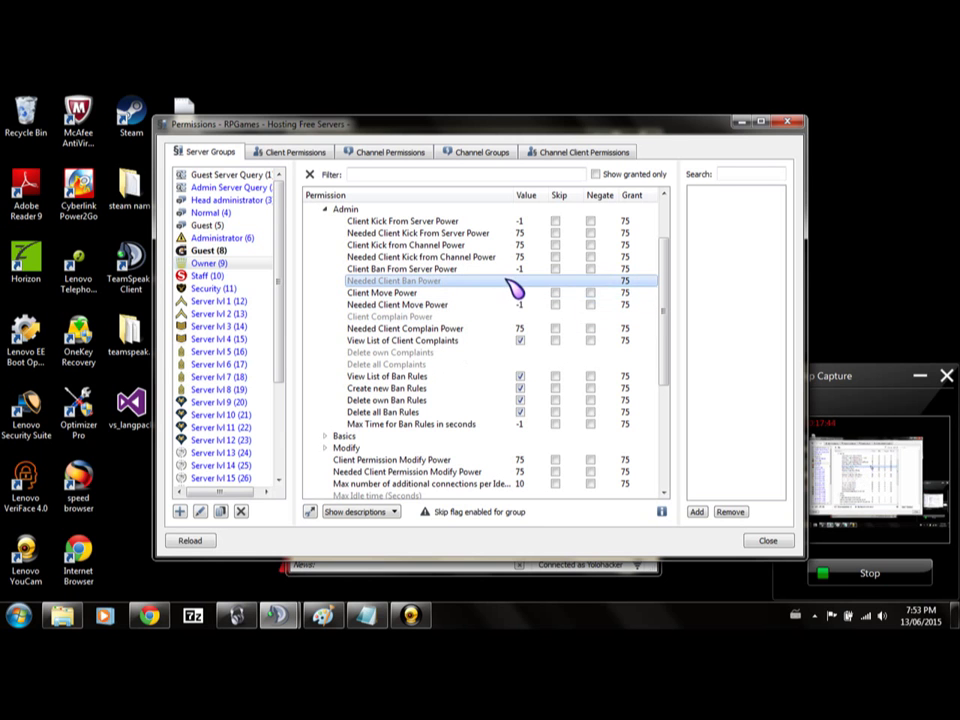
{"action": "right_click", "coordinate": [516, 284]}
{"action": "left_click", "coordinate": [537, 287]}
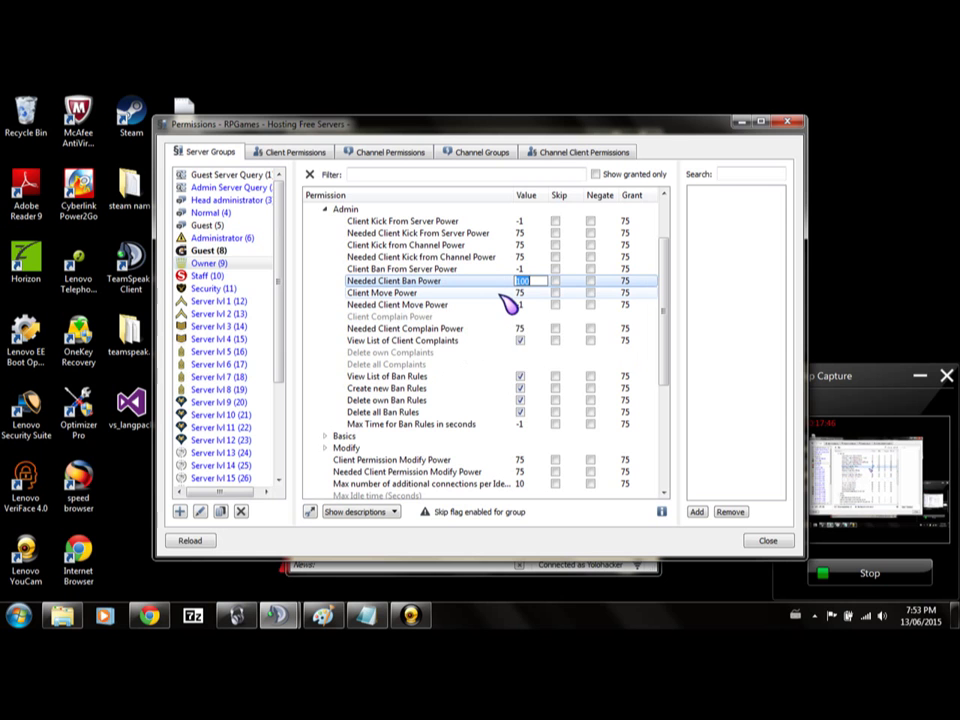
{"action": "type", "text": "-1"}
{"action": "key", "text": "Return"}
Re-add Client Ban From Server Power at 75 and Client Kick from Channel Power at -1.
{"action": "right_click", "coordinate": [447, 270]}
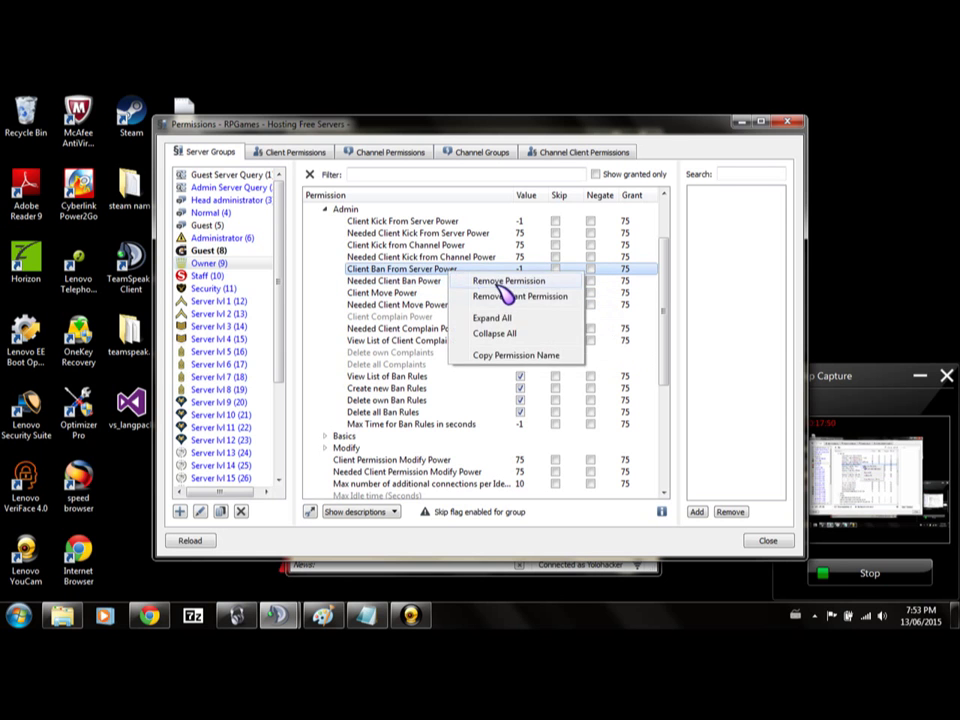
{"action": "left_click", "coordinate": [496, 283]}
{"action": "right_click", "coordinate": [493, 274]}
{"action": "left_click", "coordinate": [514, 281]}
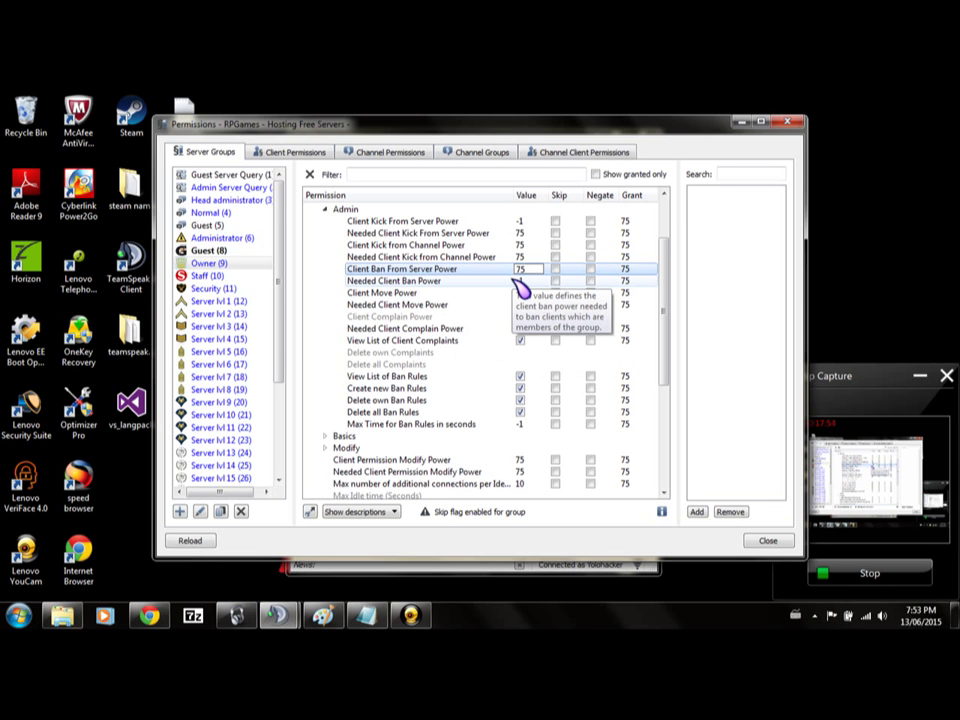
{"action": "type", "text": "75"}
{"action": "key", "text": "Return"}
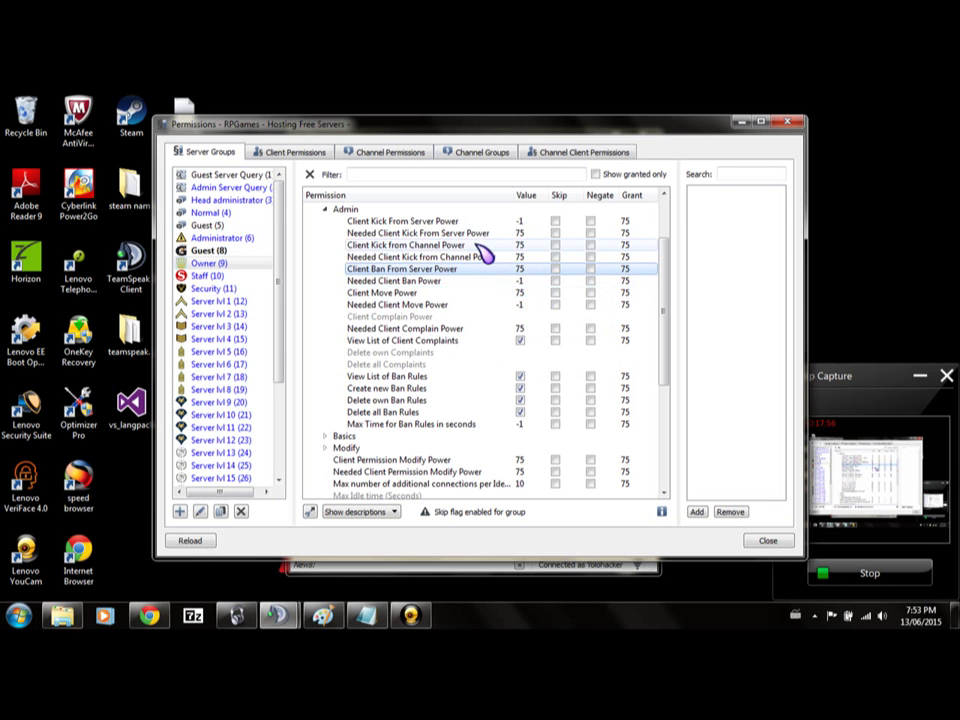
{"action": "right_click", "coordinate": [485, 244]}
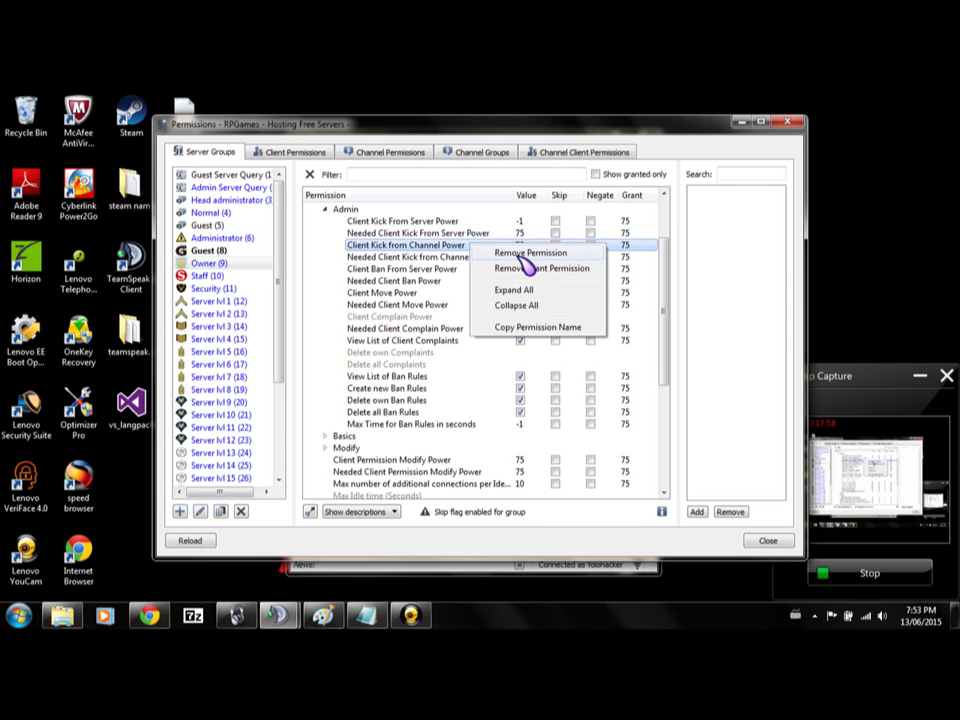
{"action": "left_click", "coordinate": [505, 253]}
{"action": "right_click", "coordinate": [500, 246]}
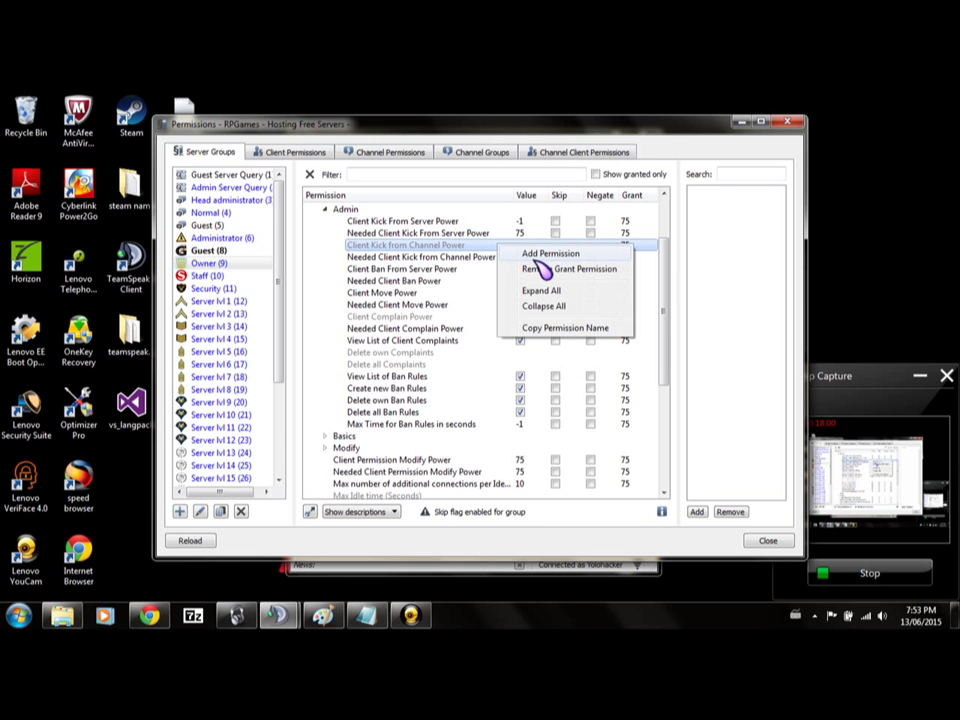
{"action": "left_click", "coordinate": [540, 253]}
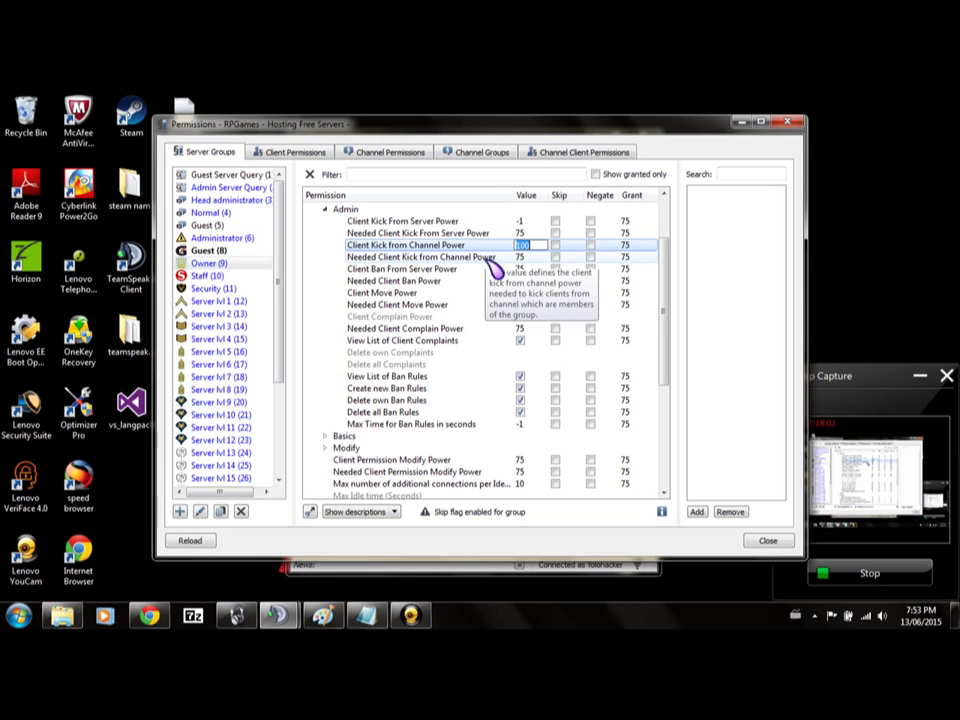
{"action": "type", "text": "-1"}
{"action": "key", "text": "Return"}
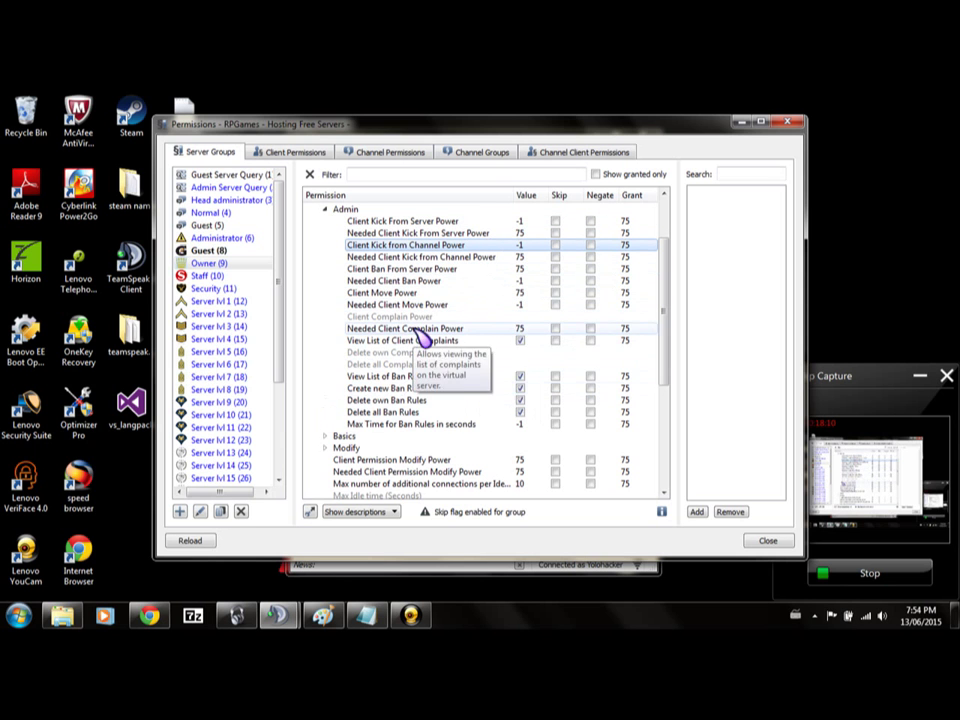
Close the Permissions window to return to the RPGames Owner channel view.
{"action": "scroll", "coordinate": [400, 405], "scroll_direction": "down", "scroll_amount": 4}
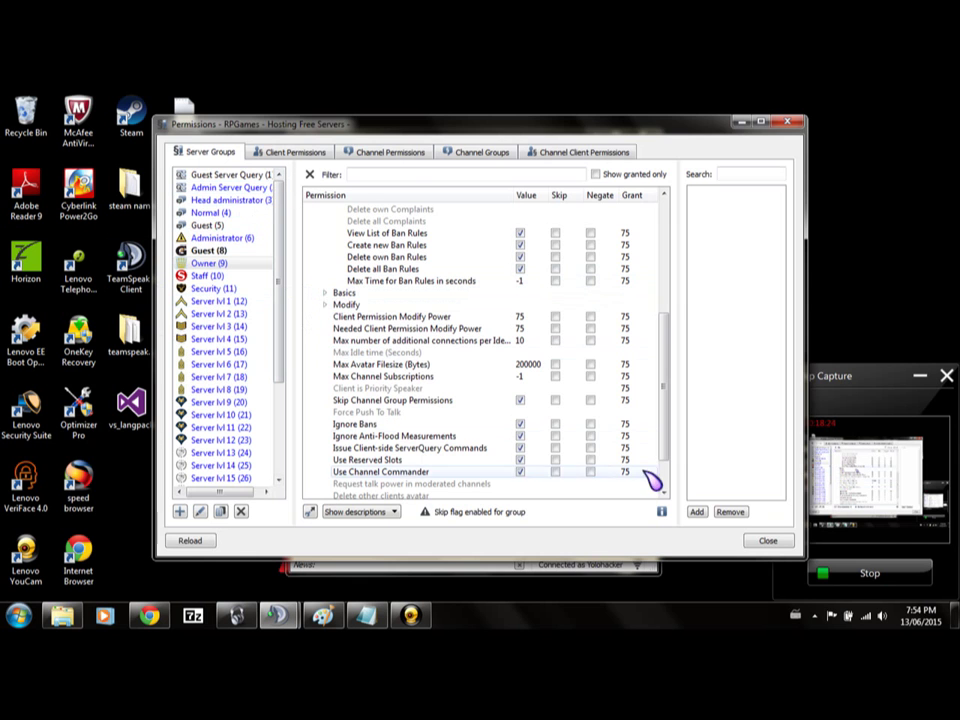
{"action": "left_click", "coordinate": [768, 541]}
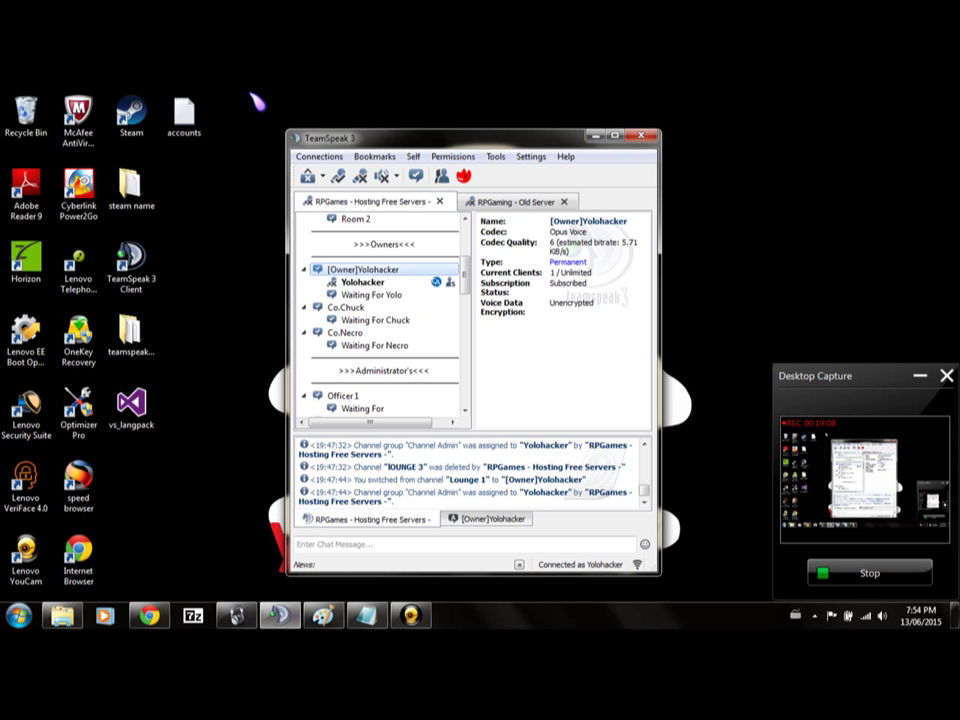
{"action": "left_click", "coordinate": [385, 357]}
{"action": "right_click", "coordinate": [343, 362]}
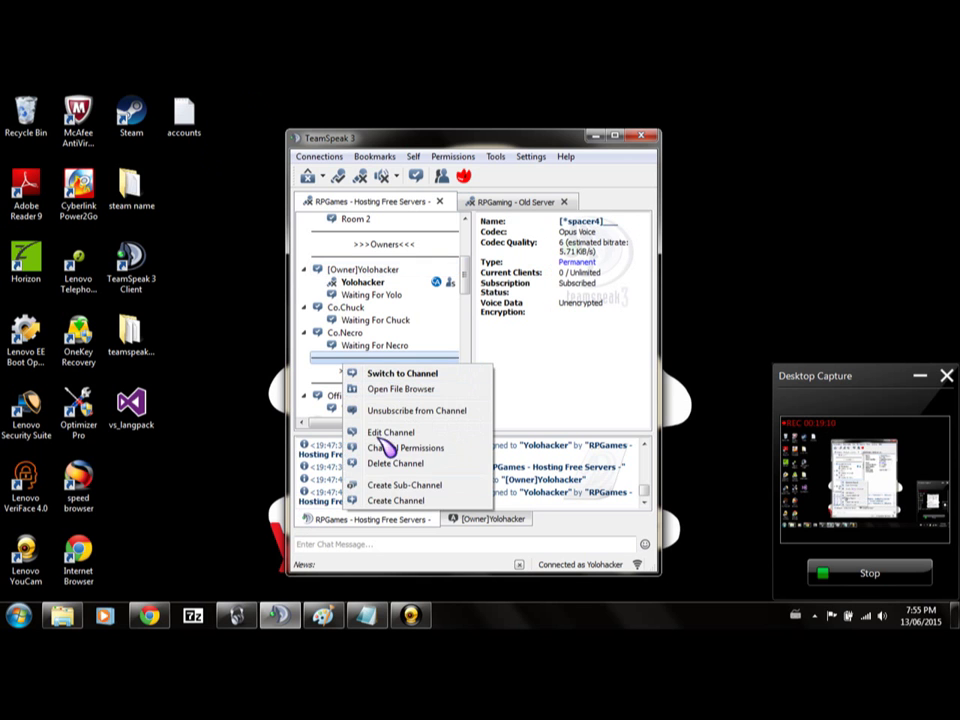
{"action": "left_click", "coordinate": [376, 268]}
{"action": "right_click", "coordinate": [372, 266]}
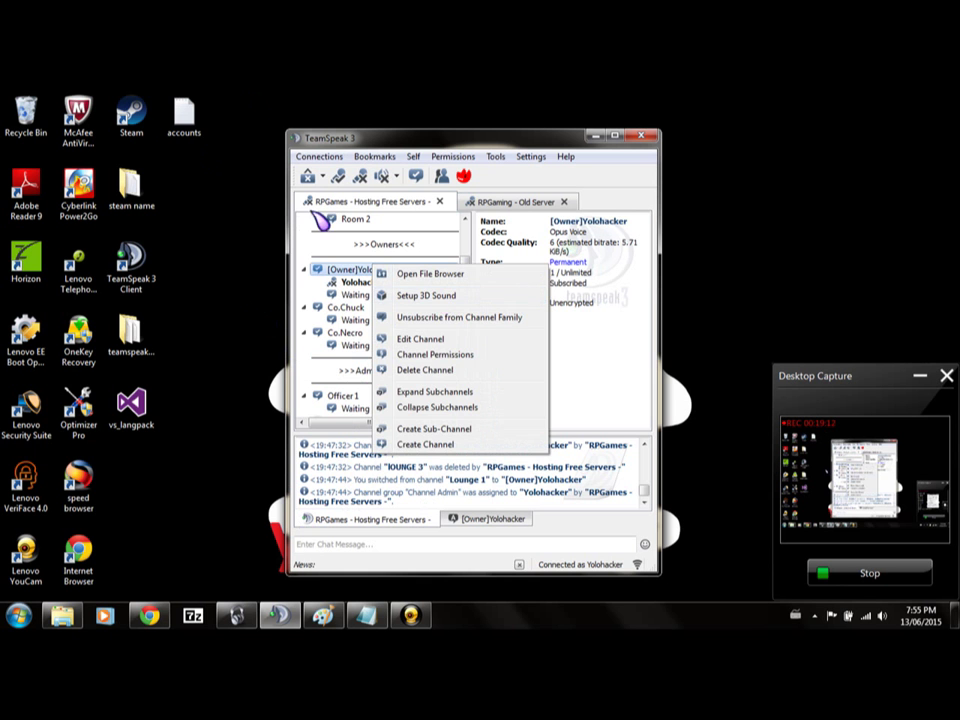
{"action": "left_click", "coordinate": [418, 143]}
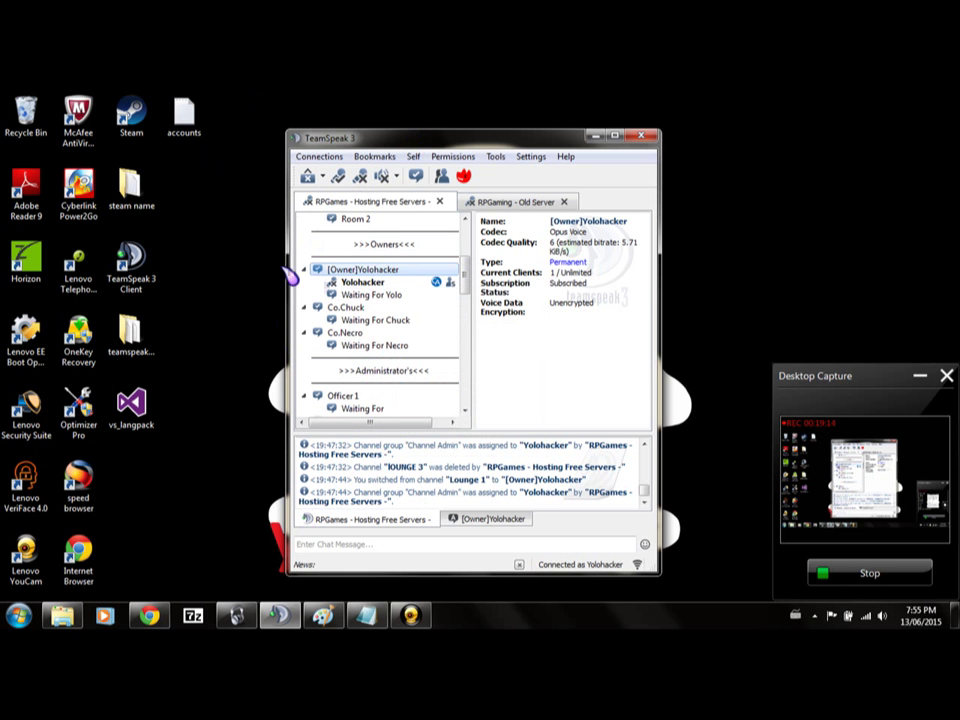
{"action": "left_click", "coordinate": [149, 615]}
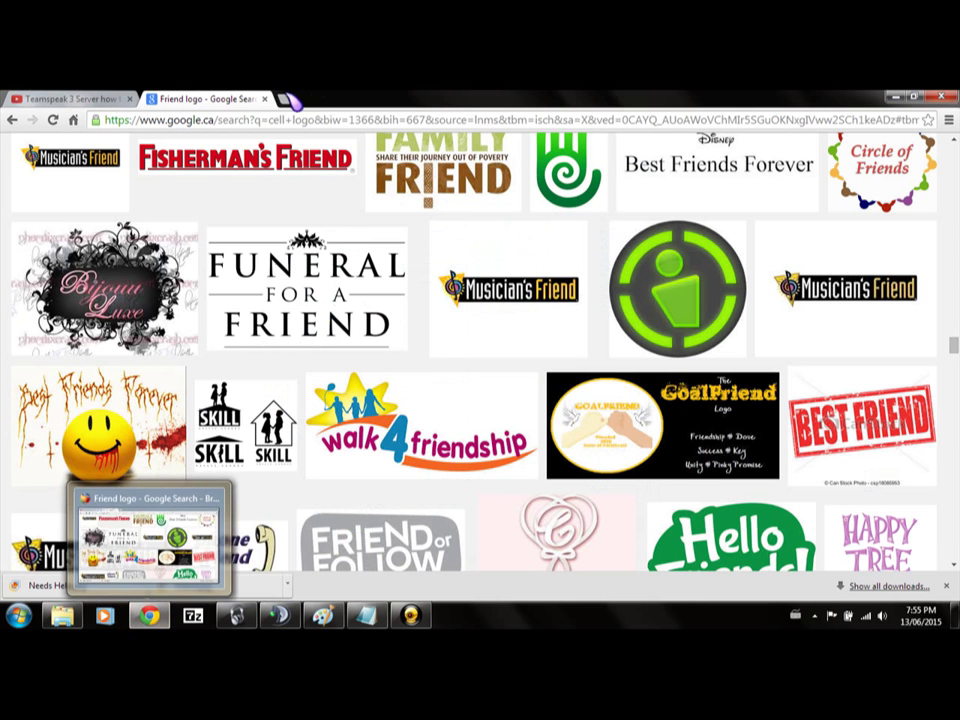
{"action": "left_click", "coordinate": [288, 99]}
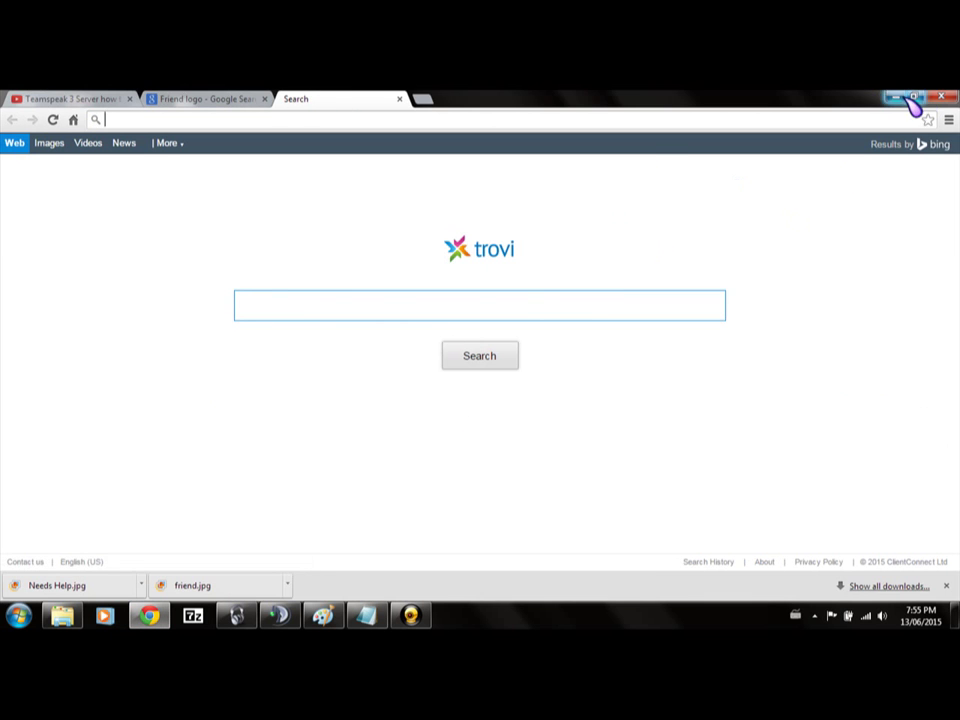
{"action": "left_click", "coordinate": [891, 98]}
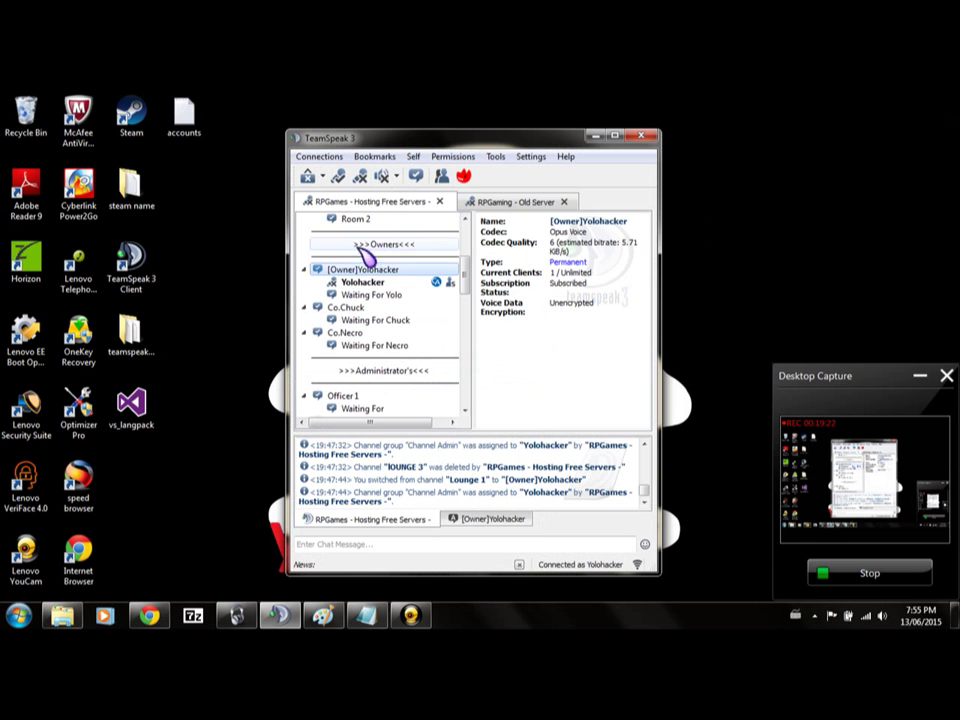
Create a regular server group named 'test' (38), then return to Chrome's Friend logo image results.
{"action": "left_click", "coordinate": [472, 158]}
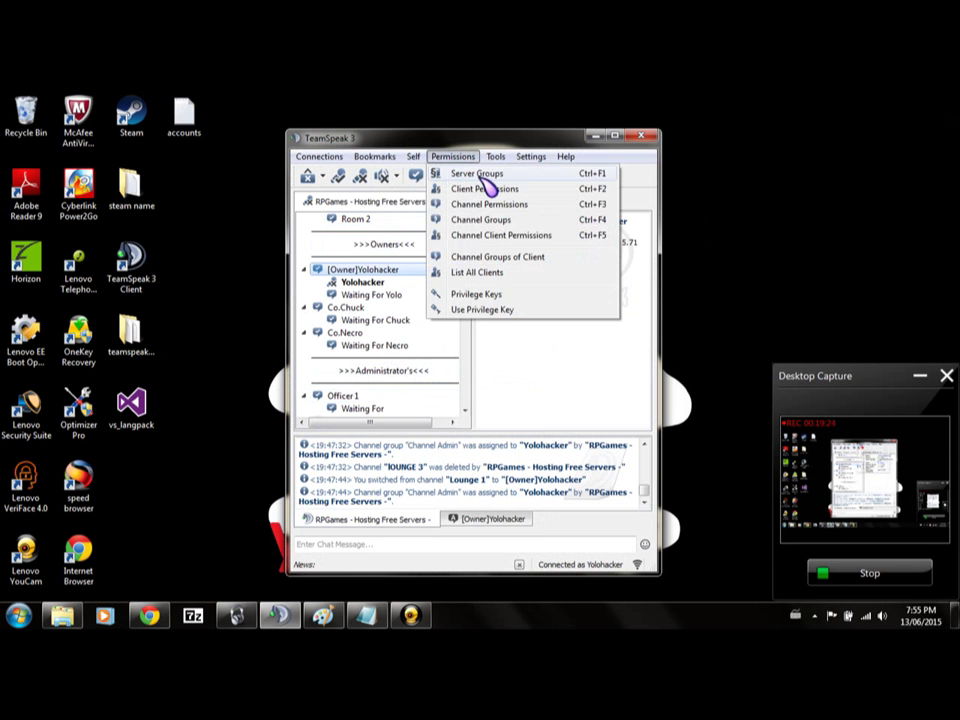
{"action": "left_click", "coordinate": [480, 175]}
{"action": "left_click_drag", "start_coordinate": [287, 195], "coordinate": [294, 396]}
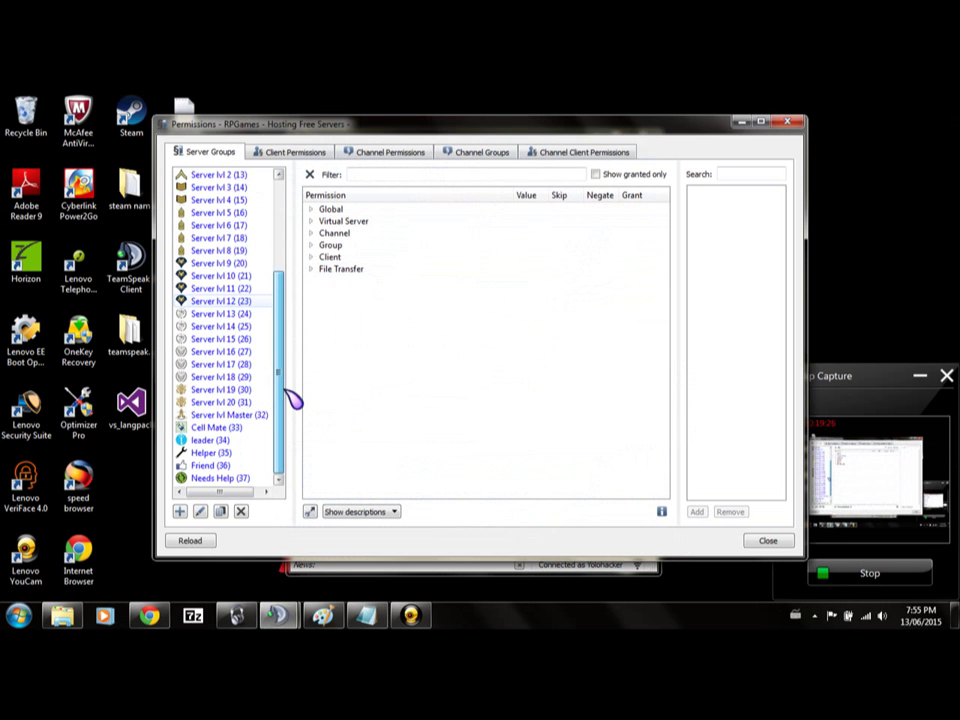
{"action": "left_click", "coordinate": [182, 511]}
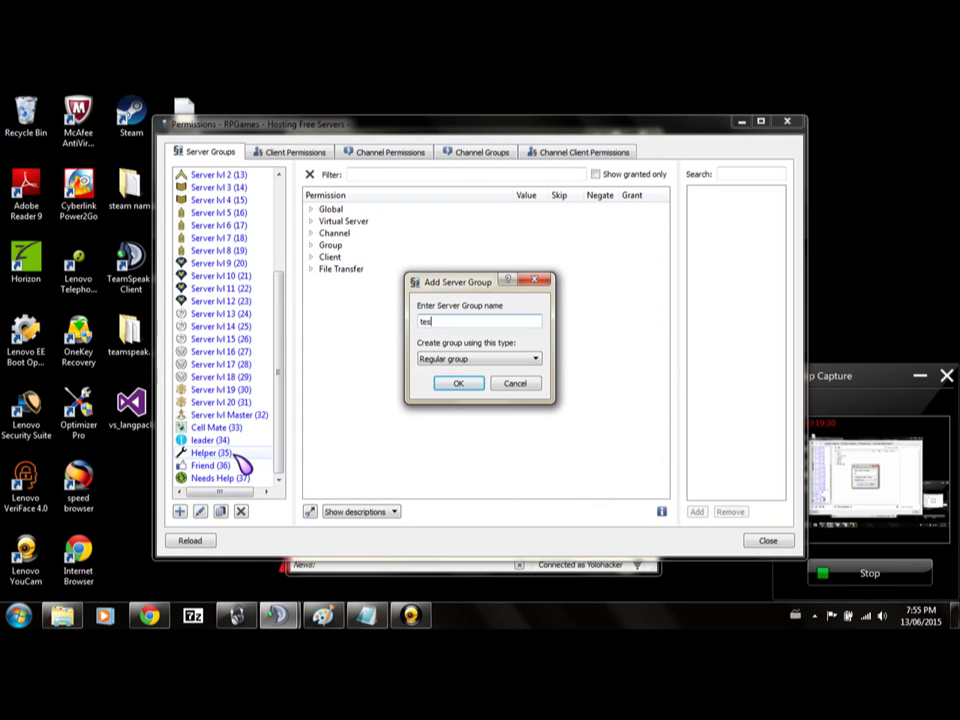
{"action": "key", "text": "Return"}
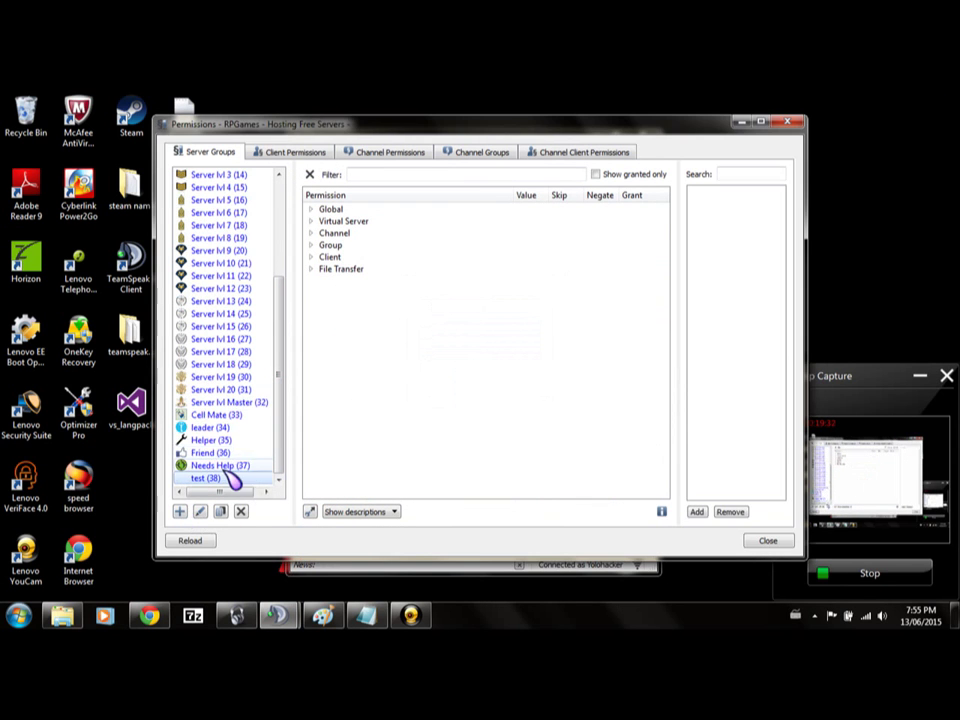
{"action": "left_click", "coordinate": [148, 615]}
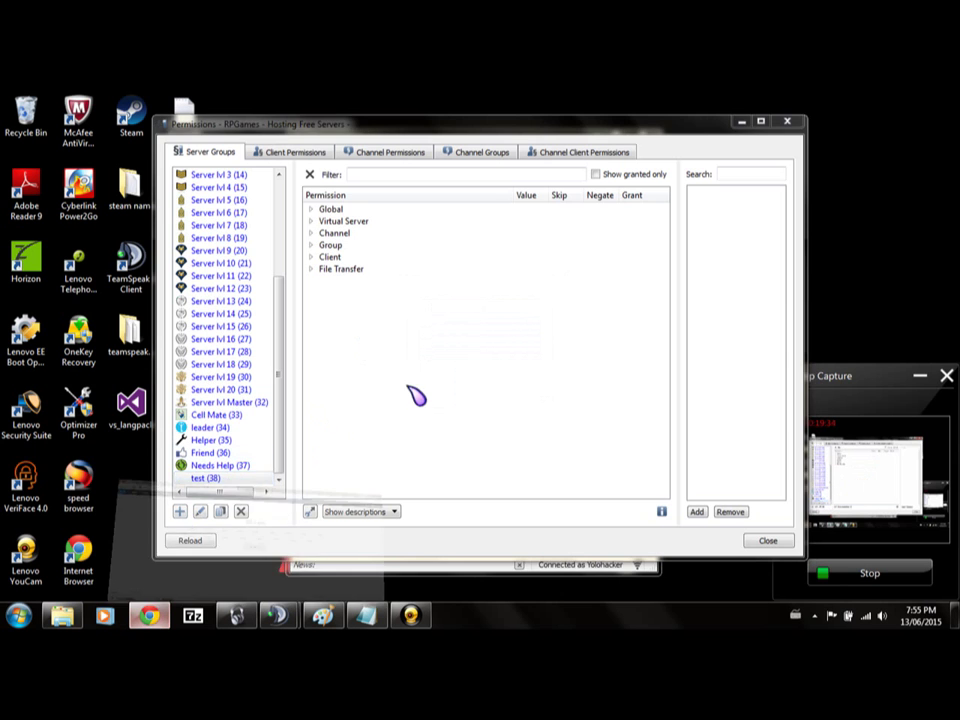
{"action": "left_click", "coordinate": [226, 100]}
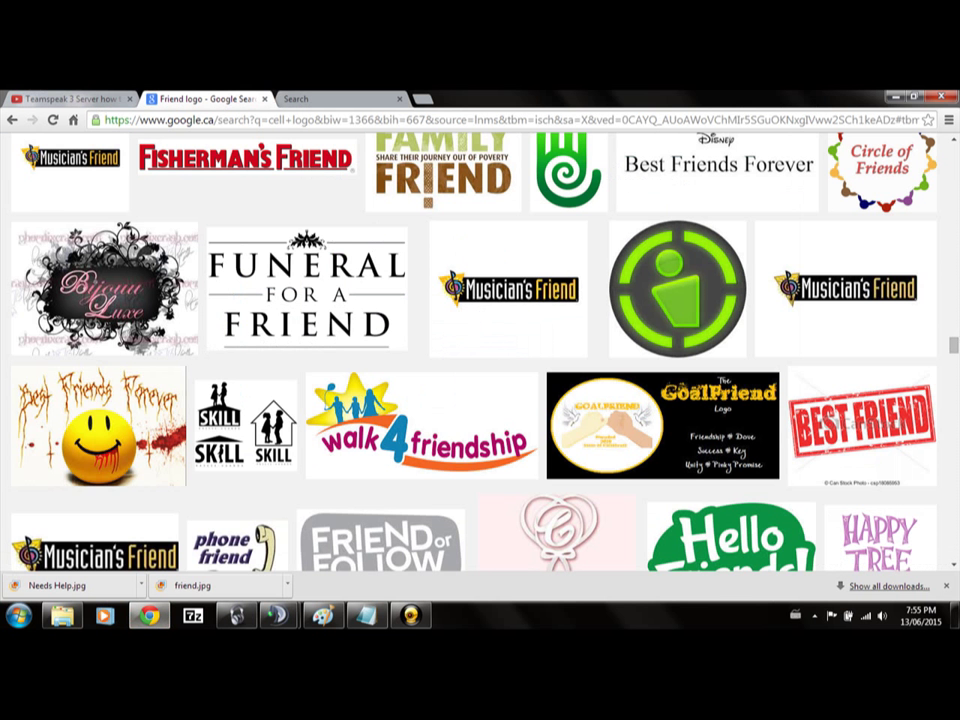
Replace the Friend logo query with 'Test logo' and run the image search.
{"action": "scroll", "coordinate": [951, 340], "scroll_direction": "down", "scroll_amount": 5}
{"action": "scroll", "coordinate": [951, 340], "scroll_direction": "up", "scroll_amount": 5}
{"action": "scroll", "coordinate": [955, 158], "scroll_direction": "up", "scroll_amount": 6}
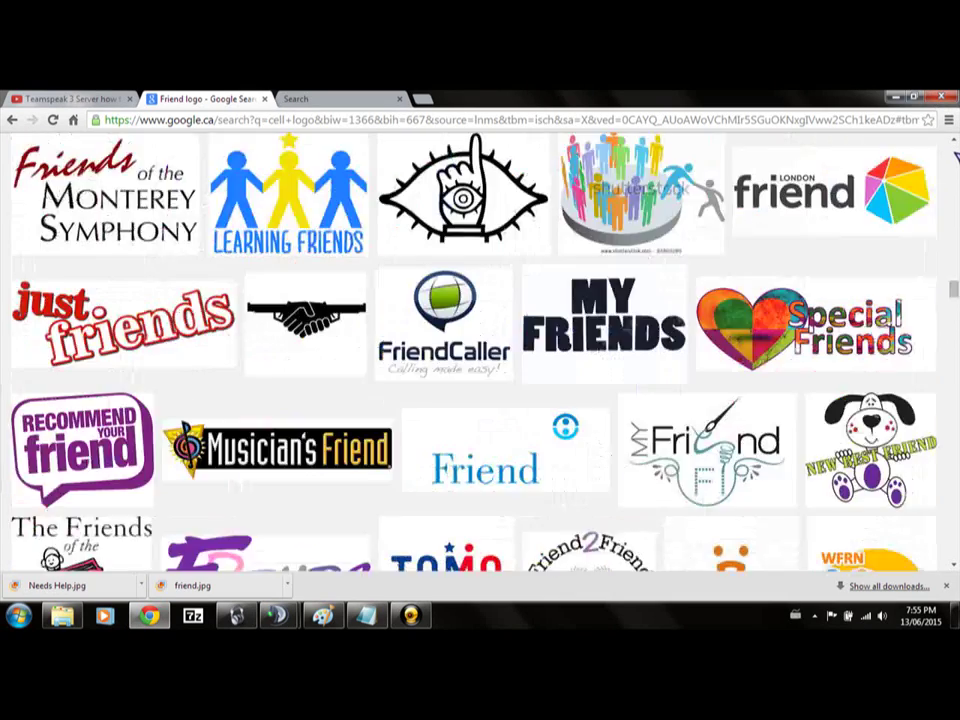
{"action": "scroll", "coordinate": [955, 158], "scroll_direction": "down", "scroll_amount": 5}
{"action": "right_click", "coordinate": [955, 155]}
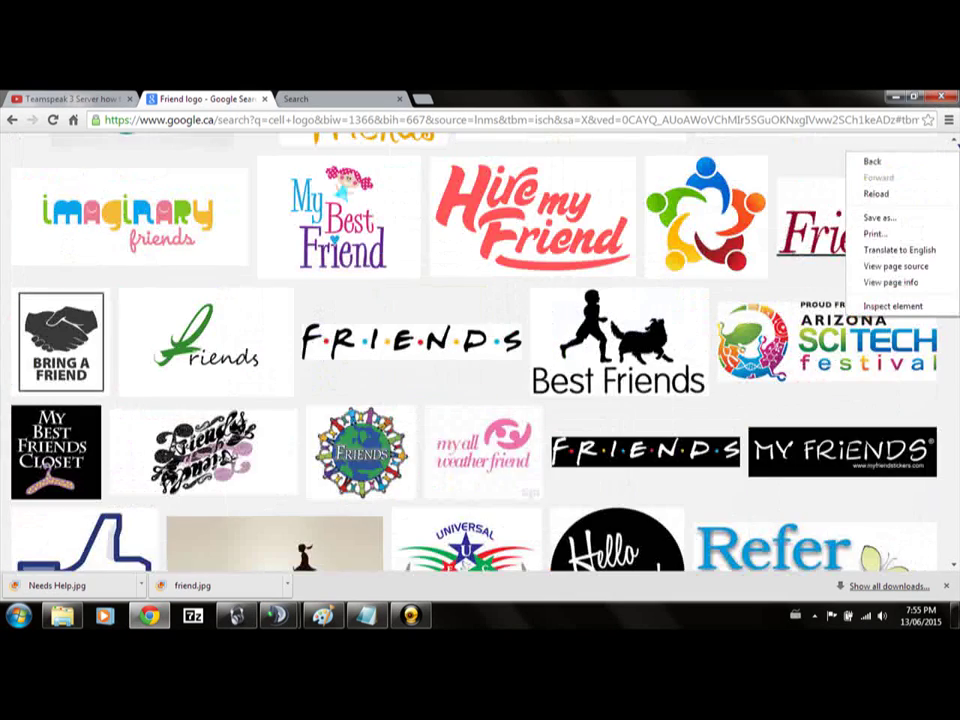
{"action": "scroll", "coordinate": [955, 160], "scroll_direction": "up", "scroll_amount": 6}
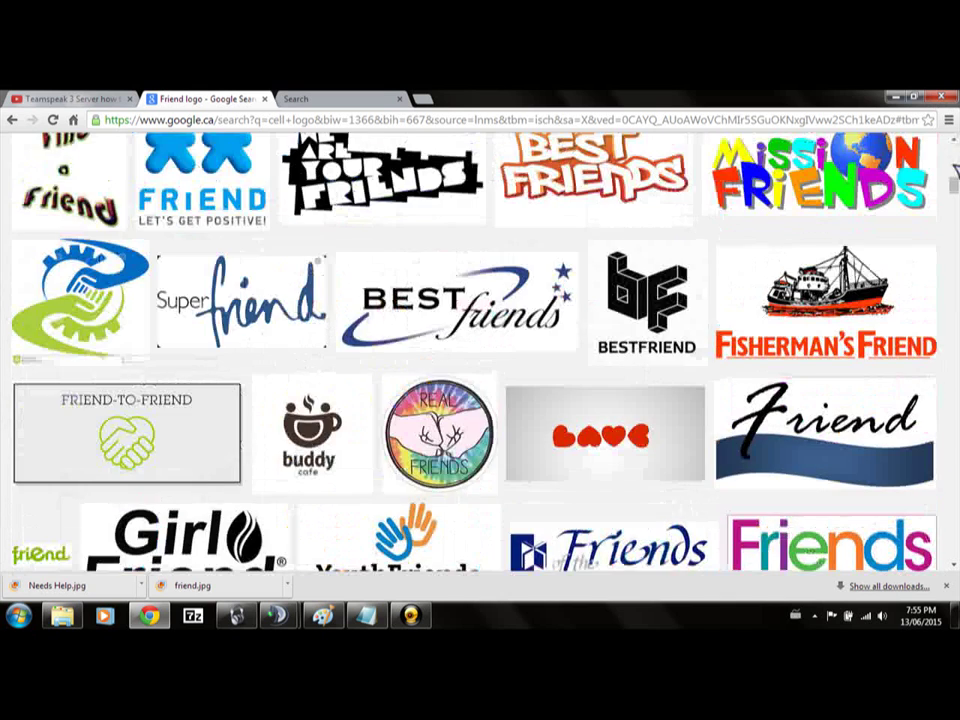
{"action": "scroll", "coordinate": [955, 172], "scroll_direction": "up", "scroll_amount": 10}
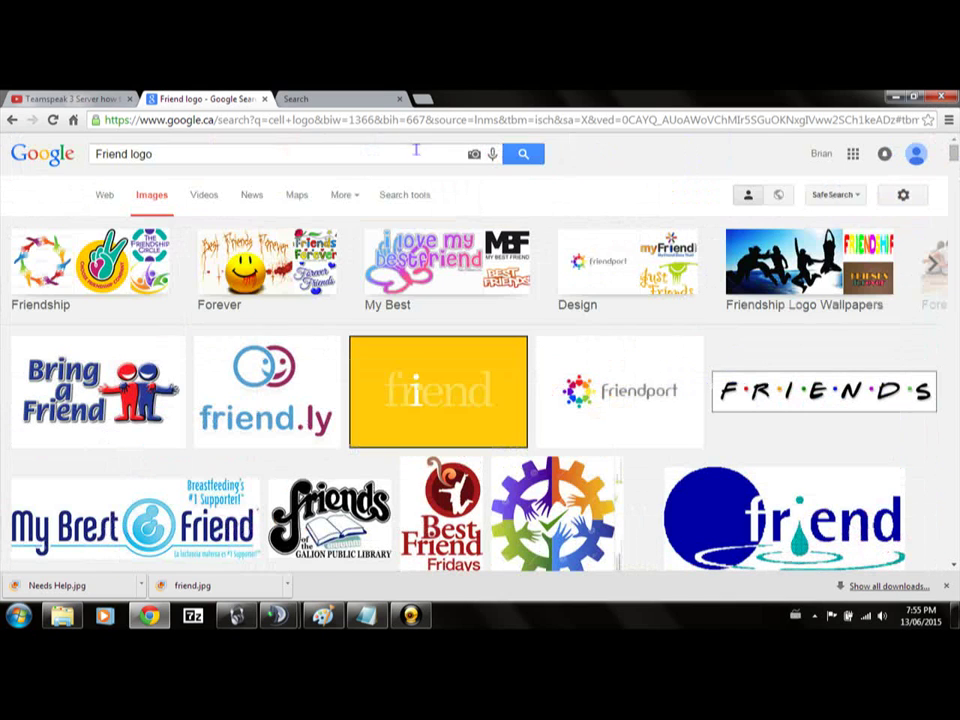
{"action": "left_click", "coordinate": [332, 156]}
{"action": "key", "text": "ctrl+shift+Left"}
{"action": "key", "text": "ctrl+a"}
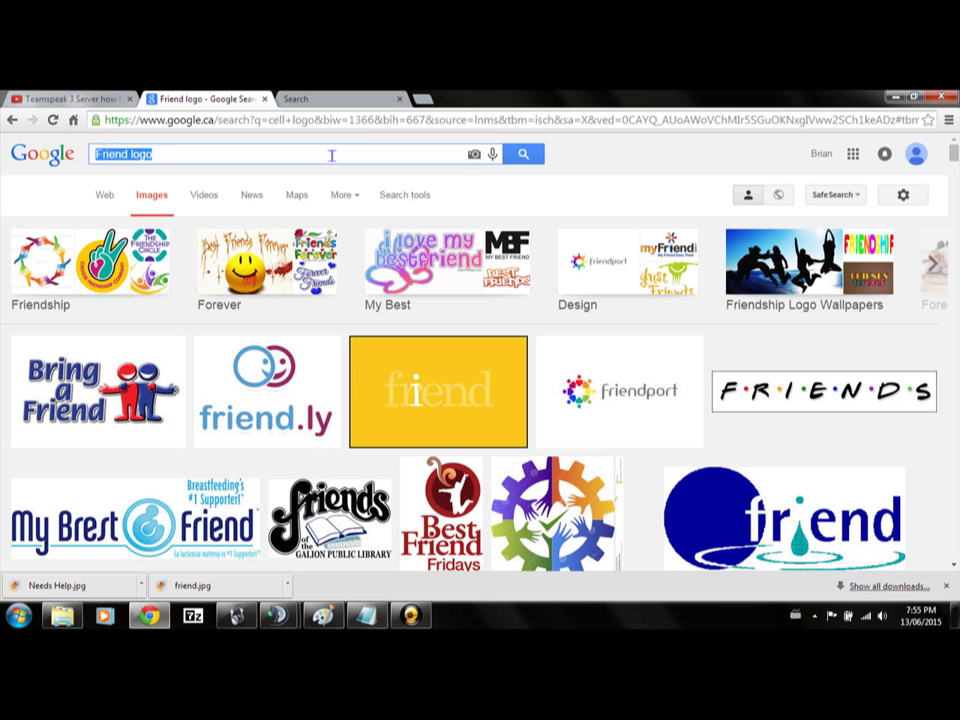
{"action": "type", "text": "Test "}
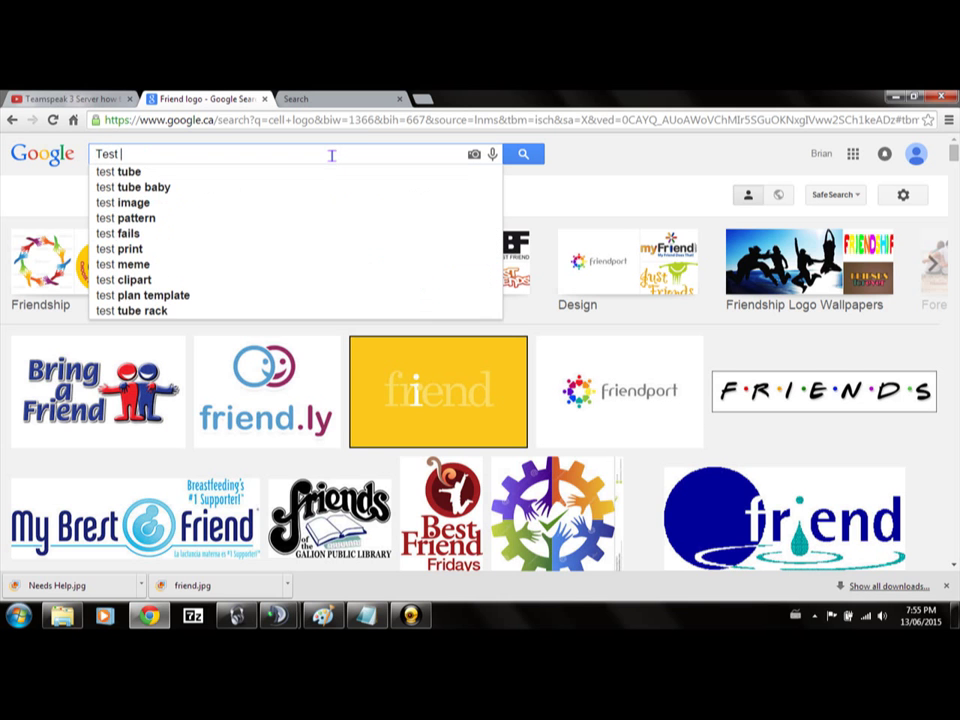
{"action": "type", "text": "logo"}
{"action": "key", "text": "Return"}
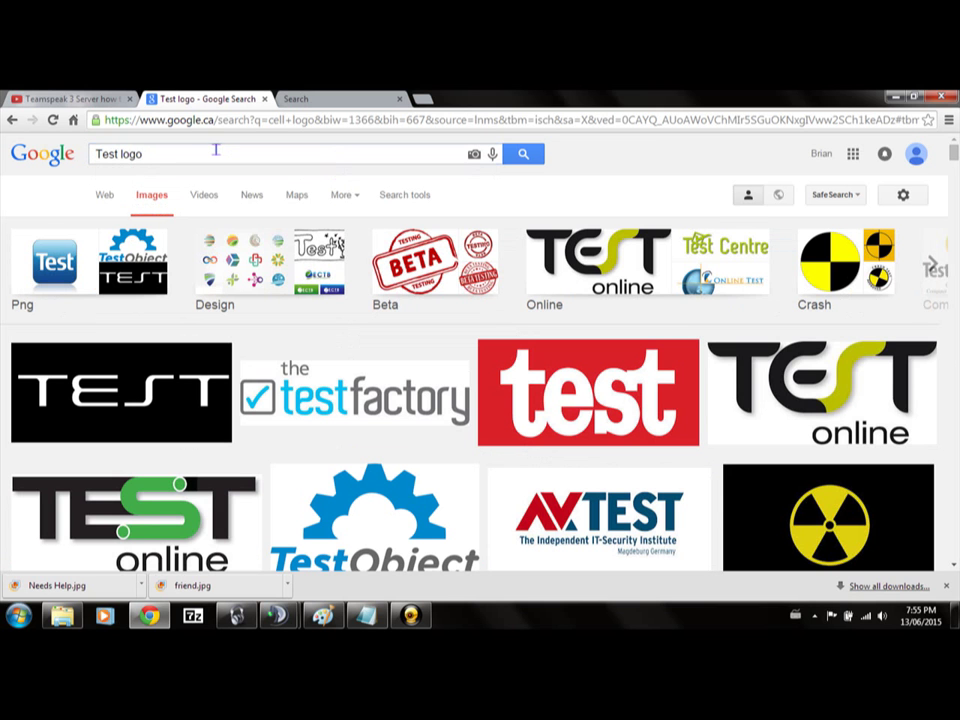
Search 'Test clipart', then 'Test chart', and delete 'chart' from the query.
{"action": "double_click", "coordinate": [215, 152]}
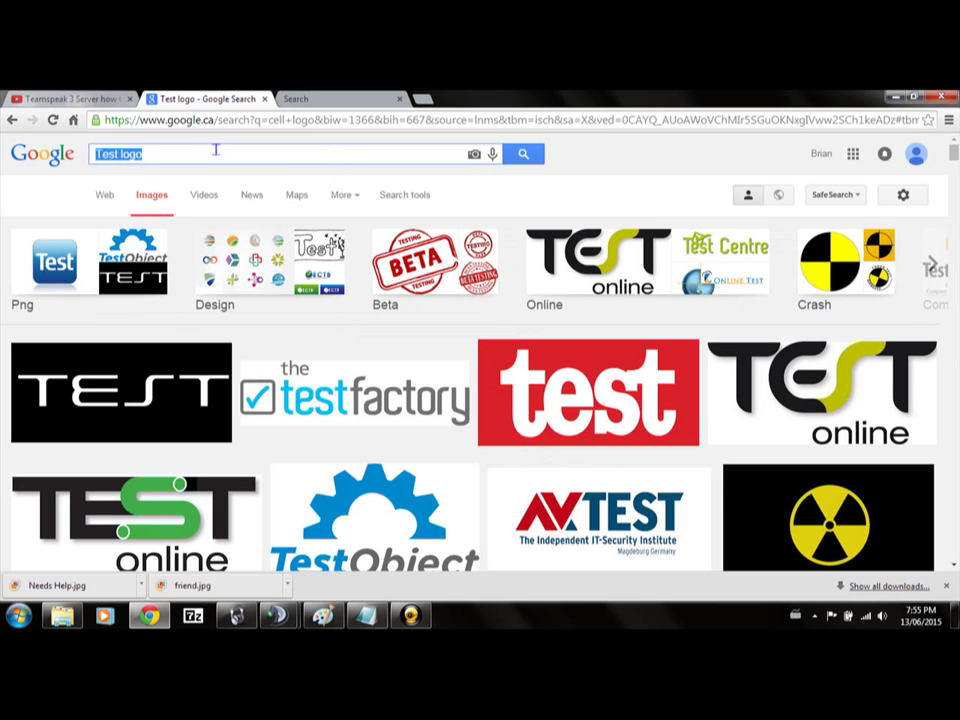
{"action": "type", "text": "Test clipart"}
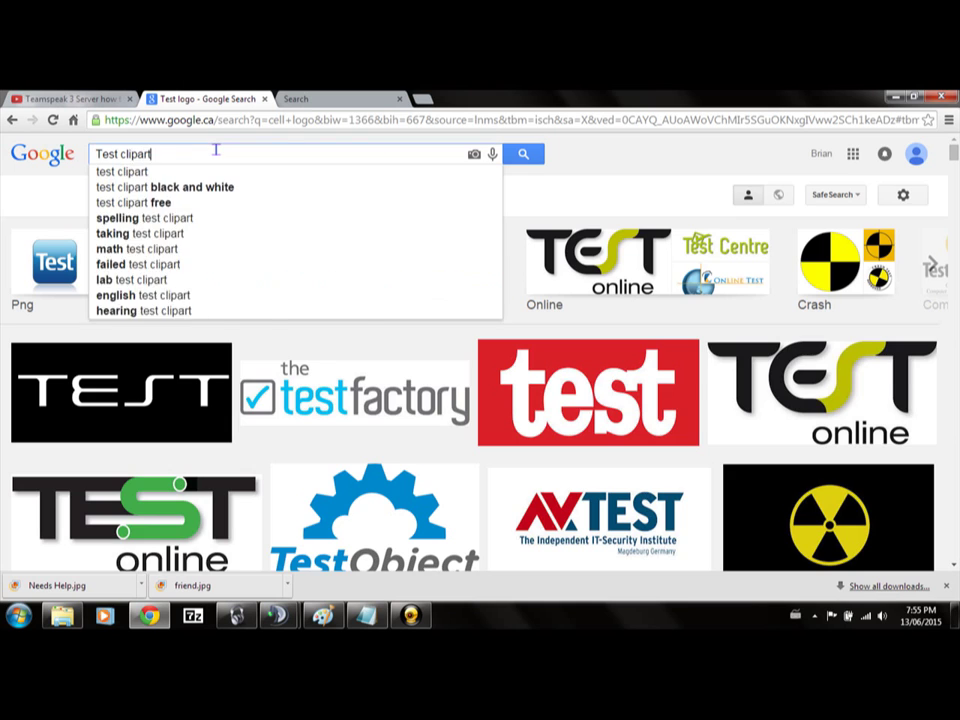
{"action": "key", "text": "Return"}
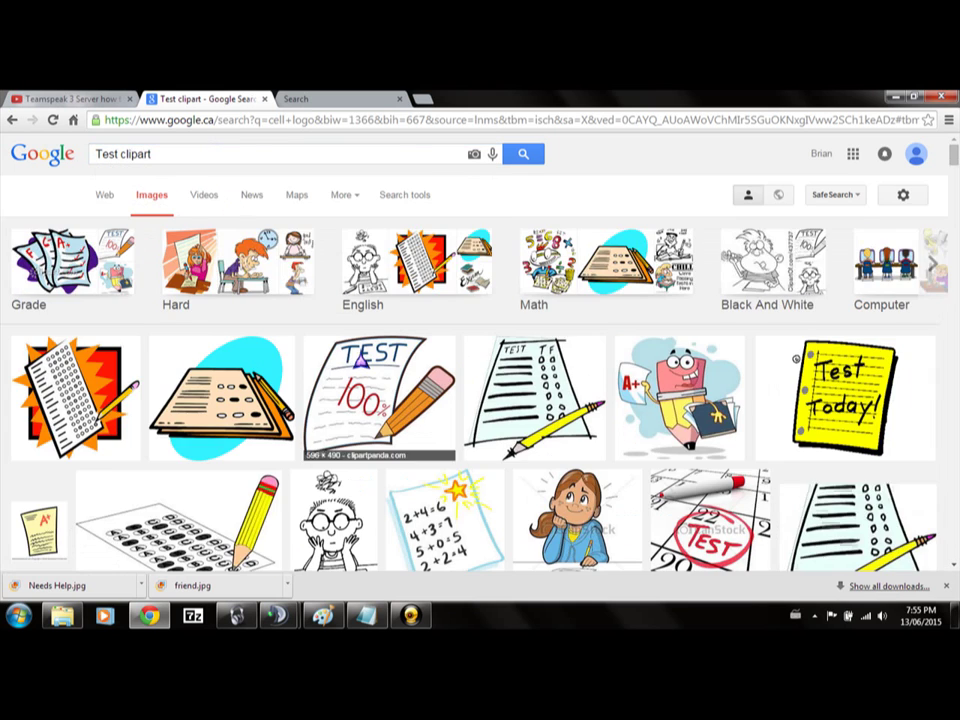
{"action": "scroll", "coordinate": [780, 450], "scroll_direction": "down", "scroll_amount": 5}
{"action": "scroll", "coordinate": [480, 350], "scroll_direction": "up", "scroll_amount": 5}
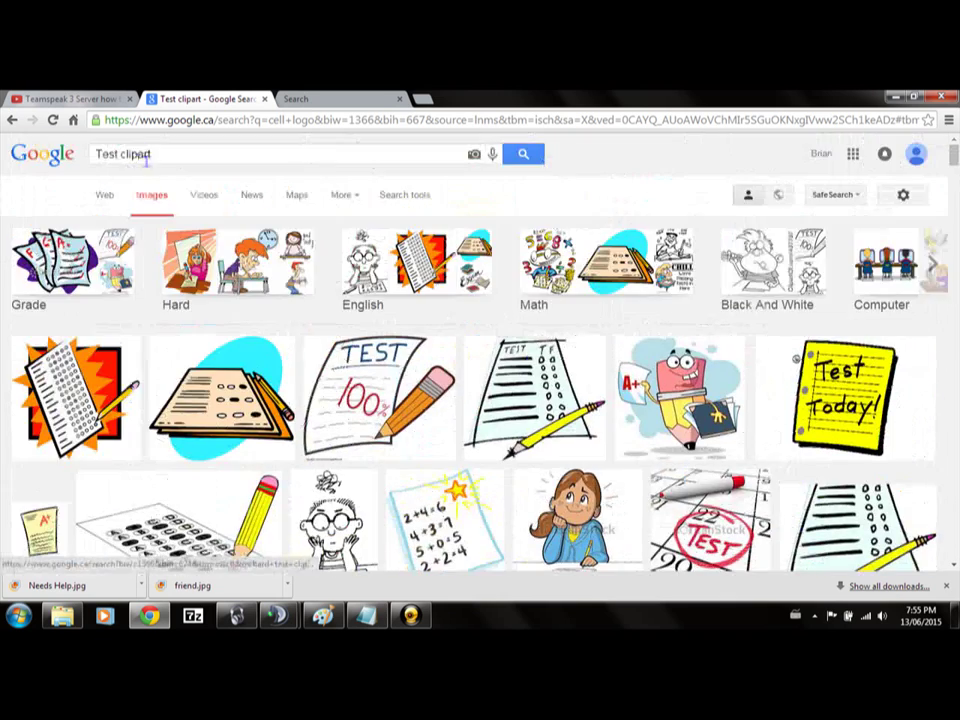
{"action": "double_click", "coordinate": [136, 154]}
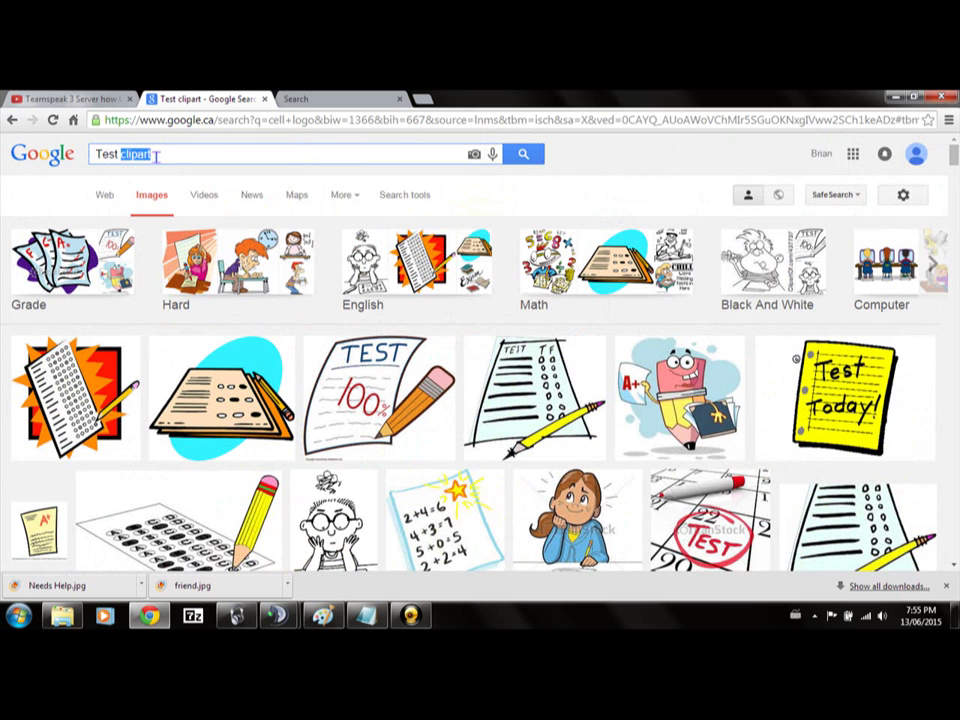
{"action": "type", "text": "chart"}
{"action": "key", "text": "Return"}
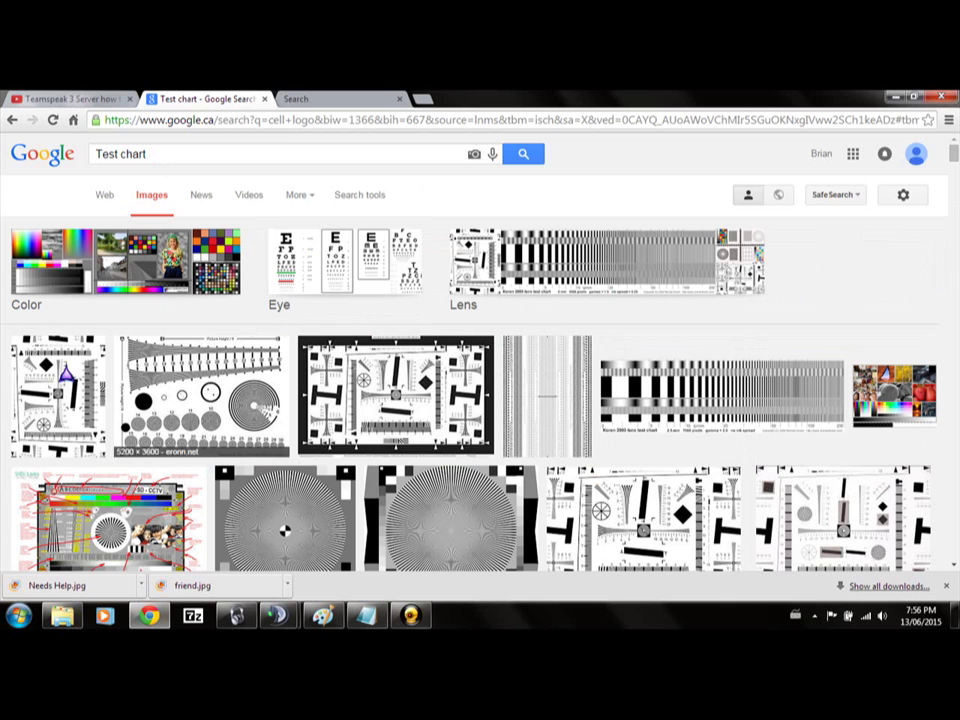
{"action": "double_click", "coordinate": [165, 156]}
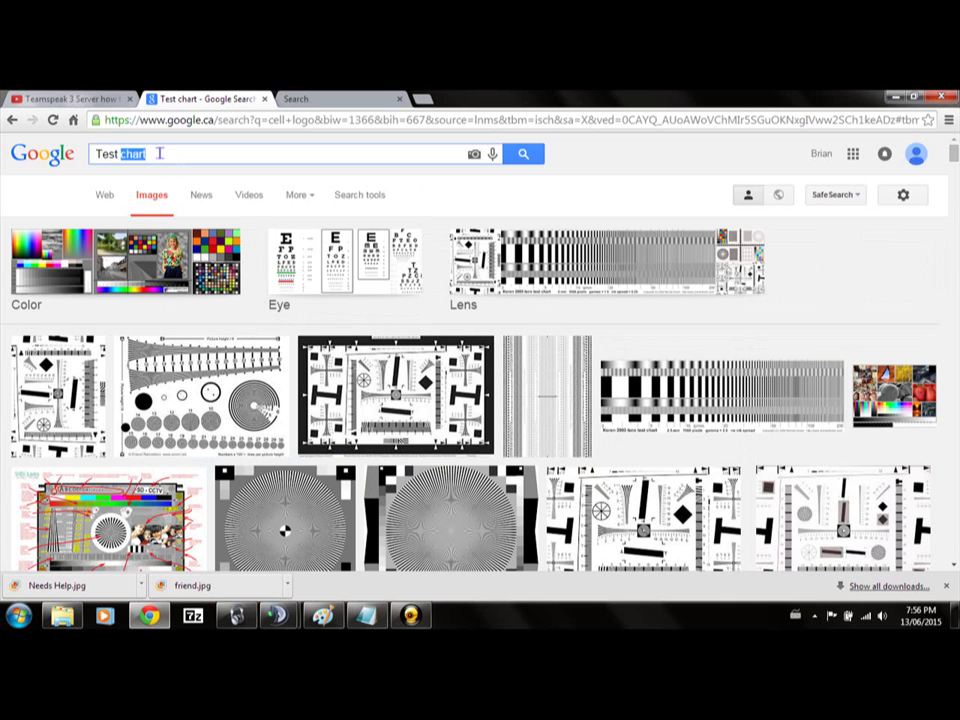
{"action": "key", "text": "BackSpace"}
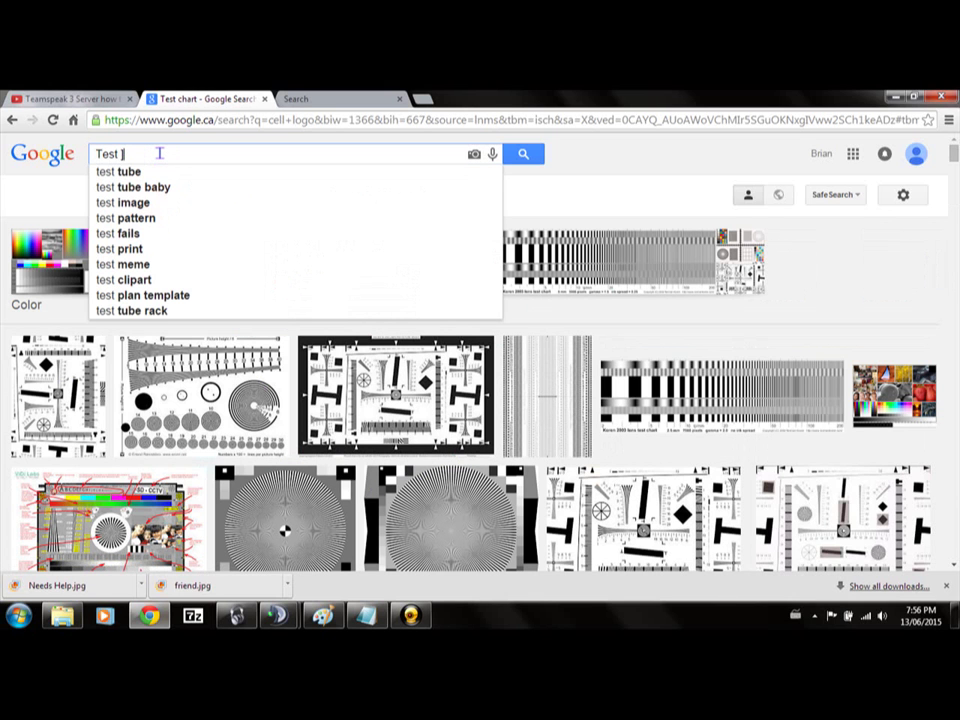
Search 'Test logo' again, save the crash-test logo image as Nuke, and minimize Chrome.
{"action": "type", "text": "logo"}
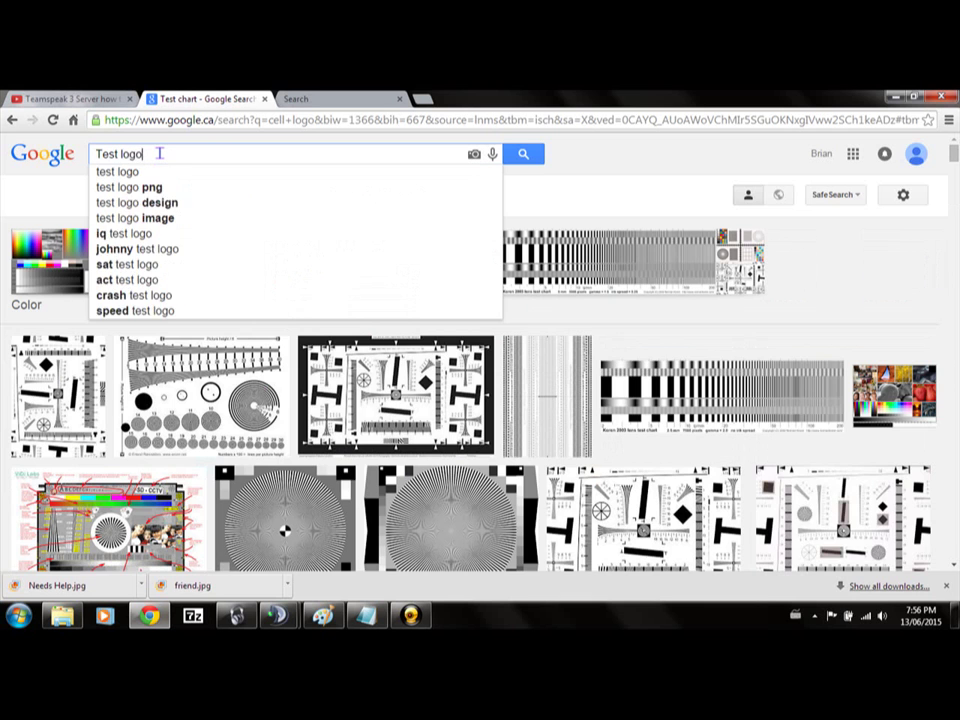
{"action": "key", "text": "Return"}
{"action": "scroll", "coordinate": [613, 408], "scroll_direction": "down", "scroll_amount": 3}
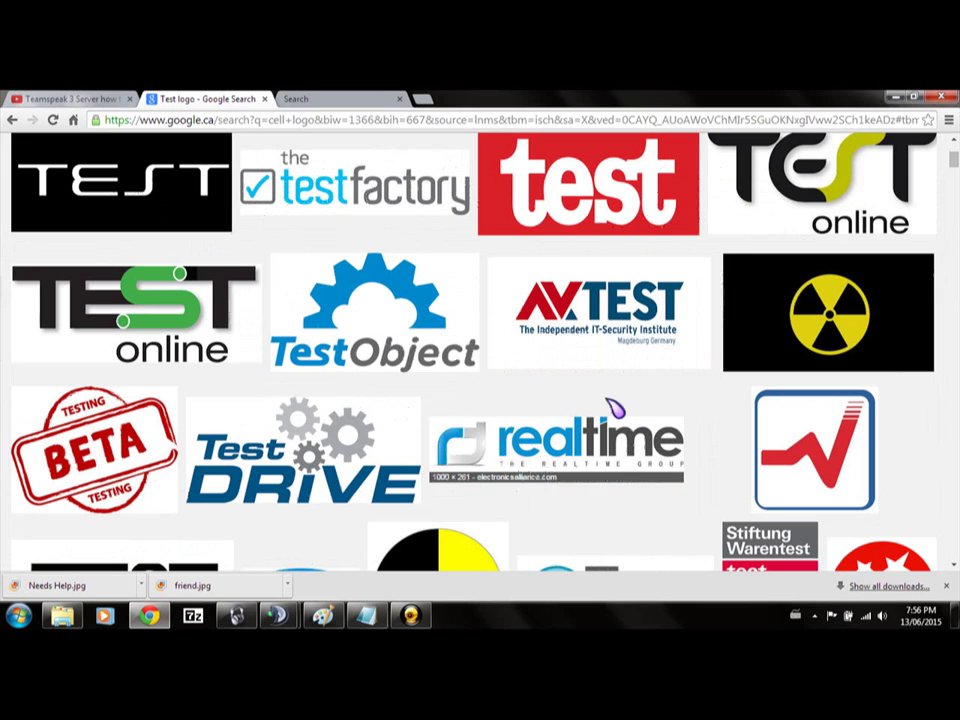
{"action": "scroll", "coordinate": [441, 396], "scroll_direction": "down", "scroll_amount": 2}
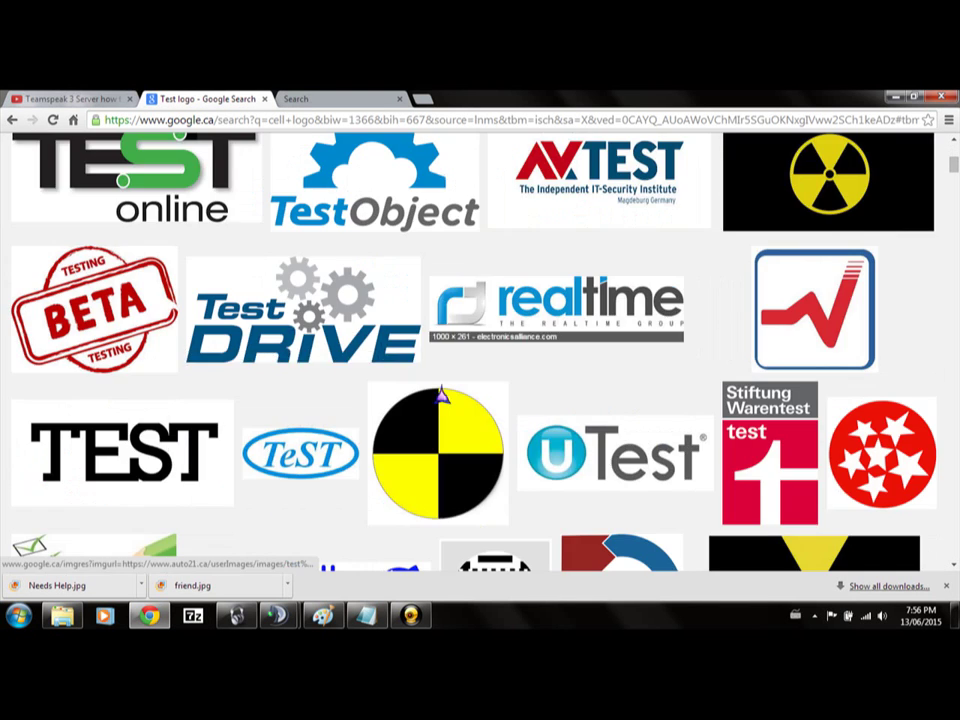
{"action": "right_click", "coordinate": [448, 440]}
{"action": "left_click", "coordinate": [492, 351]}
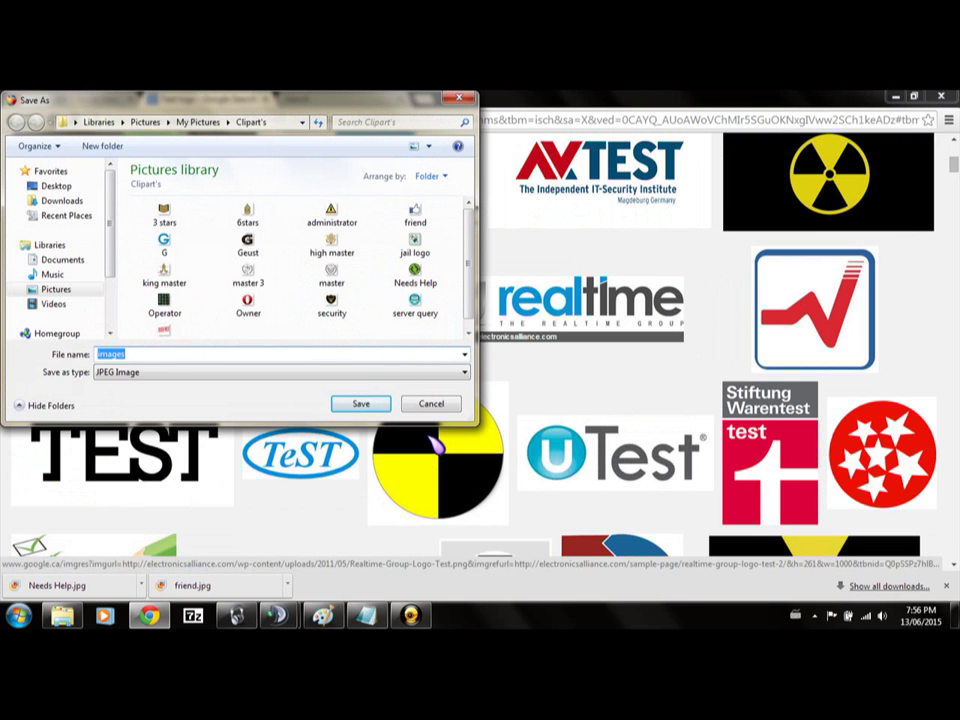
{"action": "type", "text": "Nuke"}
{"action": "key", "text": "Return"}
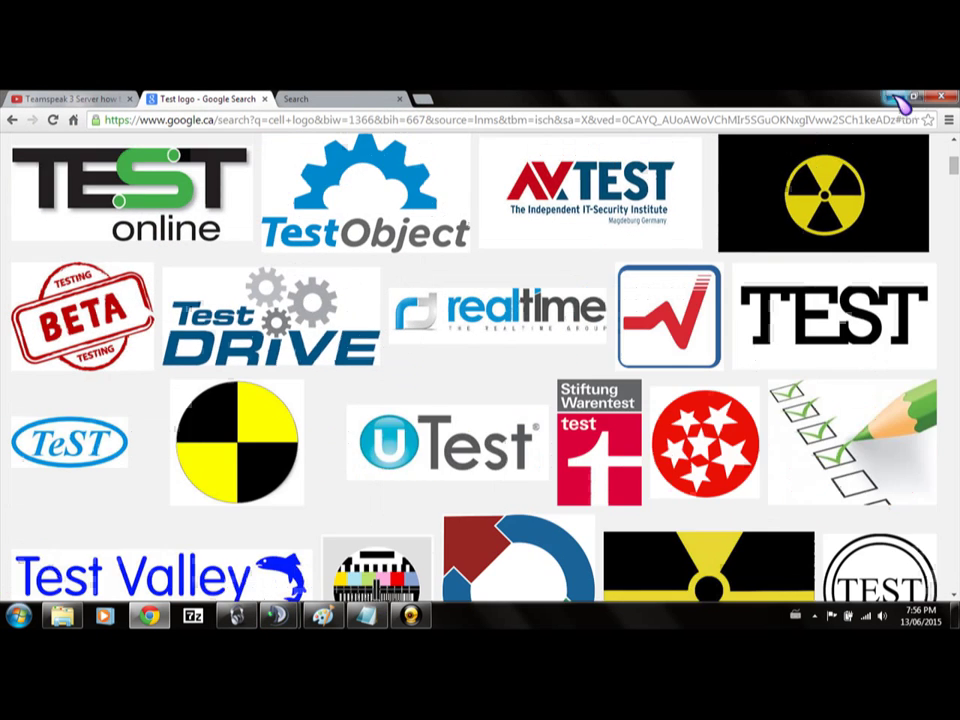
{"action": "left_click", "coordinate": [894, 97]}
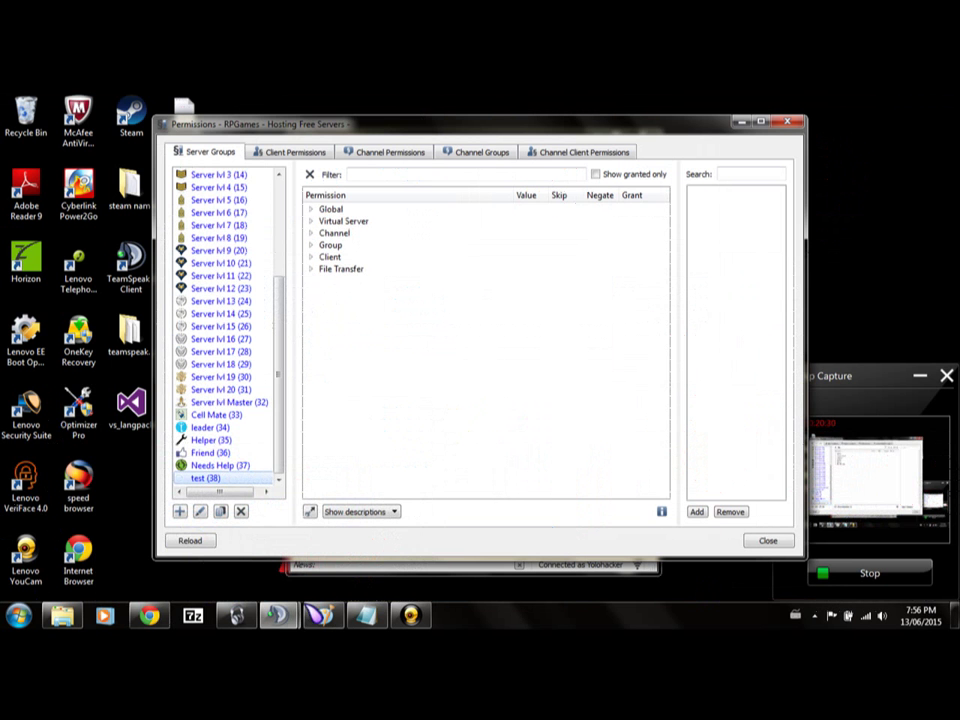
Close the running Paint window and launch a new Paint through a Start menu 'paint' search.
{"action": "right_click", "coordinate": [322, 614]}
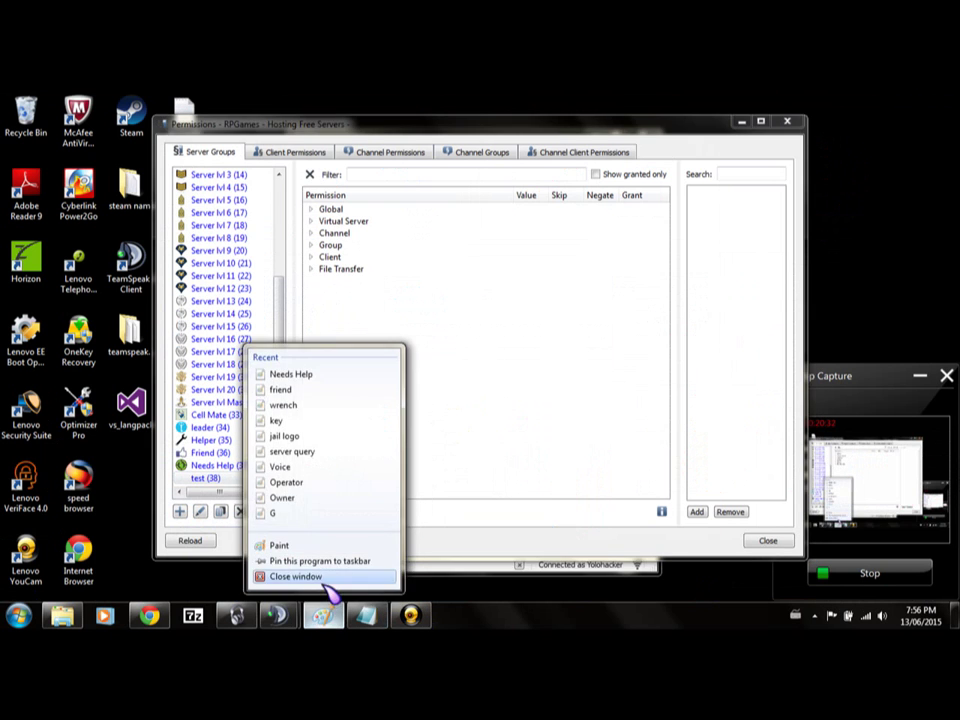
{"action": "left_click", "coordinate": [322, 578]}
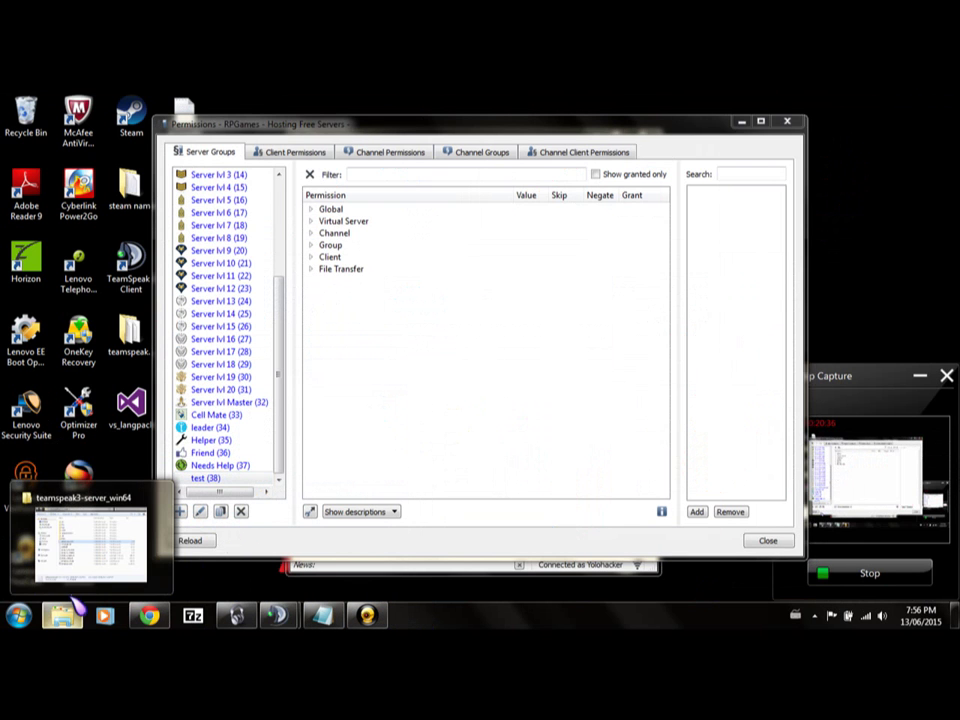
{"action": "key", "text": "super"}
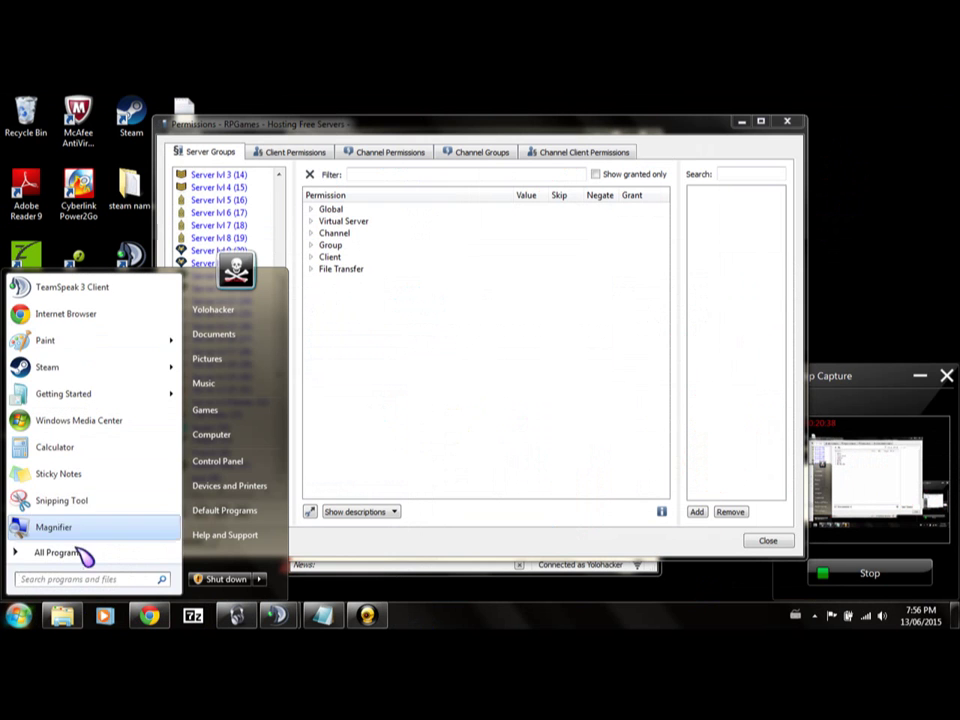
{"action": "type", "text": "painy"}
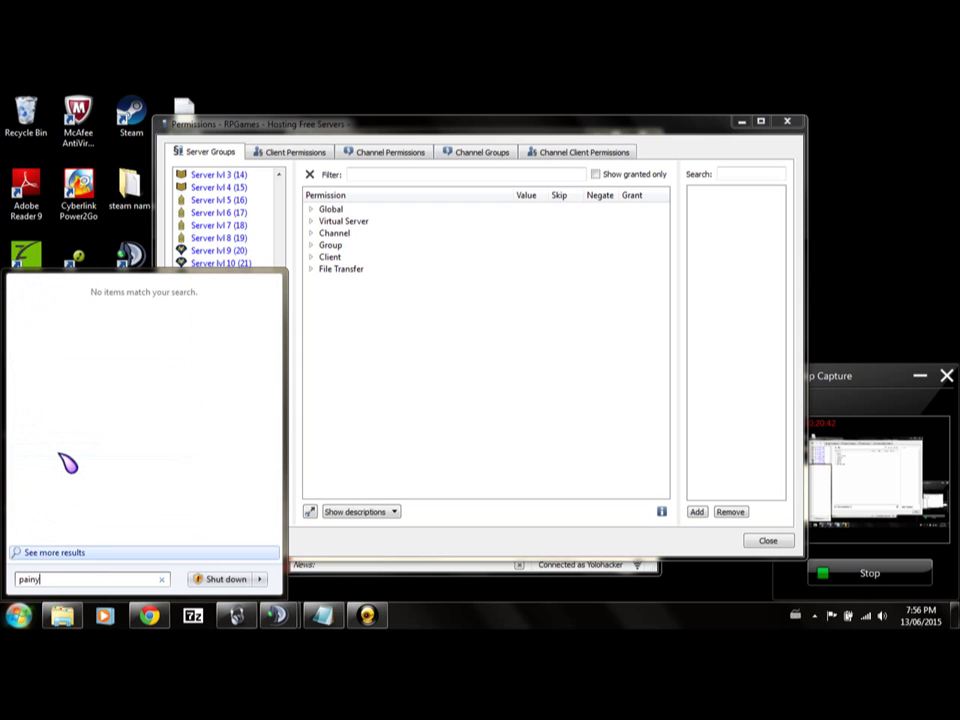
{"action": "key", "text": "BackSpace"}
{"action": "type", "text": "t"}
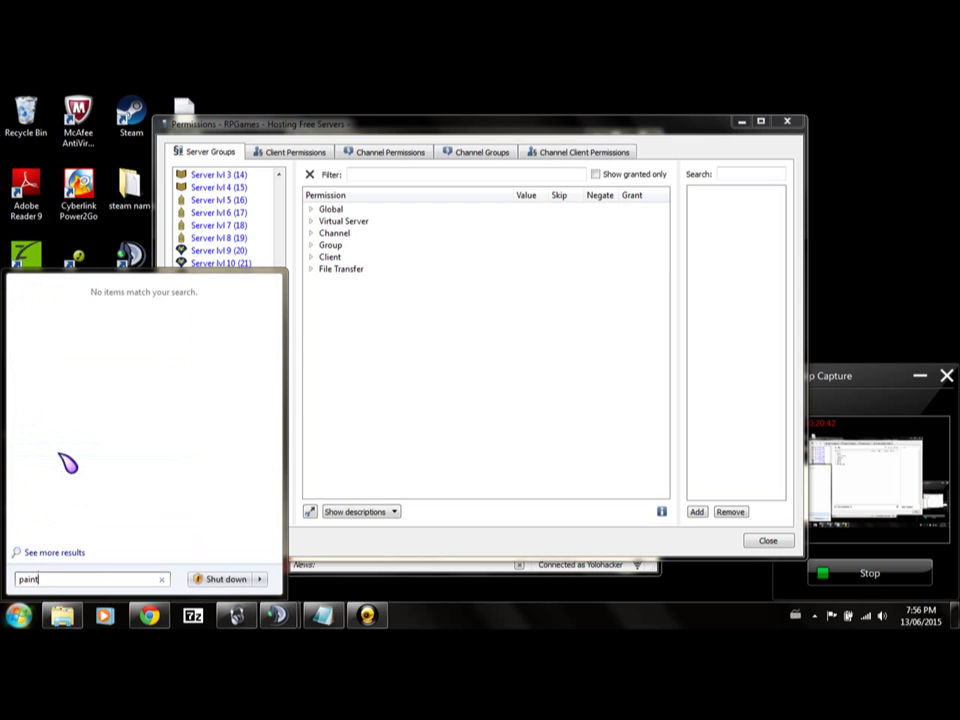
{"action": "key", "text": "Return"}
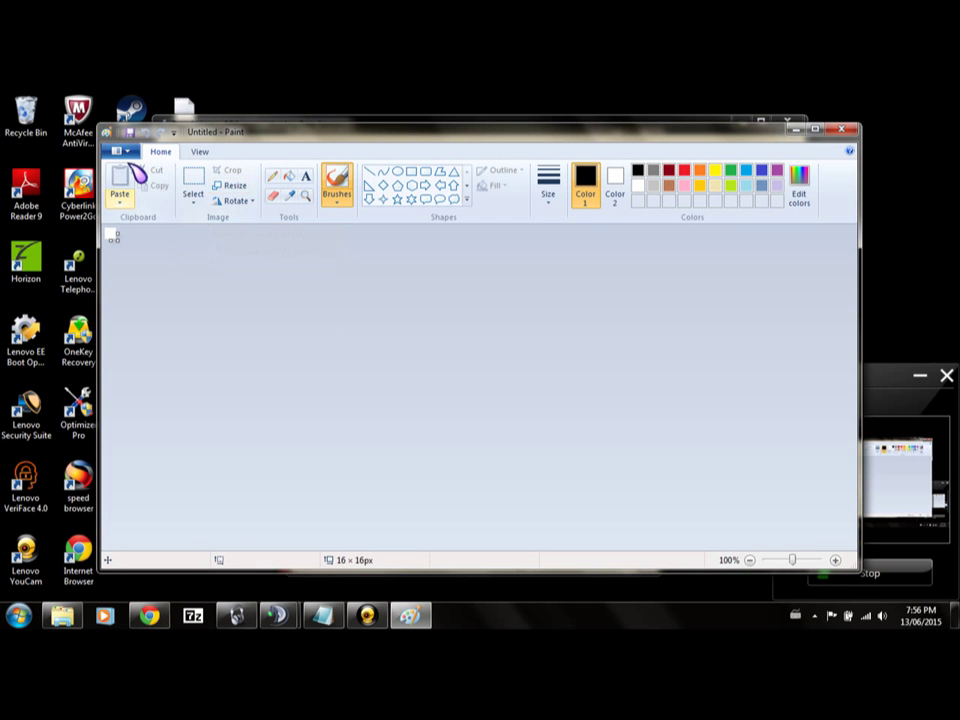
Open the Nuke image (225 × 225 px) in Paint and bring up Resize and Skew.
{"action": "left_click", "coordinate": [118, 151]}
{"action": "left_click", "coordinate": [145, 206]}
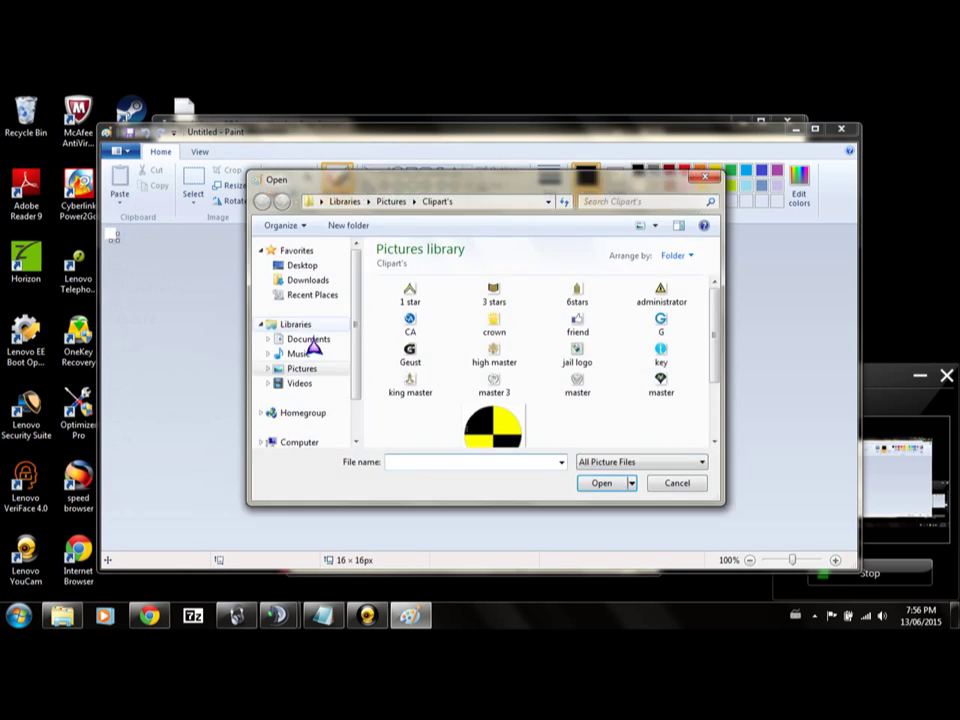
{"action": "left_click", "coordinate": [518, 445]}
{"action": "double_click", "coordinate": [518, 443]}
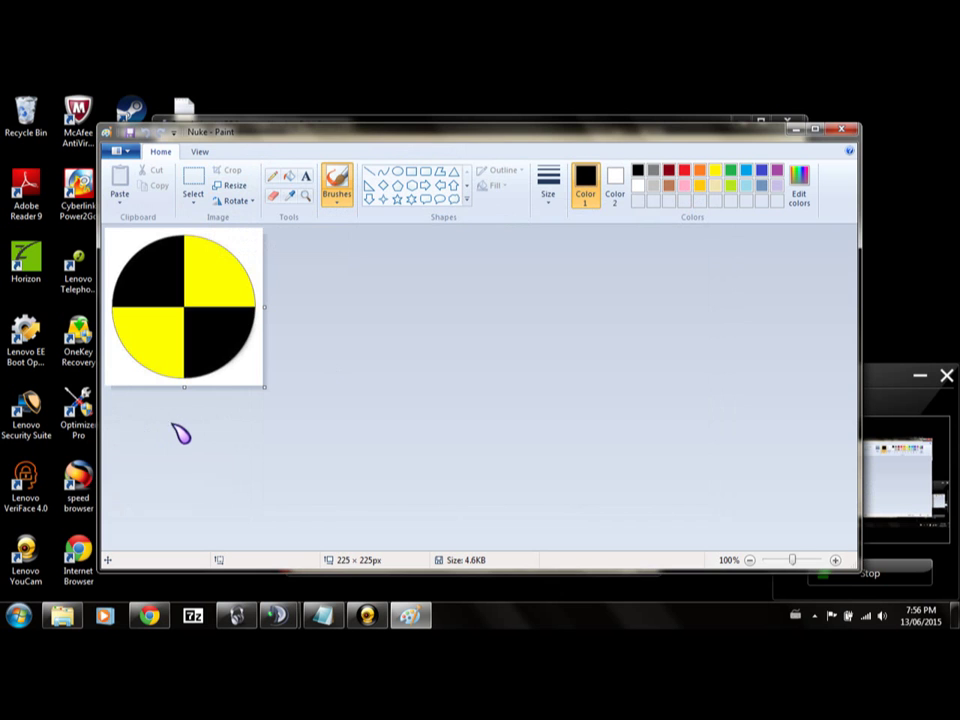
{"action": "key", "text": "ctrl+w"}
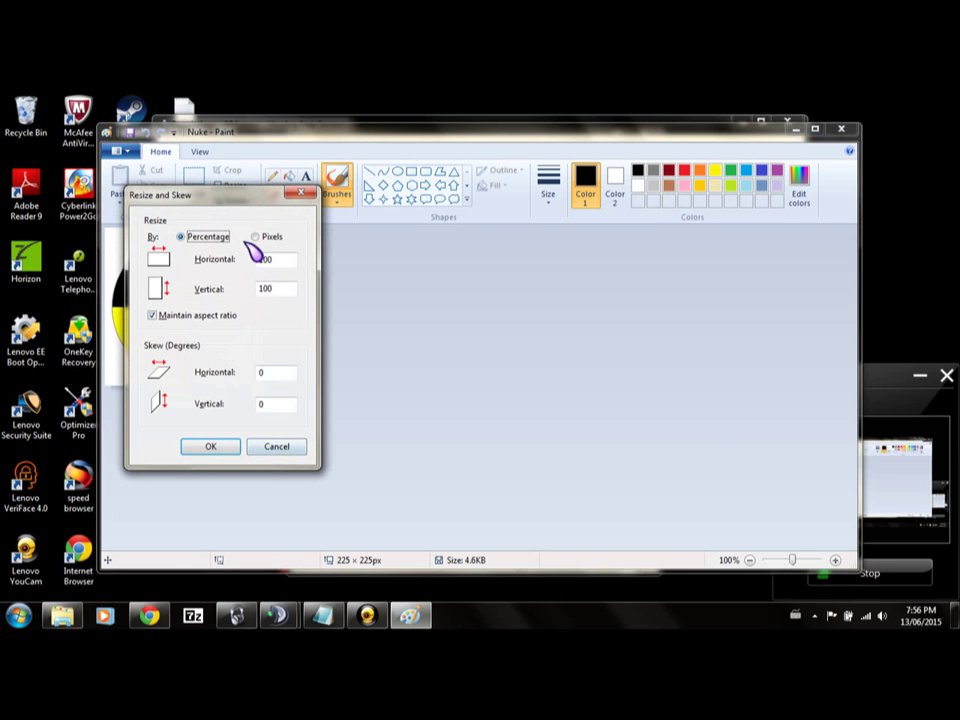
Resize the Nuke logo to 16 × 16 pixels, save it, and close Paint.
{"action": "left_click", "coordinate": [256, 237]}
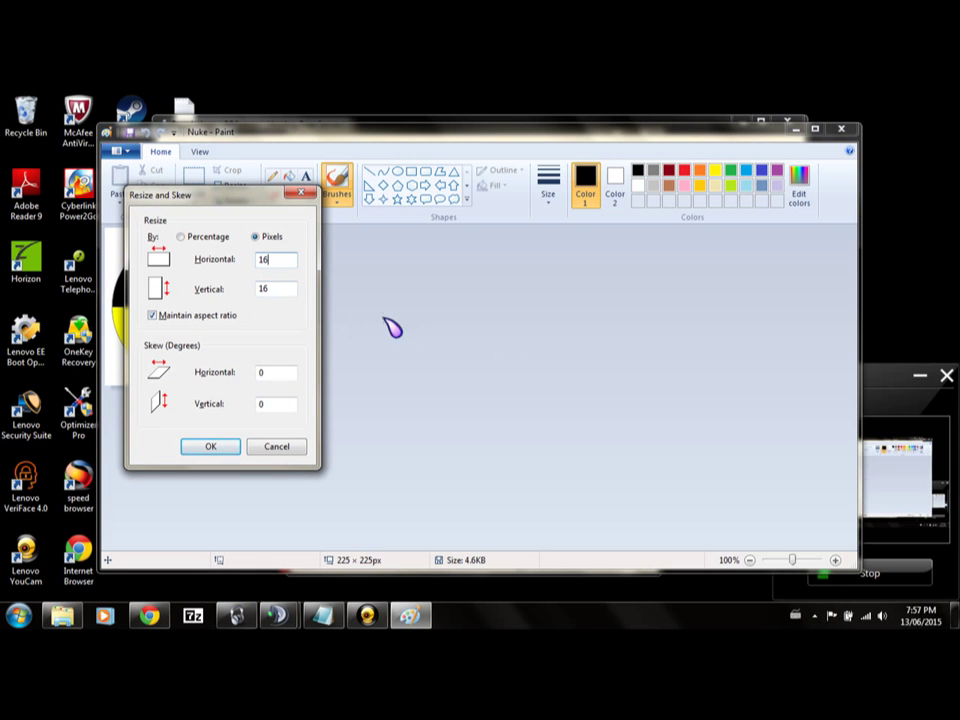
{"action": "left_click", "coordinate": [210, 316]}
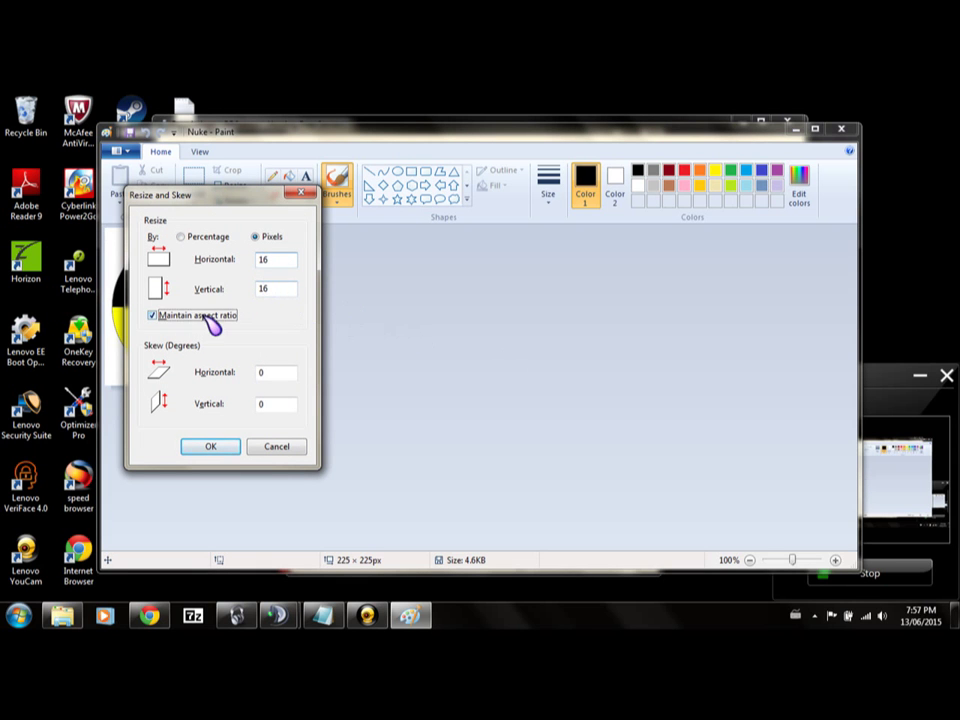
{"action": "left_click", "coordinate": [283, 289]}
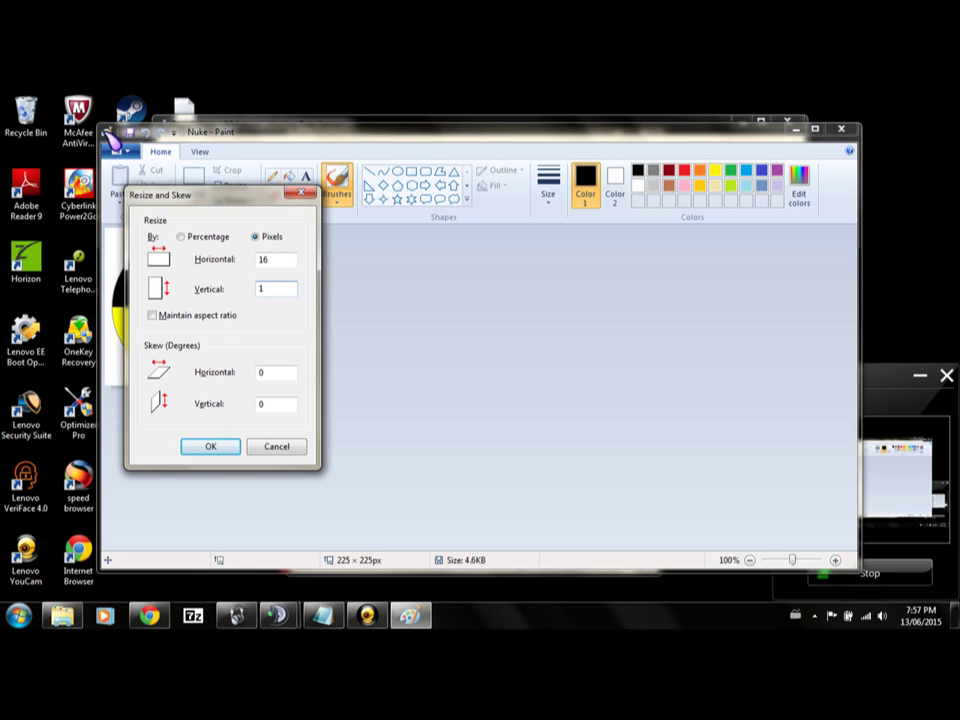
{"action": "left_click", "coordinate": [212, 318]}
{"action": "key", "text": "period"}
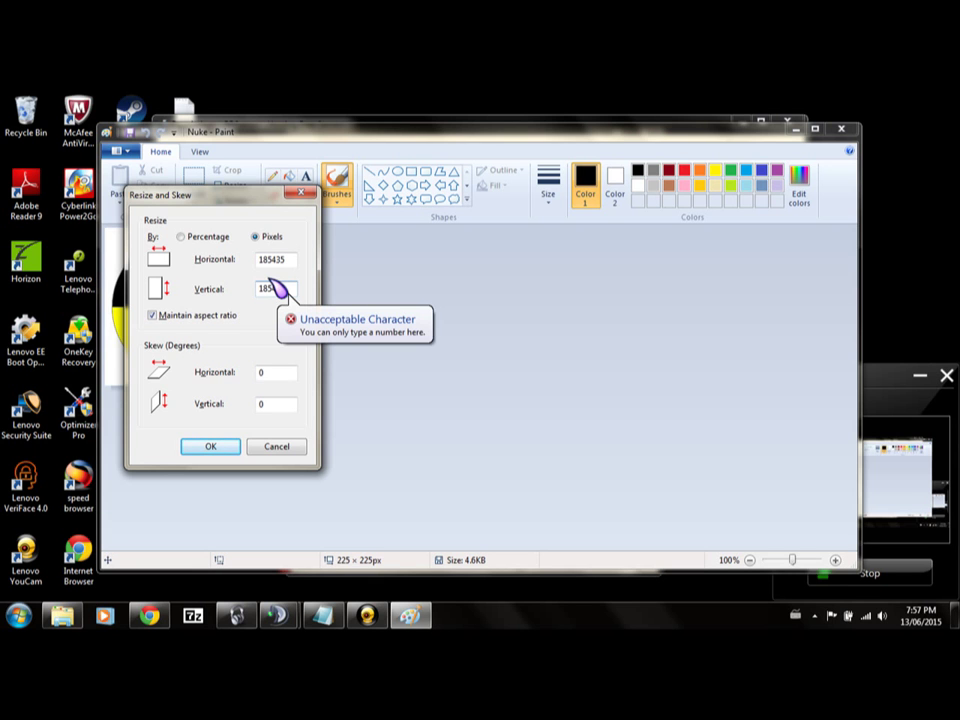
{"action": "key", "text": "BackSpace"}
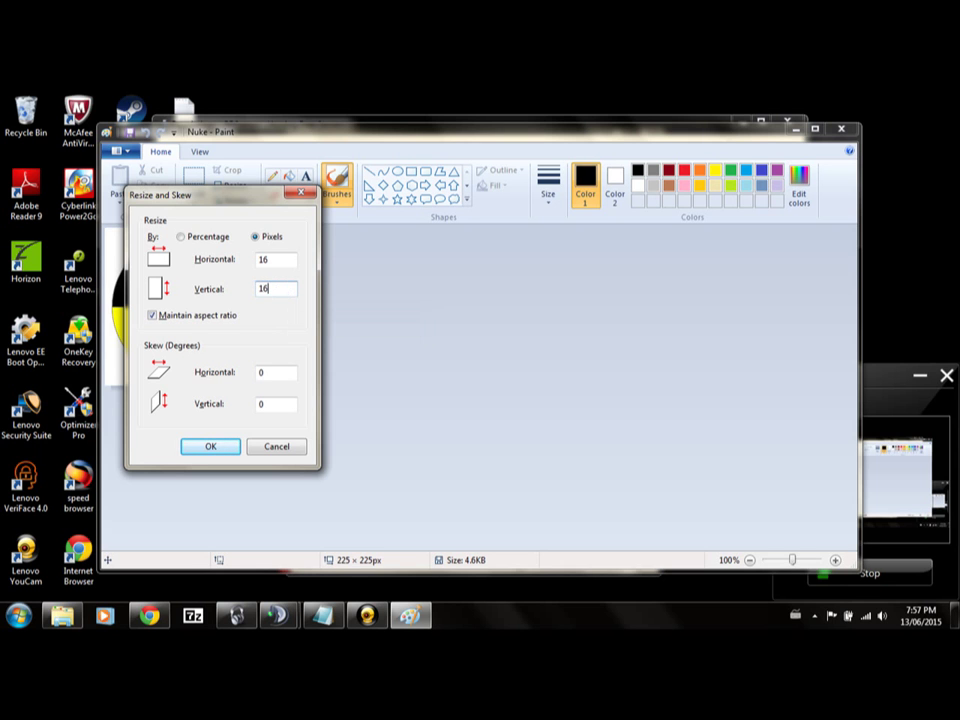
{"action": "key", "text": "Return"}
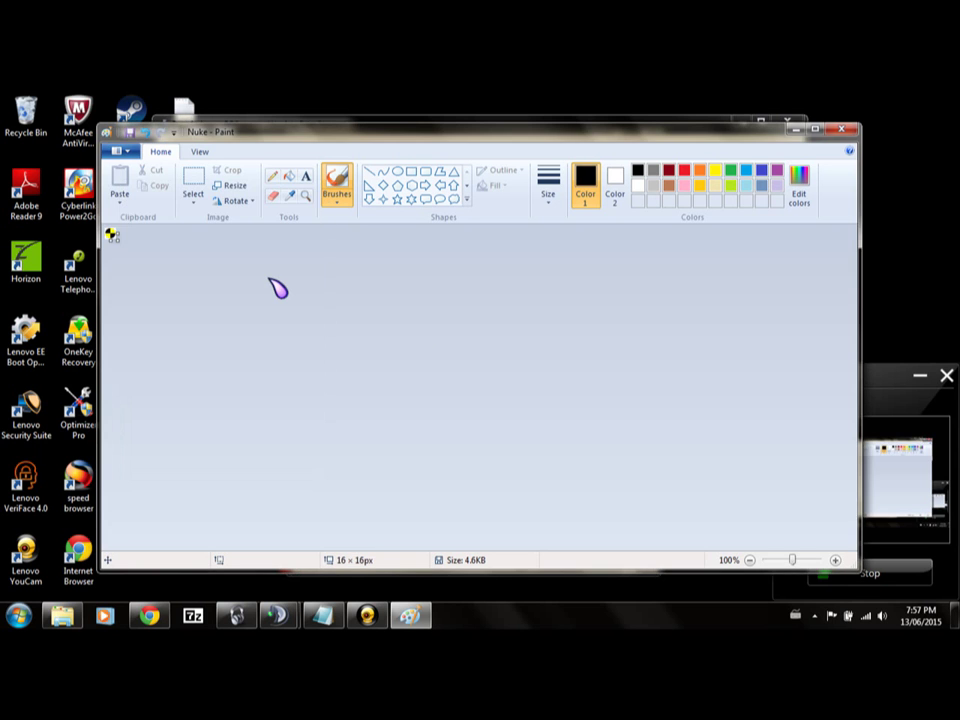
{"action": "left_click", "coordinate": [128, 133]}
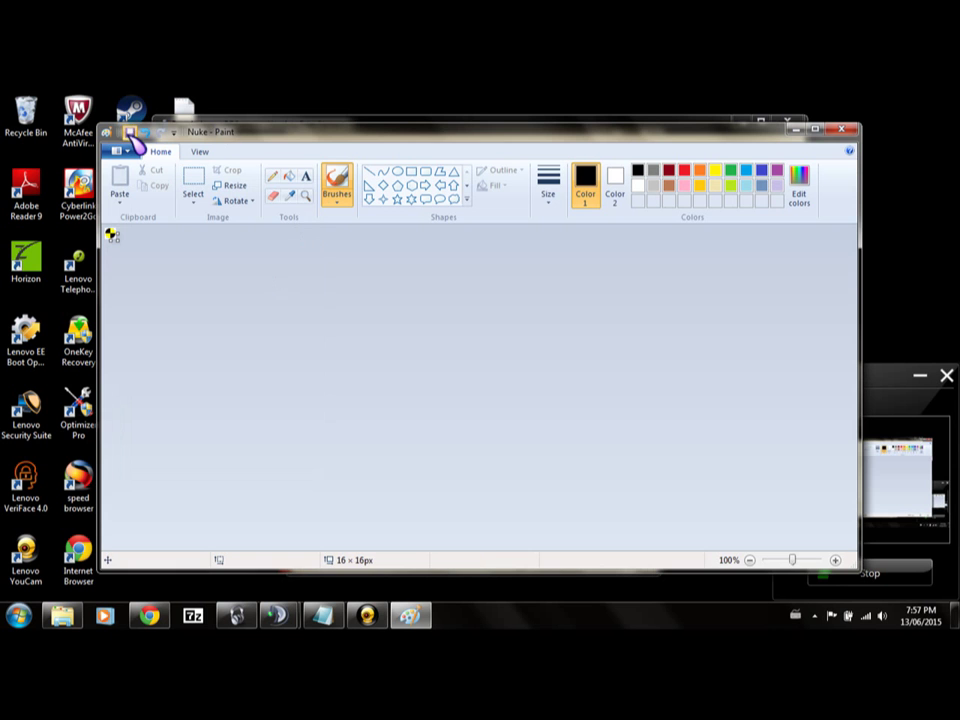
{"action": "left_click", "coordinate": [842, 133]}
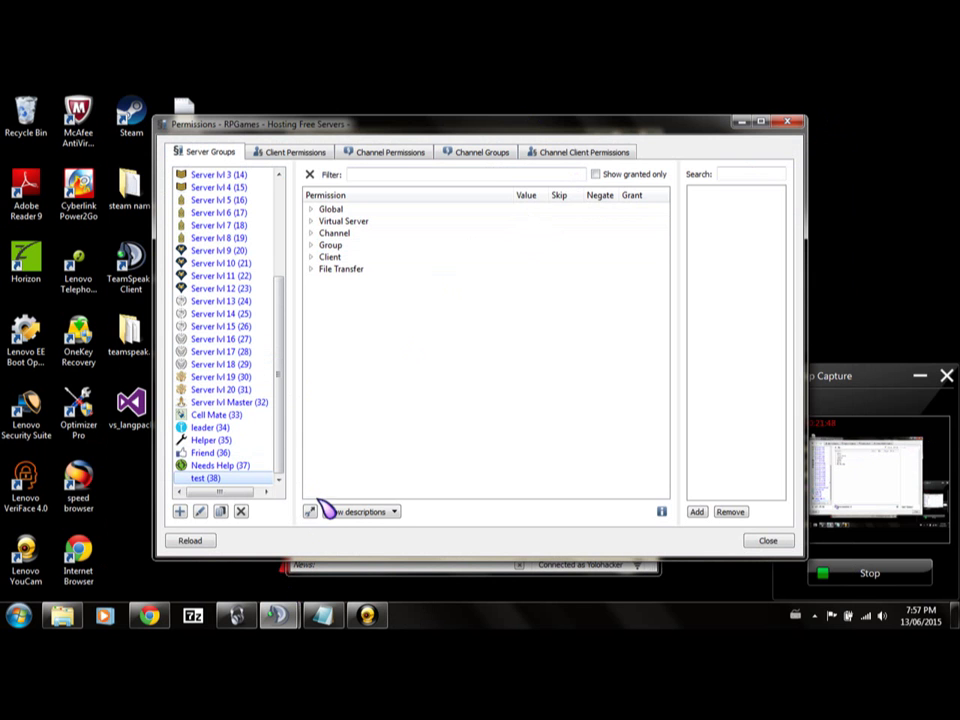
Upload the Nuke image as an icon and assign it to the test (38) group.
{"action": "left_click", "coordinate": [310, 512]}
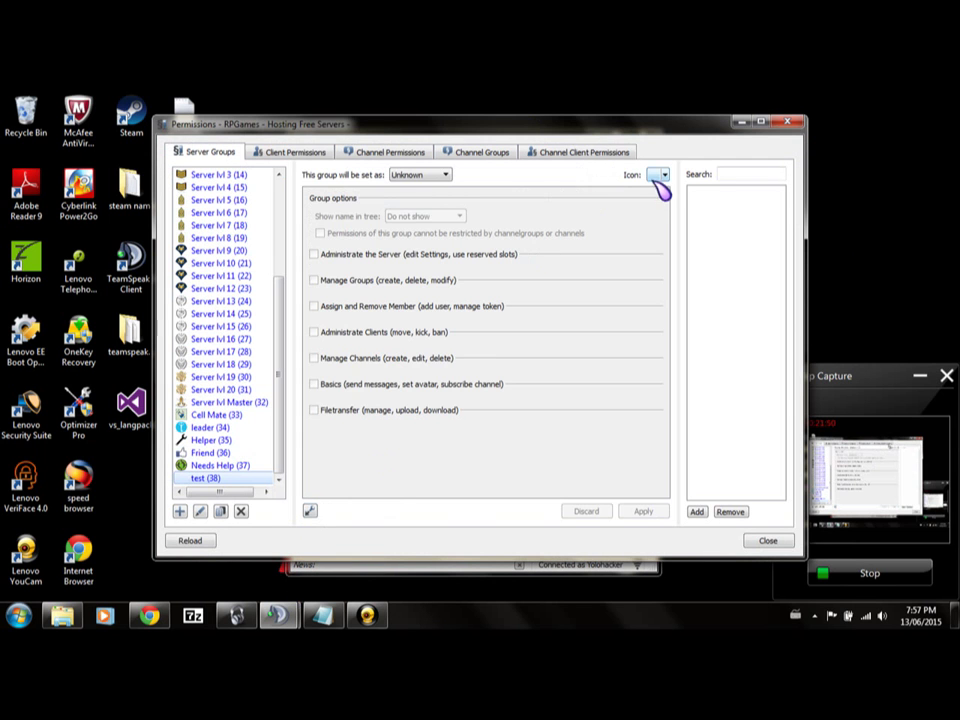
{"action": "left_click", "coordinate": [659, 175]}
{"action": "left_click", "coordinate": [373, 443]}
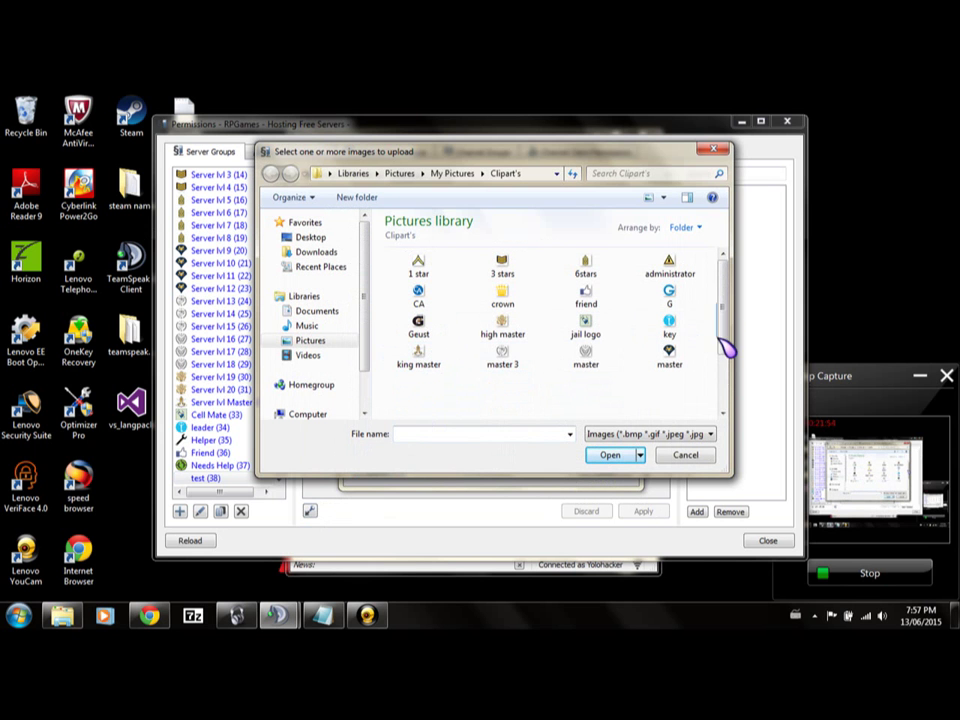
{"action": "left_click_drag", "start_coordinate": [724, 336], "coordinate": [730, 410]}
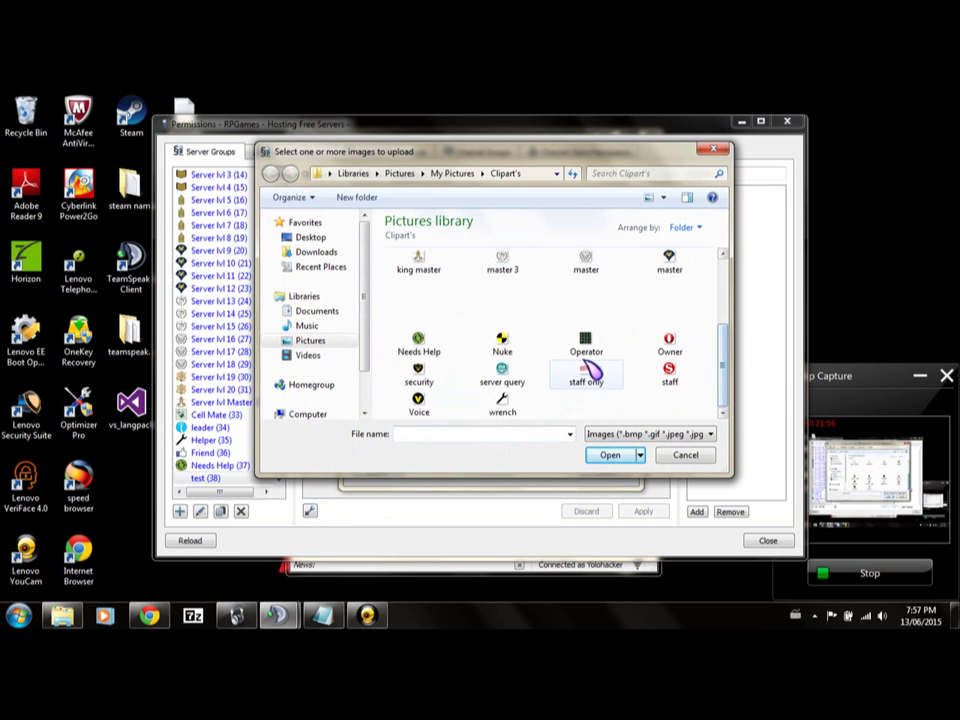
{"action": "double_click", "coordinate": [505, 330]}
{"action": "double_click", "coordinate": [430, 399]}
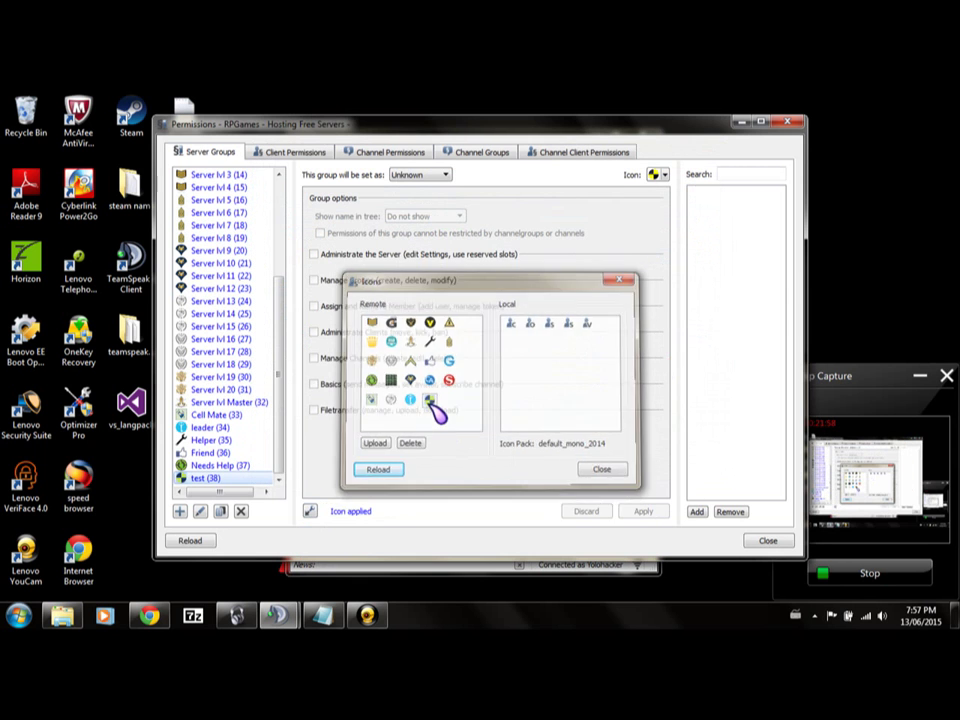
{"action": "left_click", "coordinate": [310, 511]}
{"action": "left_click", "coordinate": [310, 511]}
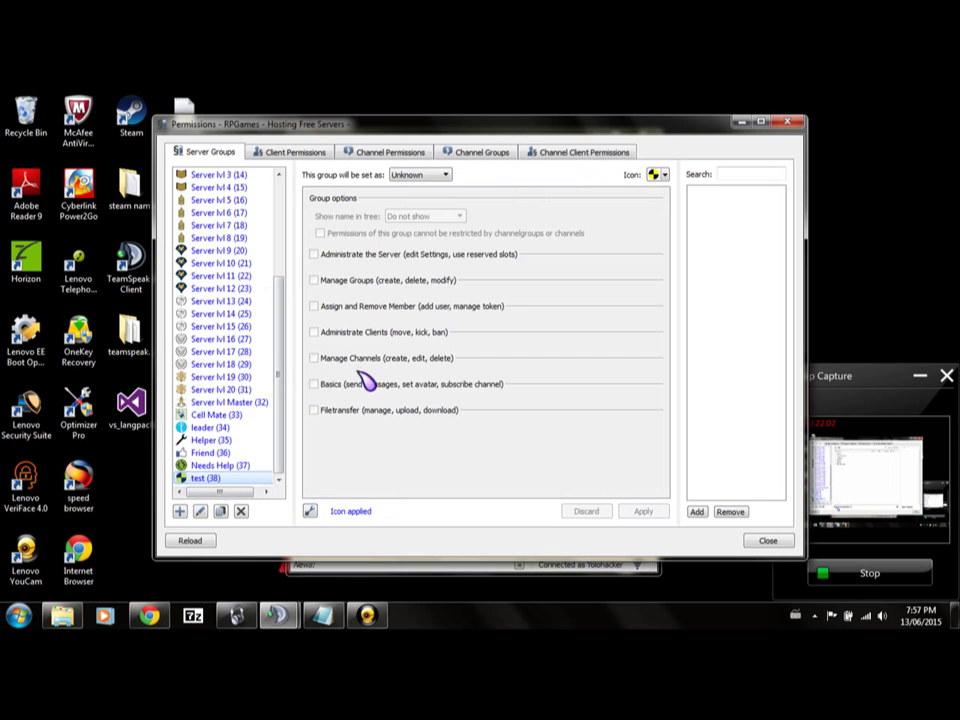
Apply the Server Admin preset to the test group and show its full permission list.
{"action": "left_click", "coordinate": [410, 175]}
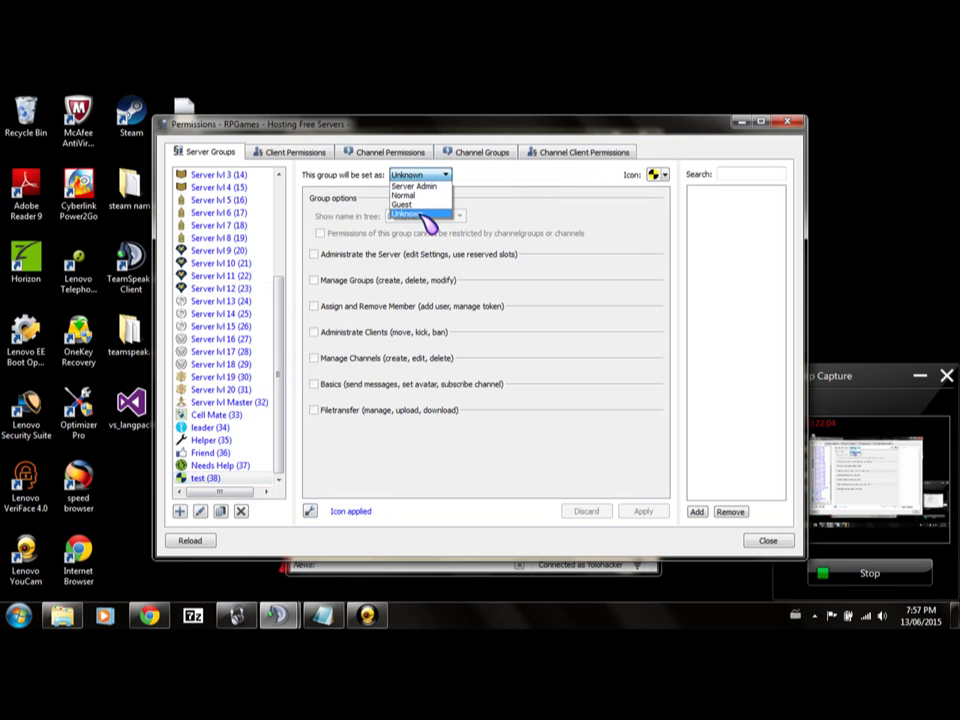
{"action": "left_click", "coordinate": [412, 204]}
{"action": "left_click", "coordinate": [418, 175]}
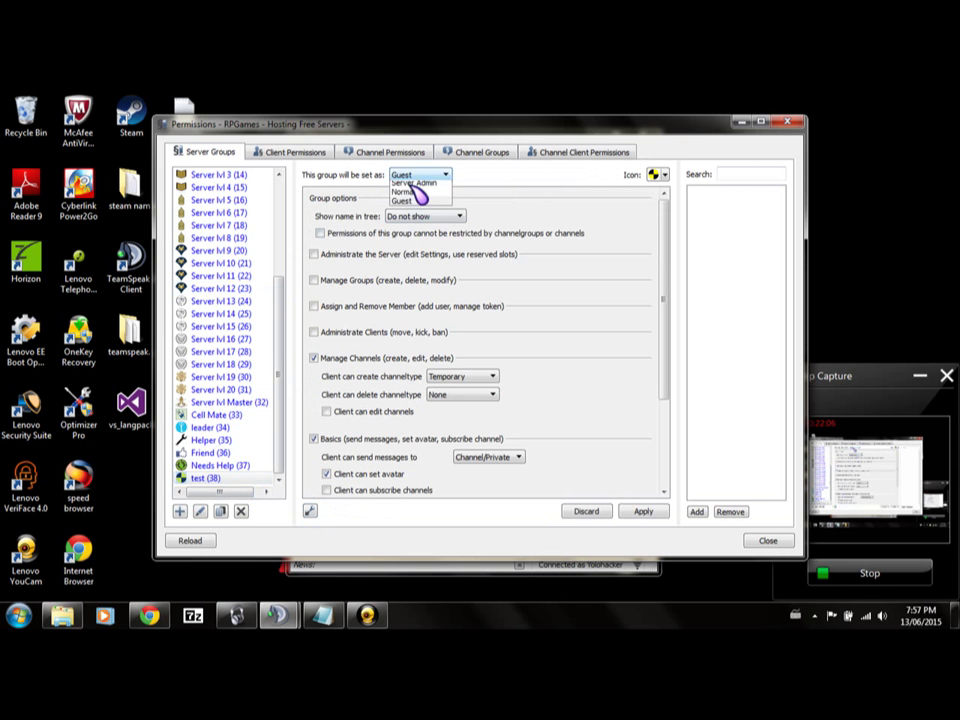
{"action": "left_click", "coordinate": [420, 187]}
{"action": "scroll", "coordinate": [334, 311], "scroll_direction": "down", "scroll_amount": 8}
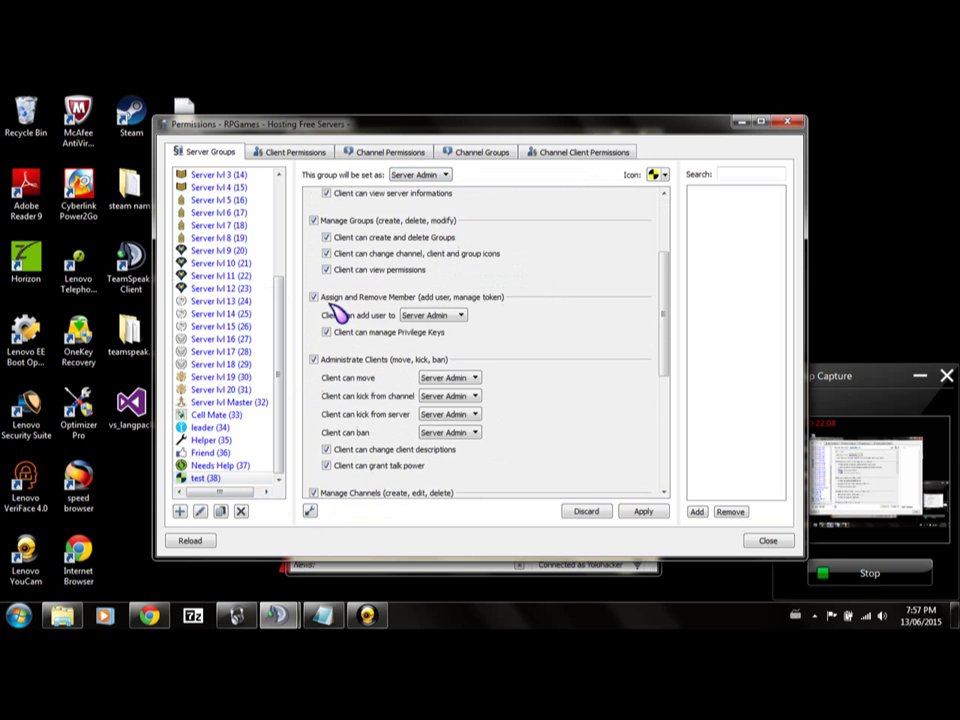
{"action": "left_click", "coordinate": [640, 514]}
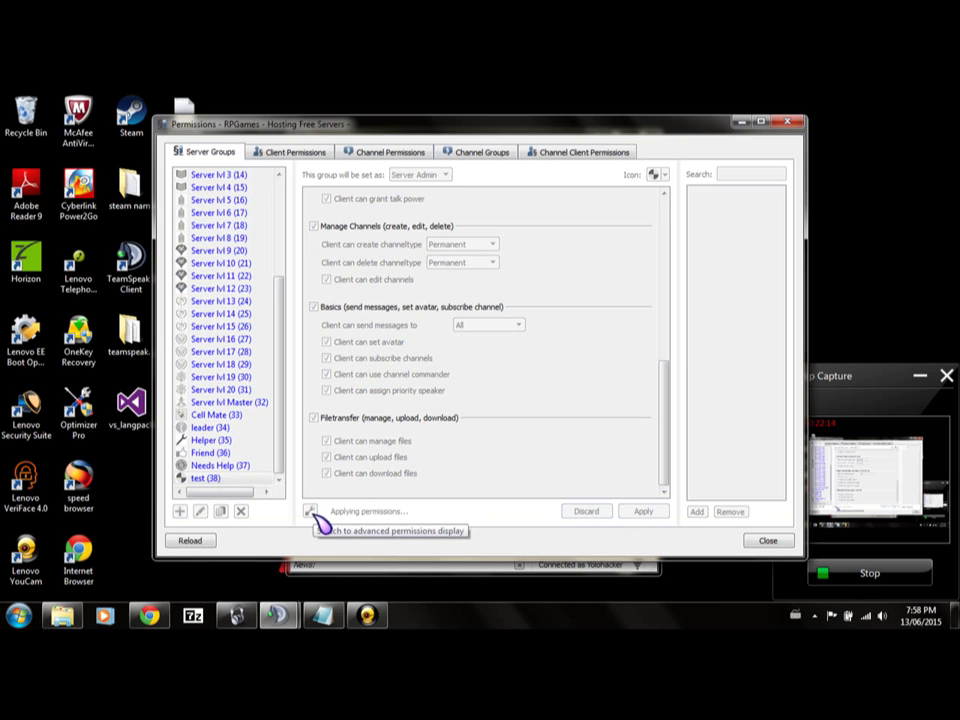
{"action": "left_click", "coordinate": [311, 513]}
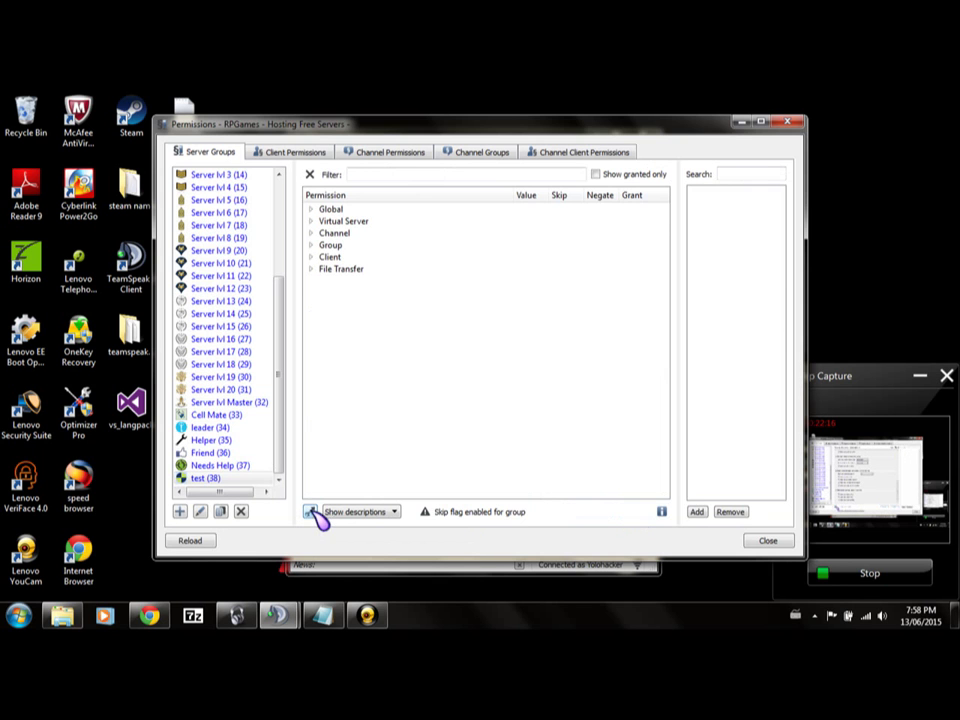
{"action": "left_click", "coordinate": [311, 209]}
{"action": "left_click", "coordinate": [311, 209]}
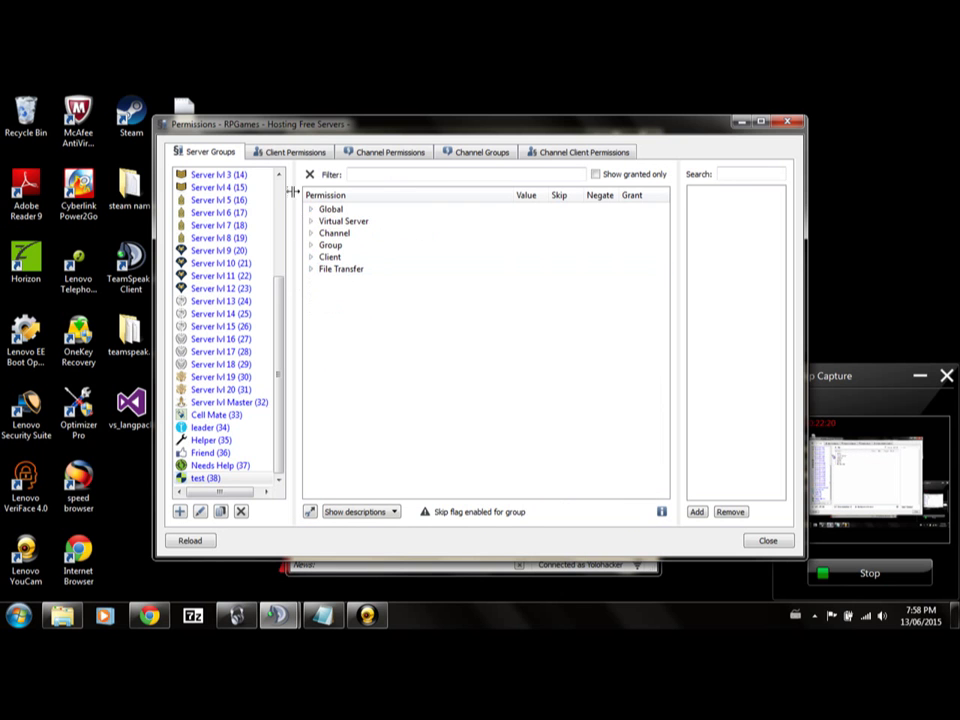
{"action": "left_click", "coordinate": [318, 258]}
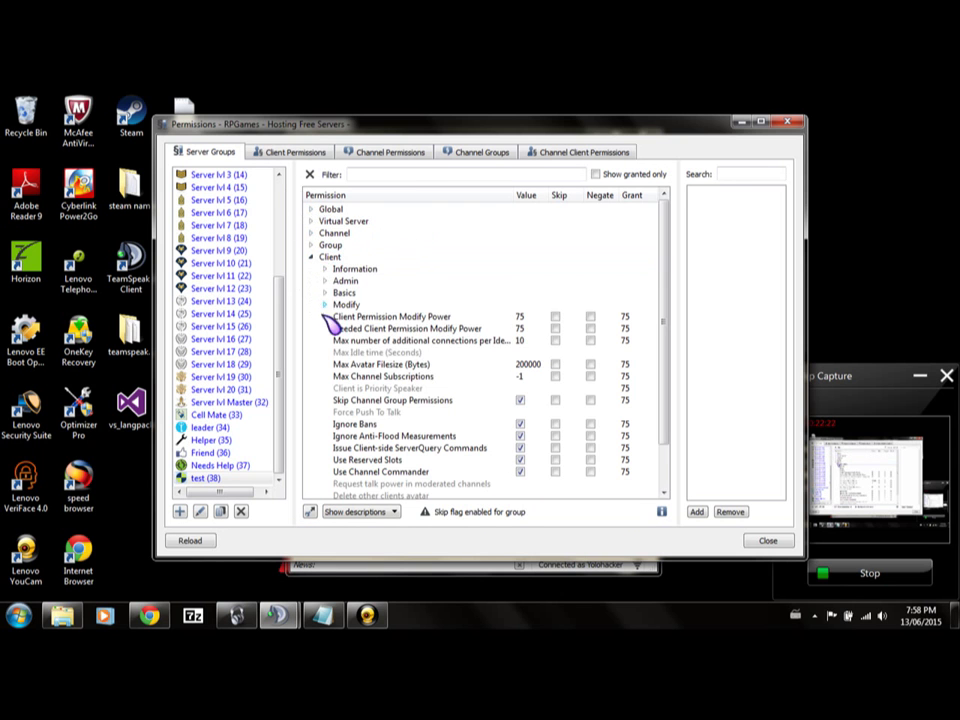
{"action": "left_click", "coordinate": [325, 281]}
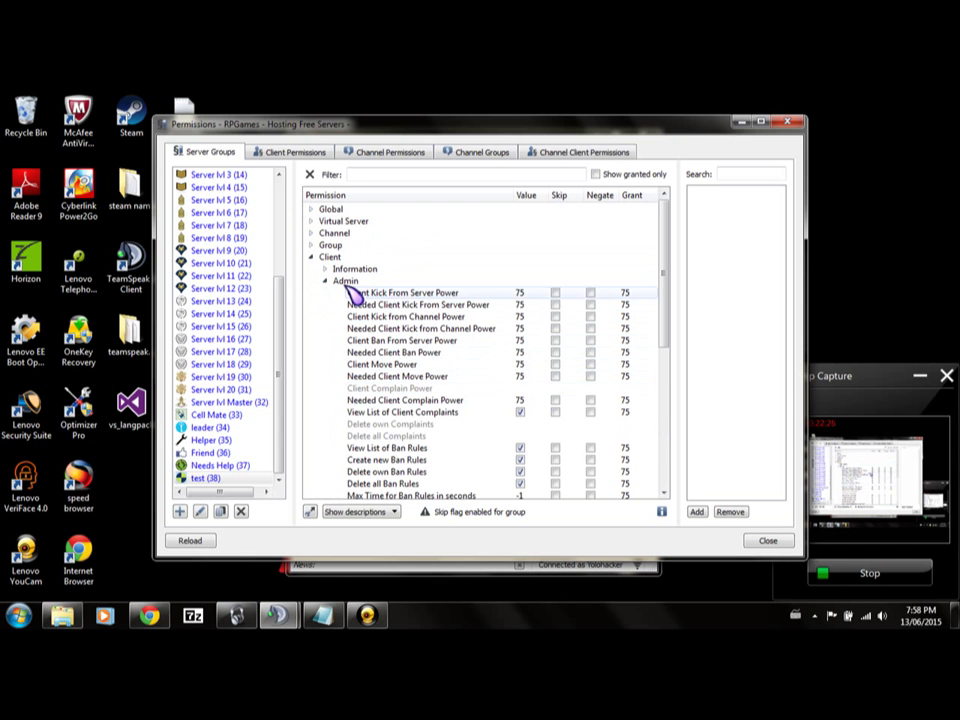
{"action": "left_click", "coordinate": [333, 281]}
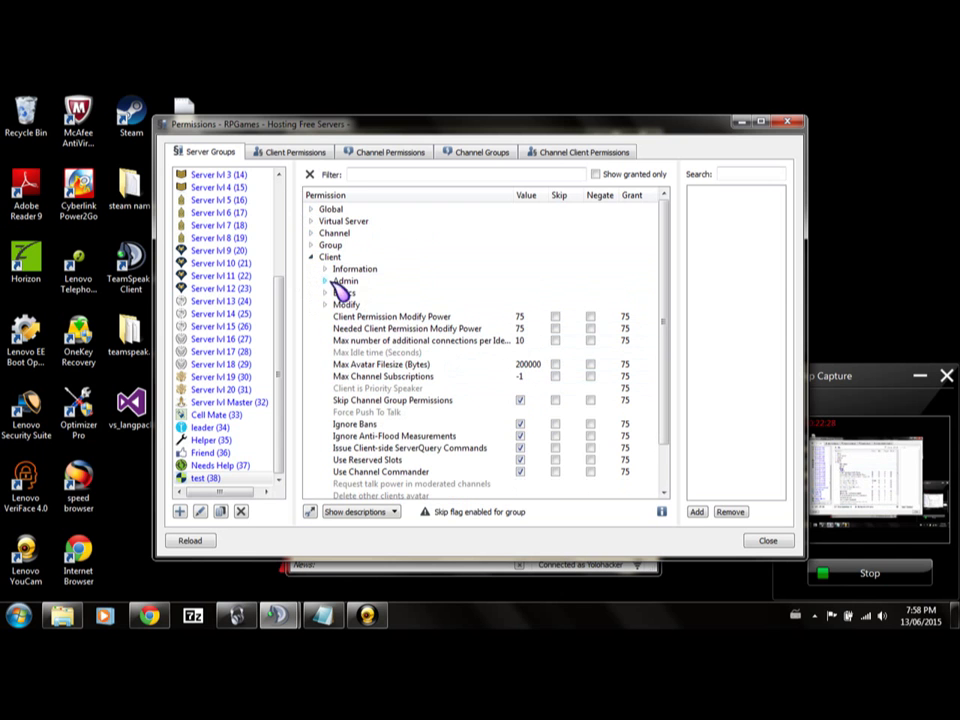
{"action": "left_click", "coordinate": [338, 283]}
{"action": "left_click", "coordinate": [338, 283]}
{"action": "left_click", "coordinate": [330, 304]}
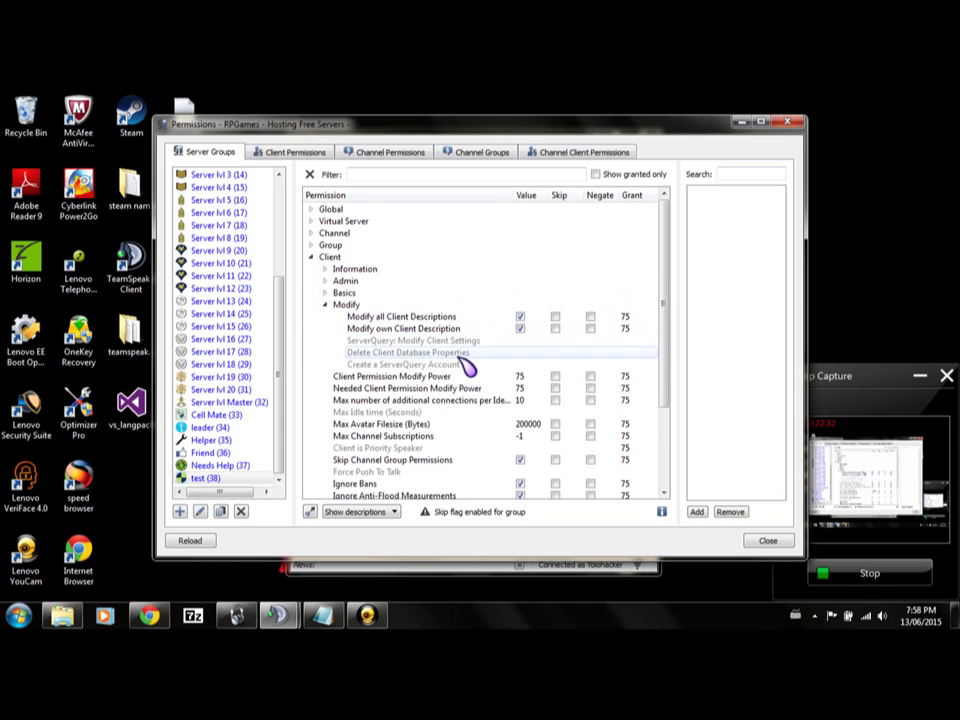
{"action": "left_click", "coordinate": [330, 305]}
{"action": "left_click", "coordinate": [328, 258]}
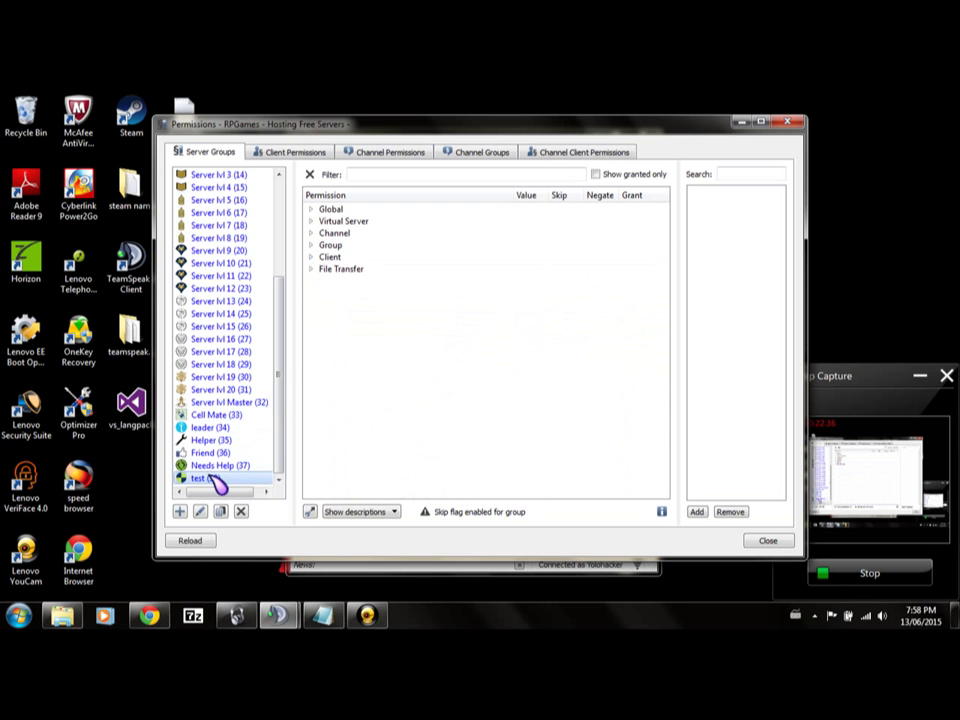
Remove the test (38) server group and close the Permissions window.
{"action": "right_click", "coordinate": [213, 479]}
{"action": "left_click", "coordinate": [260, 531]}
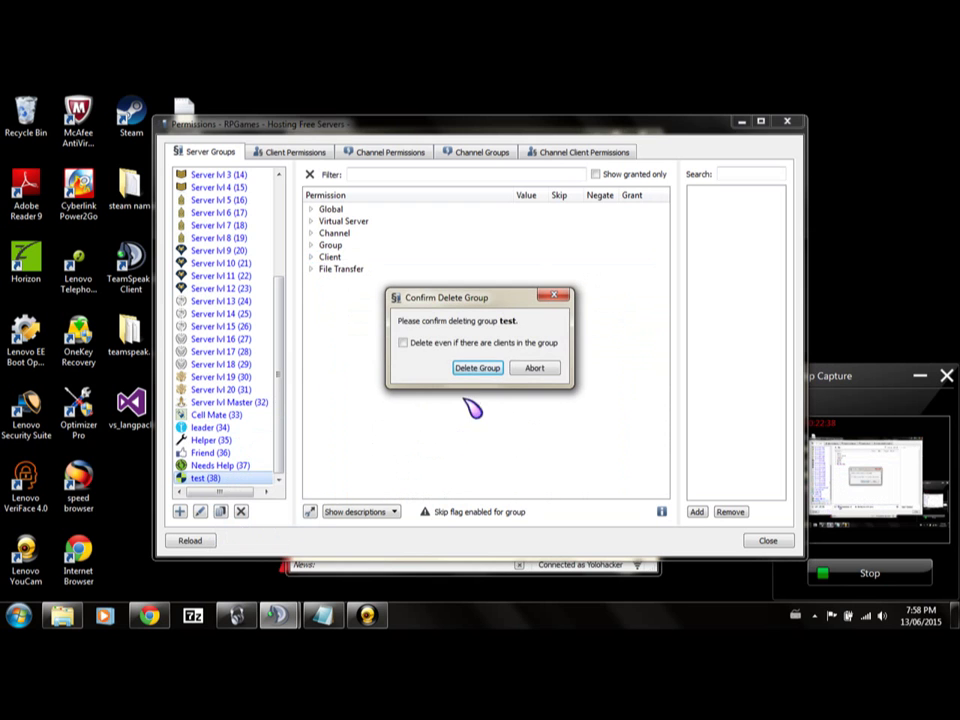
{"action": "left_click", "coordinate": [476, 368]}
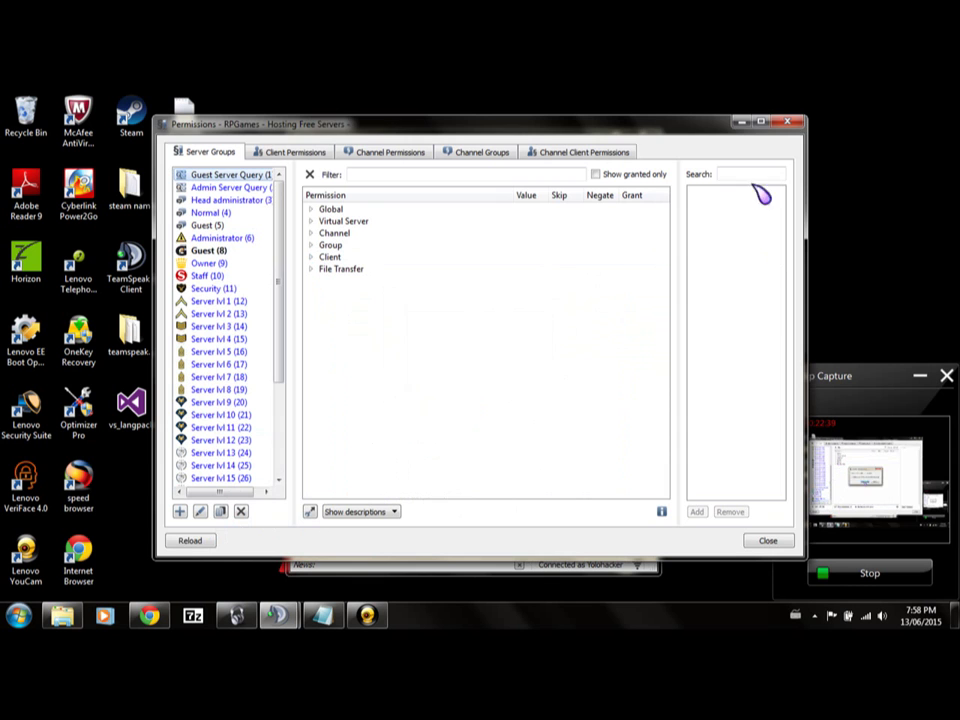
{"action": "left_click", "coordinate": [790, 125]}
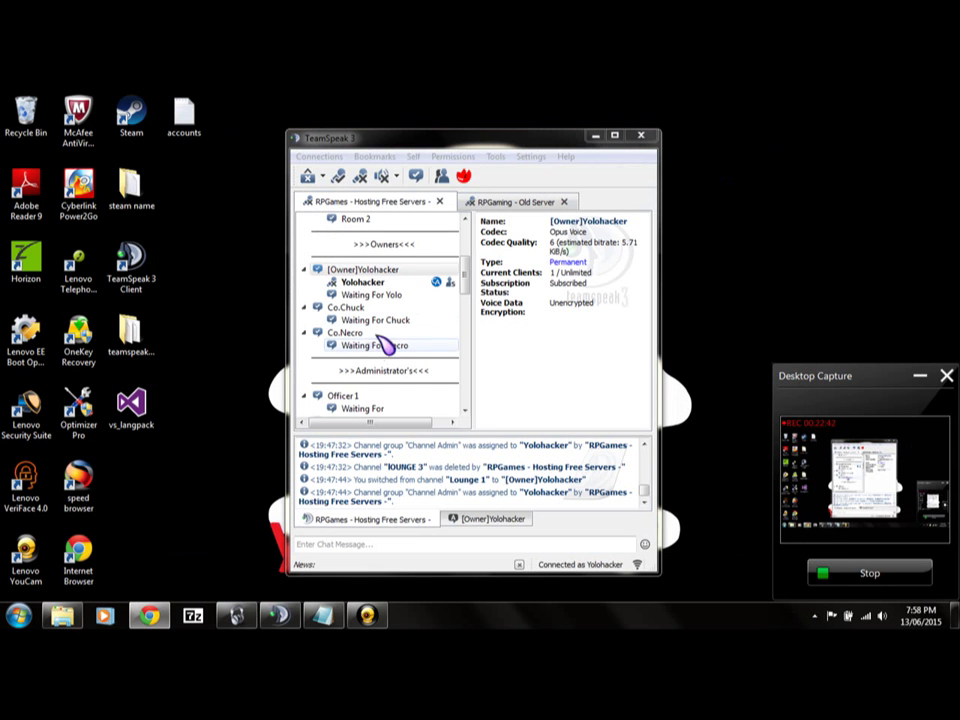